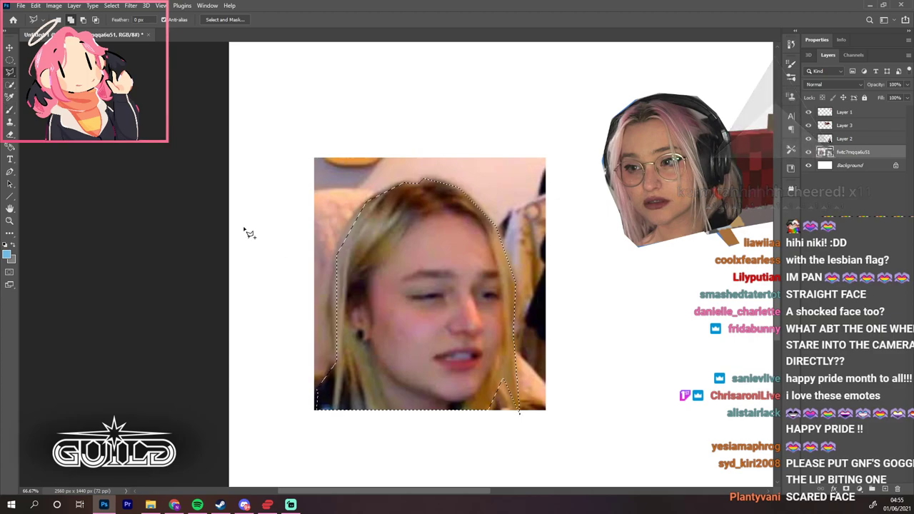
# Copy the selected blonde head to its own layer and delete the original photo layer
pyautogui.rightClick(410, 310)
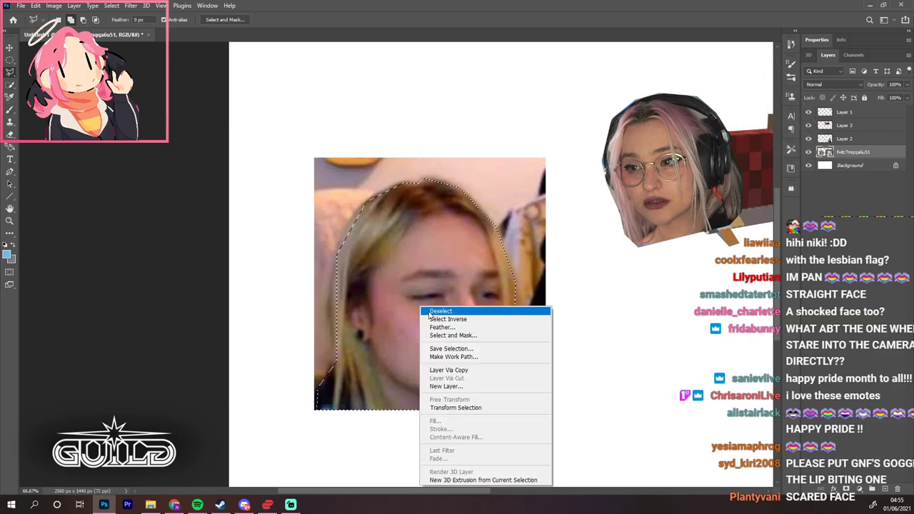
pyautogui.click(514, 369)
pyautogui.hotkey('alt', '[')
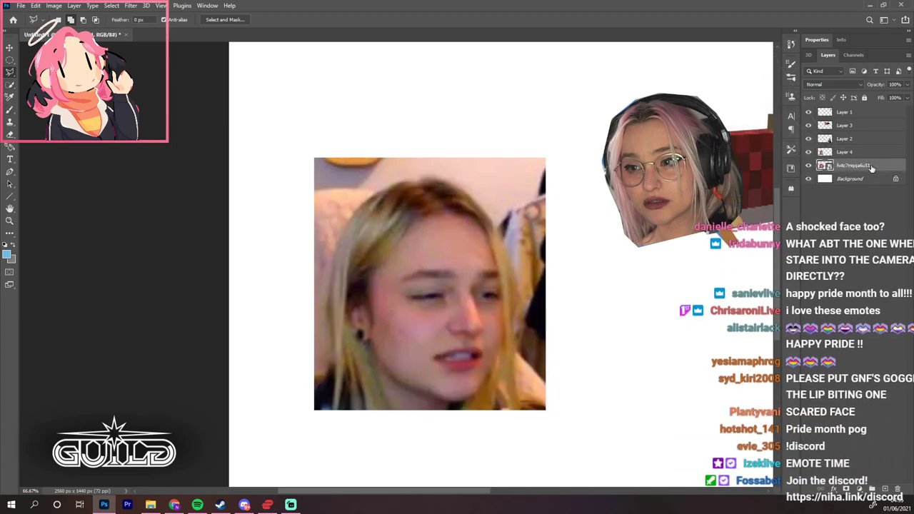
pyautogui.press('Delete')
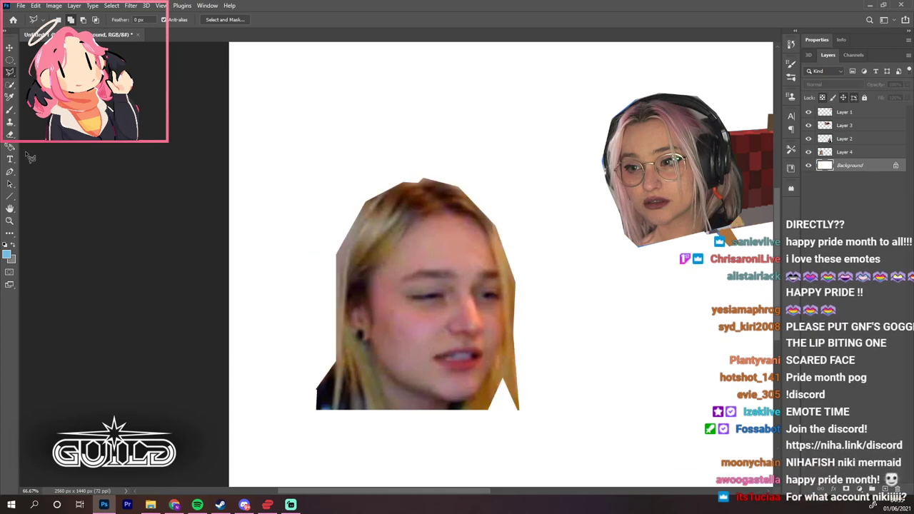
# Erase the pointed hair strand and the protruding dark shoulder from the lower edges of the blonde head cut-out on Layer 4
pyautogui.click(9, 133)
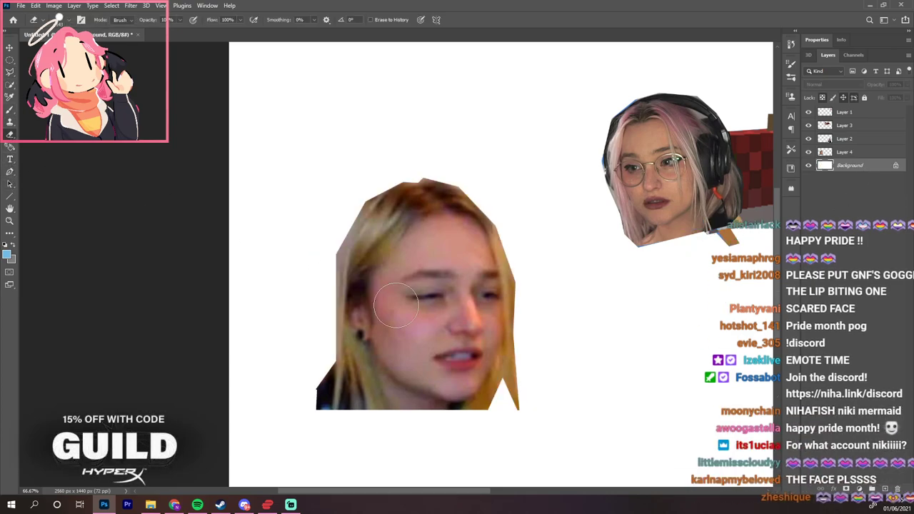
pyautogui.moveTo(546, 428)
pyautogui.mouseDown()
pyautogui.moveTo(528, 393)
pyautogui.moveTo(547, 362)
pyautogui.mouseUp()
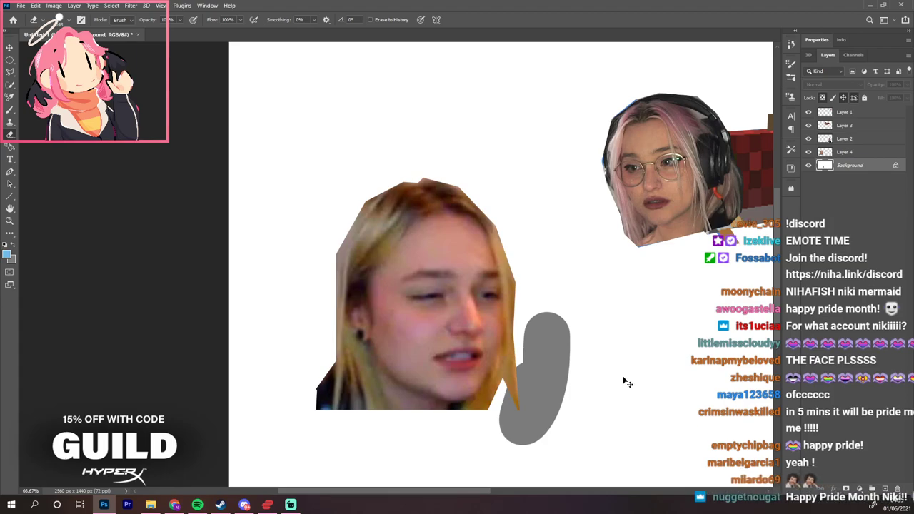
pyautogui.hotkey('ctrl', 'z')
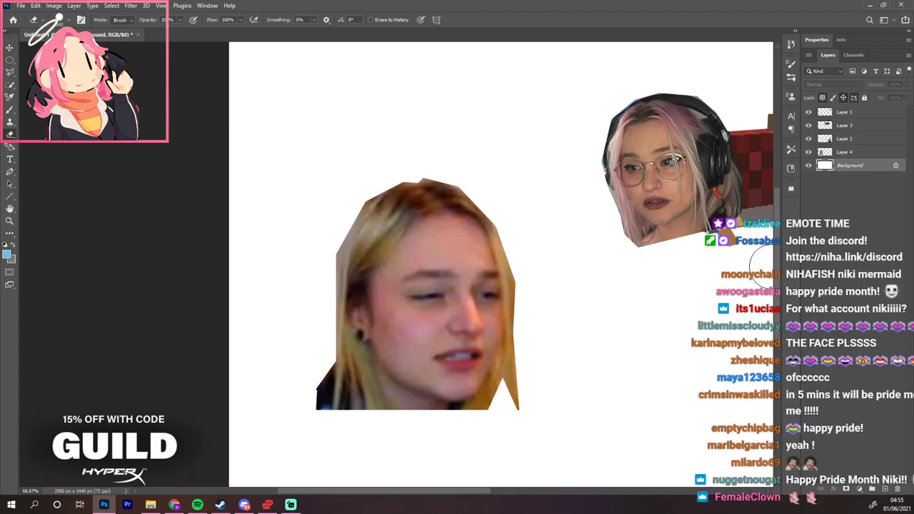
pyautogui.click(845, 153)
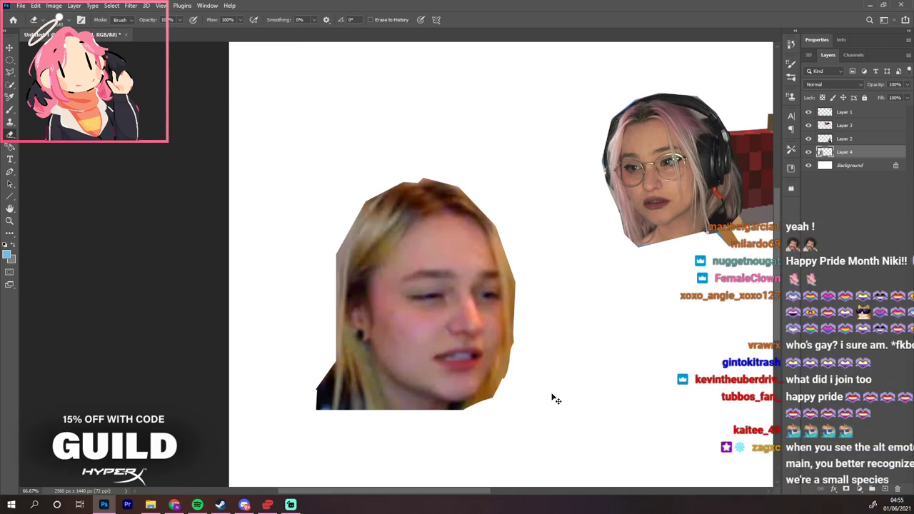
pyautogui.hotkey('ctrl', '-')
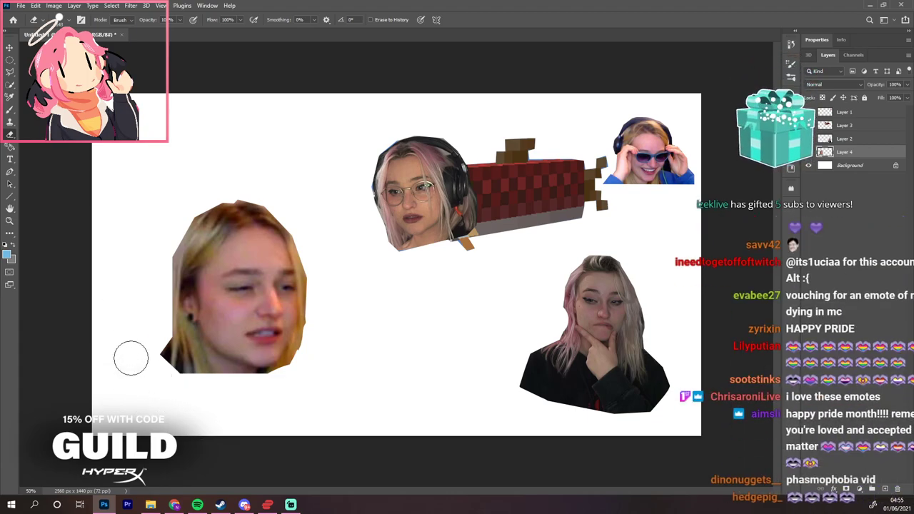
pyautogui.moveTo(131, 357); pyautogui.dragTo(143, 321)
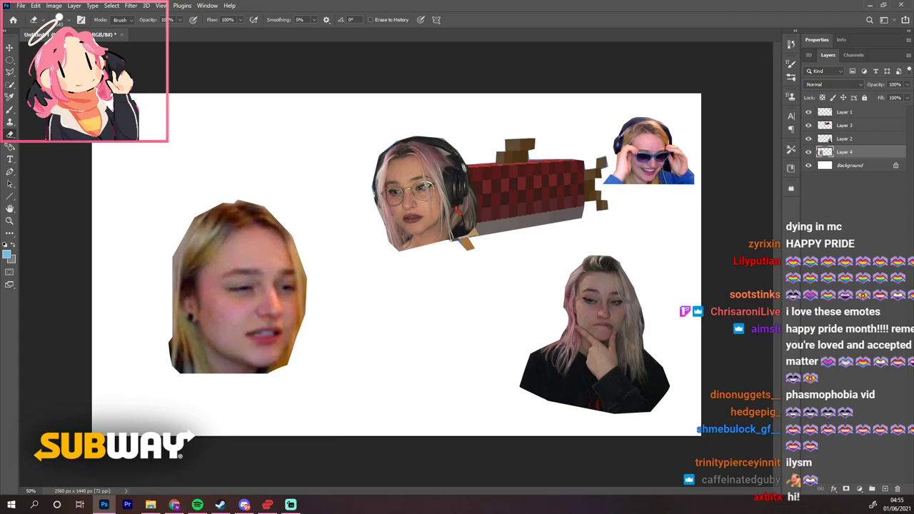
# Place the saluting photo in the document at 100% and position it in the empty area beside the blonde head cut-out
pyautogui.click(10, 48)
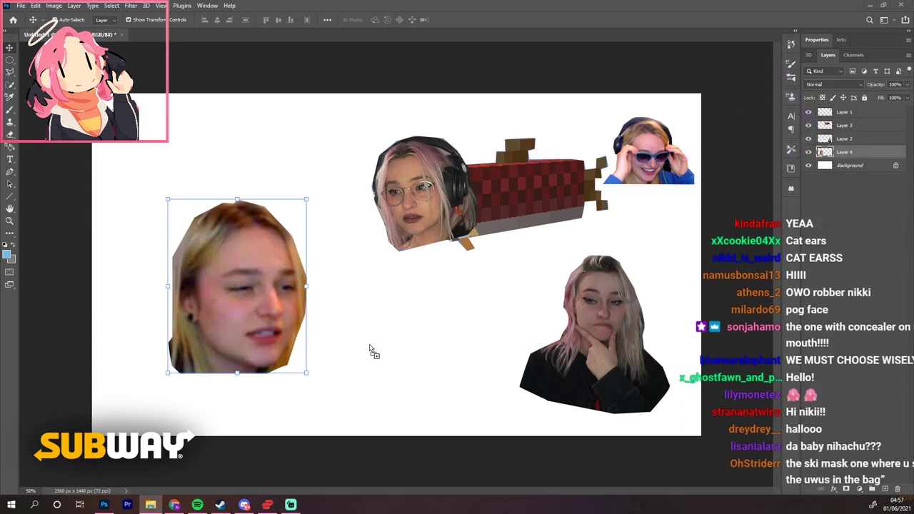
pyautogui.hotkey('ctrl', 'v')
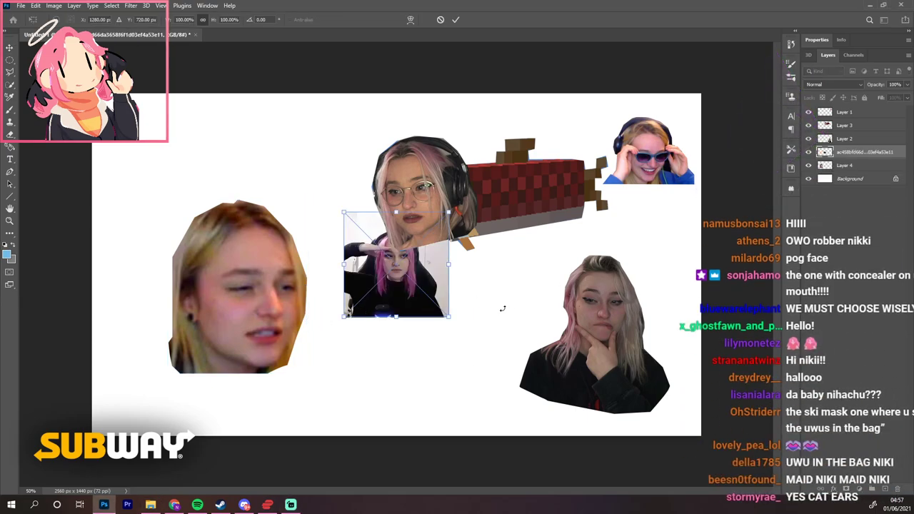
pyautogui.moveTo(391, 291); pyautogui.dragTo(365, 353)
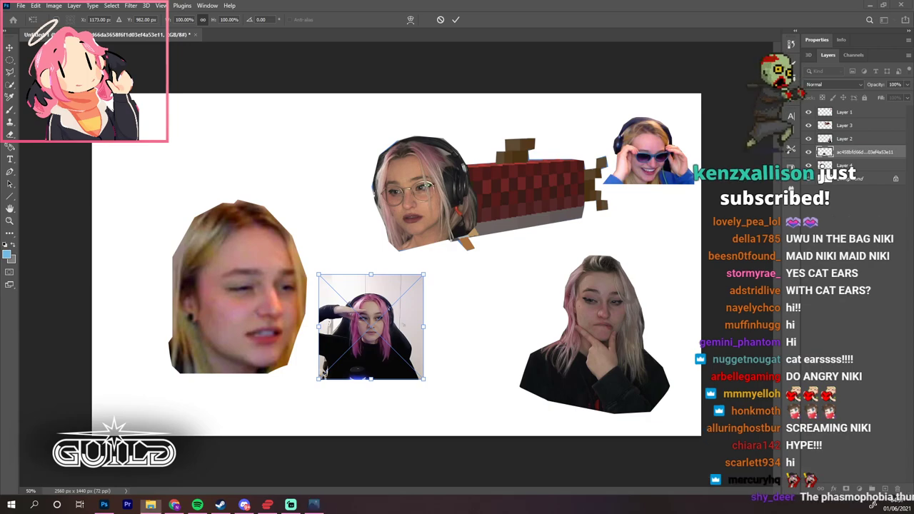
pyautogui.press('Return')
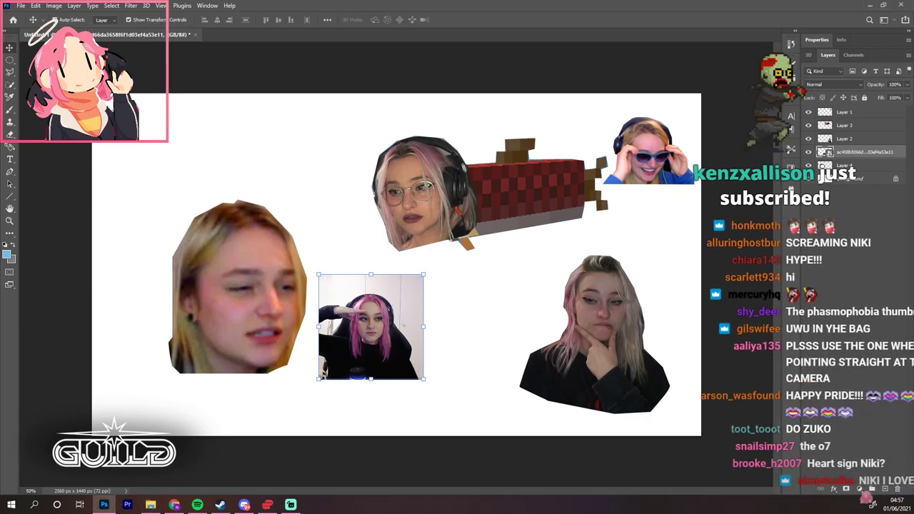
# Place the gun meme photo in the canvas's upper-left area at about 60% scale and shift the blonde head cut-out down
pyautogui.hotkey('ctrl', 't')
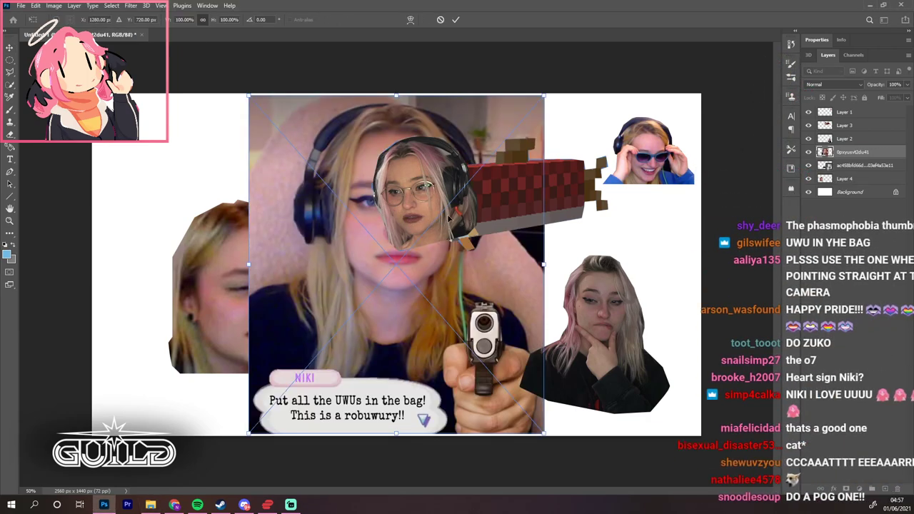
pyautogui.moveTo(409, 223); pyautogui.dragTo(279, 222)
pyautogui.moveTo(411, 94); pyautogui.dragTo(295, 228)
pyautogui.moveTo(279, 314); pyautogui.dragTo(267, 204)
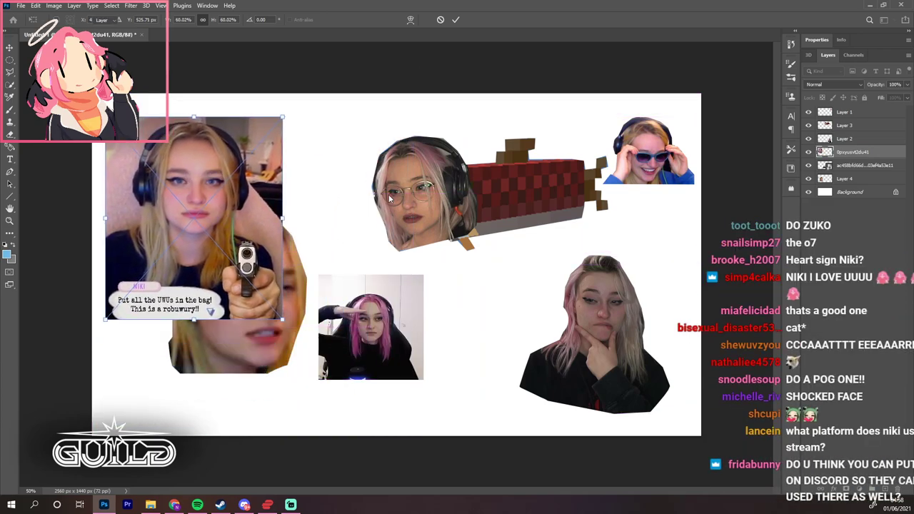
pyautogui.press('Return')
pyautogui.moveTo(248, 331); pyautogui.dragTo(229, 373)
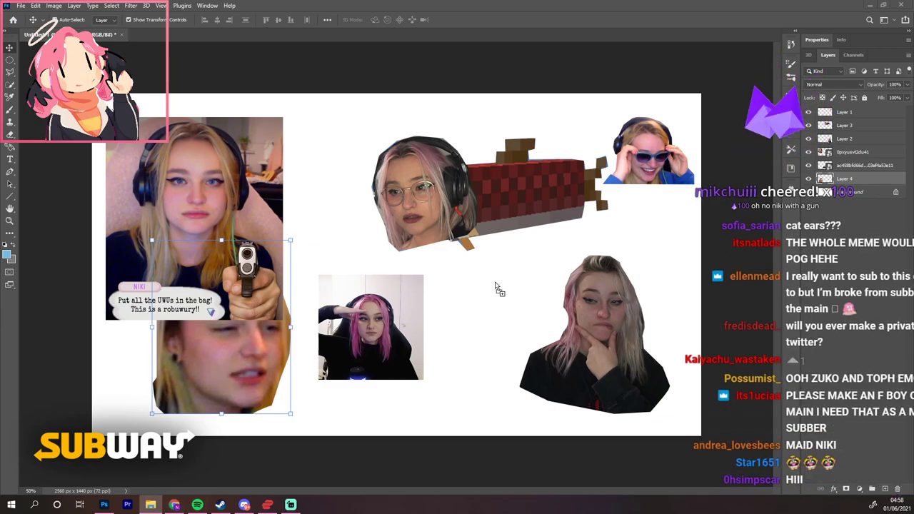
# Place the cat-ears photo between the saluting photo and the thinking cut-out, scaled to about 119%
pyautogui.moveTo(497, 290); pyautogui.dragTo(498, 278)
pyautogui.moveTo(468, 305); pyautogui.dragTo(552, 340)
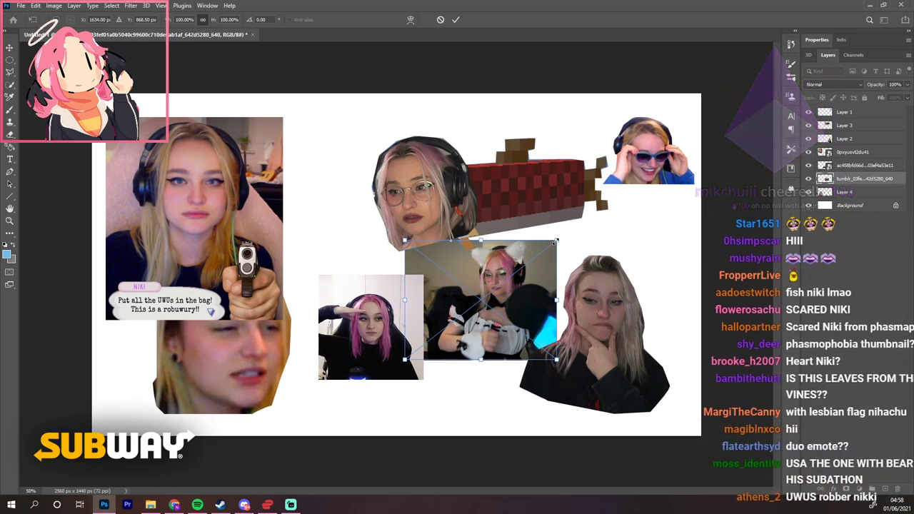
pyautogui.moveTo(556, 300); pyautogui.dragTo(551, 301)
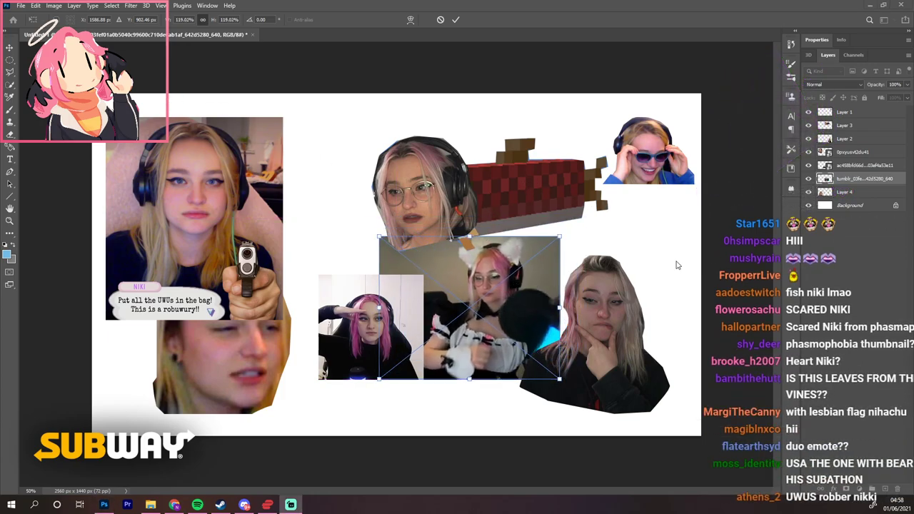
pyautogui.doubleClick(474, 265)
# Shrink the fish cut-out to about 39% beside the sunglasses cut-out, and move the reduced thinking cut-out below the sunglasses one
pyautogui.click(455, 200)
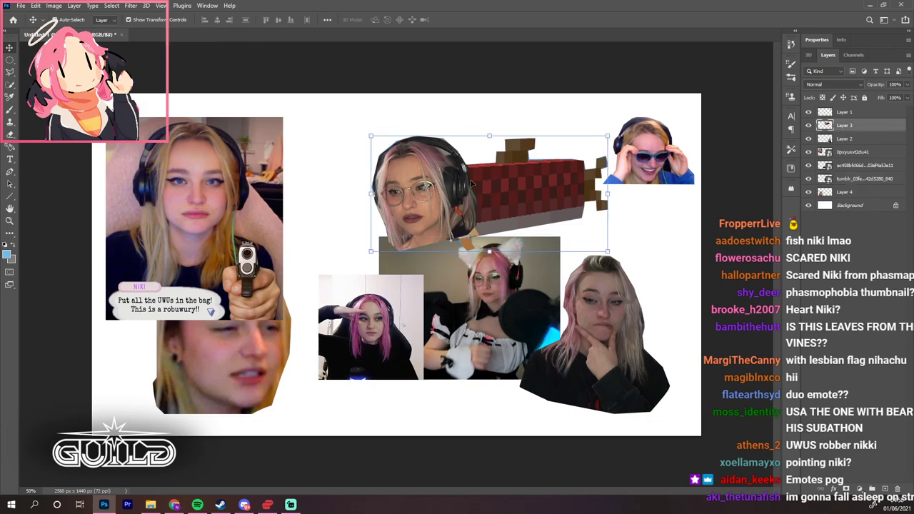
pyautogui.moveTo(372, 138); pyautogui.dragTo(527, 179)
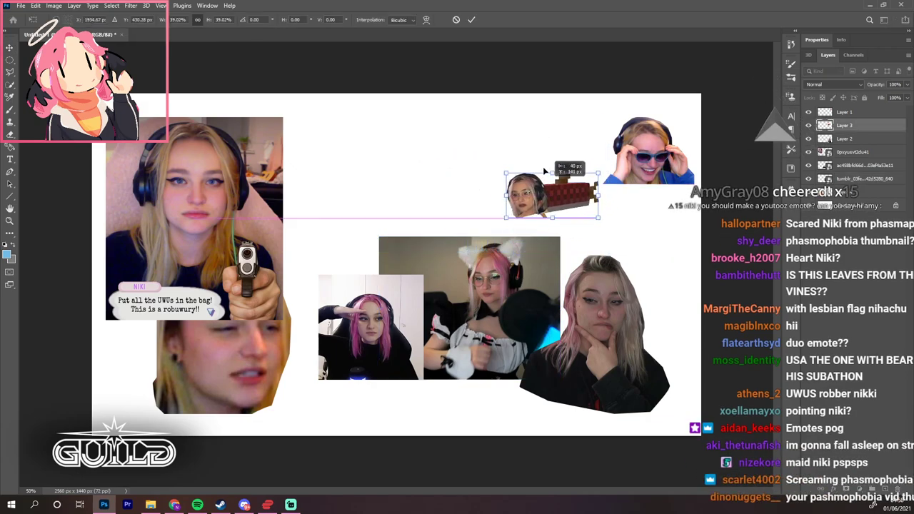
pyautogui.press('Return')
pyautogui.moveTo(557, 228); pyautogui.dragTo(539, 148)
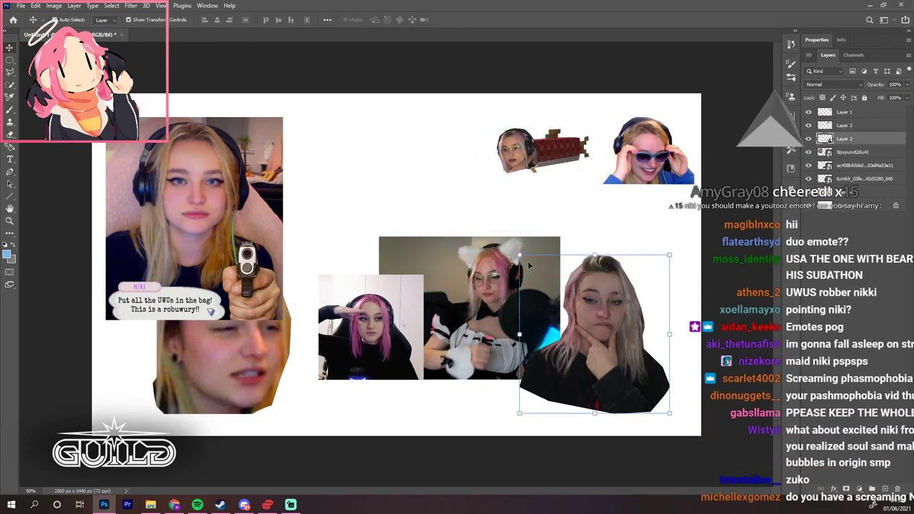
pyautogui.moveTo(520, 255); pyautogui.dragTo(601, 343)
pyautogui.moveTo(634, 378); pyautogui.dragTo(655, 241)
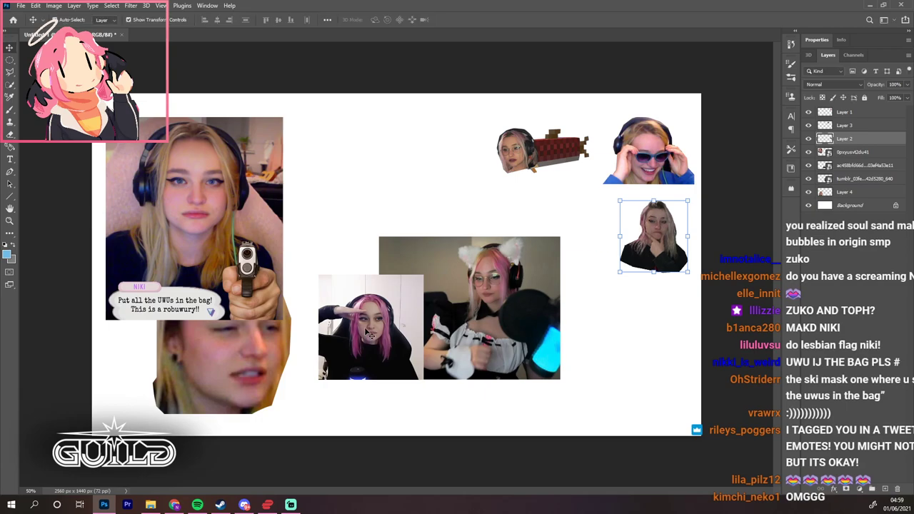
# Scale the blonde head cut-out down to about 39% and move it below the thinking cut-out
pyautogui.moveTo(239, 359); pyautogui.dragTo(312, 367)
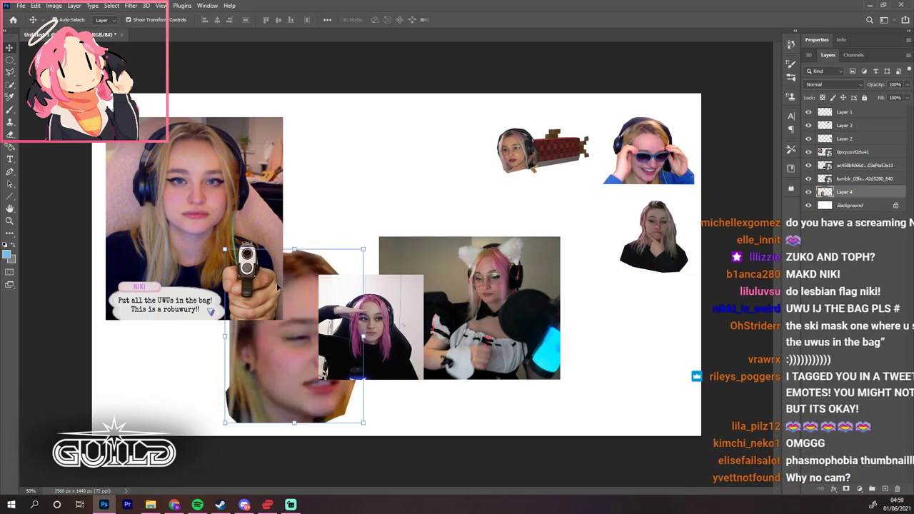
pyautogui.moveTo(225, 246); pyautogui.dragTo(256, 290)
pyautogui.moveTo(318, 305); pyautogui.dragTo(353, 330)
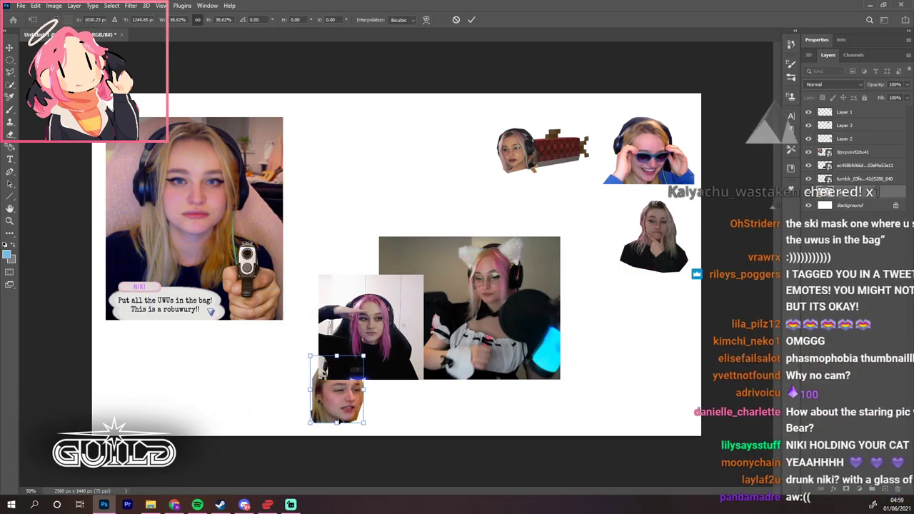
pyautogui.moveTo(340, 421); pyautogui.dragTo(651, 351)
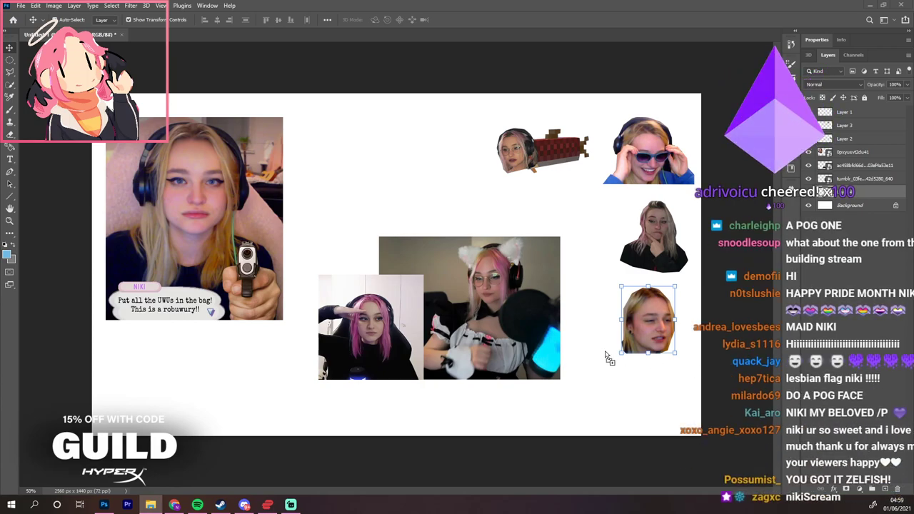
# Place the thumbnail 1 image at 100% in the canvas's upper-left area, layered just above Layer 4
pyautogui.moveTo(606, 357); pyautogui.dragTo(496, 100)
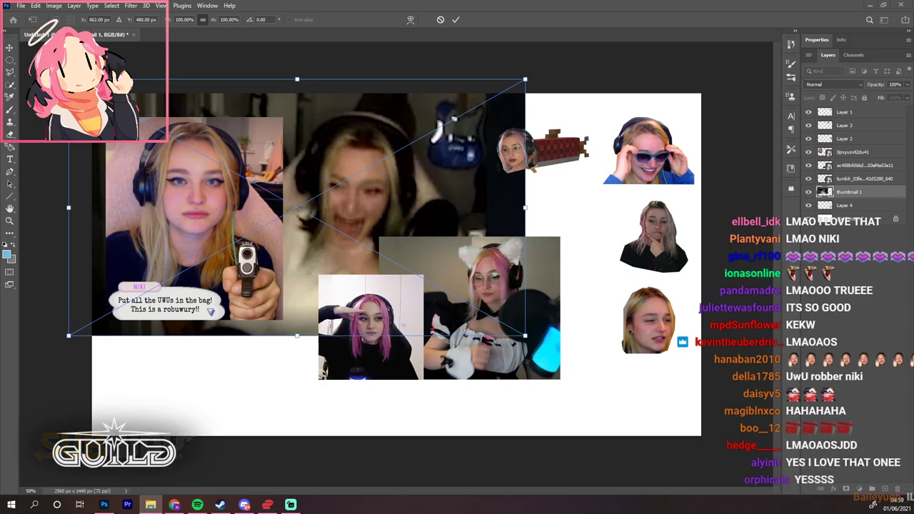
pyautogui.press('Return')
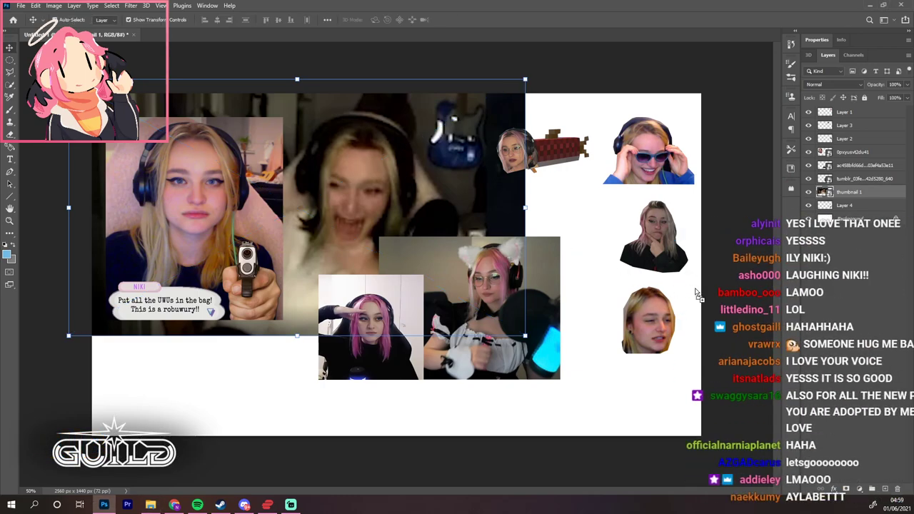
# Place the maxresdefault photo at 100% and move it to the canvas's lower-left corner, at about X 656 px, Y 1233 px
pyautogui.hotkey('ctrl', 'v')
pyautogui.moveTo(405, 214); pyautogui.dragTo(388, 188)
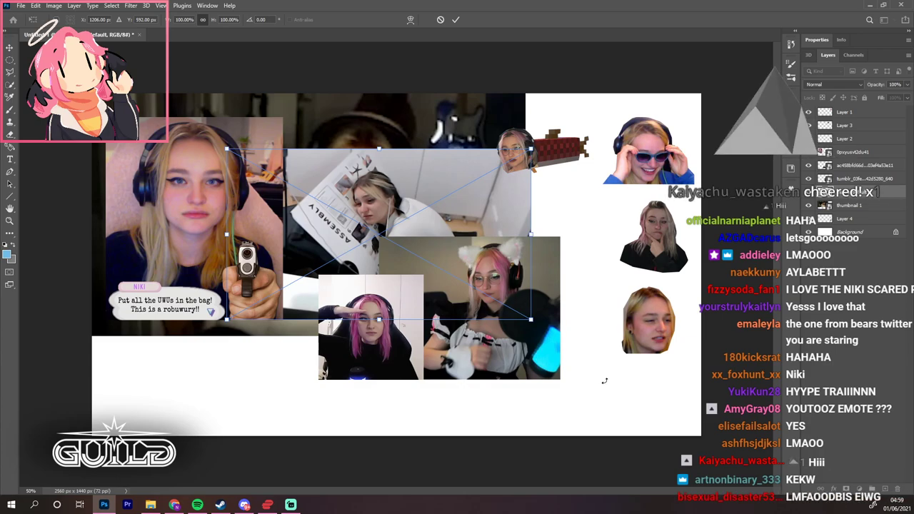
pyautogui.hotkey('ctrl', '+')
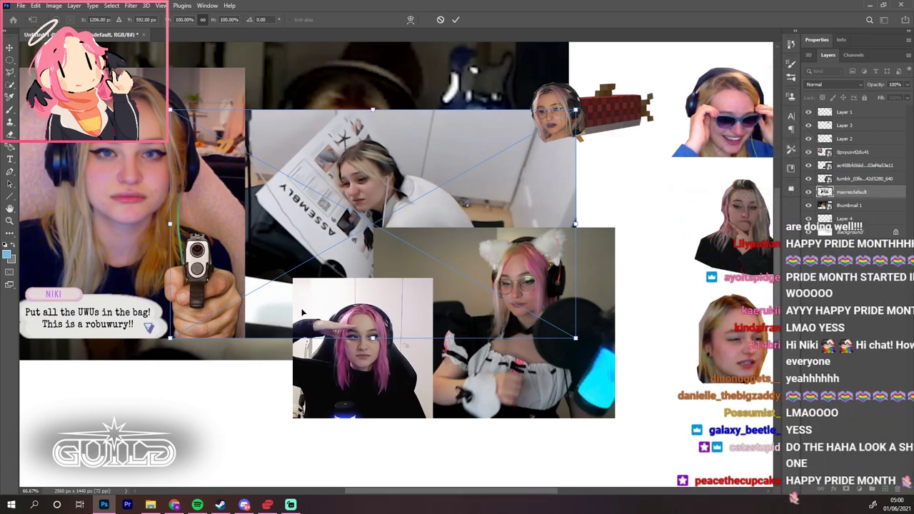
pyautogui.moveTo(372, 224); pyautogui.dragTo(198, 428)
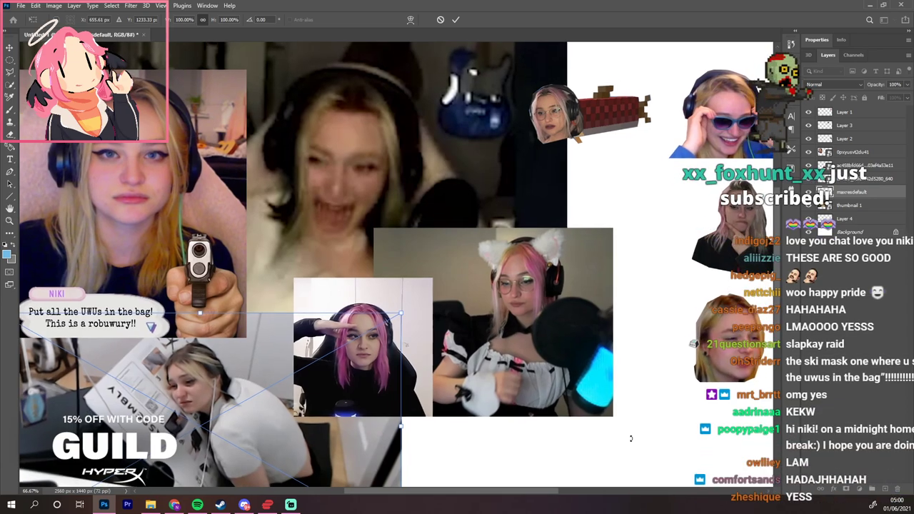
pyautogui.hotkey('ctrl', '-')
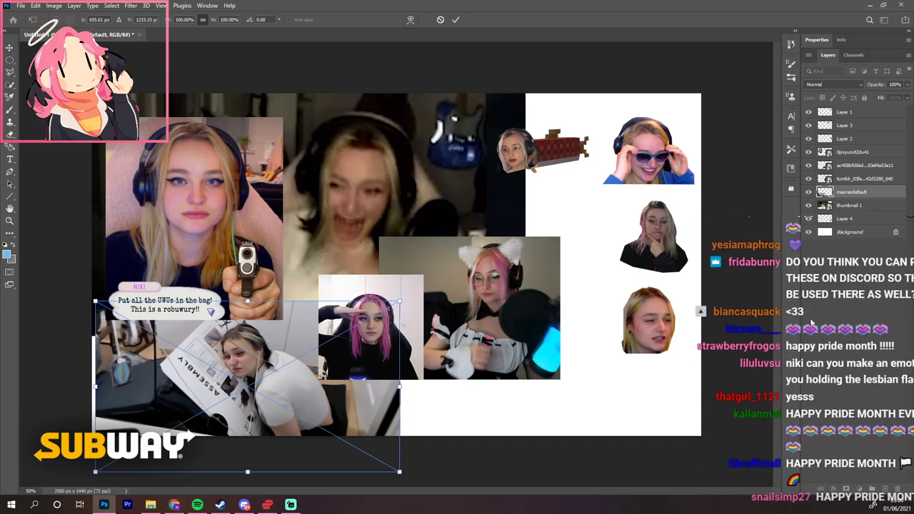
pyautogui.press('Return')
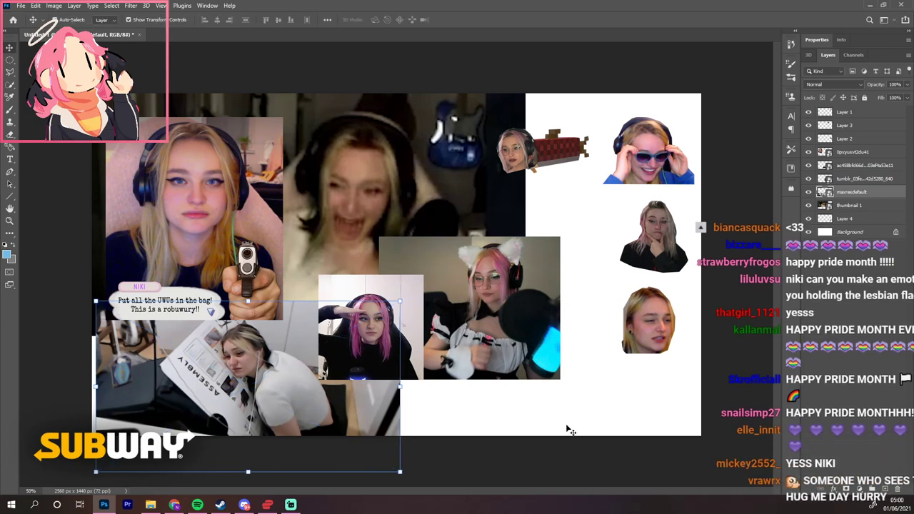
pyautogui.hotkey('ctrl', '+')
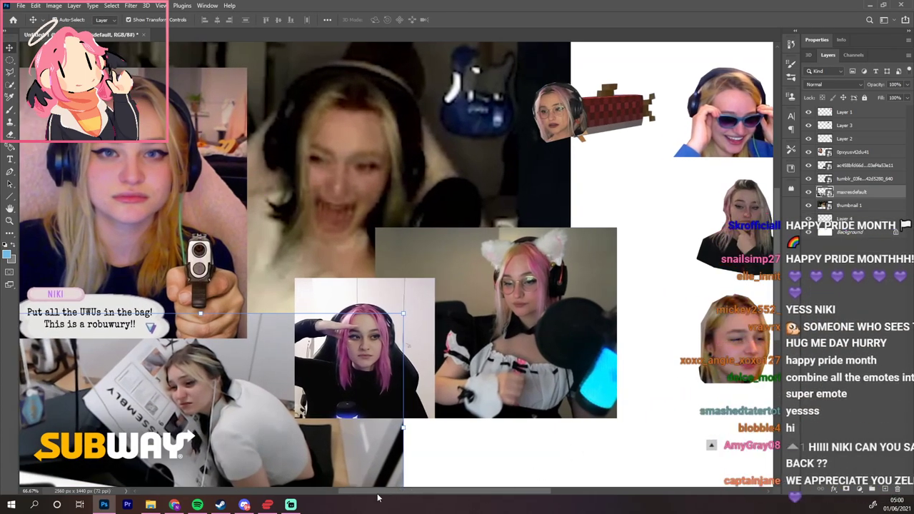
pyautogui.hscroll(-5, 377, 496)
pyautogui.hscroll(1, 450, 493)
pyautogui.hscroll(3, 472, 496)
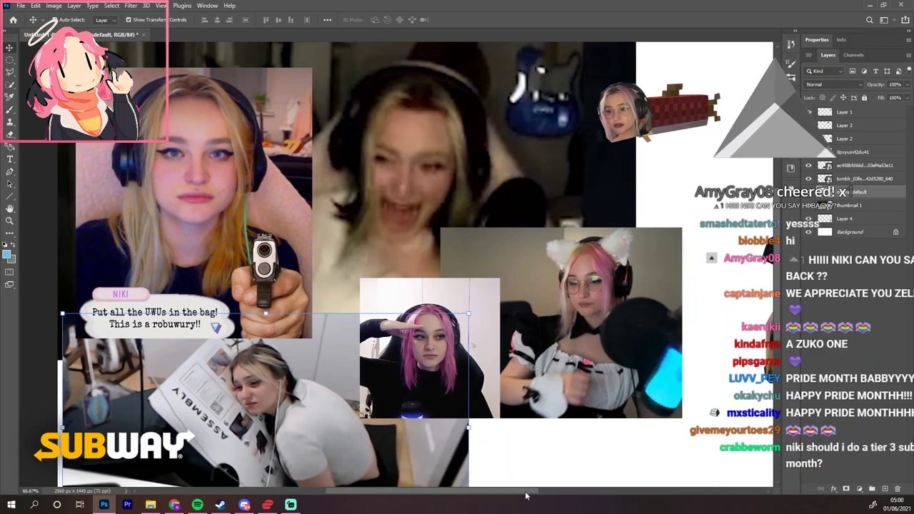
pyautogui.scroll(1, 777, 218)
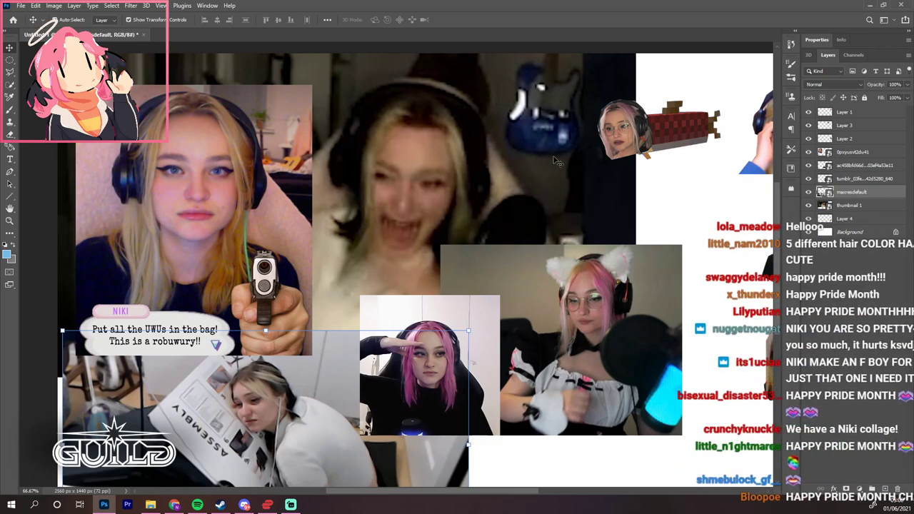
# Outline the head, headphones and hair in the gun portrait with the Polygonal Lasso, excluding the gun and caption
pyautogui.click(11, 71)
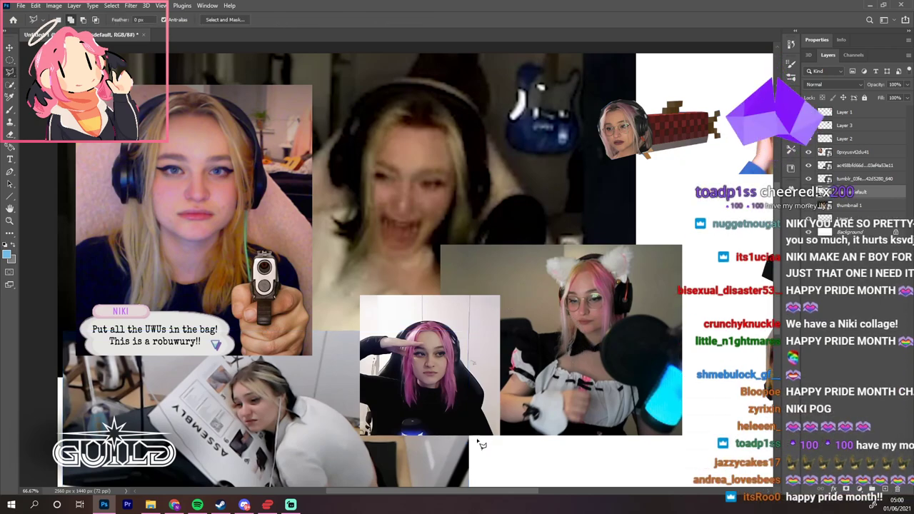
pyautogui.hscroll(5, 551, 498)
pyautogui.hscroll(-3, 504, 502)
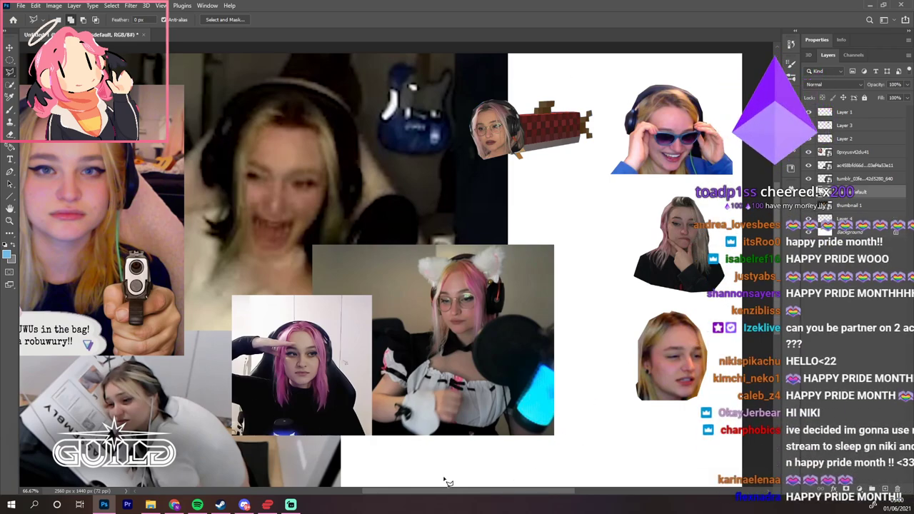
pyautogui.hscroll(-3, 451, 495)
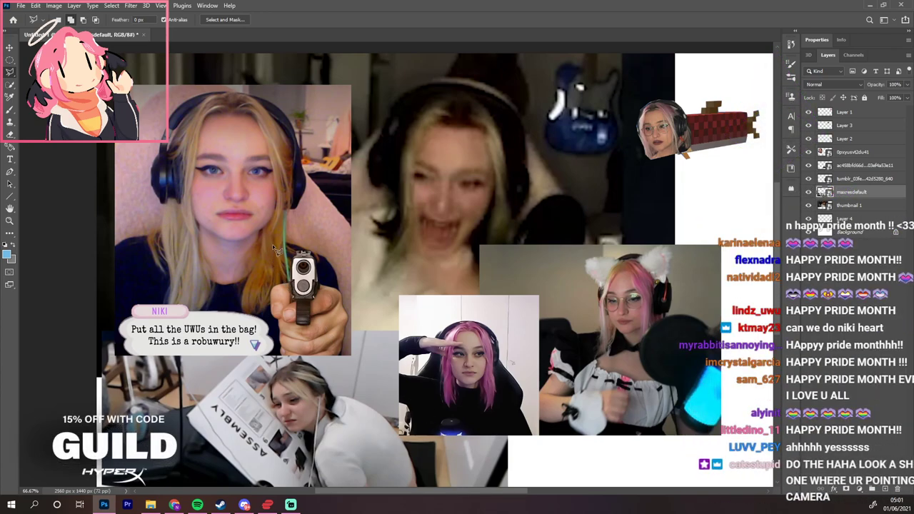
pyautogui.moveTo(135, 243); pyautogui.dragTo(171, 299)
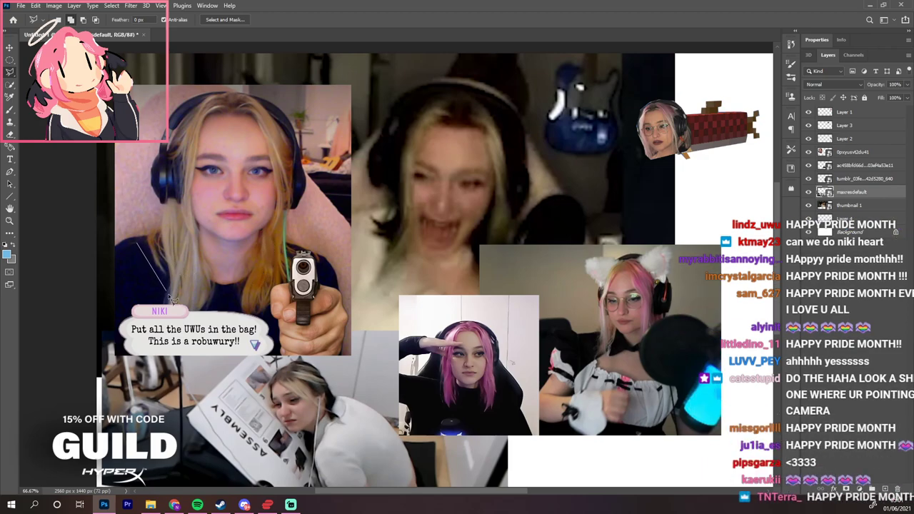
pyautogui.moveTo(240, 306)
pyautogui.mouseDown()
pyautogui.moveTo(287, 263)
pyautogui.moveTo(293, 252)
pyautogui.moveTo(281, 239)
pyautogui.mouseUp()
pyautogui.moveTo(284, 207)
pyautogui.mouseDown()
pyautogui.moveTo(303, 169)
pyautogui.moveTo(290, 118)
pyautogui.moveTo(241, 91)
pyautogui.moveTo(211, 94)
pyautogui.moveTo(171, 125)
pyautogui.moveTo(164, 177)
pyautogui.moveTo(152, 186)
pyautogui.moveTo(157, 242)
pyautogui.mouseUp()
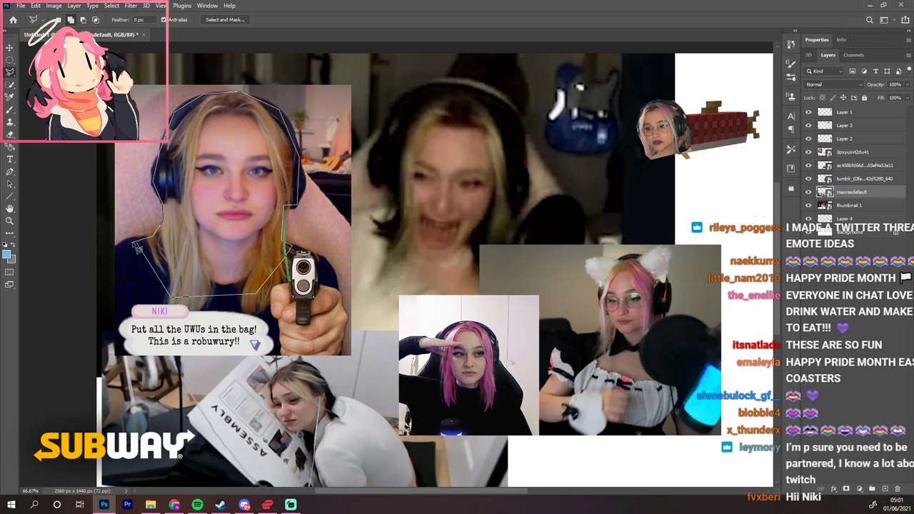
# Copy the outlined head from the gun portrait's layer to a new layer and delete the original portrait layer
pyautogui.rightClick(243, 238)
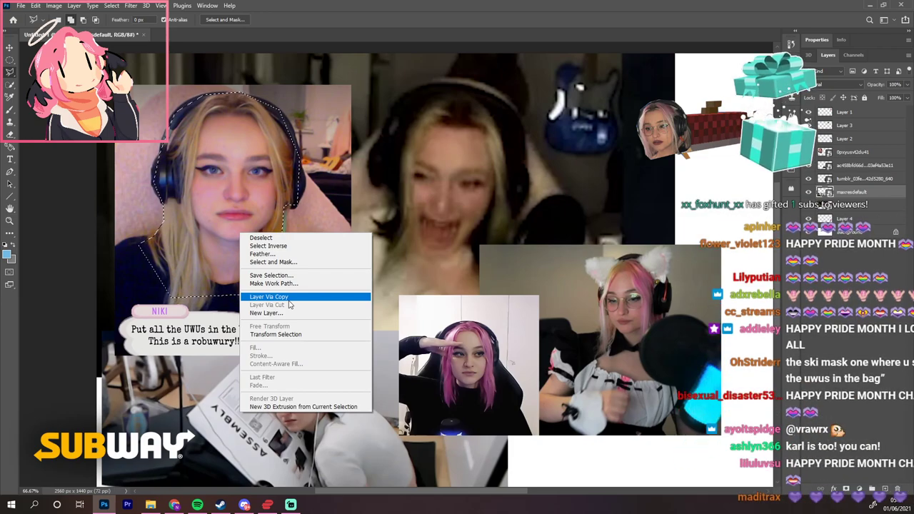
pyautogui.click(288, 298)
pyautogui.press('Return')
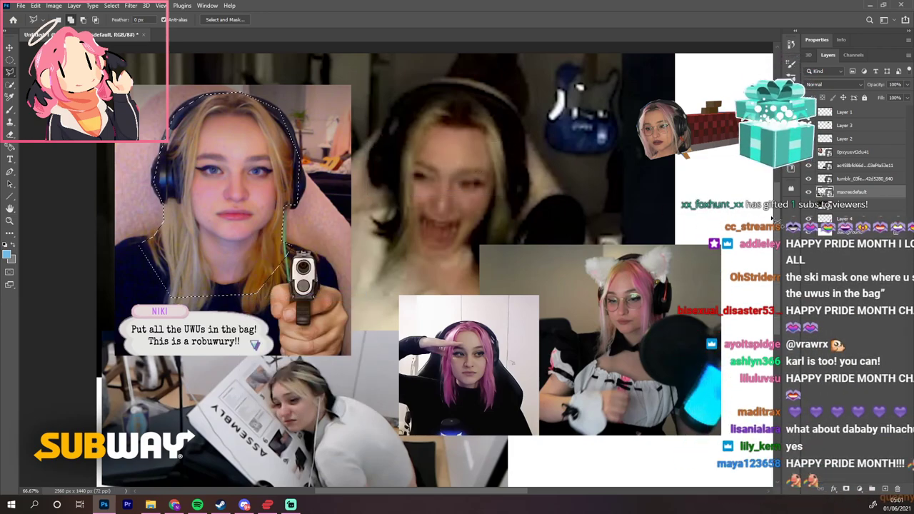
pyautogui.click(864, 181)
pyautogui.click(864, 166)
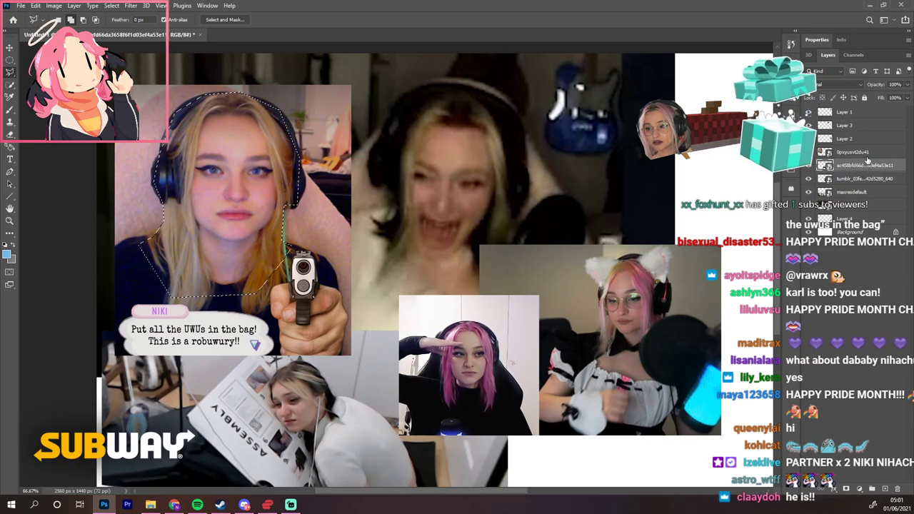
pyautogui.rightClick(246, 210)
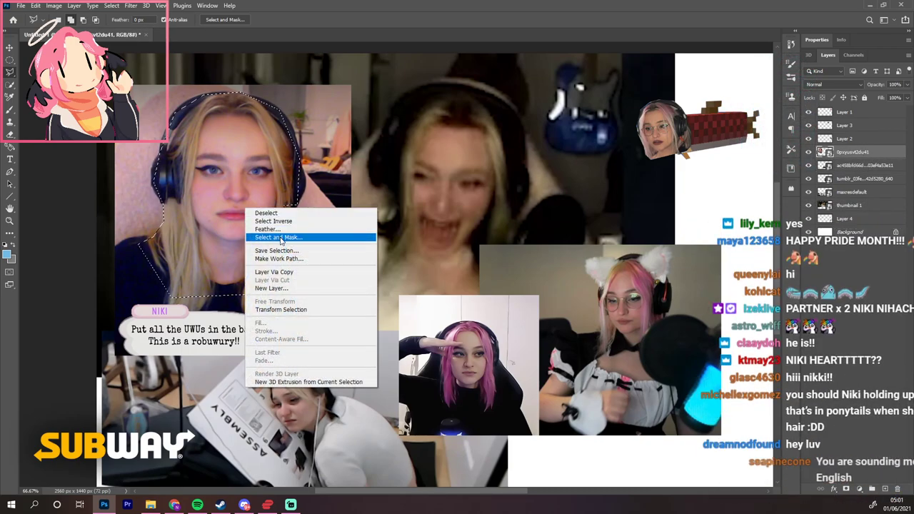
pyautogui.click(285, 273)
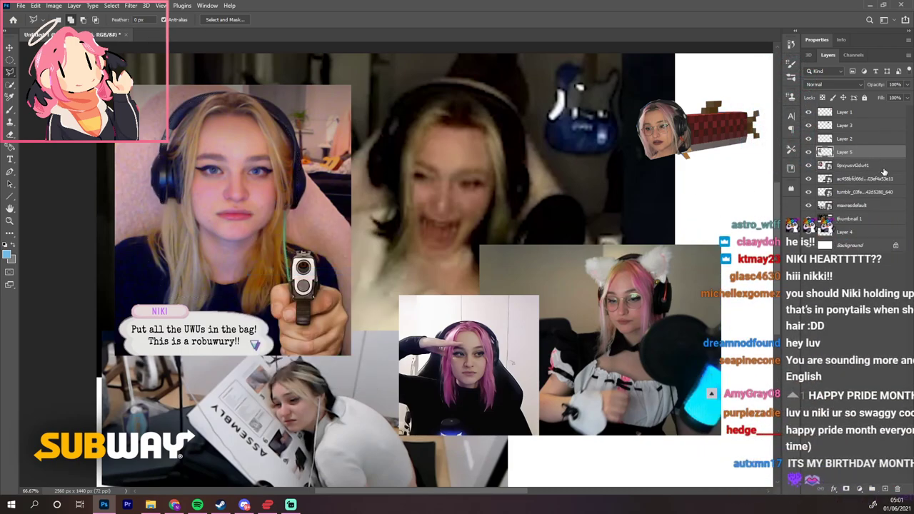
pyautogui.press('Delete')
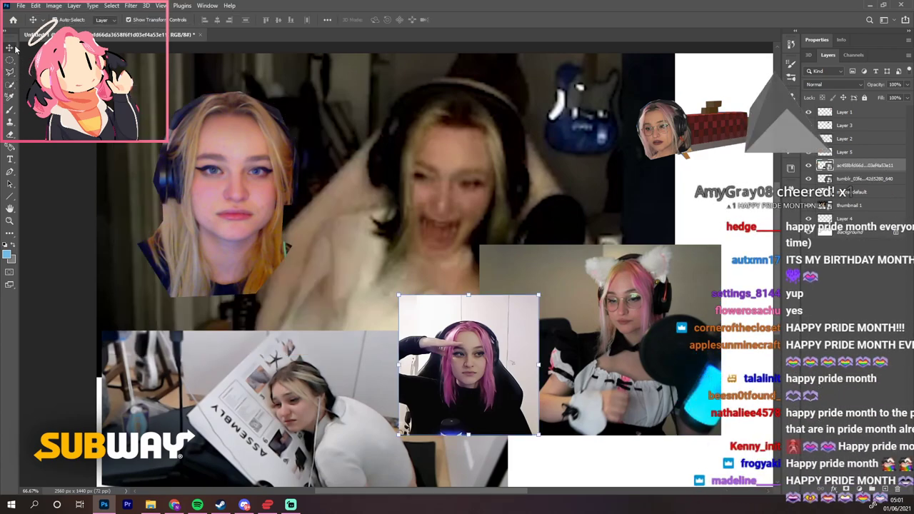
# Scale the new head cut-out down and place it below the blonde head cut-out near the canvas's lower-right corner
pyautogui.moveTo(222, 185); pyautogui.dragTo(687, 281)
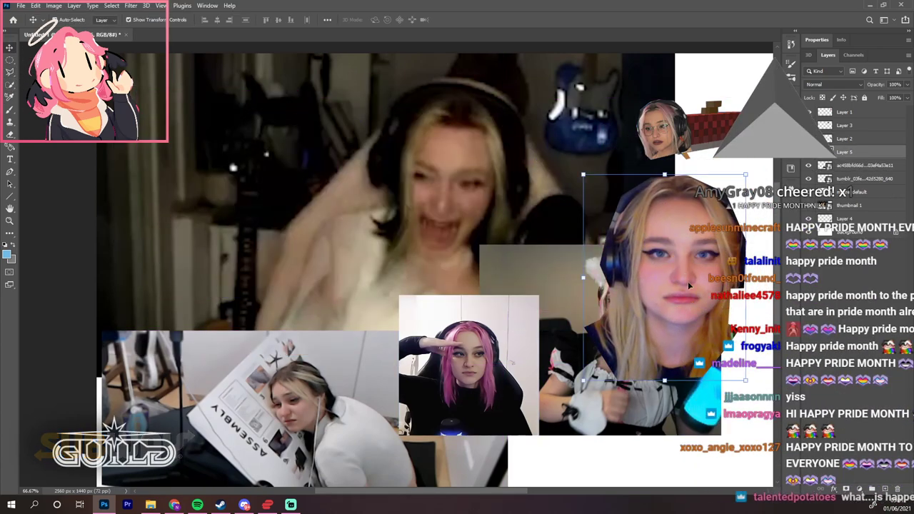
pyautogui.moveTo(327, 493); pyautogui.dragTo(422, 493)
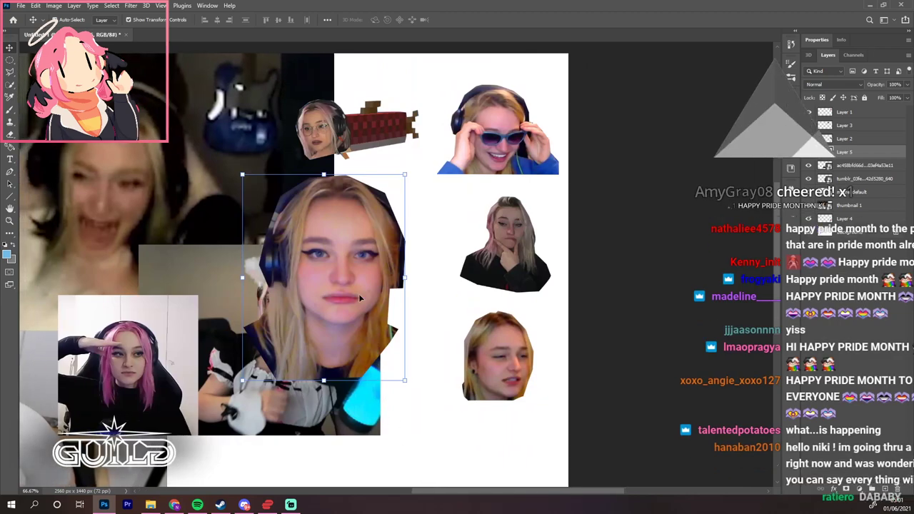
pyautogui.moveTo(404, 175); pyautogui.dragTo(349, 246)
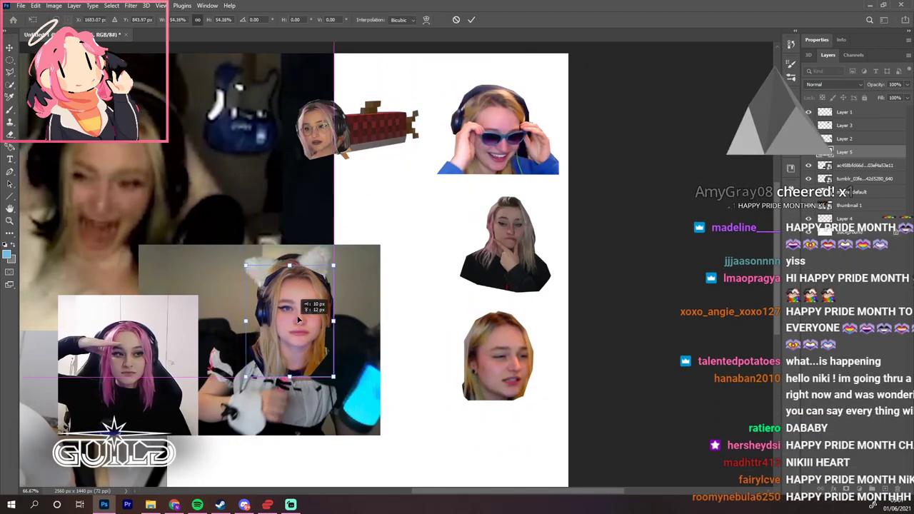
pyautogui.moveTo(317, 297); pyautogui.dragTo(525, 346)
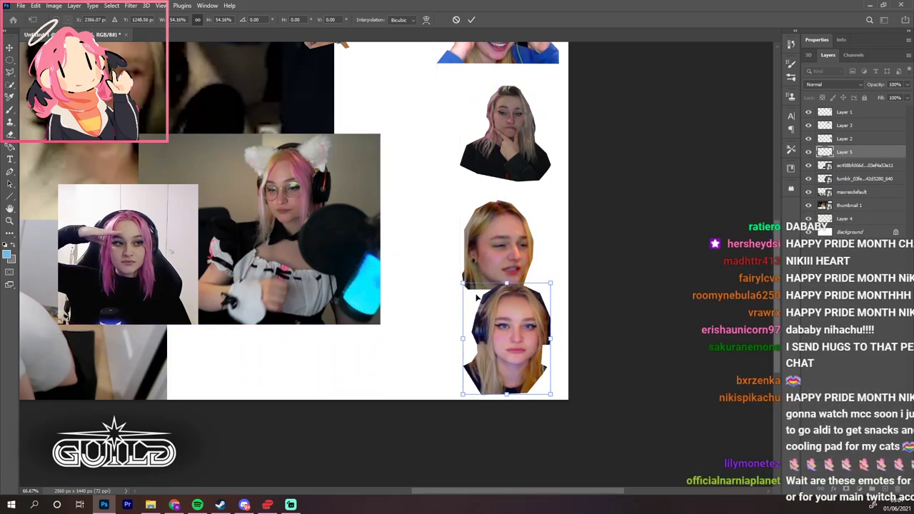
pyautogui.moveTo(462, 284); pyautogui.dragTo(484, 312)
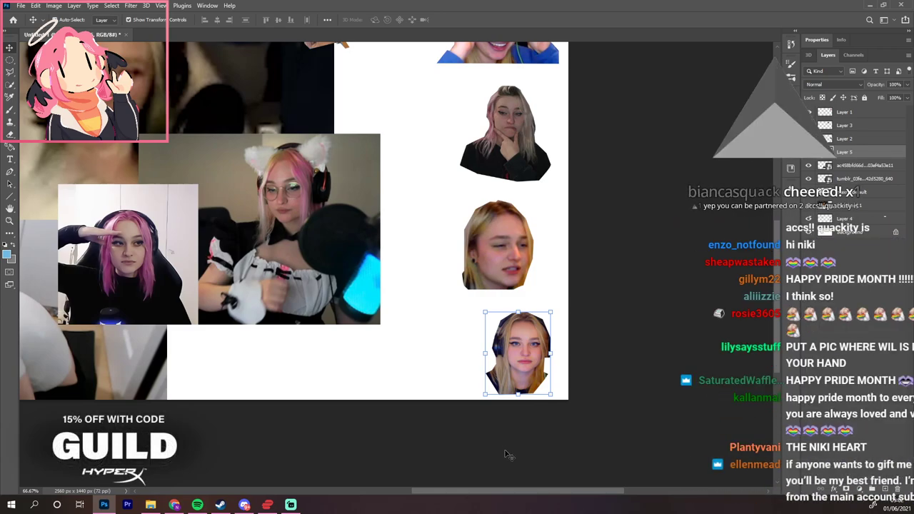
# Examine the saluting, cat-ear and assembly-instructions photos up close as candidates for the next cut-out
pyautogui.click(393, 490)
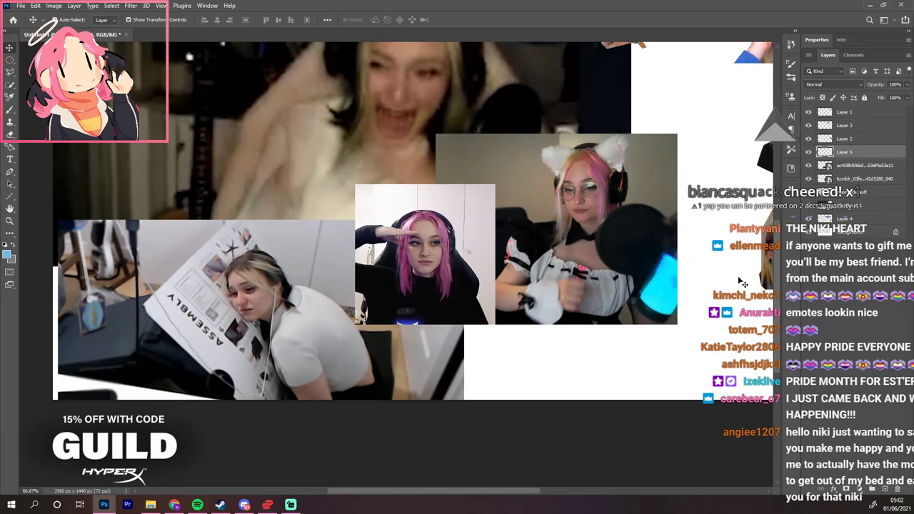
pyautogui.scroll(5, 441, 402)
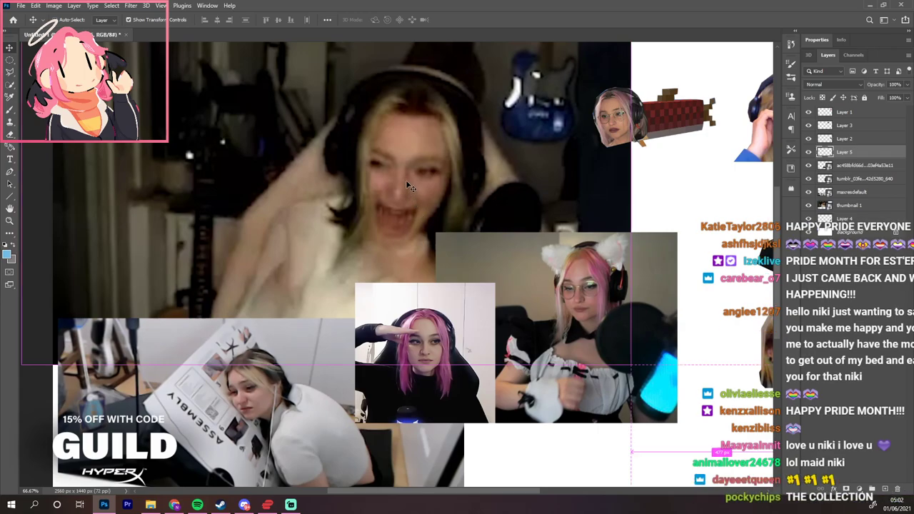
pyautogui.hotkey('ctrl', '+')
pyautogui.hotkey('ctrl', '+')
pyautogui.moveTo(778, 270); pyautogui.dragTo(778, 326)
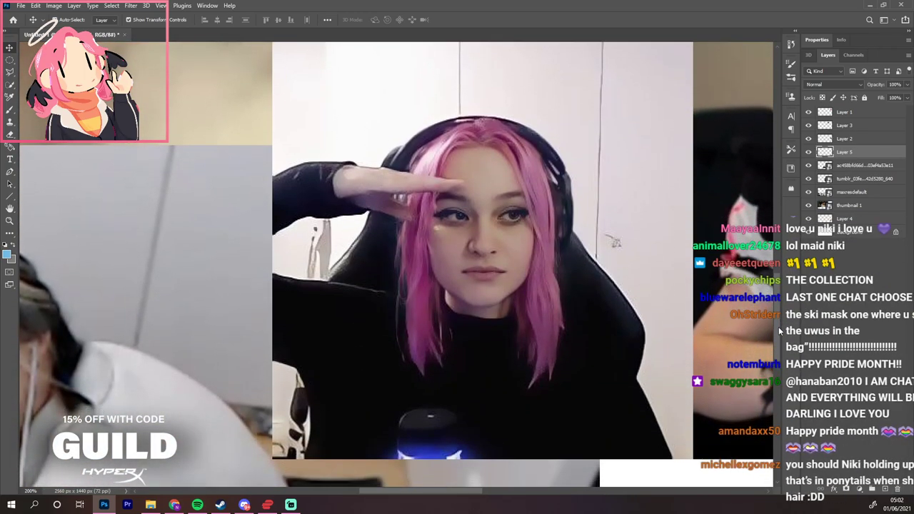
pyautogui.moveTo(475, 492); pyautogui.dragTo(580, 491)
pyautogui.moveTo(780, 322); pyautogui.dragTo(781, 283)
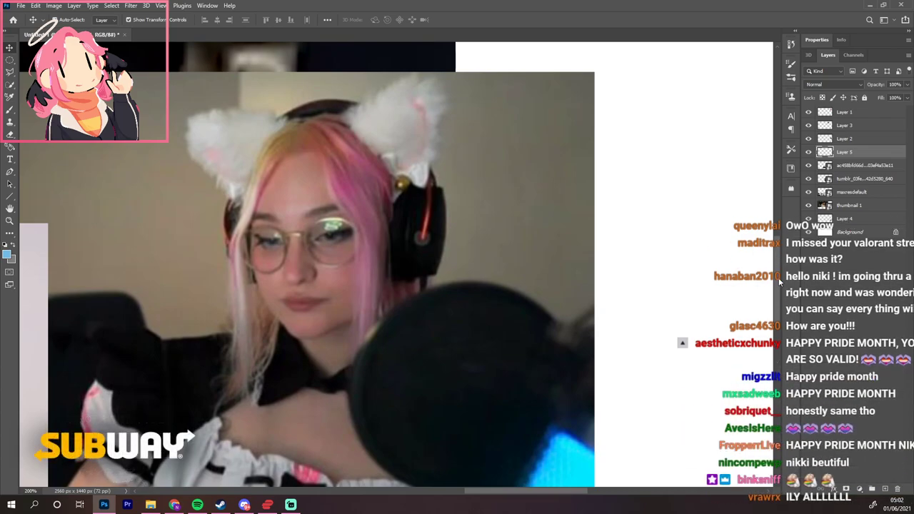
pyautogui.scroll(-10, 385, 265)
pyautogui.scroll(2, 386, 265)
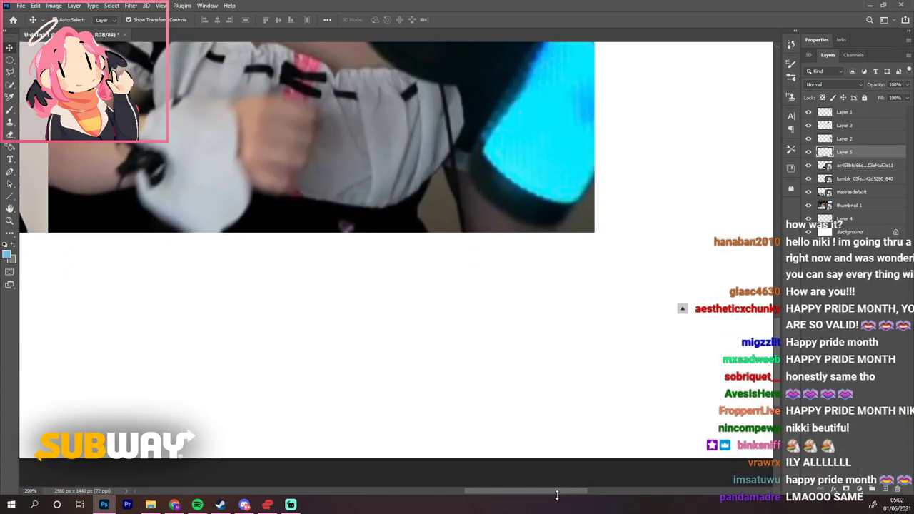
pyautogui.moveTo(556, 494); pyautogui.dragTo(392, 495)
pyautogui.scroll(10, 778, 326)
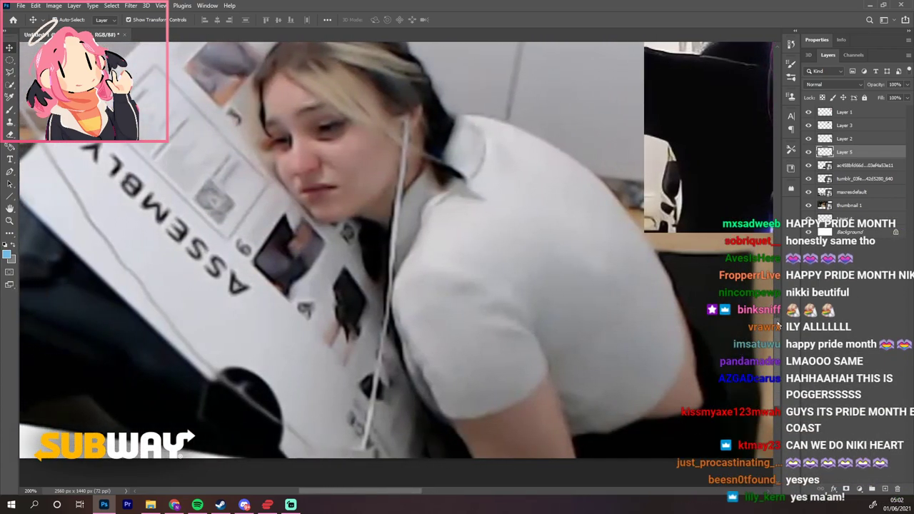
pyautogui.scroll(5, 778, 321)
pyautogui.scroll(2, 778, 315)
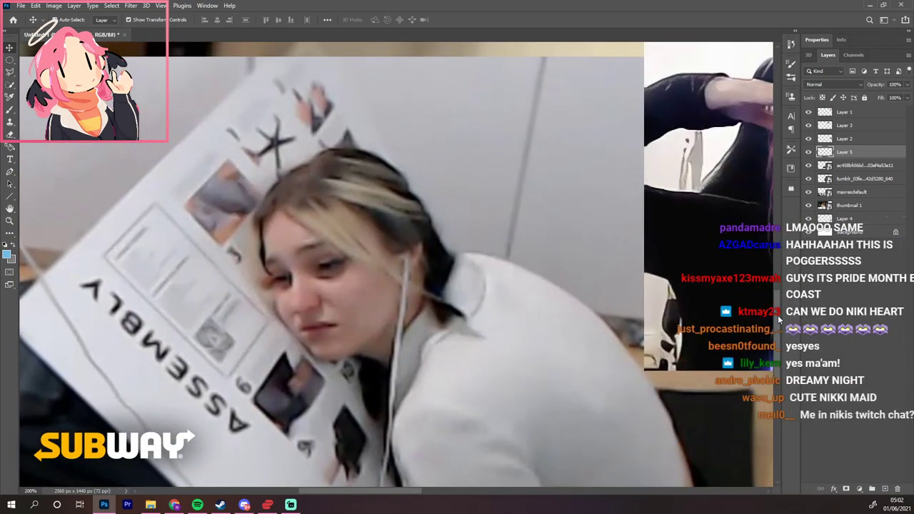
pyautogui.scroll(-4, 778, 315)
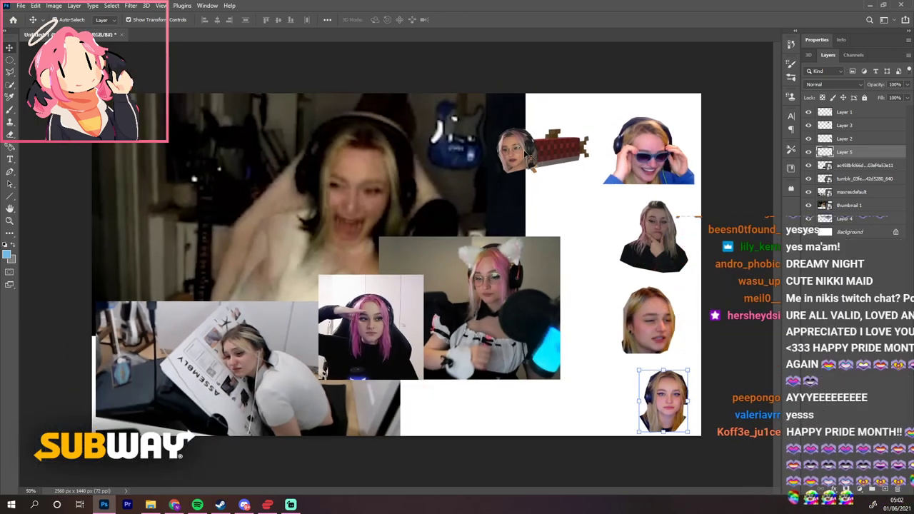
# Move the fish cut-out onto the white area beside the sunglasses cut-out, against the screaming photo's right edge
pyautogui.moveTo(541, 155); pyautogui.dragTo(487, 170)
pyautogui.hotkey('ctrl', '+')
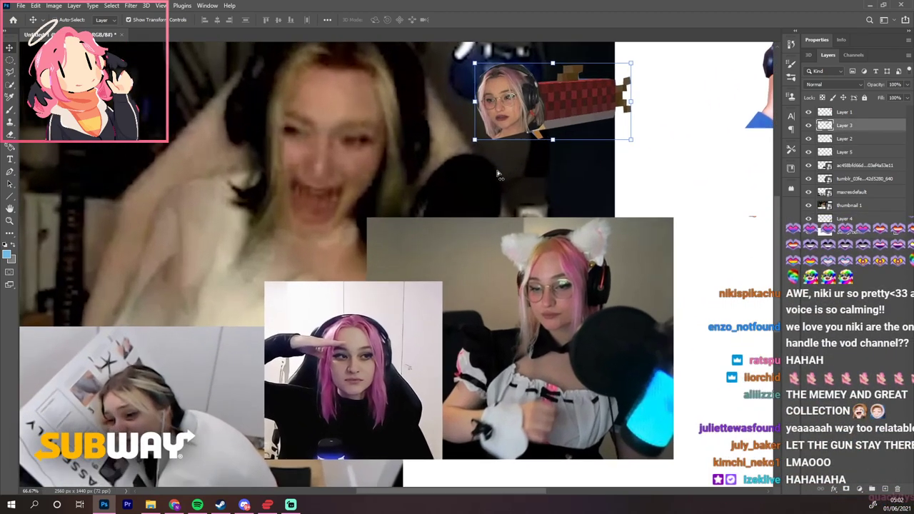
pyautogui.moveTo(579, 80); pyautogui.dragTo(541, 146)
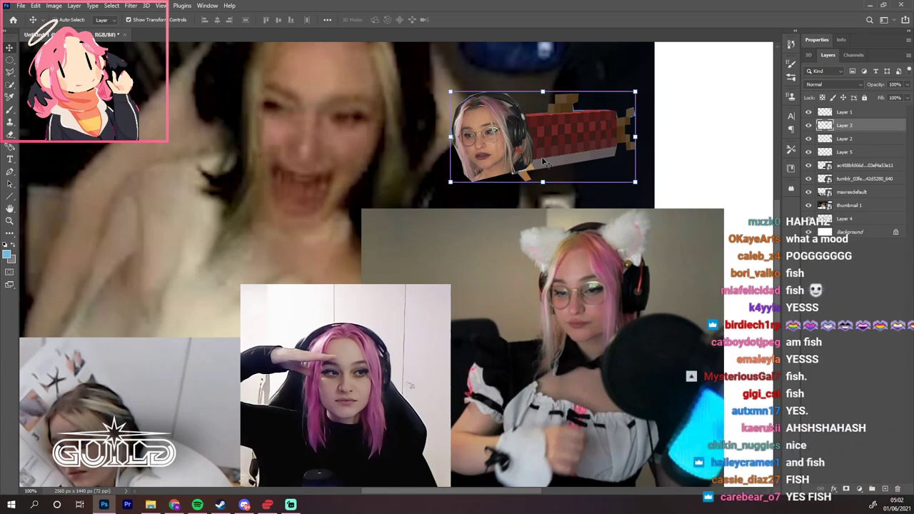
pyautogui.hotkey('ctrl', '-')
pyautogui.hotkey('ctrl', '-')
pyautogui.moveTo(450, 230); pyautogui.dragTo(528, 172)
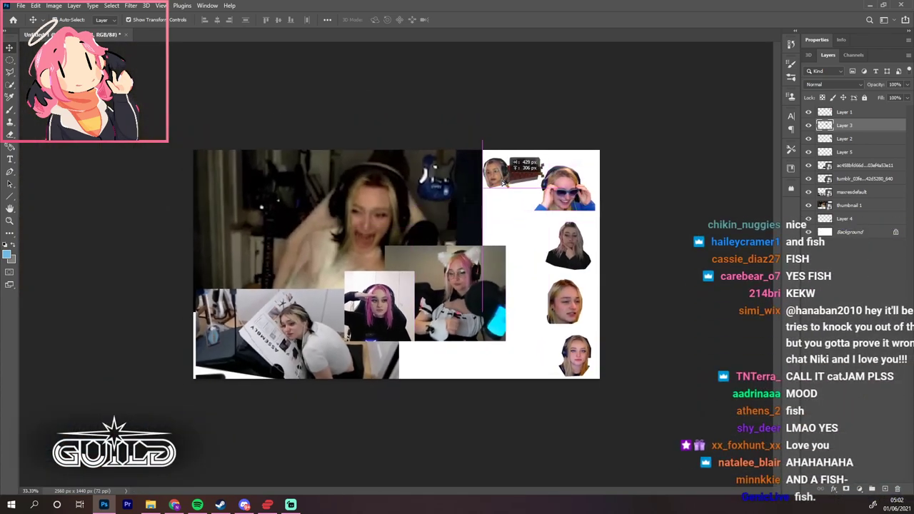
pyautogui.hotkey('ctrl', '+')
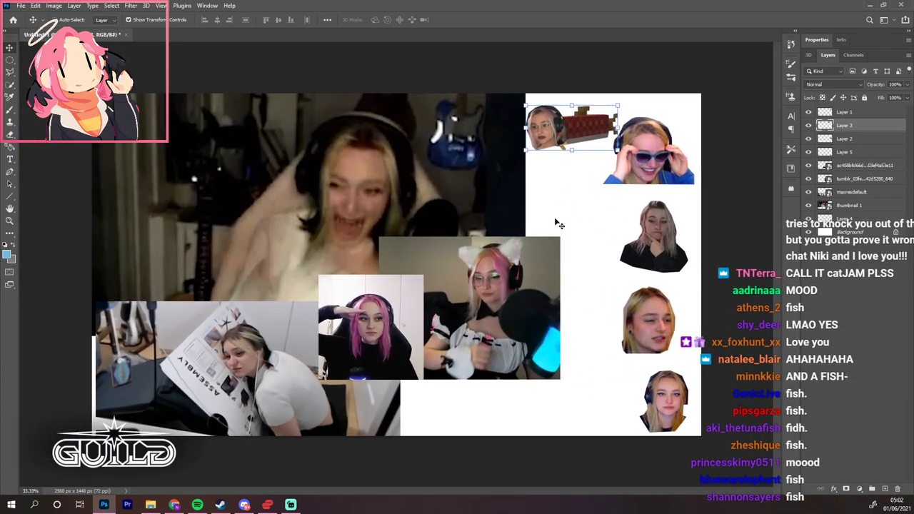
# Move the cat-ear photo slightly down and to the right on the canvas
pyautogui.click(10, 72)
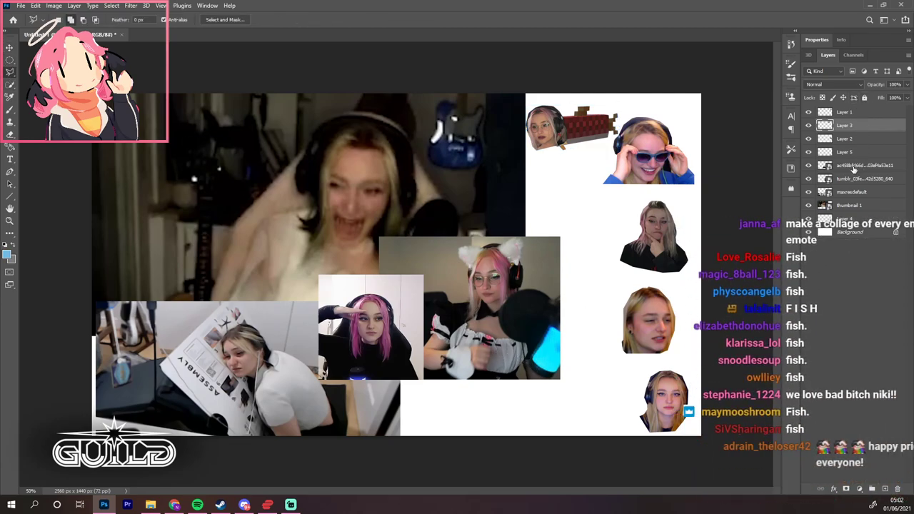
pyautogui.click(10, 48)
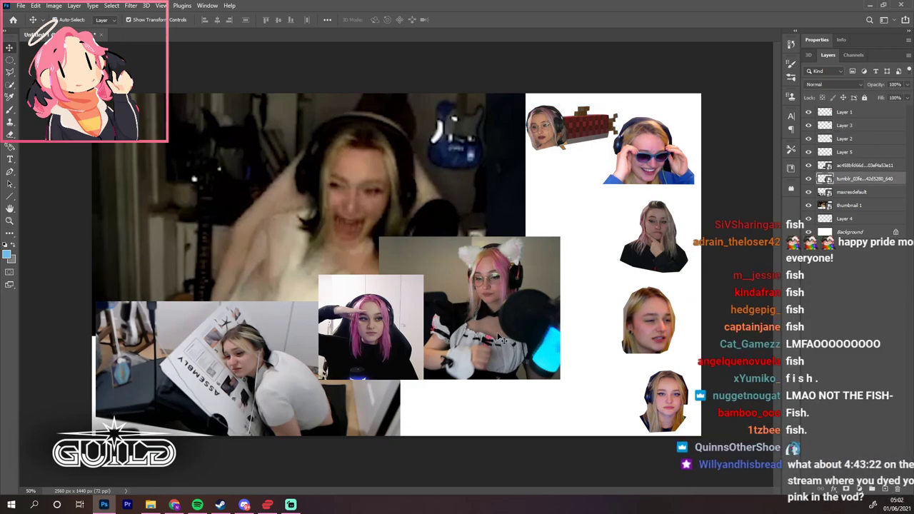
pyautogui.moveTo(520, 322); pyautogui.dragTo(541, 359)
# Outline the cat-eared head and shoulders in the cat-ear photo with the Polygonal Lasso, following the microphone's edge
pyautogui.hotkey('ctrl', '+')
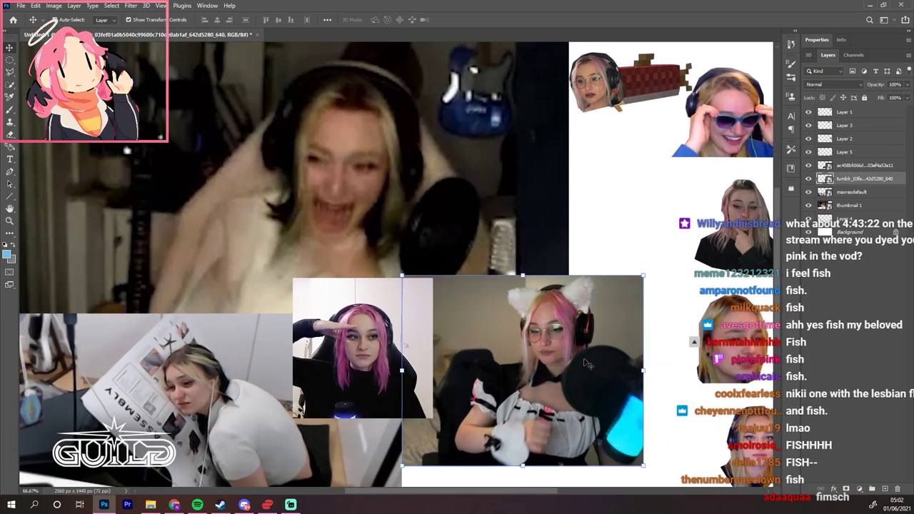
pyautogui.scroll(-2, 396, 264)
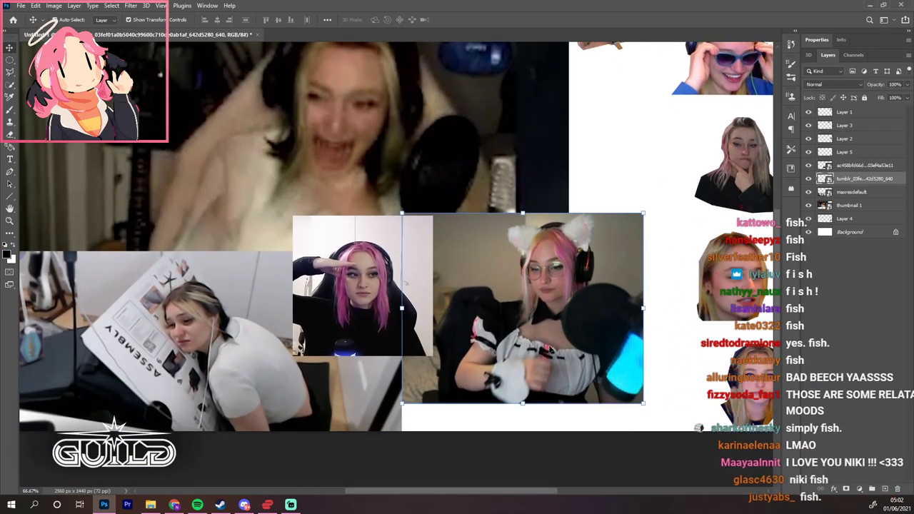
pyautogui.hotkey('ctrl', '+')
pyautogui.hotkey('ctrl', '+')
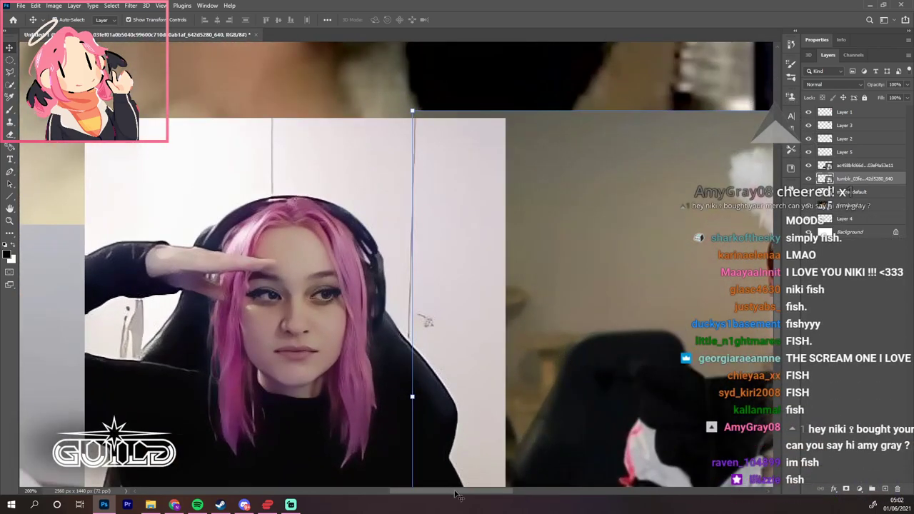
pyautogui.moveTo(500, 490); pyautogui.dragTo(530, 490)
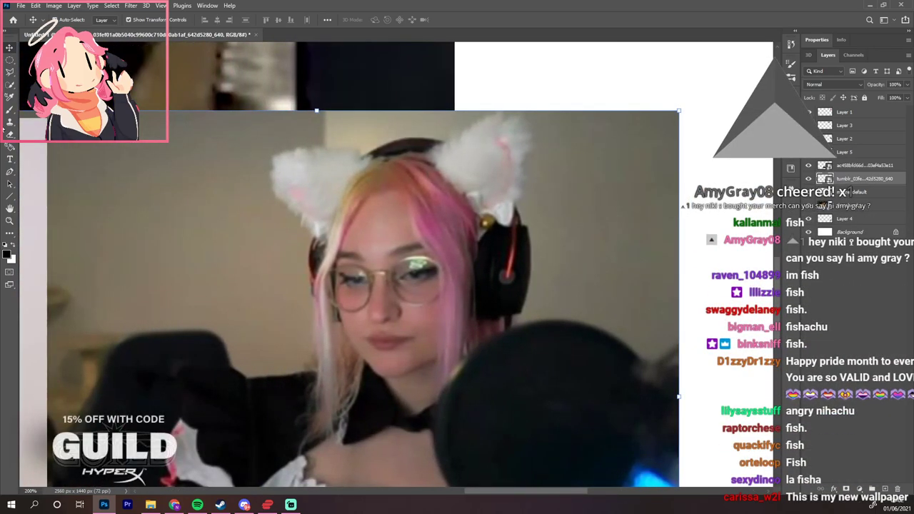
pyautogui.click(10, 72)
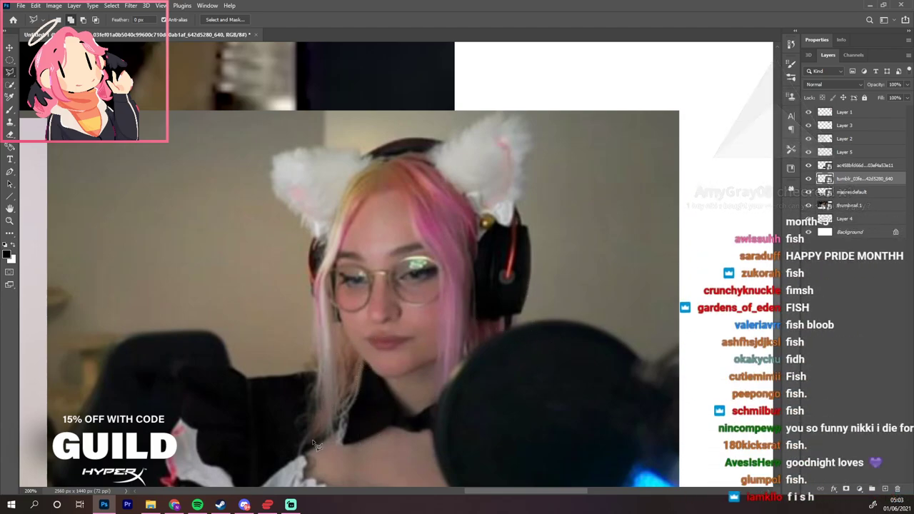
pyautogui.hotkey('ctrl', '-')
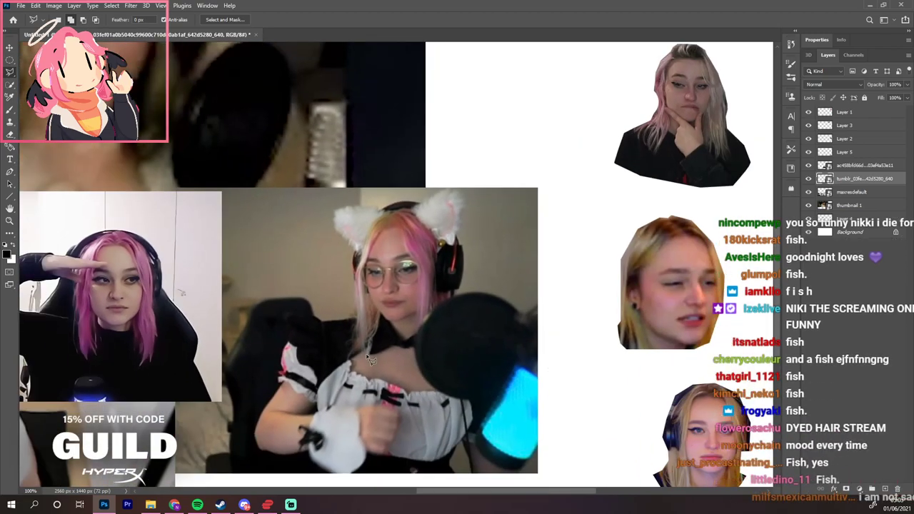
pyautogui.click(323, 322)
pyautogui.click(358, 316)
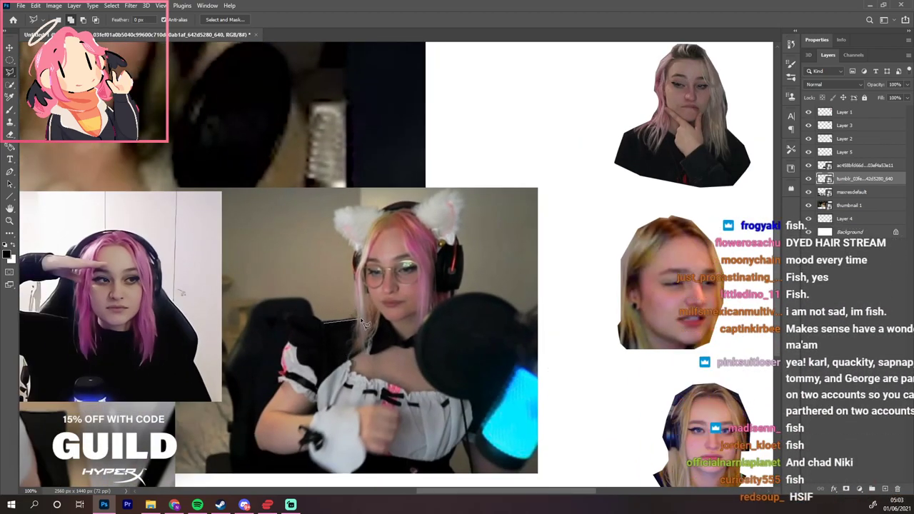
pyautogui.click(357, 257)
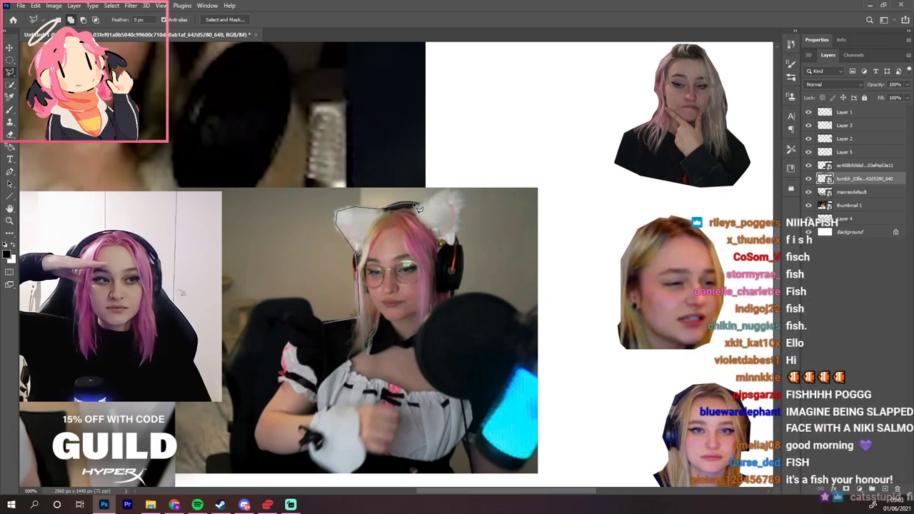
pyautogui.click(462, 201)
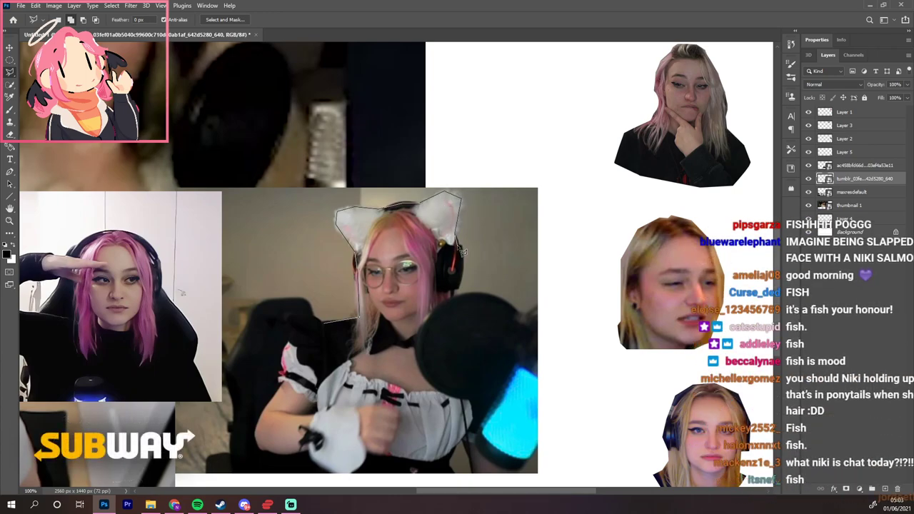
pyautogui.click(453, 297)
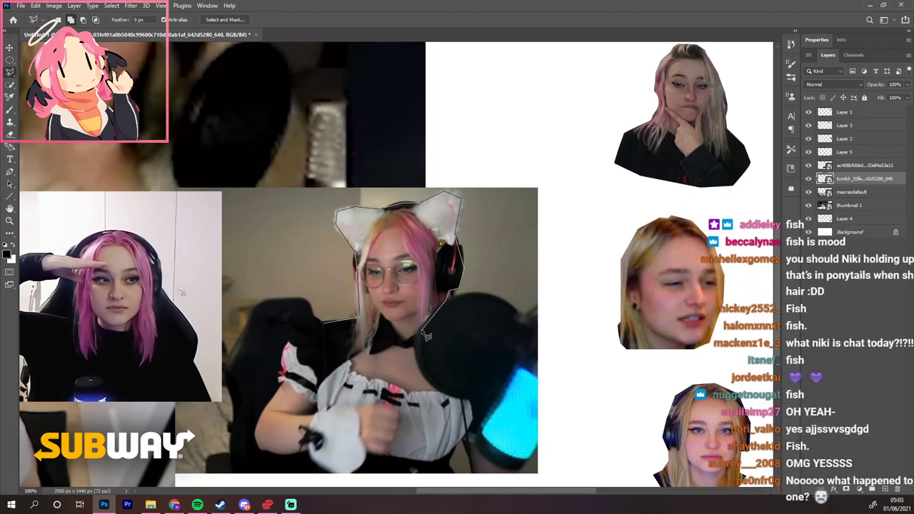
pyautogui.click(417, 358)
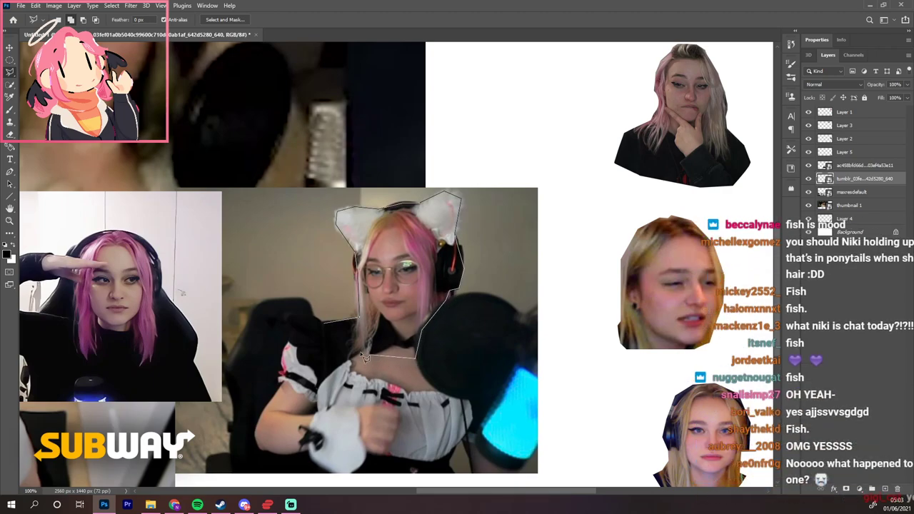
pyautogui.doubleClick(325, 329)
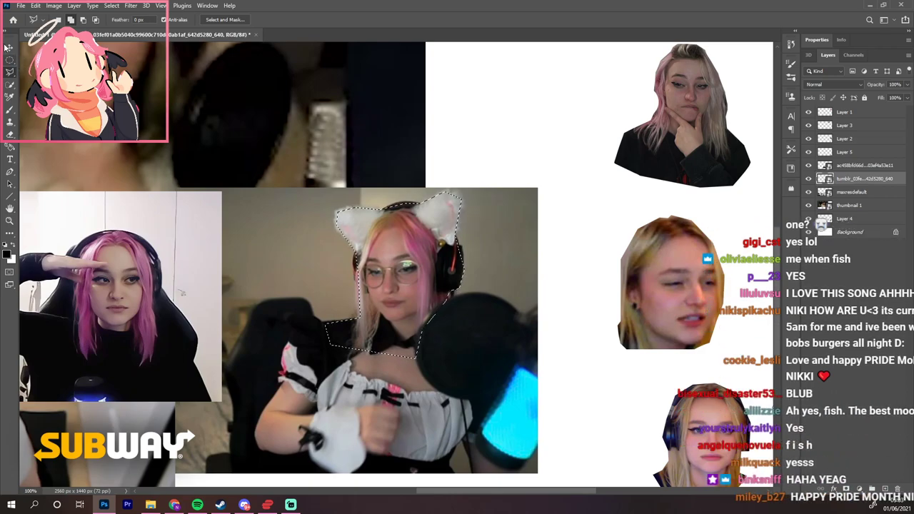
# Copy the selected cat-ear head to its own layer, then try deleting the source photo and undo that deletion
pyautogui.rightClick(410, 284)
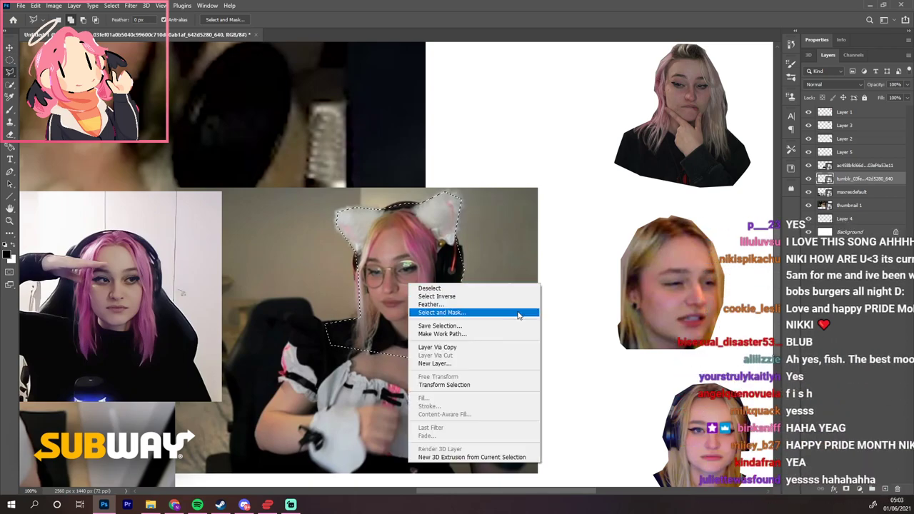
pyautogui.click(466, 348)
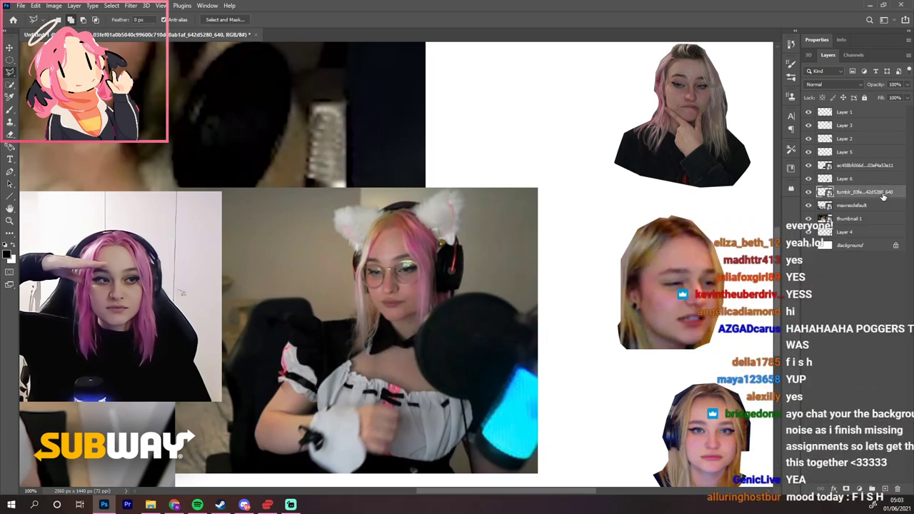
pyautogui.press('Delete')
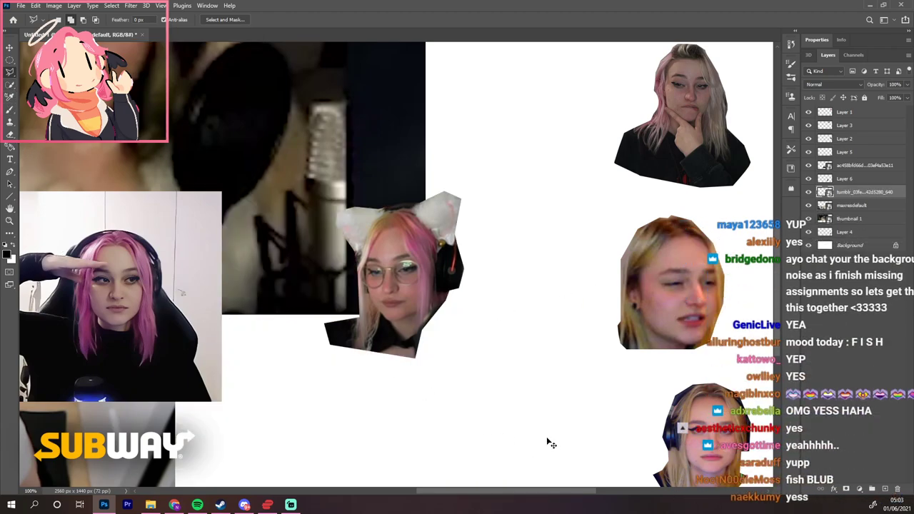
pyautogui.hotkey('ctrl', 'z')
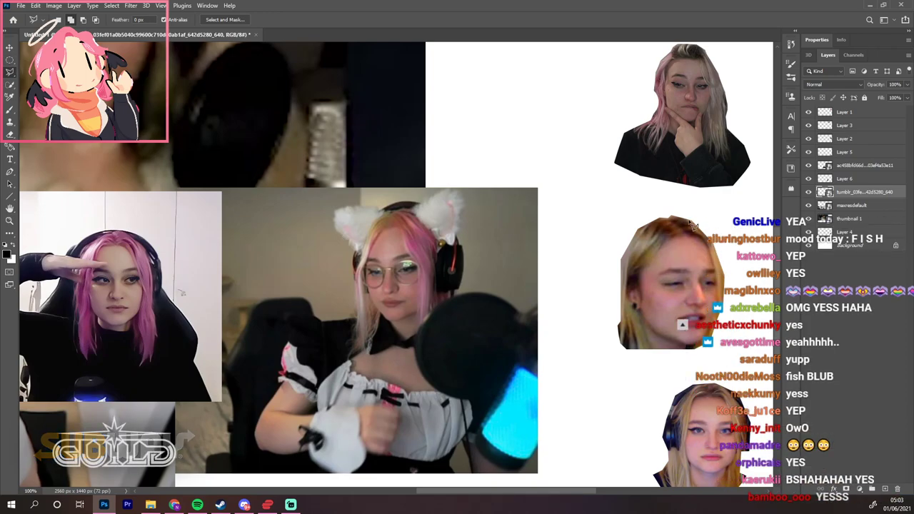
# Outline the cat-eared head again with the Polygonal Lasso, including the part of the microphone that overlaps the shoulder
pyautogui.click(339, 326)
pyautogui.click(370, 353)
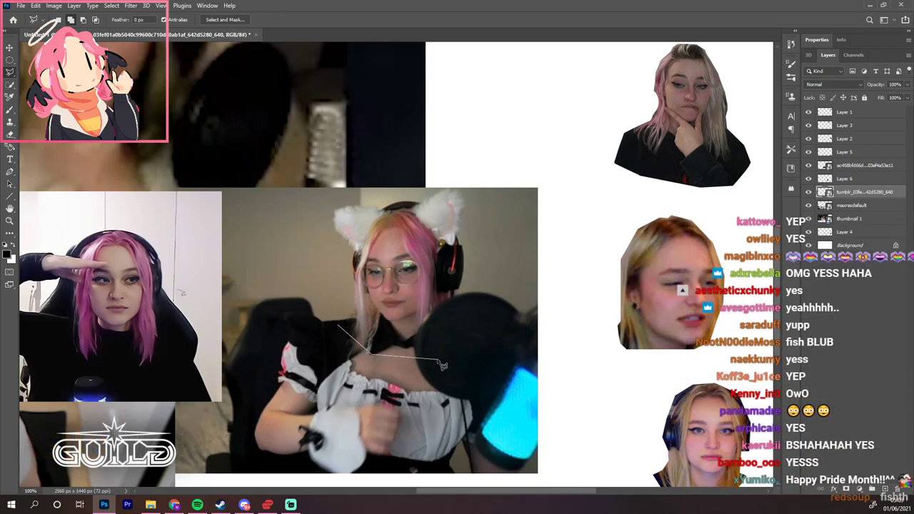
pyautogui.click(460, 339)
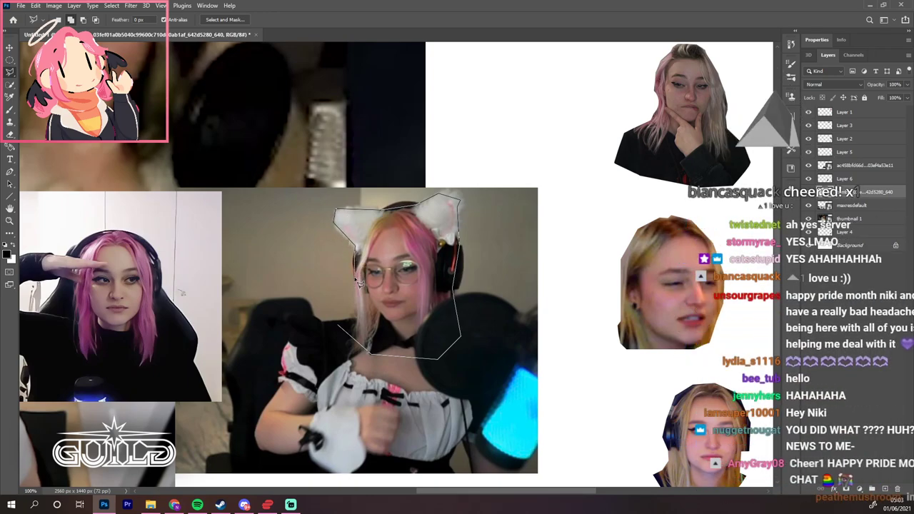
pyautogui.doubleClick(343, 330)
# Copy the selected cat-ear head to its own layer and delete the original cat-ear photo
pyautogui.rightClick(412, 289)
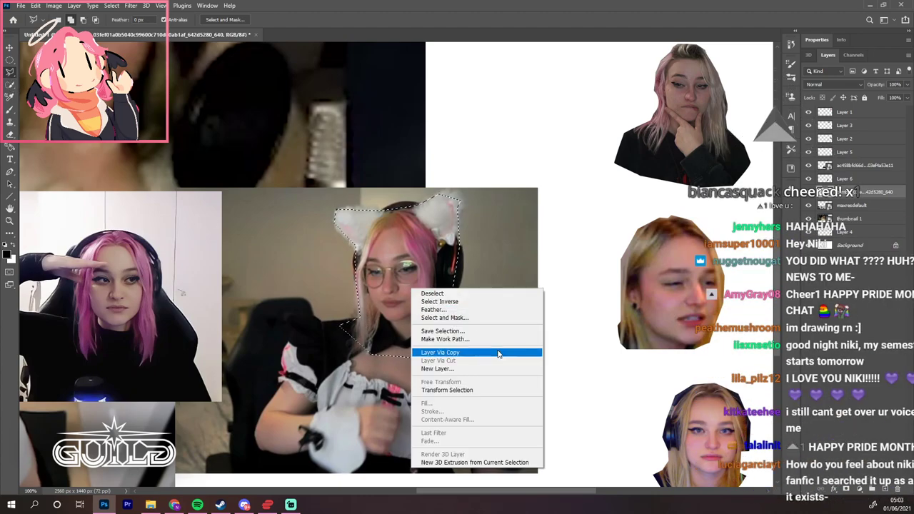
pyautogui.click(497, 352)
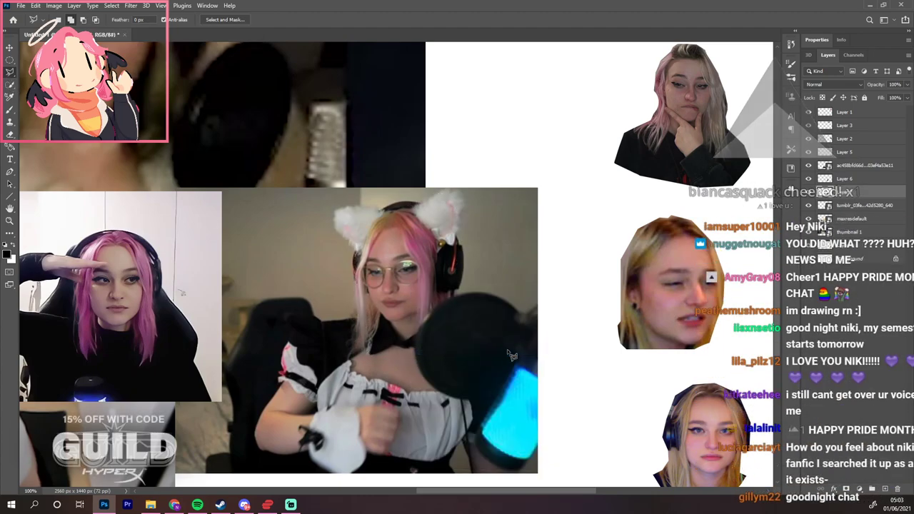
pyautogui.click(874, 207)
pyautogui.press('Delete')
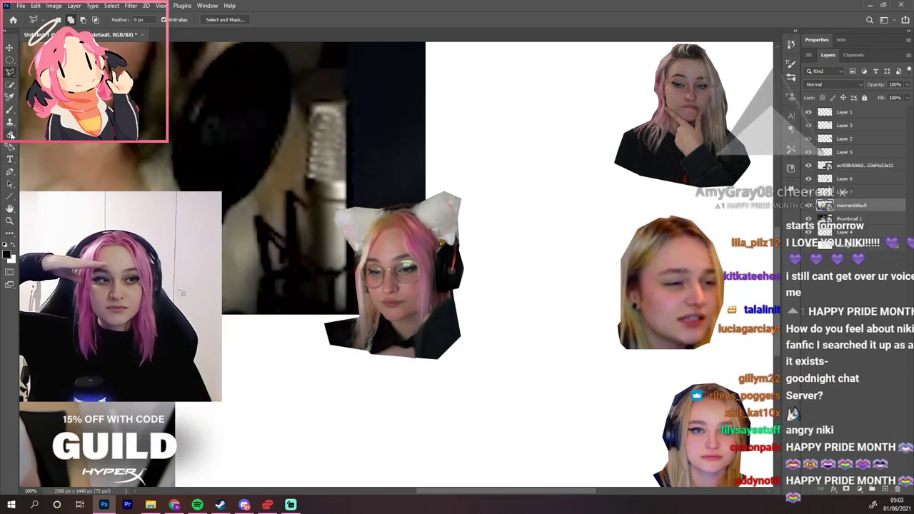
# Delete the earlier duplicate cat-ear cut-out on Layer 6 and erase the pointed shoulder corner of the cut-out on Layer 7
pyautogui.click(340, 337)
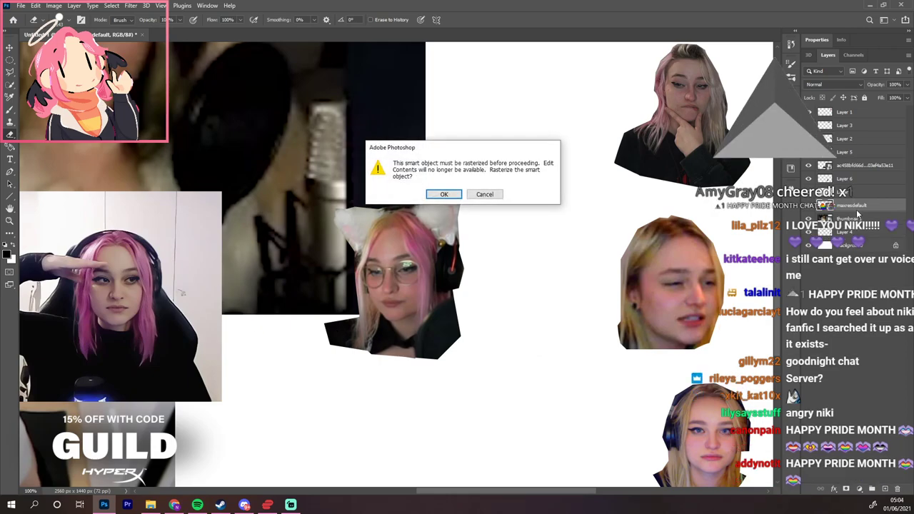
pyautogui.click(486, 194)
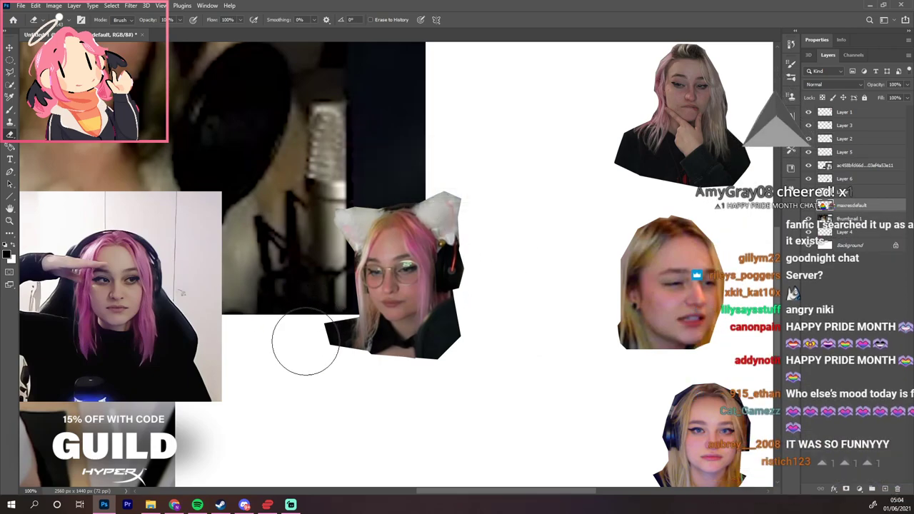
pyautogui.click(862, 191)
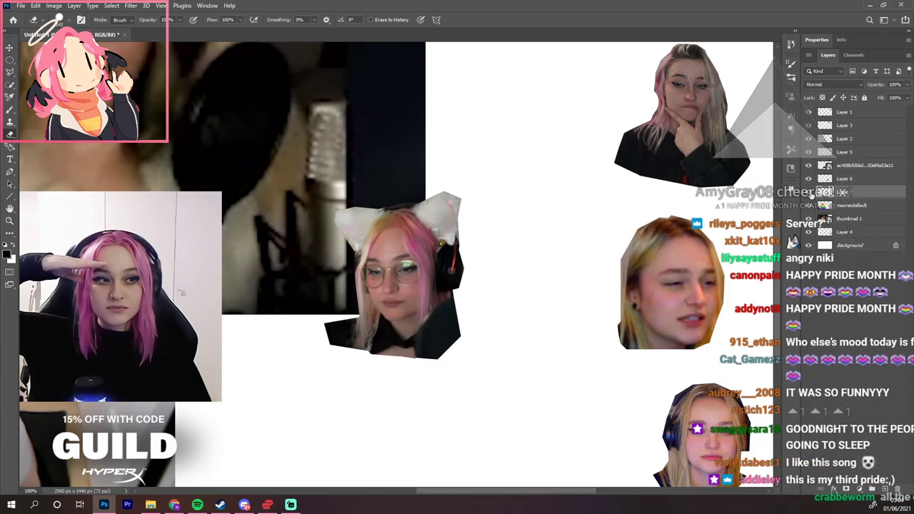
pyautogui.click(809, 192)
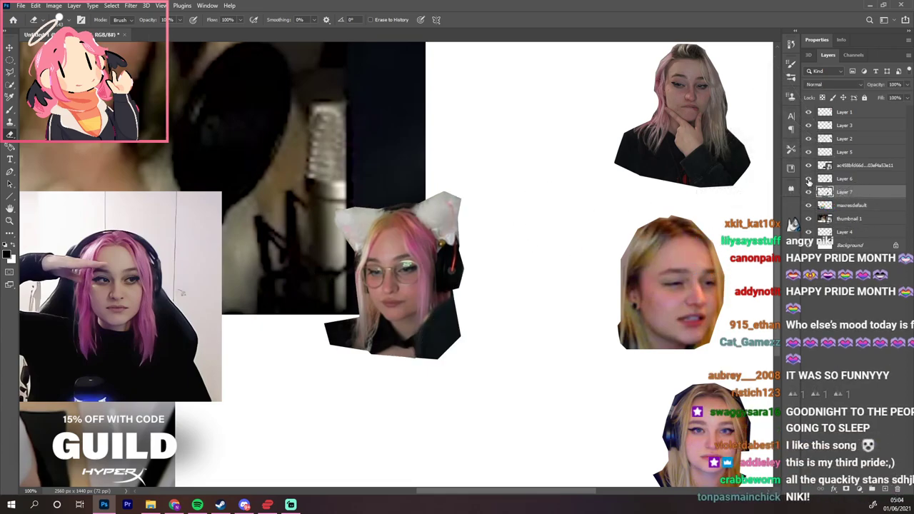
pyautogui.moveTo(877, 182); pyautogui.dragTo(905, 489)
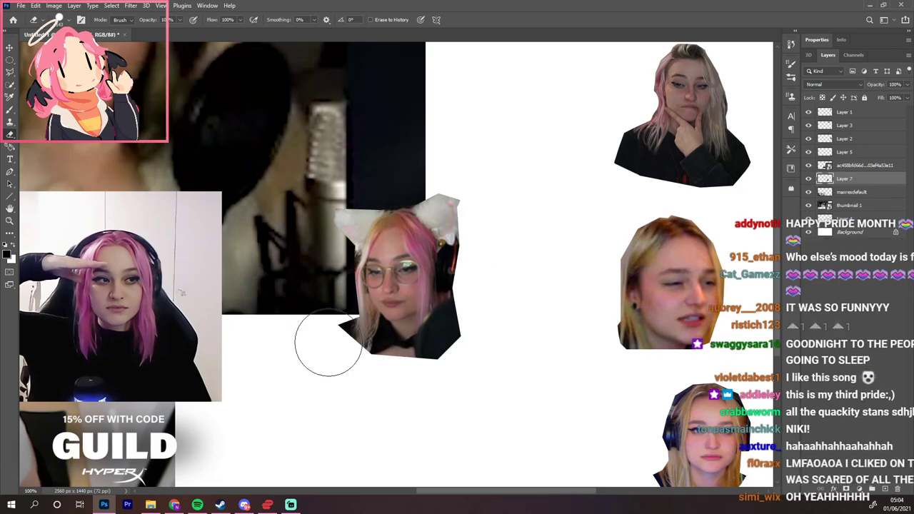
pyautogui.moveTo(321, 341); pyautogui.dragTo(310, 353)
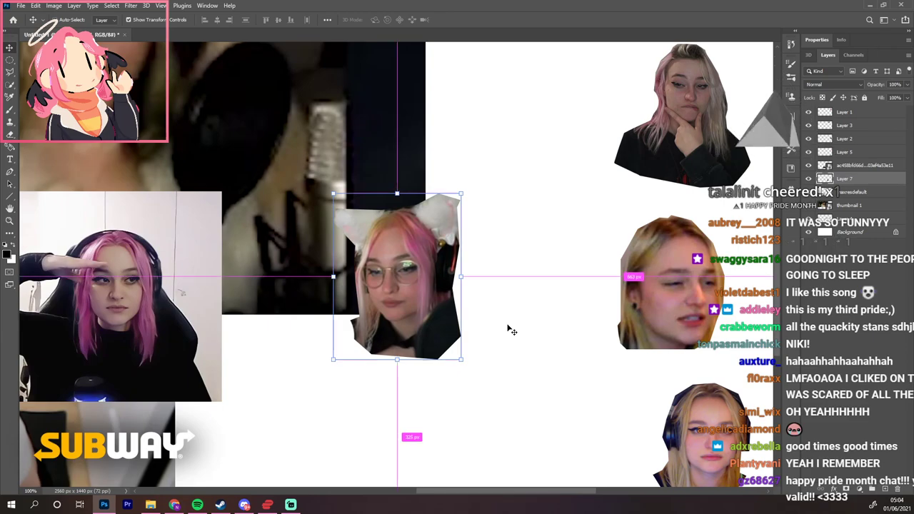
# Move the cat-ear cut-out to the canvas's lower edge, beside the lowest blonde head cut-out, and deselect it
pyautogui.hotkey('ctrl', '-')
pyautogui.moveTo(404, 283); pyautogui.dragTo(498, 390)
pyautogui.hotkey('ctrl', '-')
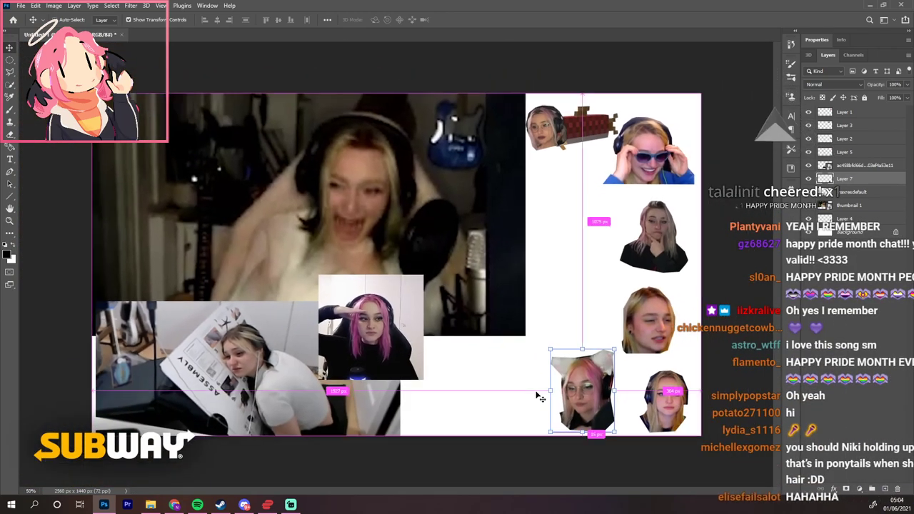
pyautogui.click(493, 375)
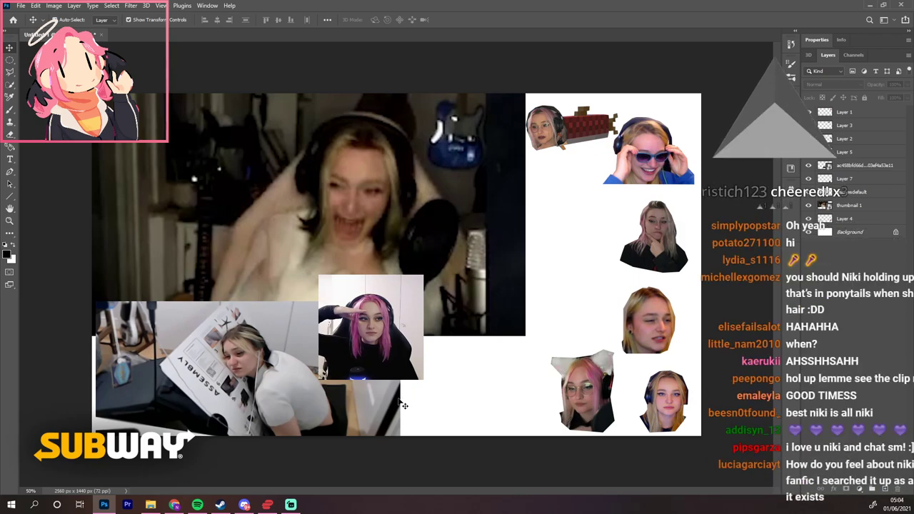
# Outline the pink-haired saluting figure, including the raised arm, with the Polygonal Lasso
pyautogui.scroll(1, 373, 401)
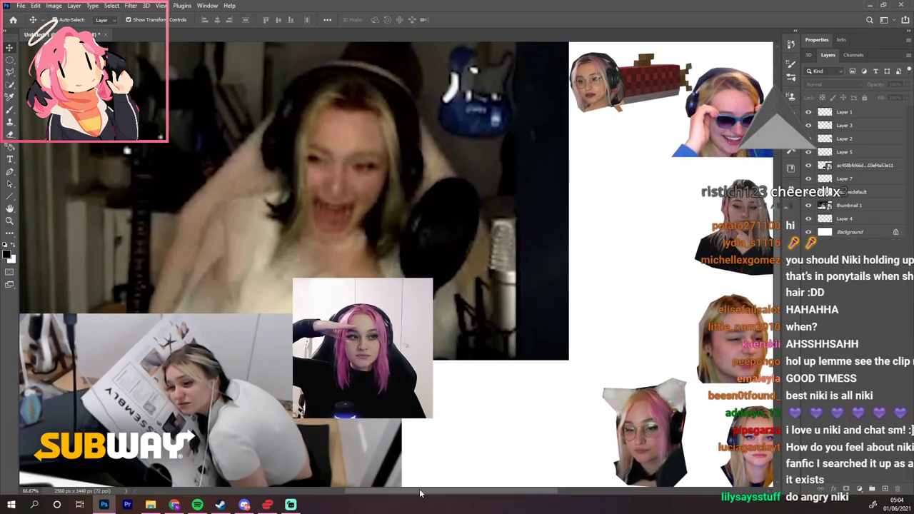
pyautogui.moveTo(436, 490); pyautogui.dragTo(385, 488)
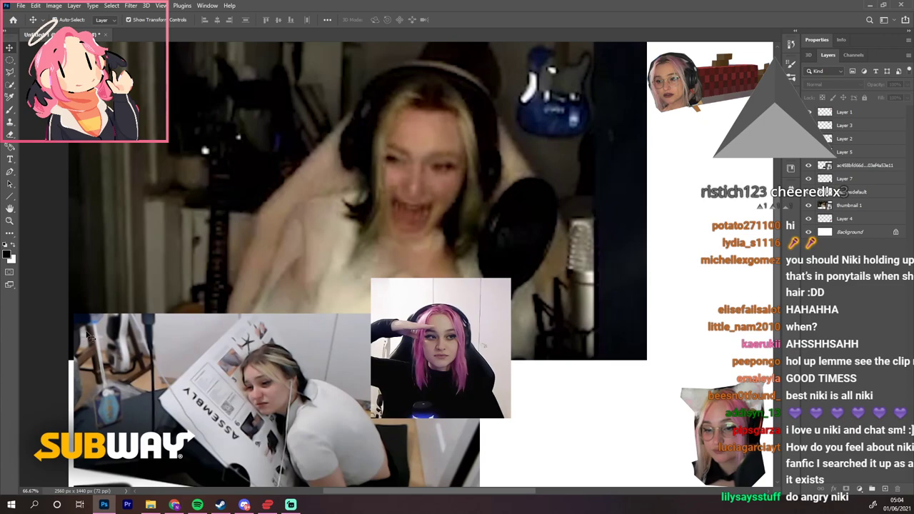
pyautogui.click(10, 76)
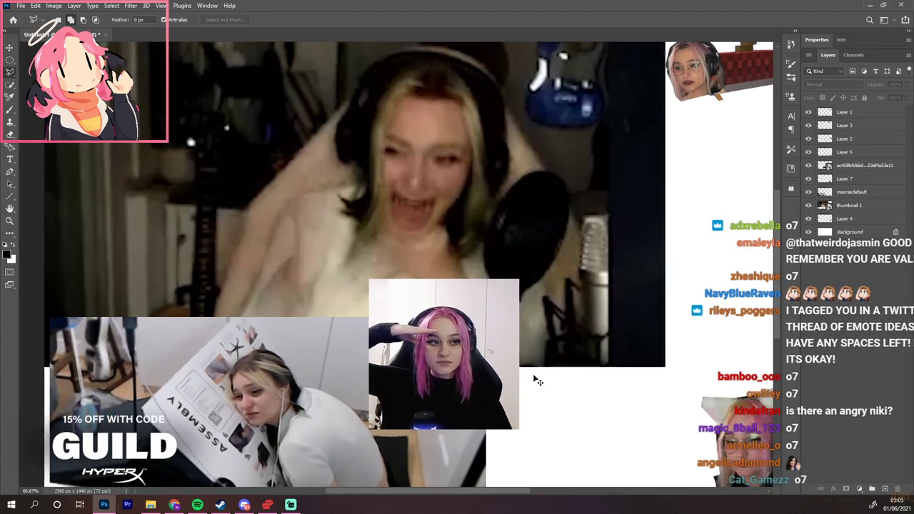
pyautogui.hotkey('ctrl', '+')
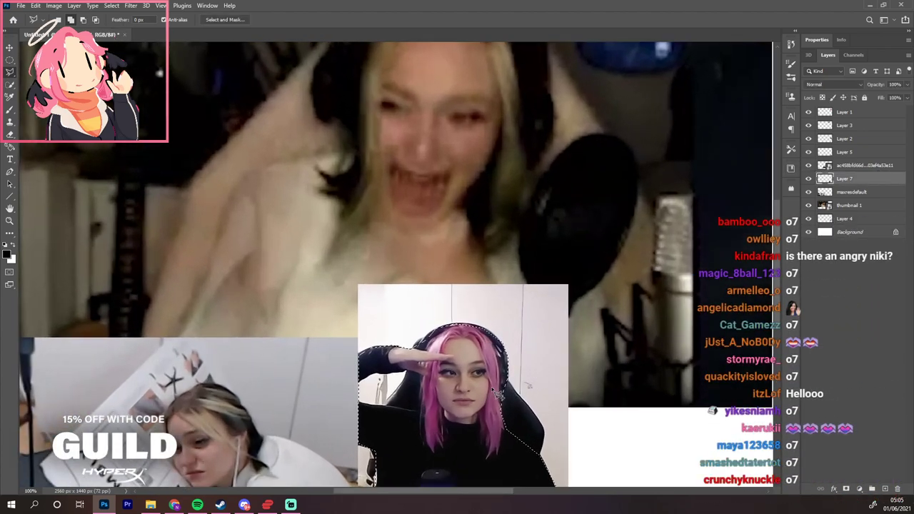
pyautogui.rightClick(458, 210)
pyautogui.click(485, 273)
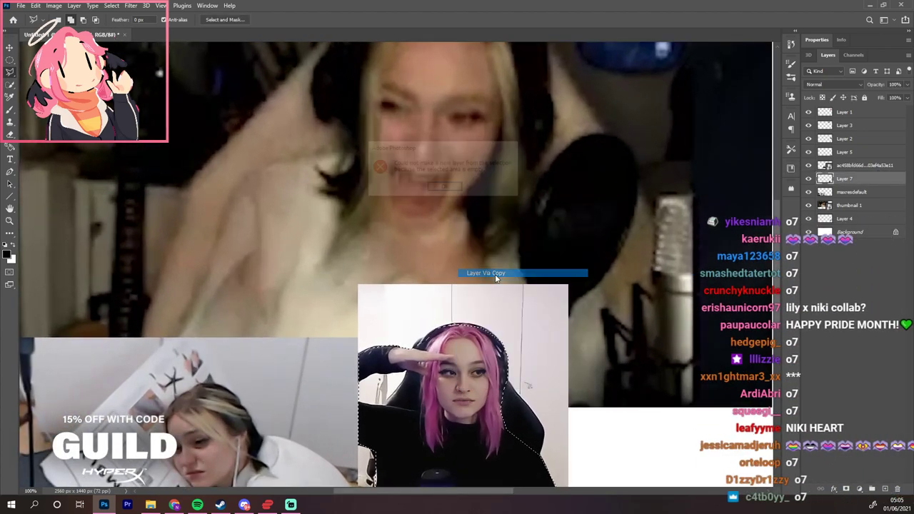
pyautogui.press('Return')
# Copy the selected saluting figure from its photo layer to a new layer and delete the original photo layer
pyautogui.click(873, 165)
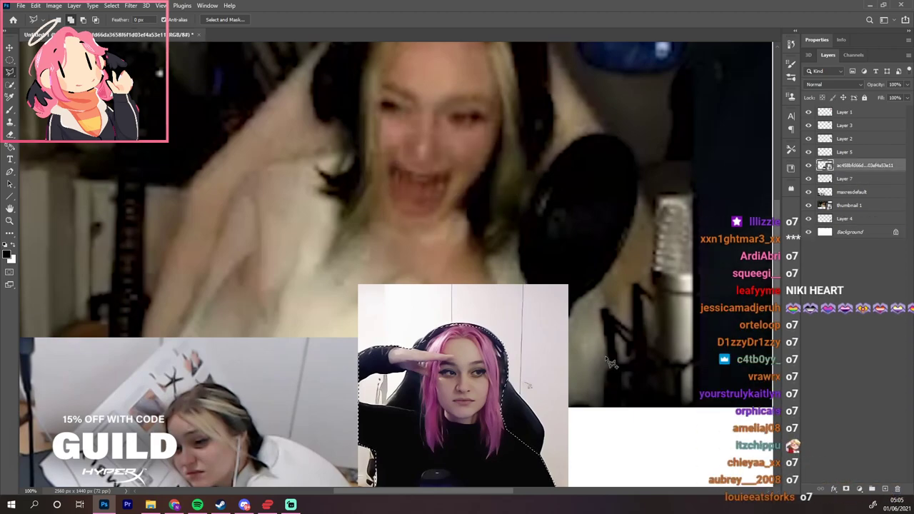
pyautogui.rightClick(473, 394)
pyautogui.click(504, 278)
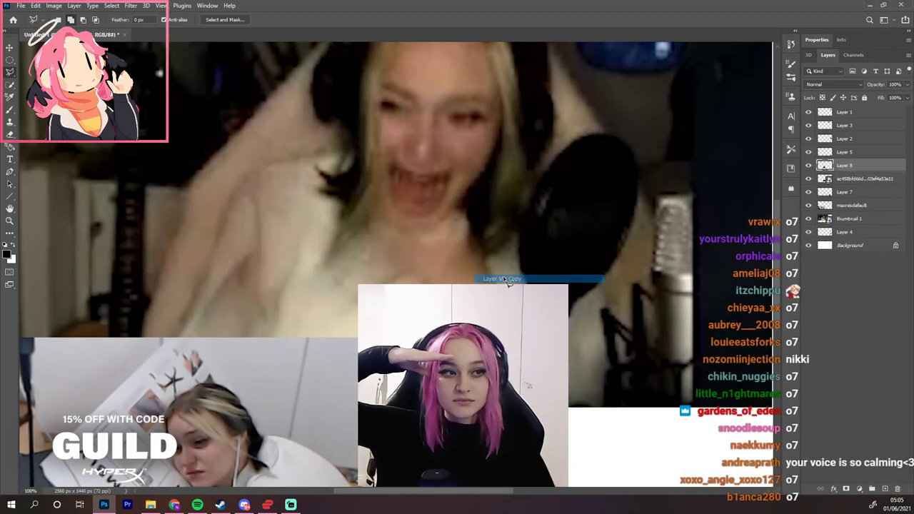
pyautogui.click(873, 179)
pyautogui.press('Delete')
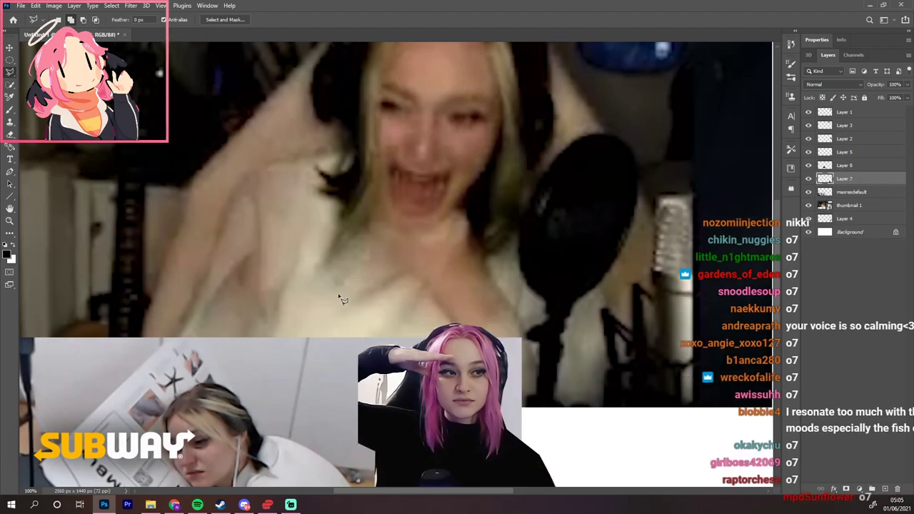
# Move the saluting cut-out off the large photos to the blank area beside the hand-on-chin cut-out
pyautogui.press('v')
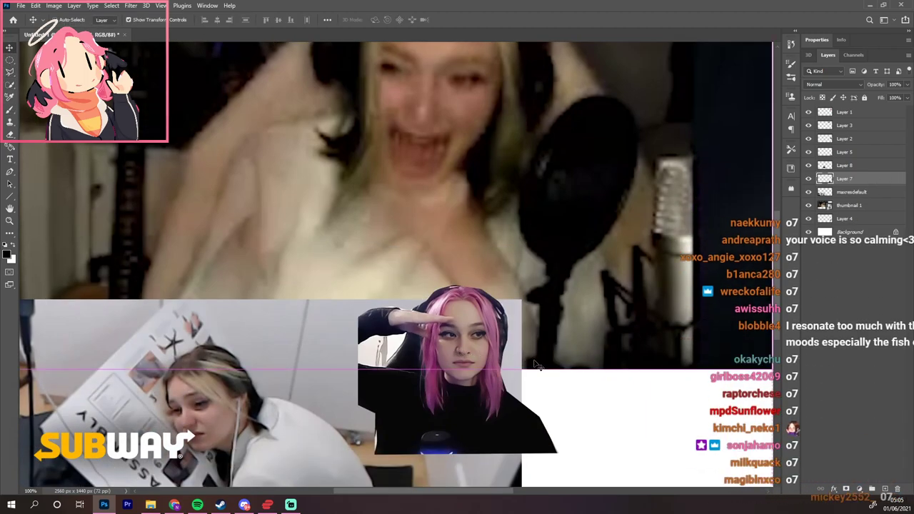
pyautogui.hotkey('ctrl', '-')
pyautogui.click(437, 351)
pyautogui.moveTo(437, 351); pyautogui.dragTo(587, 403)
pyautogui.hotkey('ctrl', '-')
pyautogui.moveTo(487, 400); pyautogui.dragTo(587, 312)
# Scale the saluting cut-out down to 68% and place it level with the hand-on-chin cut-out
pyautogui.moveTo(533, 243); pyautogui.dragTo(555, 262)
pyautogui.moveTo(590, 297); pyautogui.dragTo(576, 230)
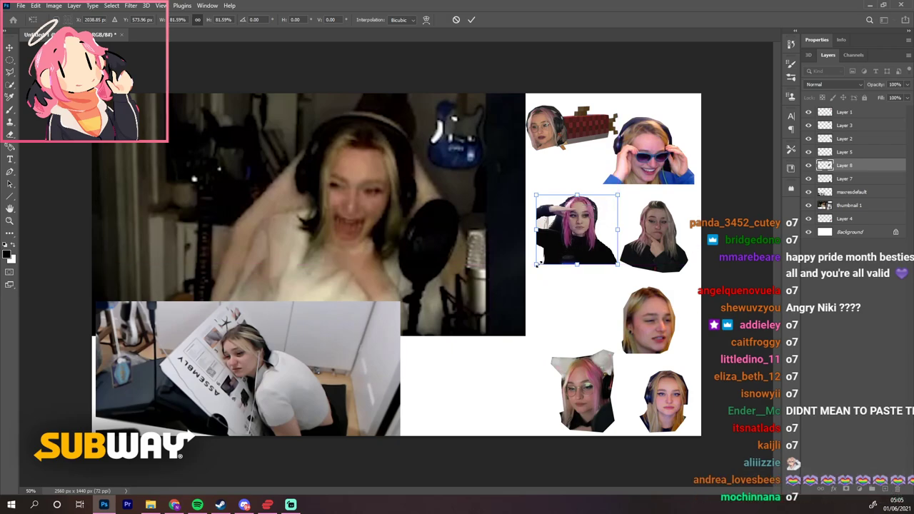
pyautogui.moveTo(536, 263); pyautogui.dragTo(567, 240)
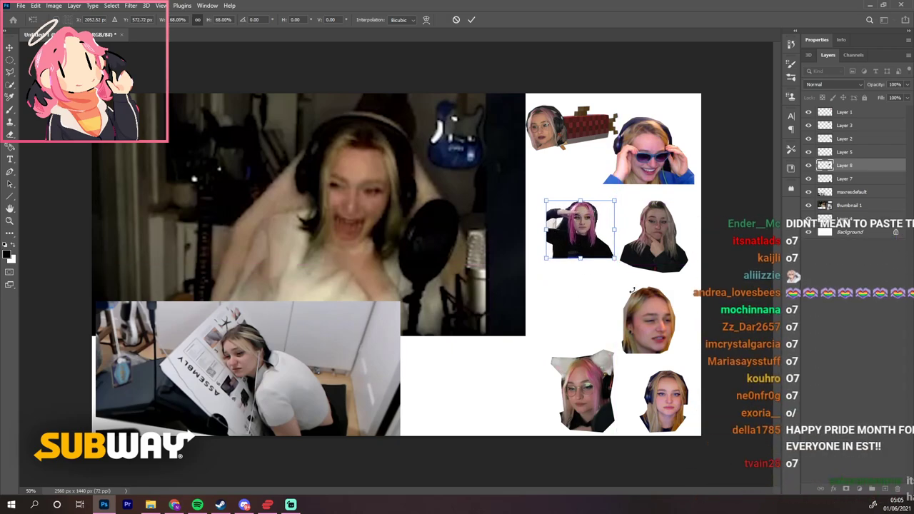
pyautogui.hotkey('ctrl', '1')
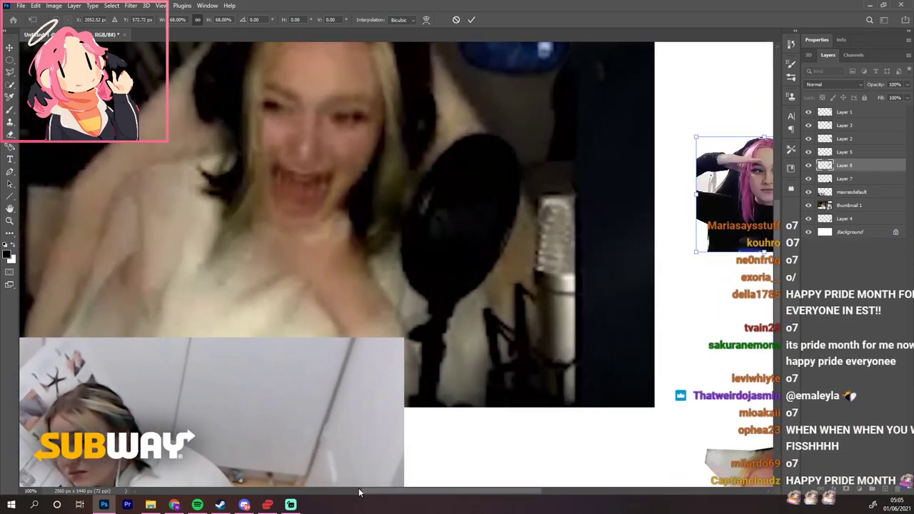
pyautogui.hscroll(5, 514, 248)
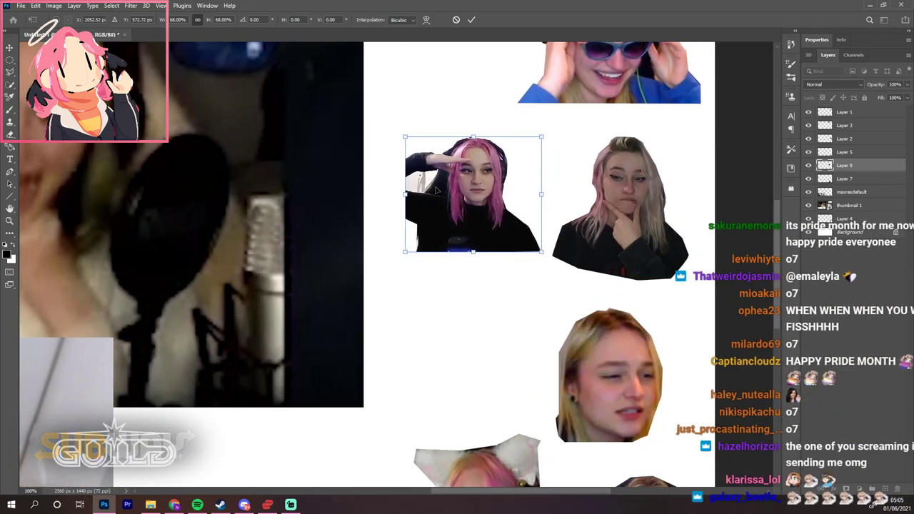
pyautogui.press('Return')
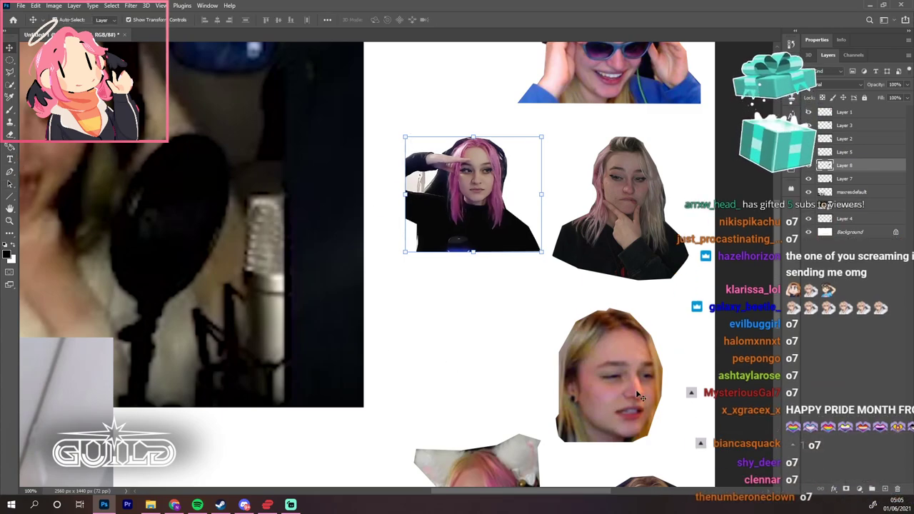
pyautogui.press('ctrl')
pyautogui.hotkey('ctrl', '-')
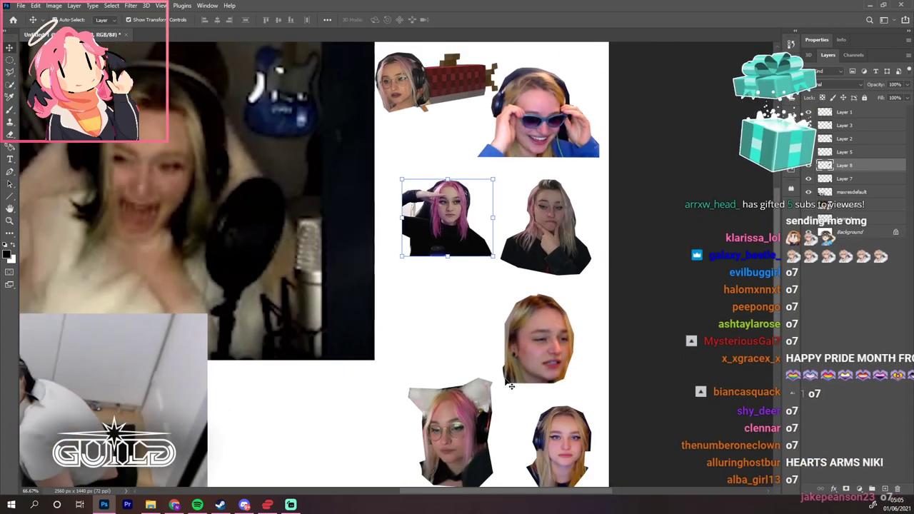
pyautogui.hotkey('ctrl', '-')
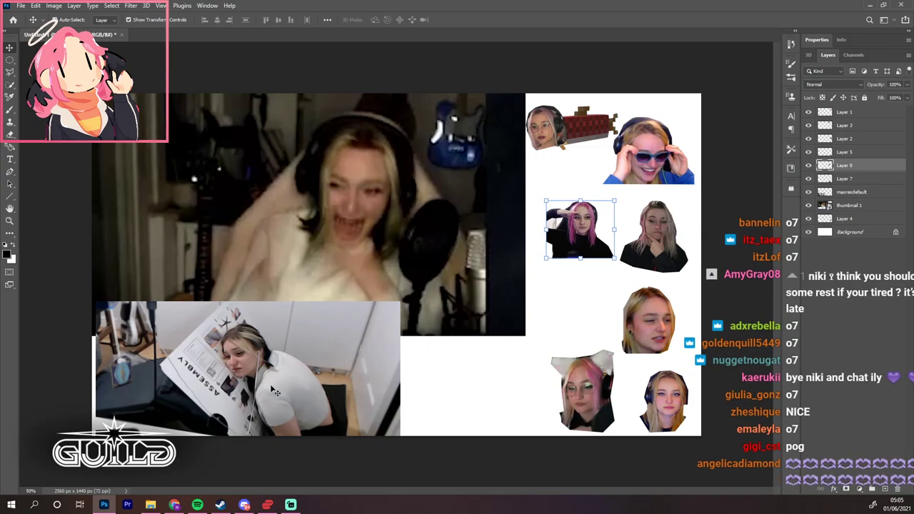
pyautogui.hotkey('ctrl', '+')
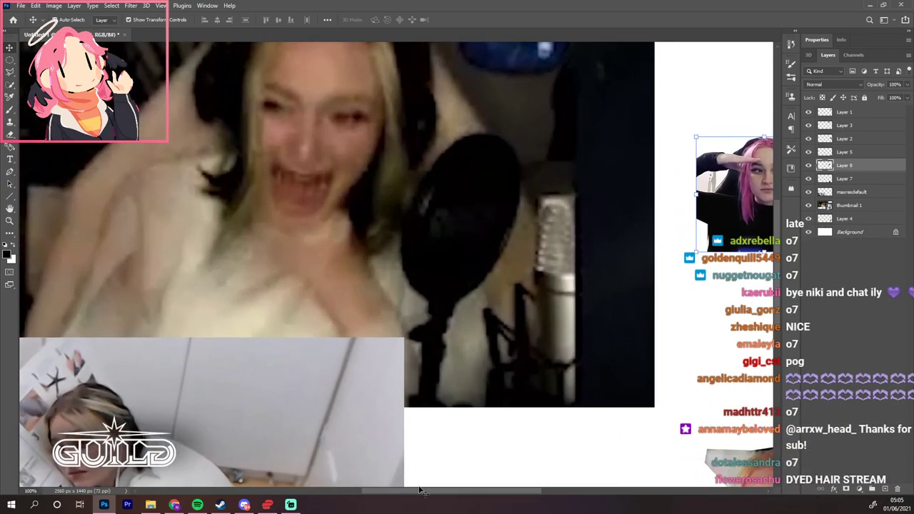
pyautogui.hotkey('ctrl', '+')
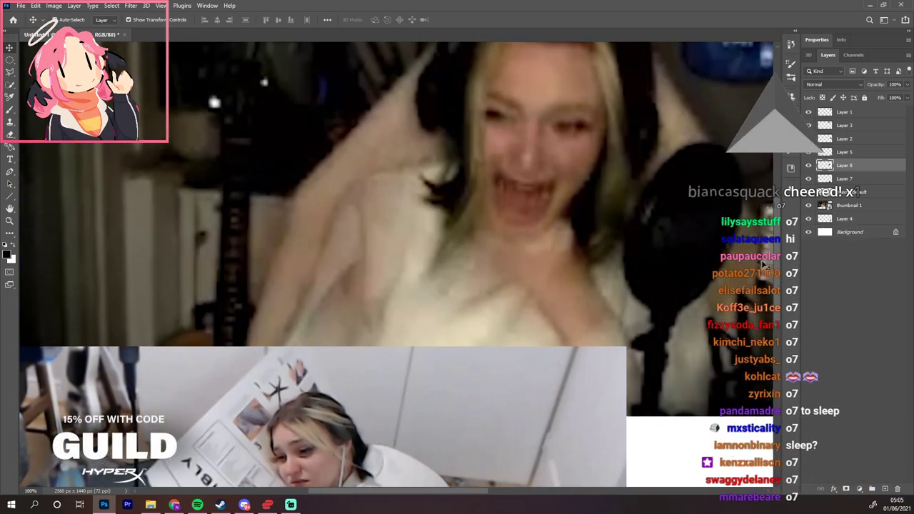
pyautogui.hotkey('ctrl', '-')
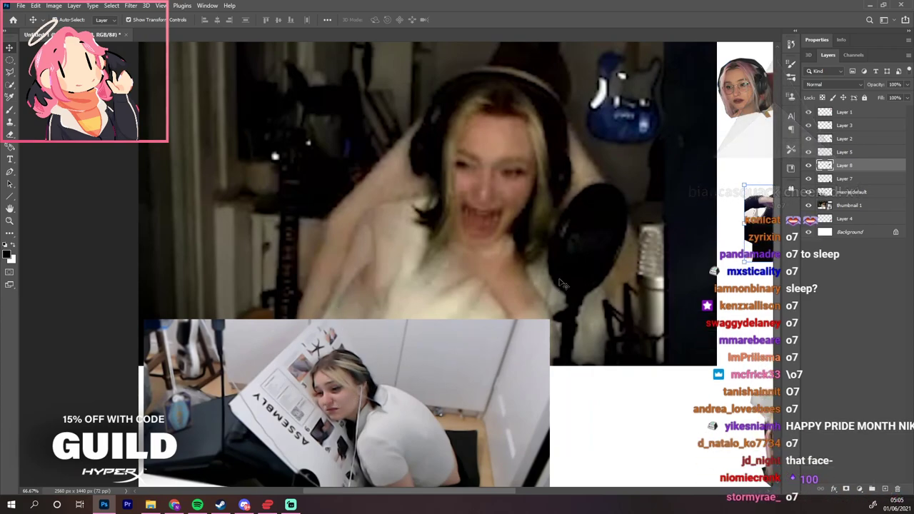
# Shift the fish-bodied head cut-out farther away from the sunglasses cut-out, over the edge of the large screaming photo
pyautogui.click(746, 100)
pyautogui.moveTo(746, 100); pyautogui.dragTo(641, 142)
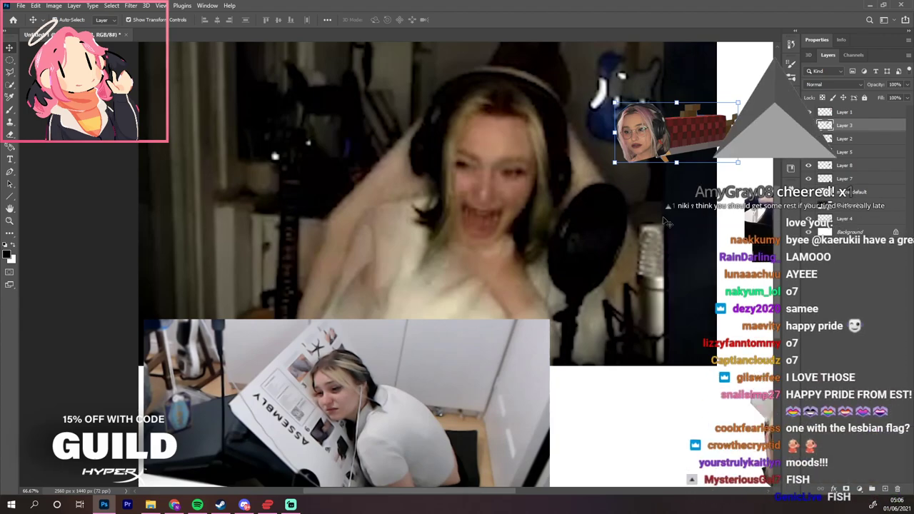
pyautogui.moveTo(691, 98); pyautogui.dragTo(760, 69)
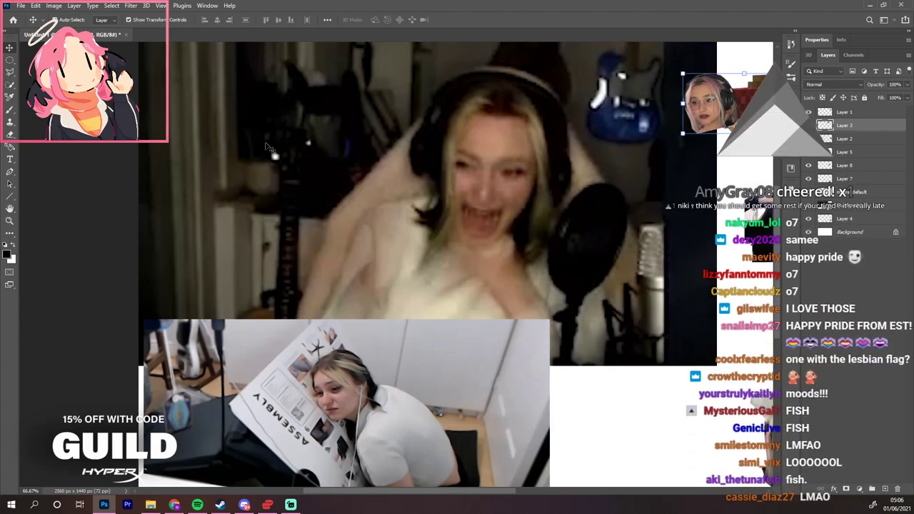
# Outline the screaming head, headphones and upper chest on the thumbnail 1 layer with the Polygonal Lasso
pyautogui.click(10, 71)
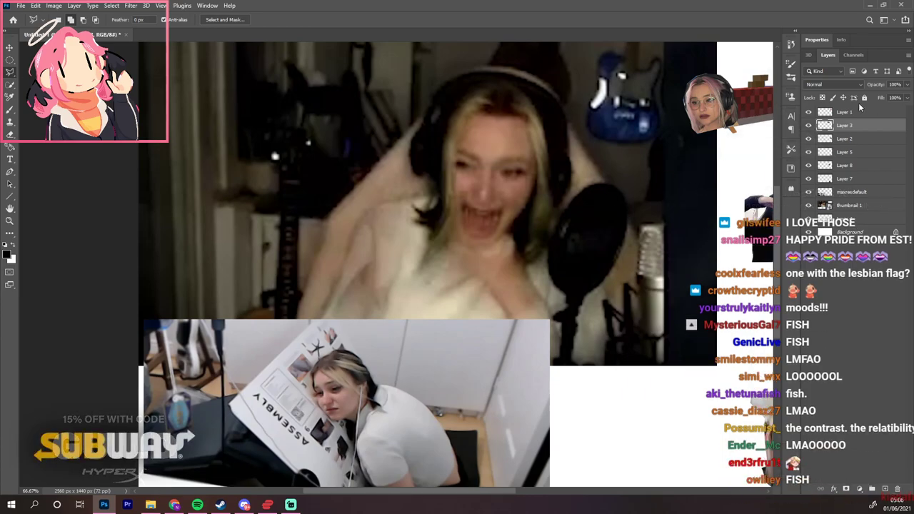
pyautogui.click(863, 206)
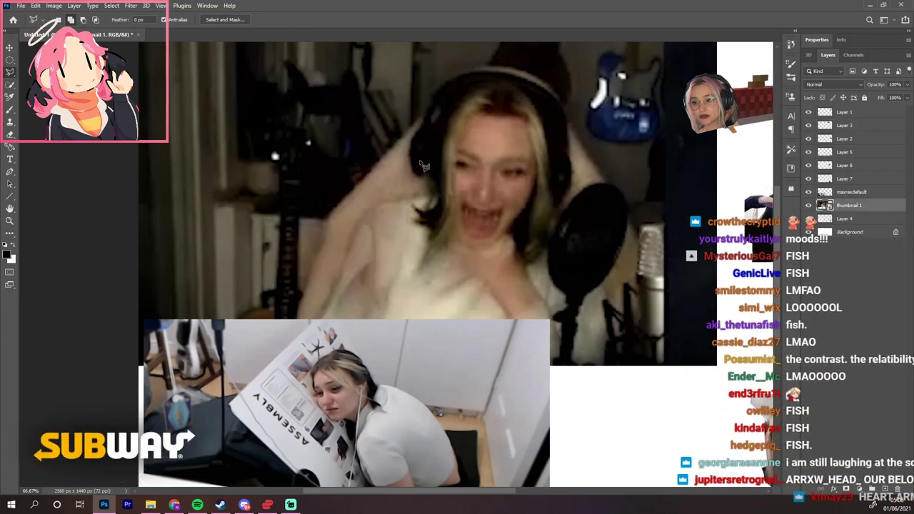
pyautogui.click(387, 207)
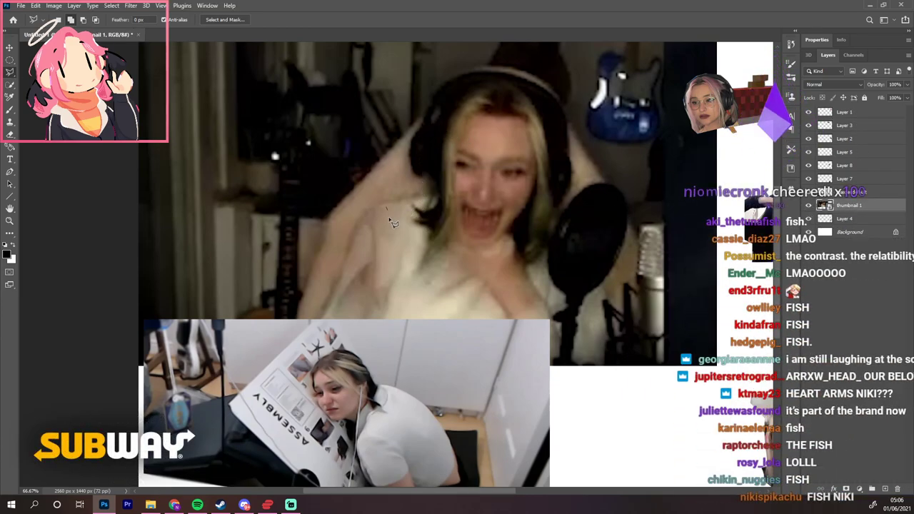
pyautogui.moveTo(427, 306)
pyautogui.mouseDown()
pyautogui.moveTo(507, 314)
pyautogui.moveTo(570, 293)
pyautogui.moveTo(568, 246)
pyautogui.moveTo(581, 241)
pyautogui.moveTo(561, 210)
pyautogui.moveTo(572, 164)
pyautogui.moveTo(563, 94)
pyautogui.moveTo(535, 95)
pyautogui.moveTo(517, 75)
pyautogui.moveTo(452, 83)
pyautogui.moveTo(410, 154)
pyautogui.moveTo(410, 174)
pyautogui.moveTo(439, 191)
pyautogui.moveTo(430, 201)
pyautogui.moveTo(390, 212)
pyautogui.mouseUp()
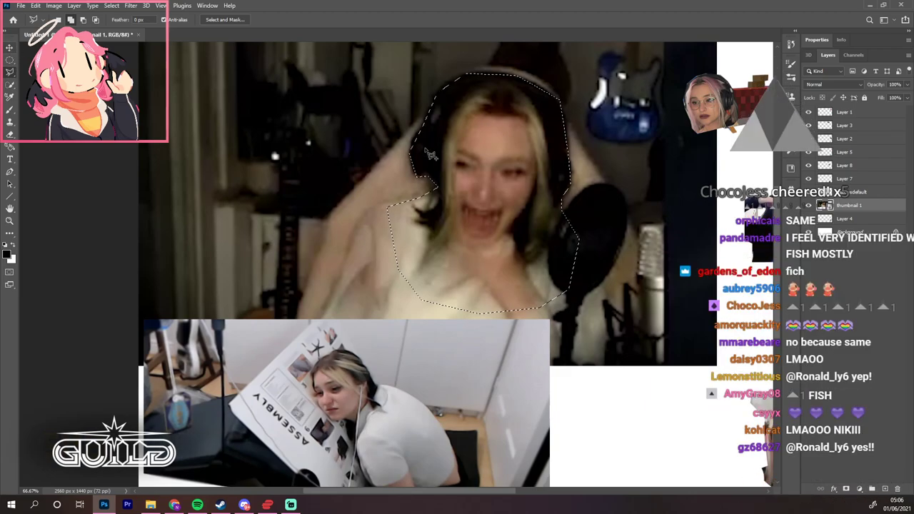
# Copy the selected screaming figure to its own layer and delete the thumbnail 1 photo layer
pyautogui.rightClick(512, 186)
pyautogui.click(537, 244)
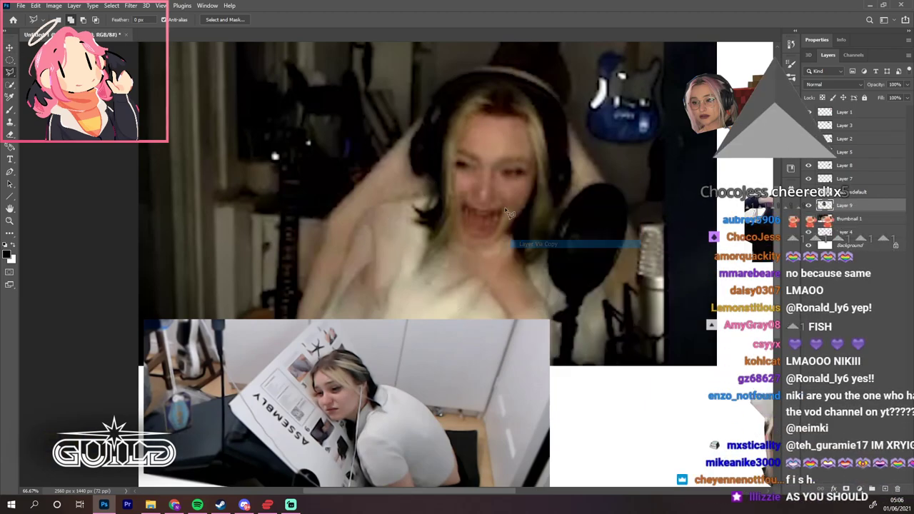
pyautogui.click(845, 218)
pyautogui.press('Delete')
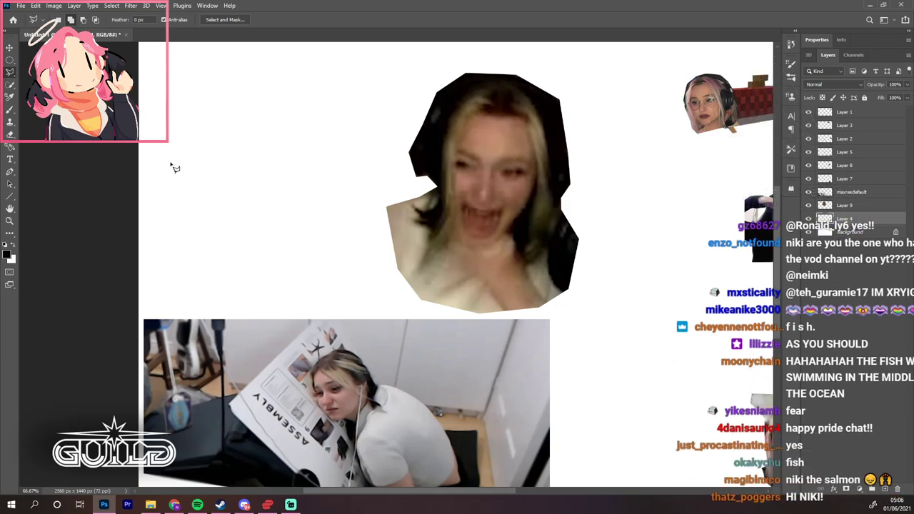
# Scale the screaming cut-out down to 42.45% and place it beside the saluting cut-out, below the fish-bodied head
pyautogui.hotkey('ctrl', '-')
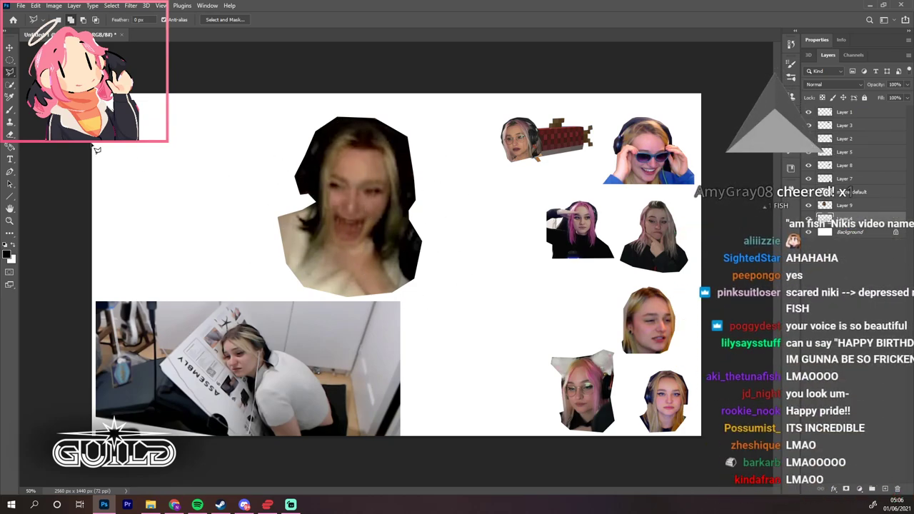
pyautogui.click(343, 216)
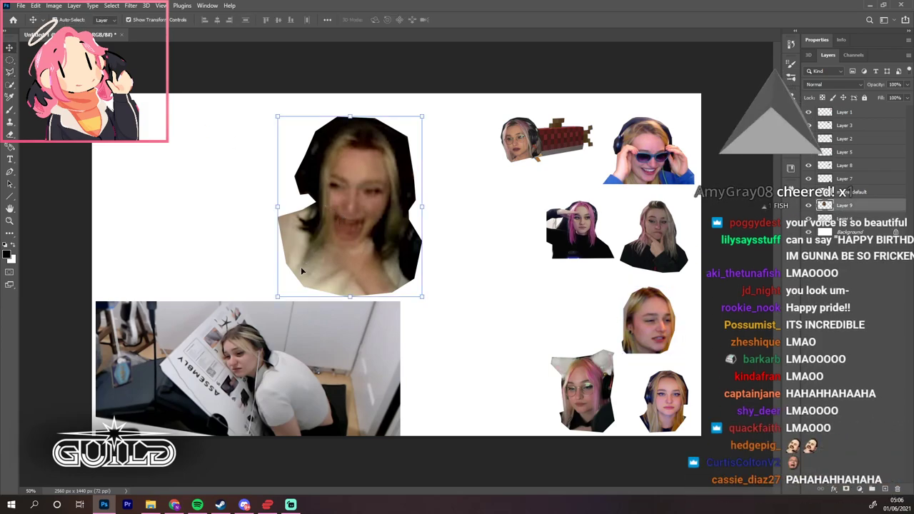
pyautogui.moveTo(278, 295); pyautogui.dragTo(305, 264)
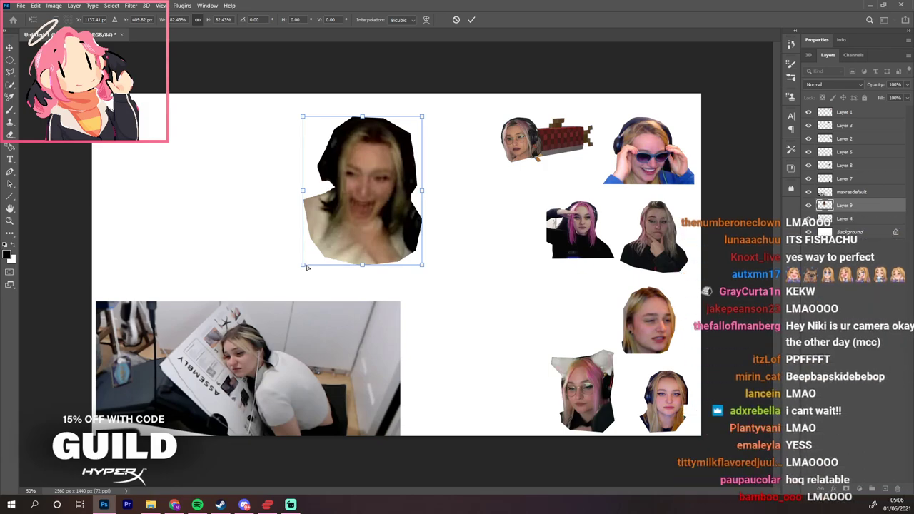
pyautogui.hotkey('ctrl', '1')
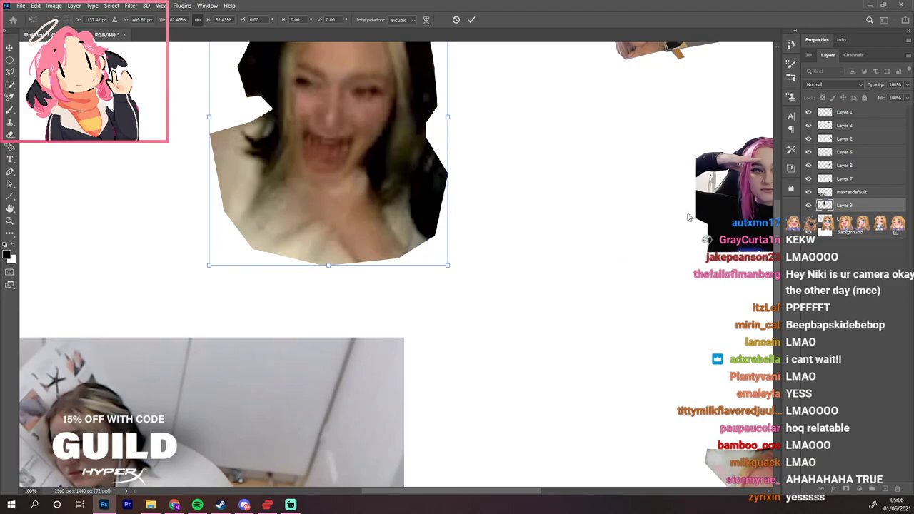
pyautogui.scroll(3, 780, 243)
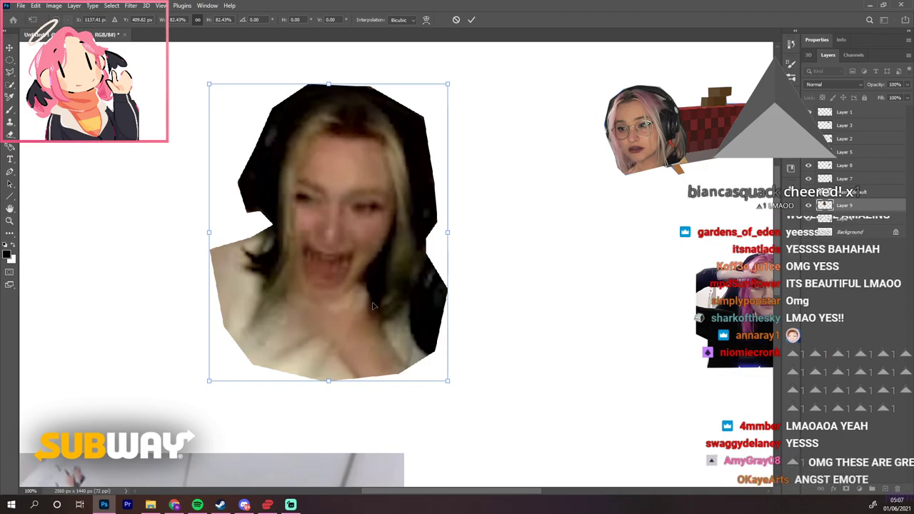
pyautogui.moveTo(313, 271); pyautogui.dragTo(486, 321)
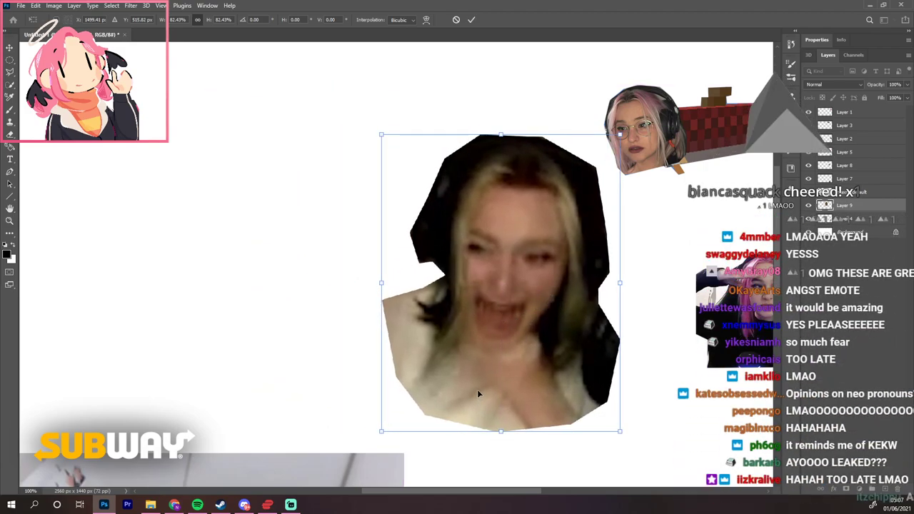
pyautogui.moveTo(376, 426); pyautogui.dragTo(595, 309)
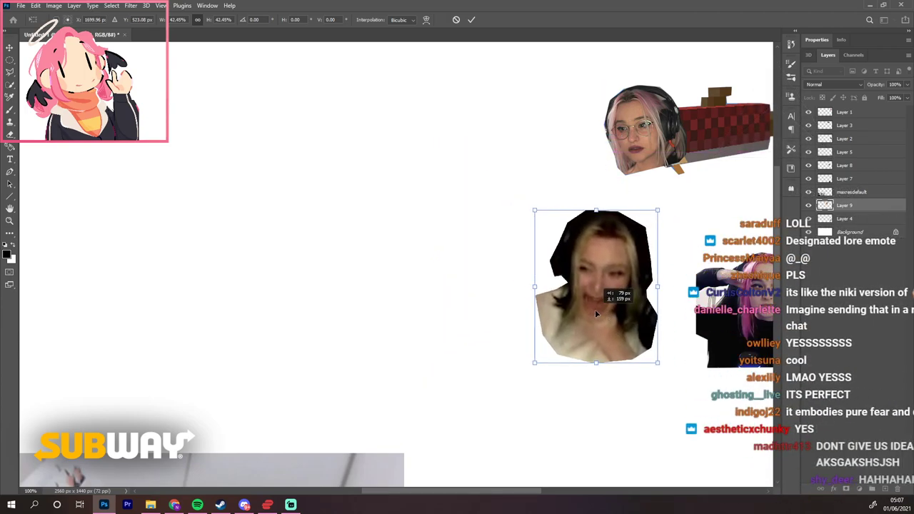
pyautogui.hotkey('ctrl', '-')
pyautogui.hotkey('ctrl', '-')
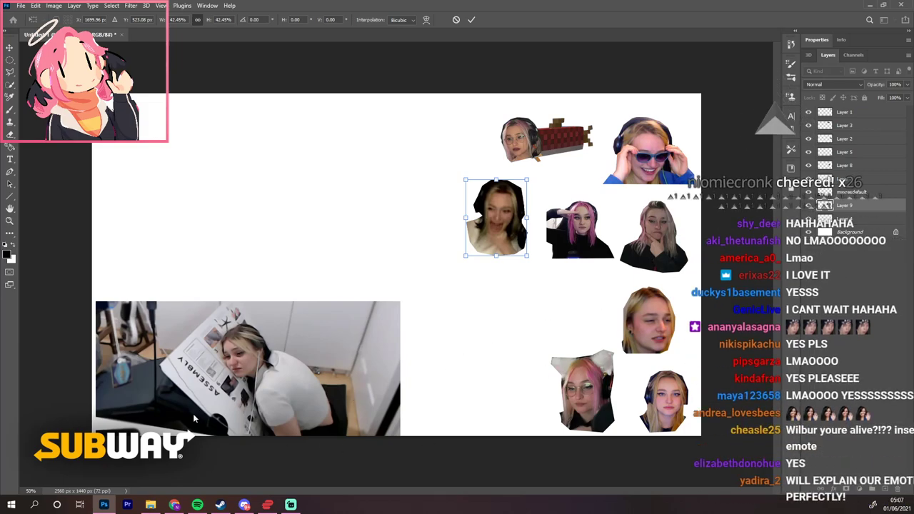
pyautogui.press('Return')
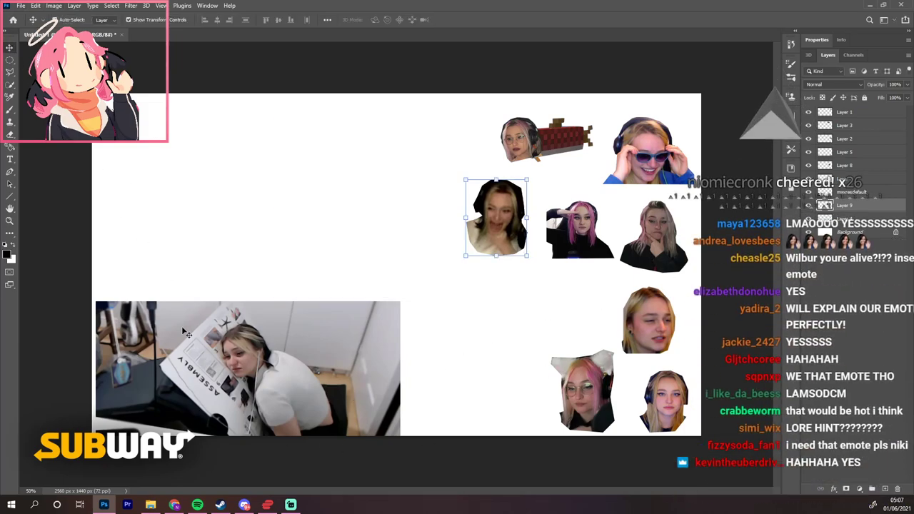
# Move the maxresdefault photo of the bent-over figure up into the open canvas area and switch to the Polygonal Lasso
pyautogui.moveTo(276, 383); pyautogui.dragTo(319, 290)
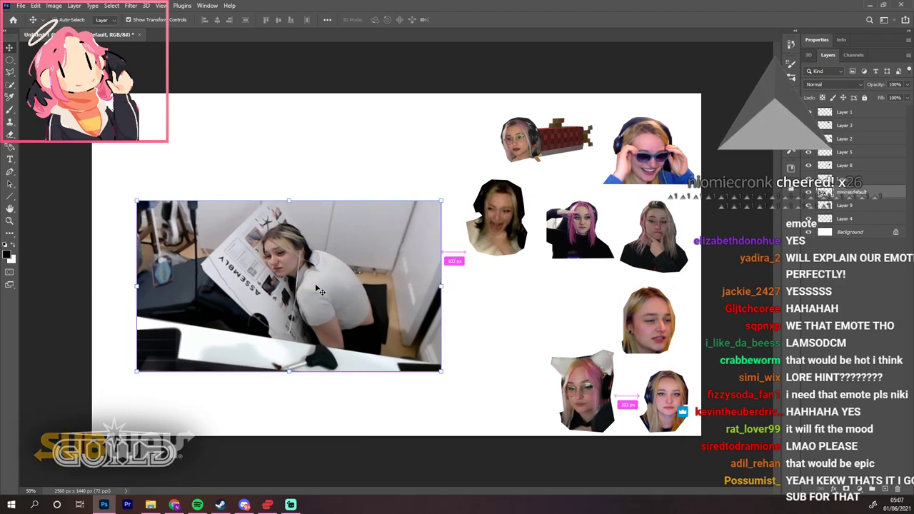
pyautogui.hotkey('ctrl', '+')
pyautogui.moveTo(433, 492); pyautogui.dragTo(392, 498)
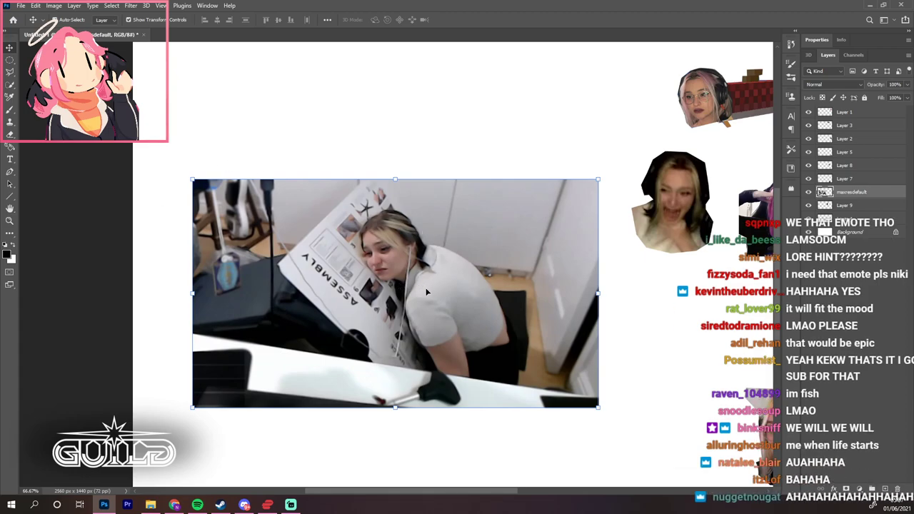
pyautogui.click(9, 72)
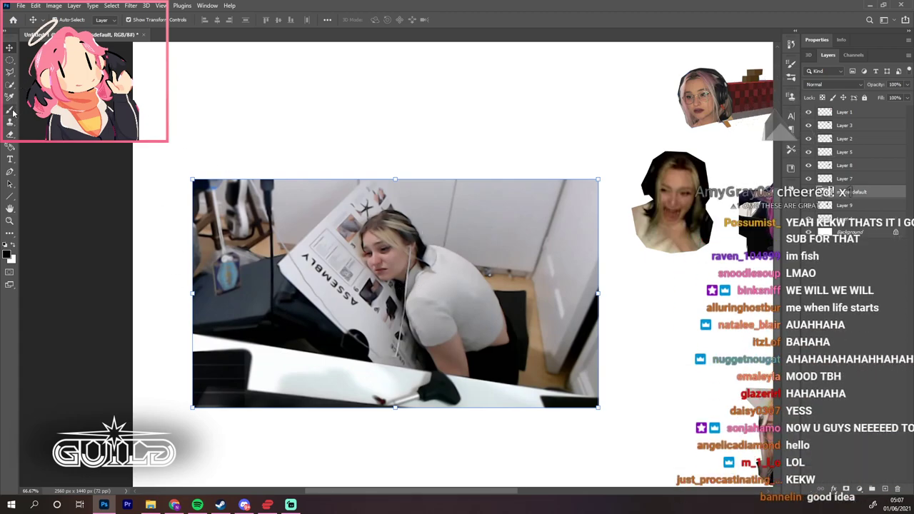
# Cut the bent-over figure's head out with the Polygonal Lasso onto its own layer and delete the maxresdefault photo layer
pyautogui.click(390, 306)
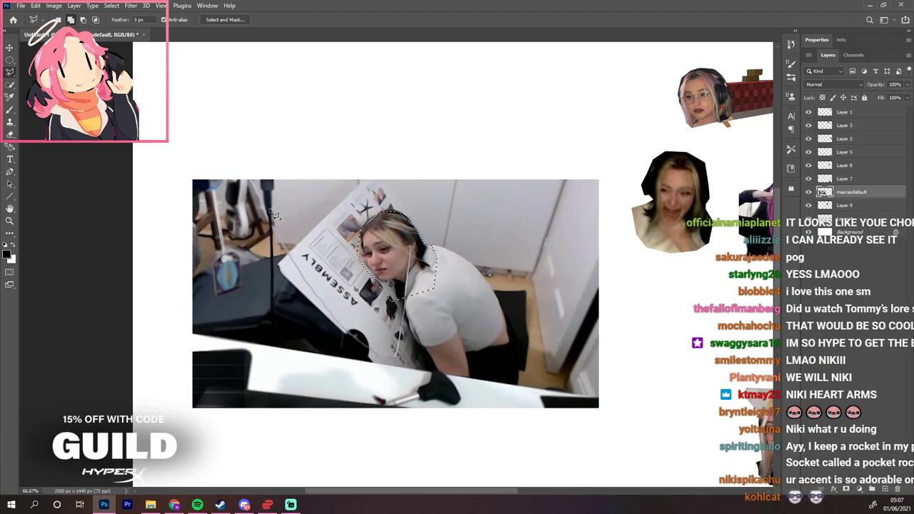
pyautogui.rightClick(390, 261)
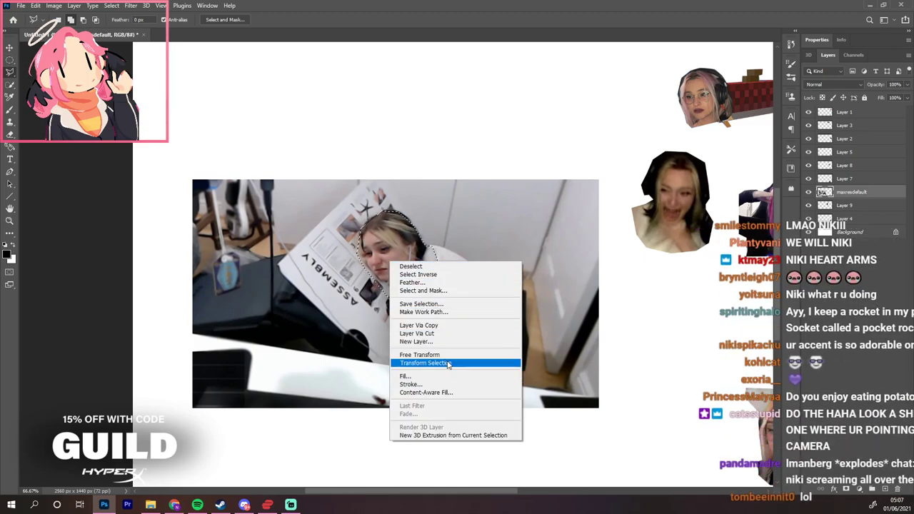
pyautogui.click(432, 325)
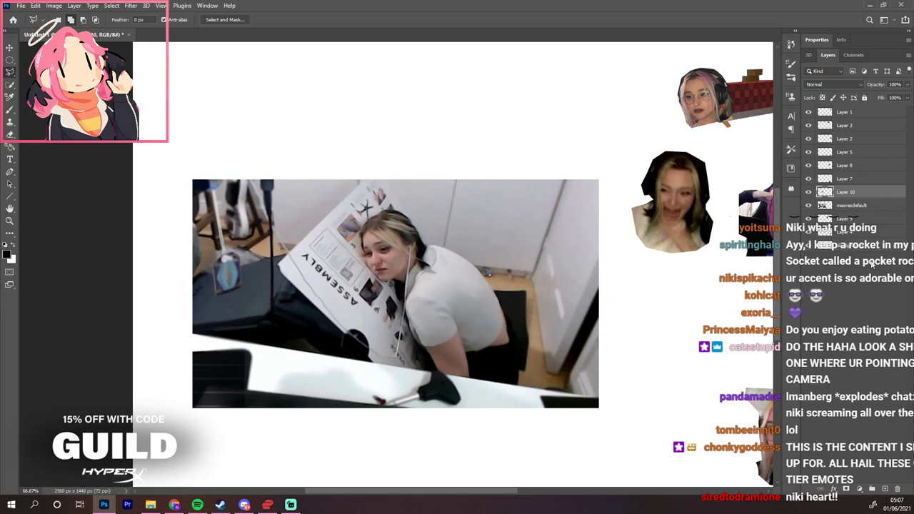
pyautogui.press('Delete')
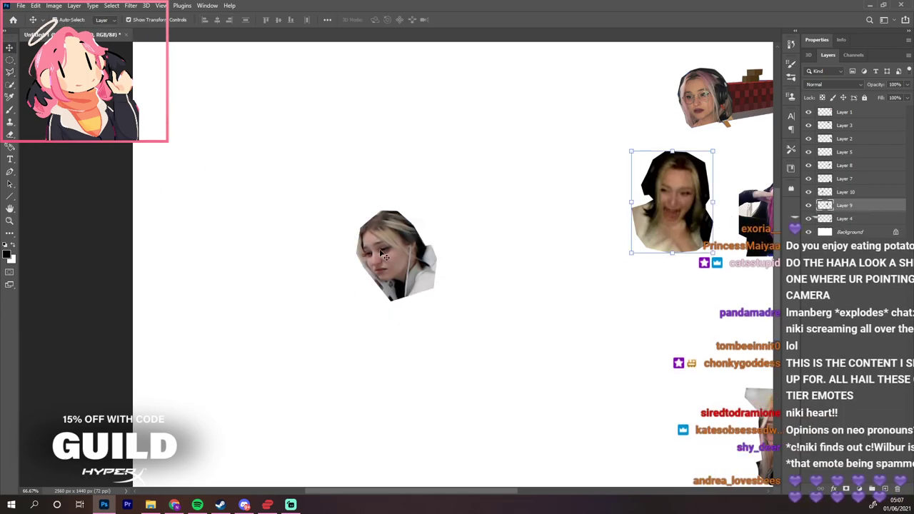
# Place the frowning head cut-out in the open canvas area beside the fish-bodied head
pyautogui.moveTo(383, 255); pyautogui.dragTo(459, 270)
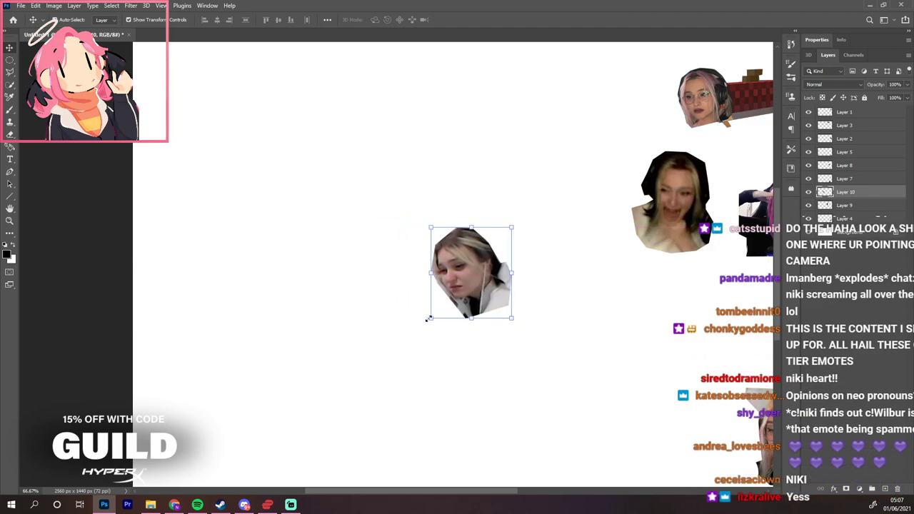
pyautogui.moveTo(428, 319); pyautogui.dragTo(317, 371)
pyautogui.moveTo(397, 316); pyautogui.dragTo(342, 219)
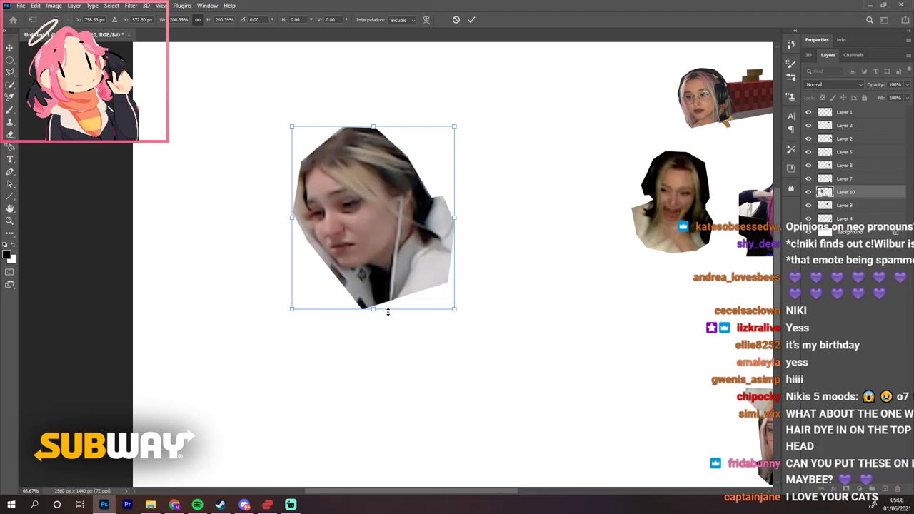
pyautogui.moveTo(292, 308); pyautogui.dragTo(371, 217)
pyautogui.moveTo(429, 150); pyautogui.dragTo(585, 89)
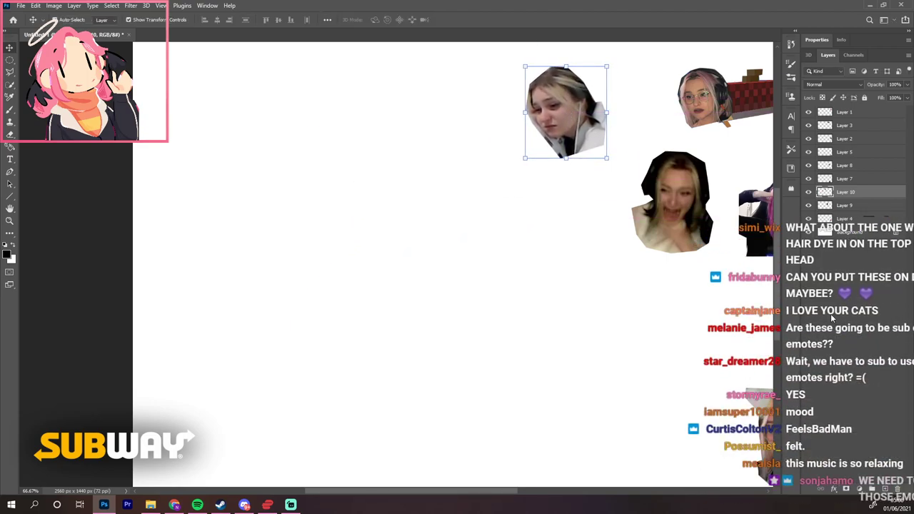
pyautogui.press('Return')
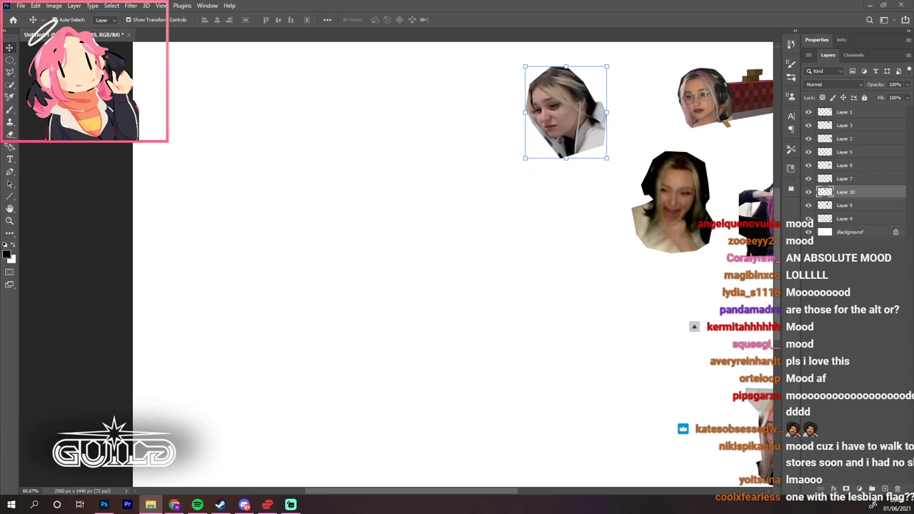
# Place the E1YwUG2WQAAqMgT photo of the figure holding makeup brushes in the open canvas area, enlarged to 223.49%
pyautogui.moveTo(771, 369); pyautogui.dragTo(764, 392)
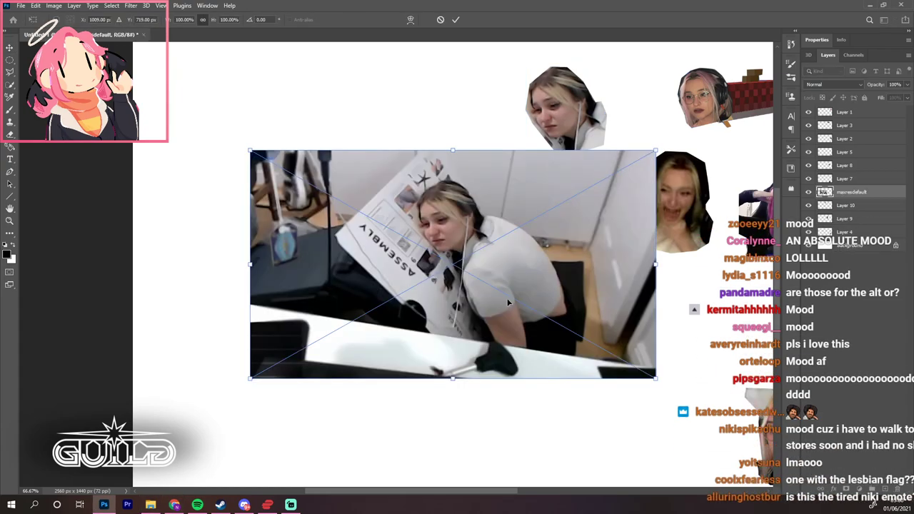
pyautogui.press('Escape')
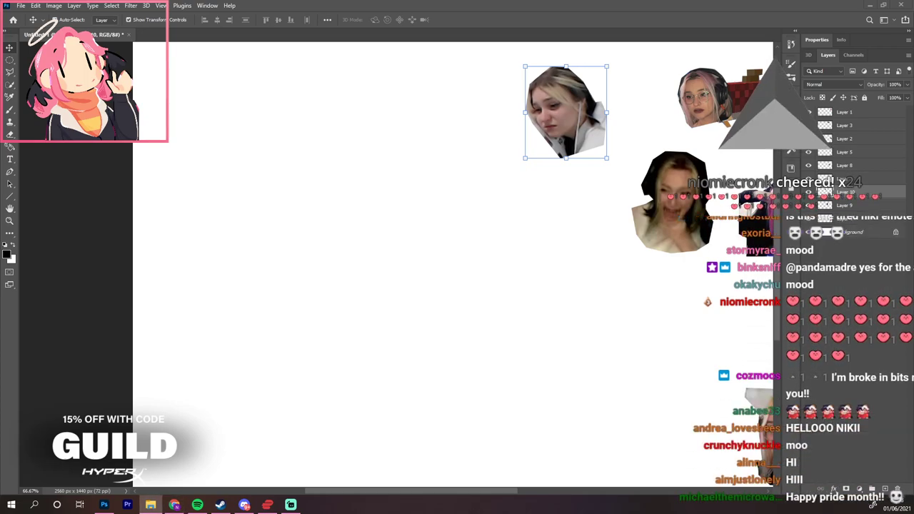
pyautogui.moveTo(502, 343); pyautogui.dragTo(555, 348)
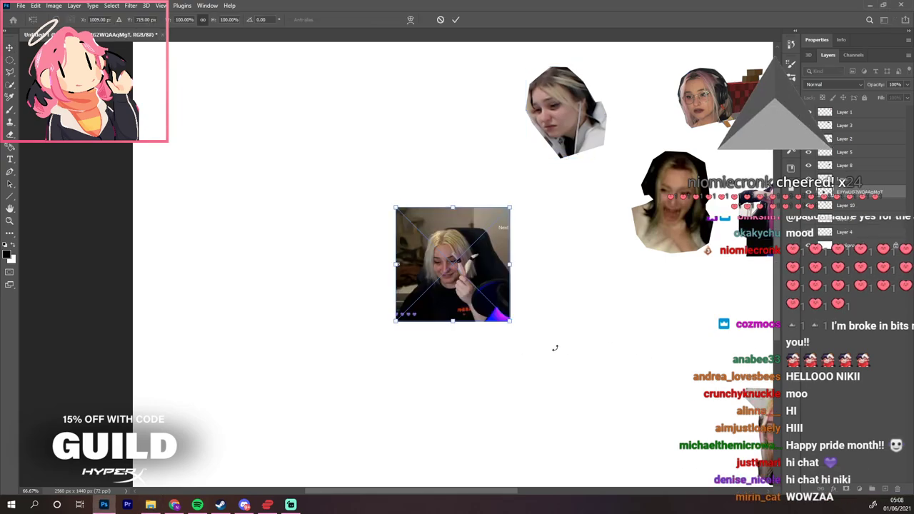
pyautogui.moveTo(395, 321); pyautogui.dragTo(388, 222)
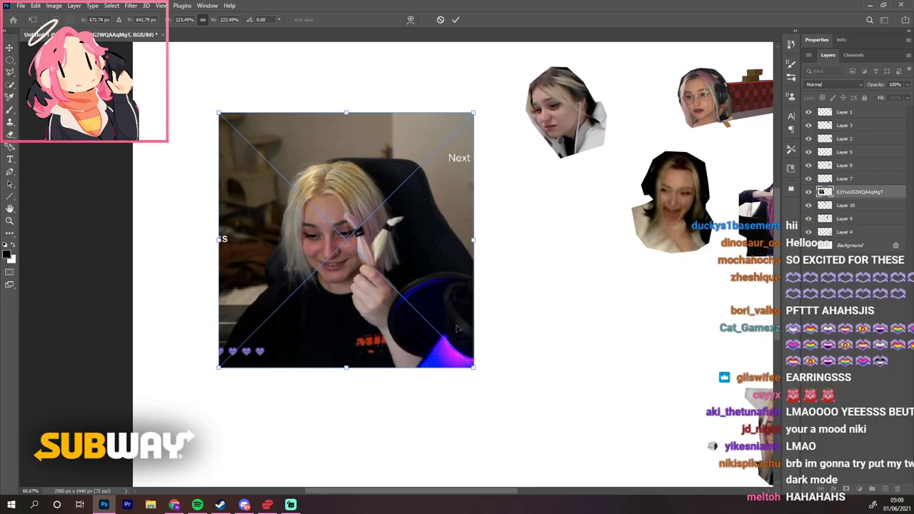
pyautogui.click(10, 109)
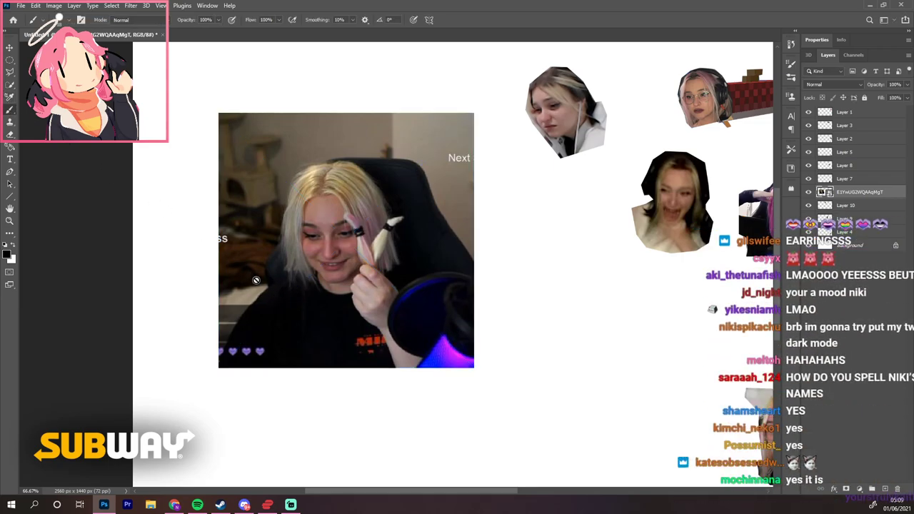
# Cut the smiling head and raised hand out with the Polygonal Lasso onto their own layer and delete the E1YwUG2WQAAqMgT photo layer
pyautogui.click(10, 72)
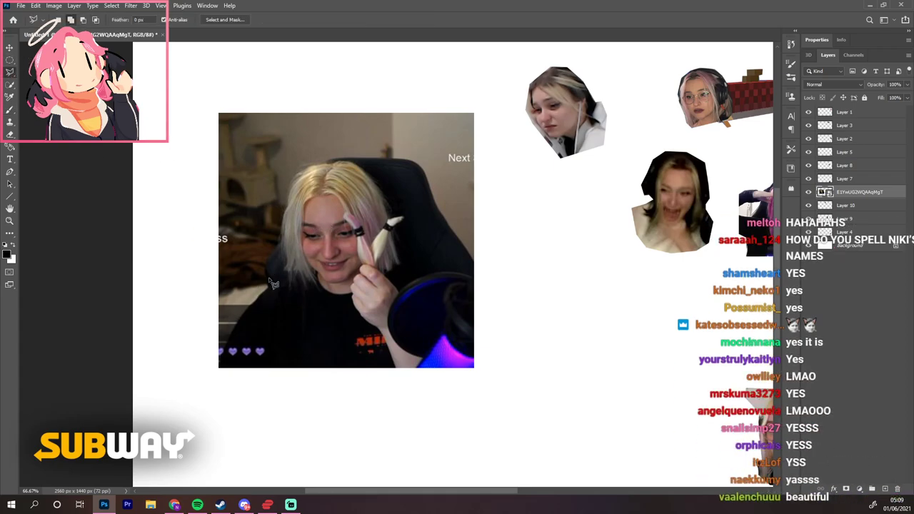
pyautogui.moveTo(276, 288)
pyautogui.mouseDown()
pyautogui.moveTo(325, 318)
pyautogui.moveTo(322, 334)
pyautogui.moveTo(365, 342)
pyautogui.moveTo(412, 308)
pyautogui.mouseUp()
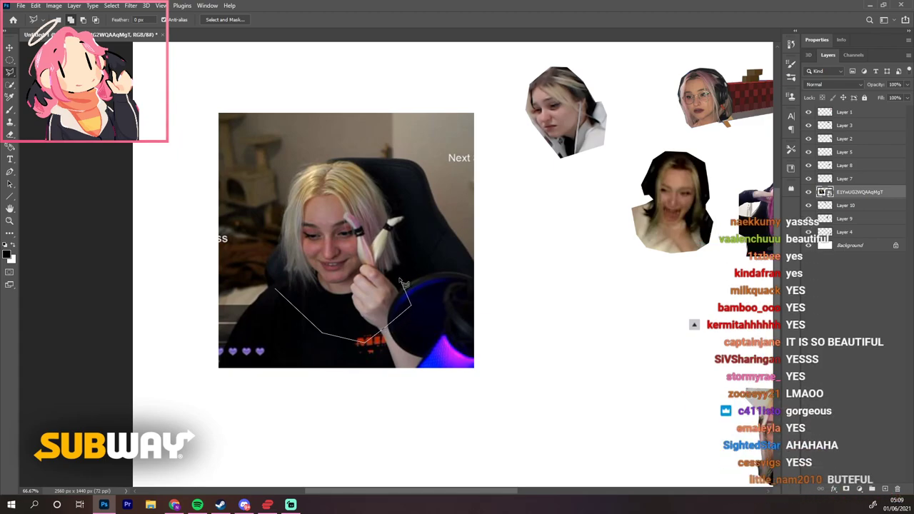
pyautogui.moveTo(355, 257)
pyautogui.mouseDown()
pyautogui.moveTo(404, 274)
pyautogui.moveTo(394, 231)
pyautogui.moveTo(401, 237)
pyautogui.moveTo(408, 213)
pyautogui.moveTo(376, 179)
pyautogui.moveTo(341, 161)
pyautogui.moveTo(304, 167)
pyautogui.moveTo(284, 212)
pyautogui.moveTo(290, 270)
pyautogui.moveTo(286, 304)
pyautogui.mouseUp()
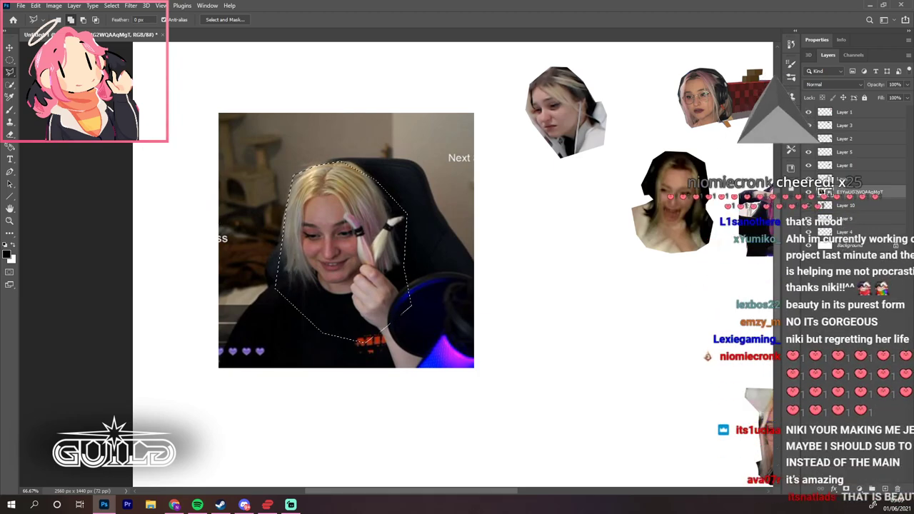
pyautogui.rightClick(335, 243)
pyautogui.click(362, 305)
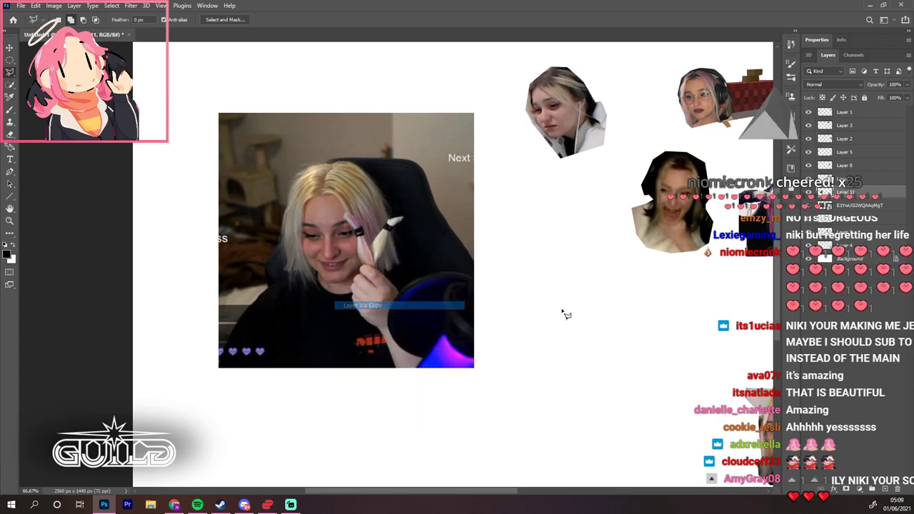
pyautogui.press('Delete')
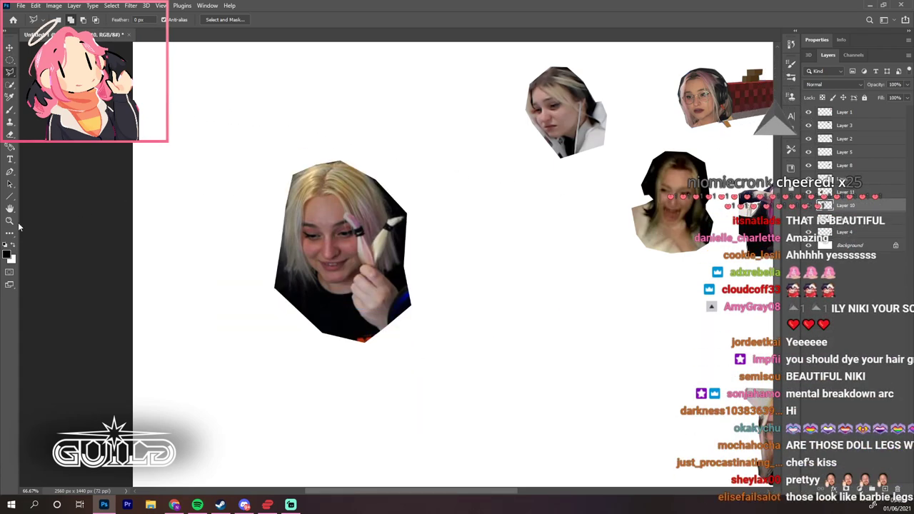
# Trim the brush-holding cut-out's outer edges with the Eraser and place it, scaled to about 72%, below the screaming cut-out
pyautogui.press('e')
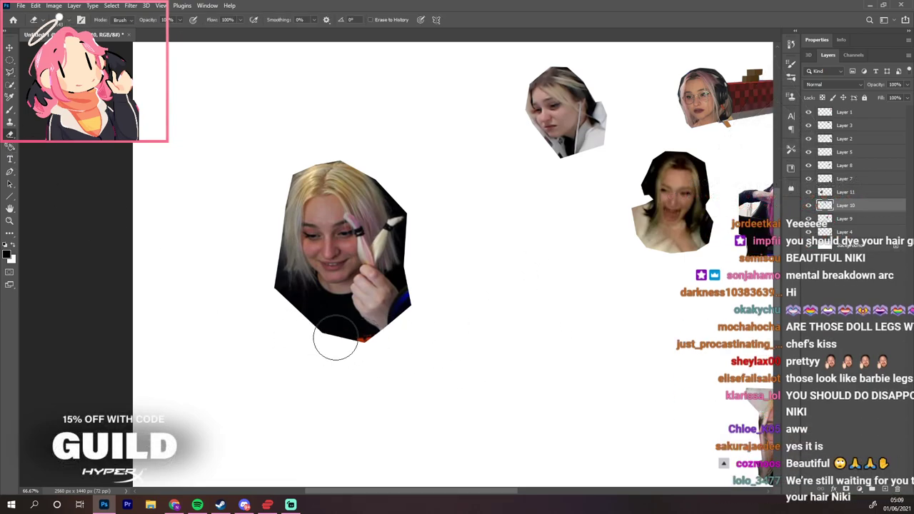
pyautogui.moveTo(364, 353); pyautogui.dragTo(419, 343)
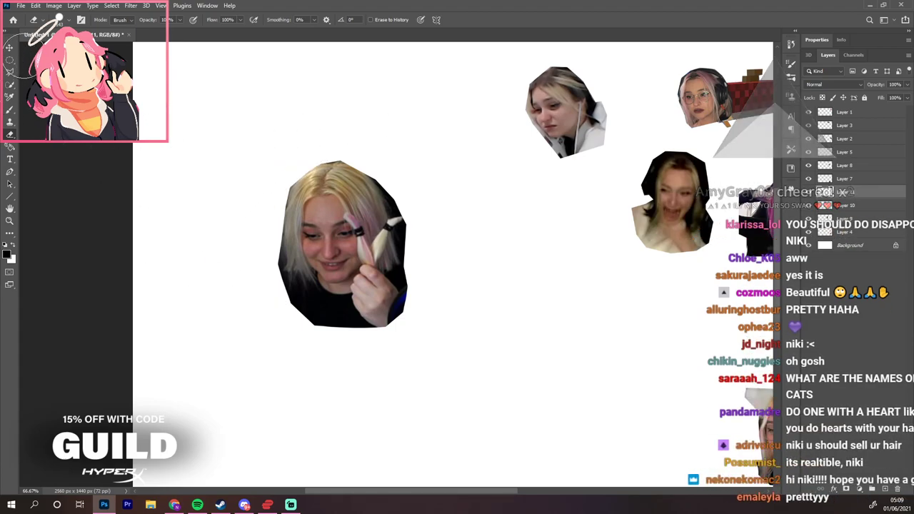
pyautogui.click(10, 47)
pyautogui.hotkey('ctrl', '-')
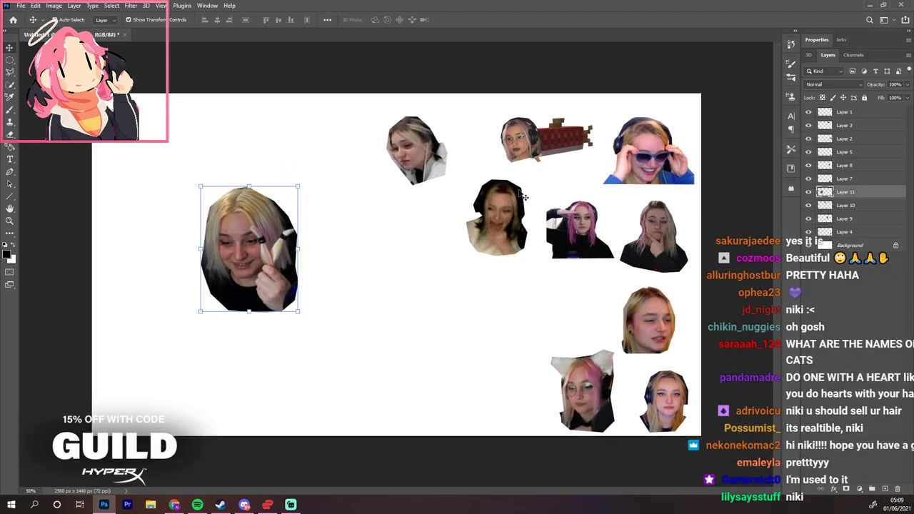
pyautogui.moveTo(269, 184); pyautogui.dragTo(268, 222)
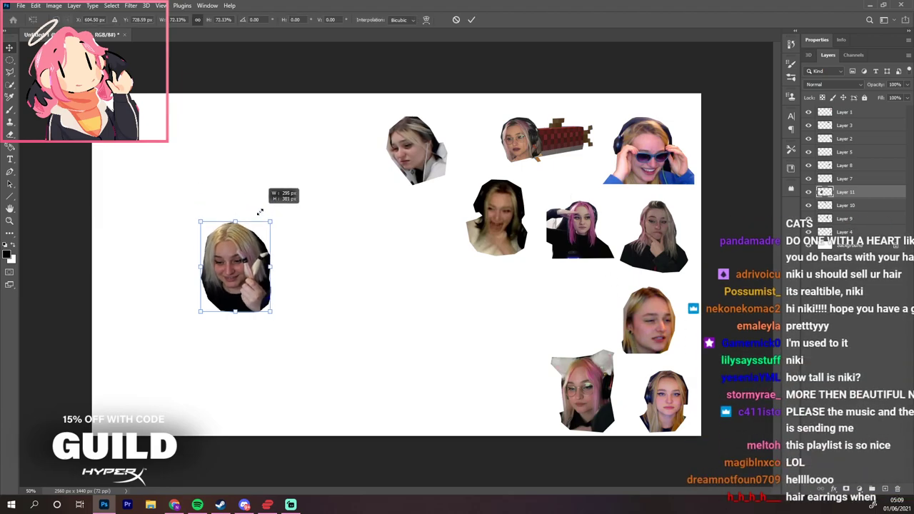
pyautogui.moveTo(237, 267); pyautogui.dragTo(479, 332)
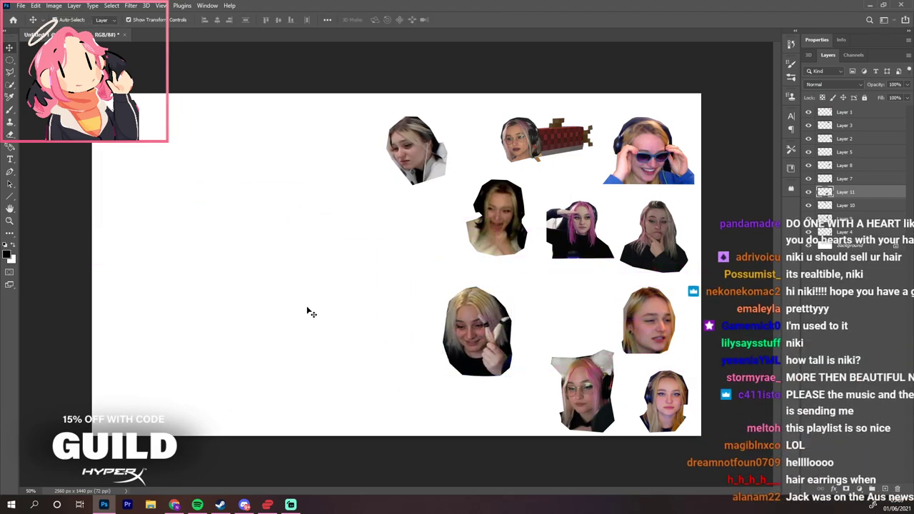
# Move the earring-wearing blonde head to the empty side of the canvas and put the staring headphone cut-out in its former place
pyautogui.hotkey('ctrl', '+')
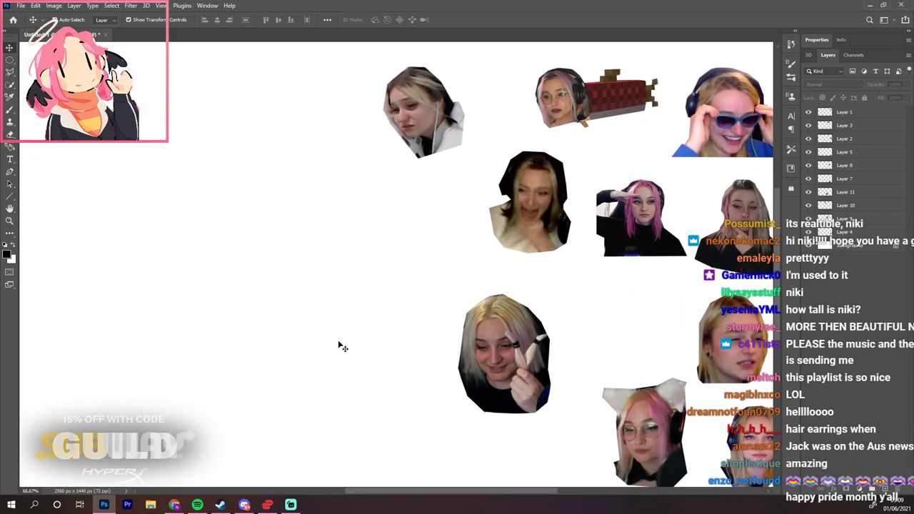
pyautogui.moveTo(459, 492); pyautogui.dragTo(558, 492)
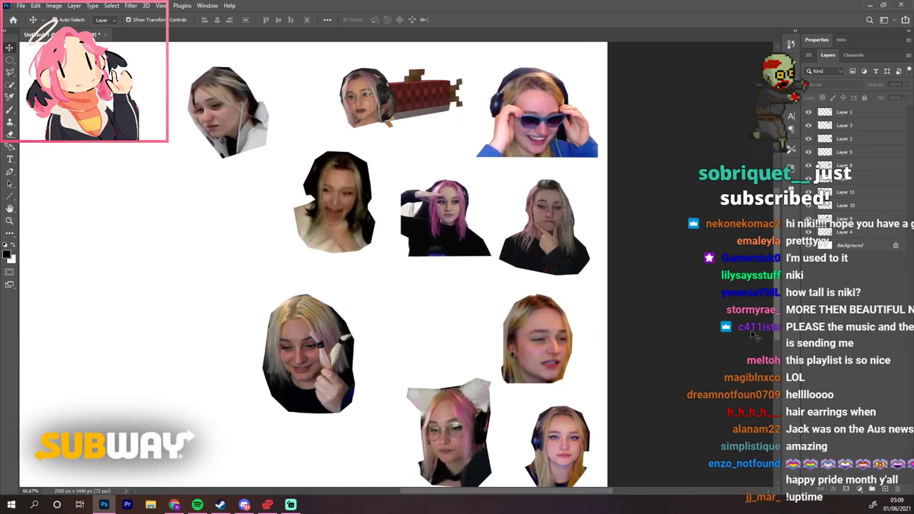
pyautogui.scroll(-2, 773, 315)
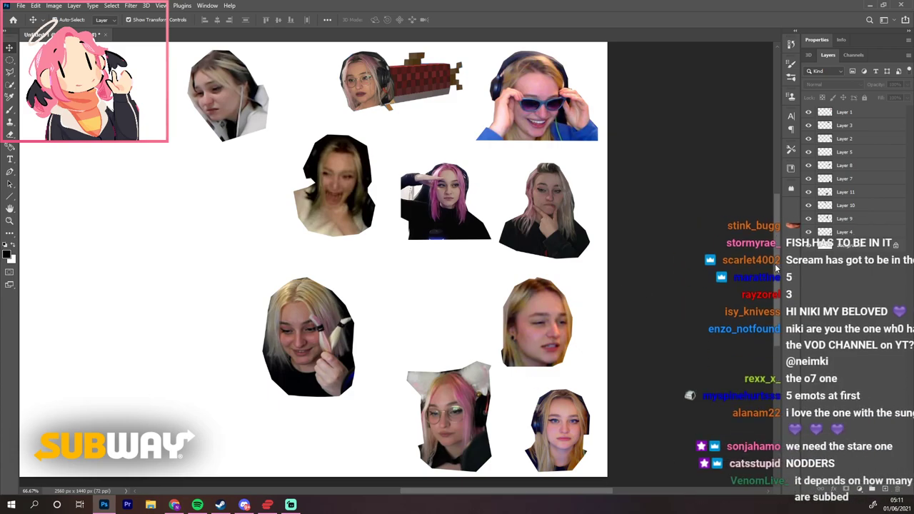
pyautogui.moveTo(781, 269)
pyautogui.mouseDown()
pyautogui.moveTo(779, 246)
pyautogui.moveTo(776, 270)
pyautogui.mouseUp()
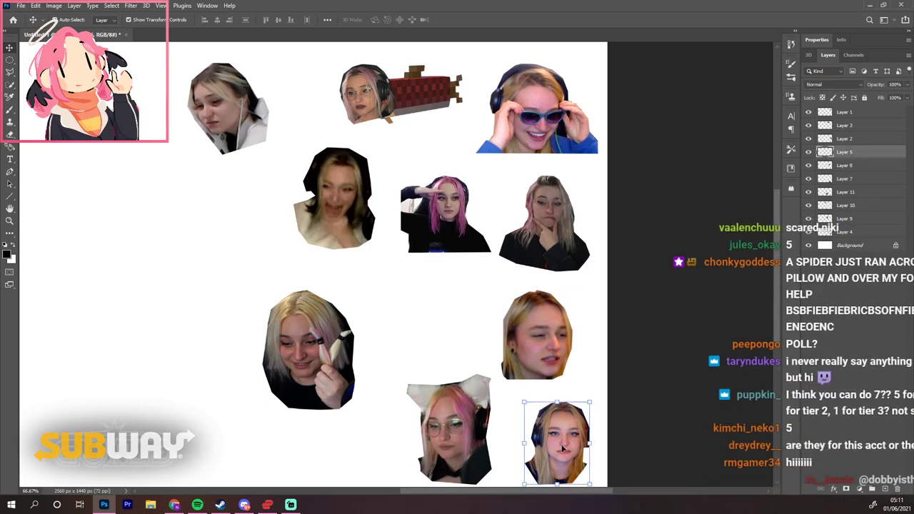
pyautogui.moveTo(554, 448); pyautogui.dragTo(161, 311)
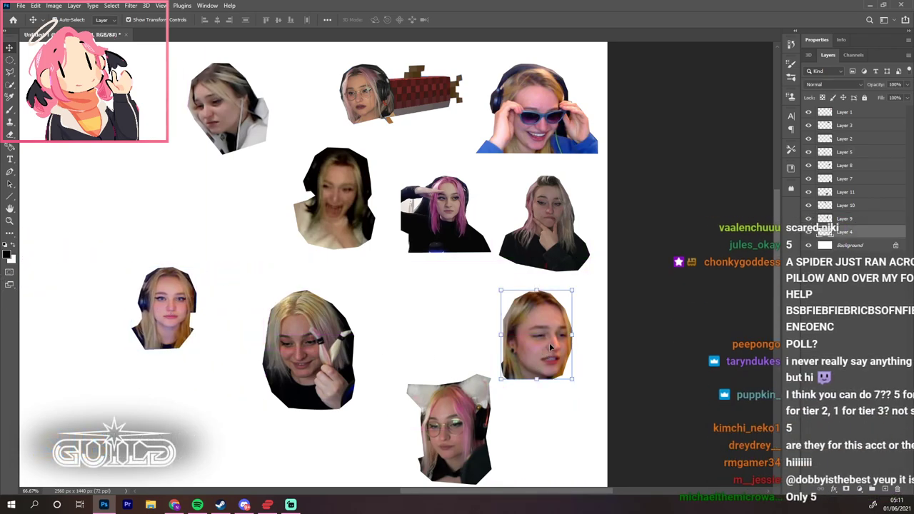
pyautogui.moveTo(550, 347); pyautogui.dragTo(111, 226)
pyautogui.moveTo(174, 322); pyautogui.dragTo(542, 348)
# Stack the earring-wearing, screaming and brush-holding cut-outs in a column along the canvas's left edge, with the frowning head beside the top one
pyautogui.moveTo(520, 498); pyautogui.dragTo(504, 496)
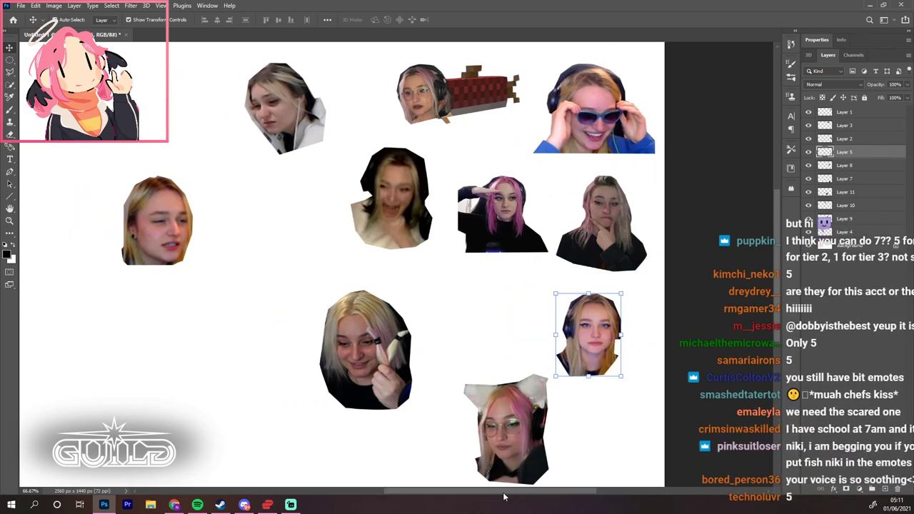
pyautogui.hotkey('ctrl', '-')
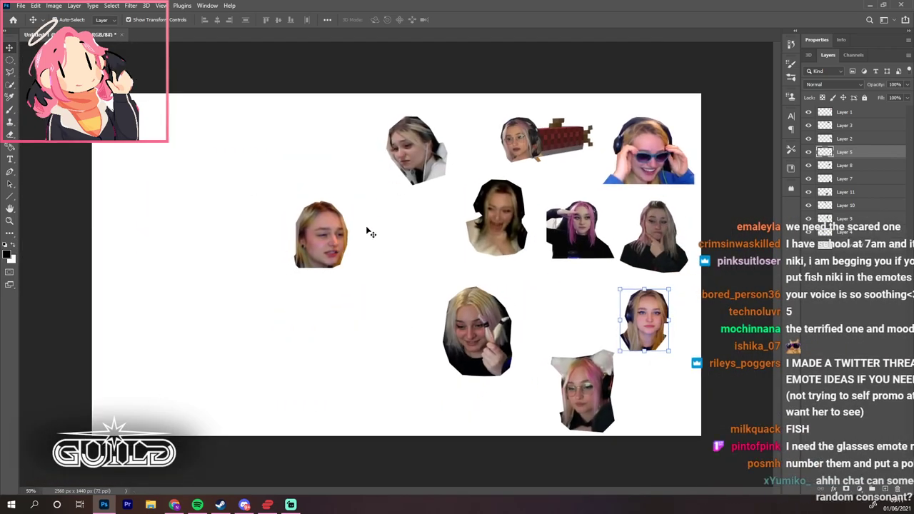
pyautogui.click(321, 236)
pyautogui.moveTo(321, 235); pyautogui.dragTo(150, 165)
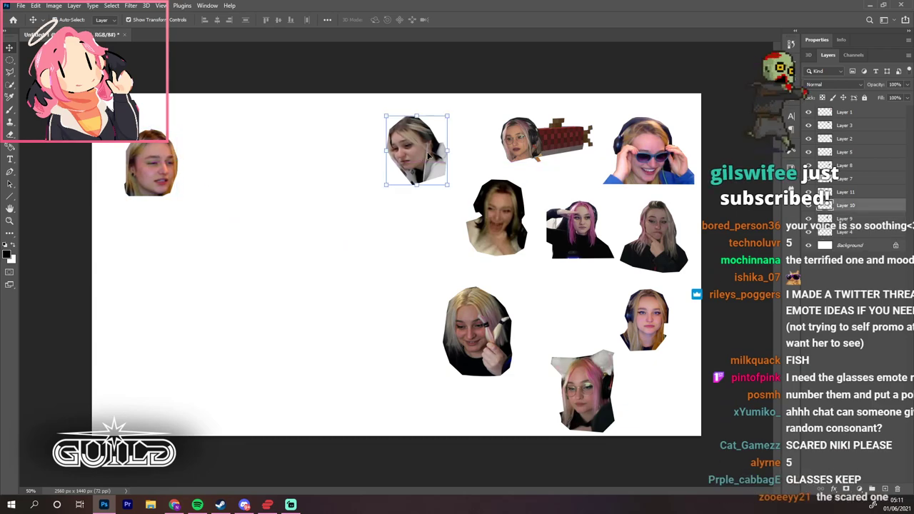
pyautogui.moveTo(424, 155); pyautogui.dragTo(264, 170)
pyautogui.moveTo(498, 218); pyautogui.dragTo(151, 257)
pyautogui.moveTo(447, 343); pyautogui.dragTo(123, 382)
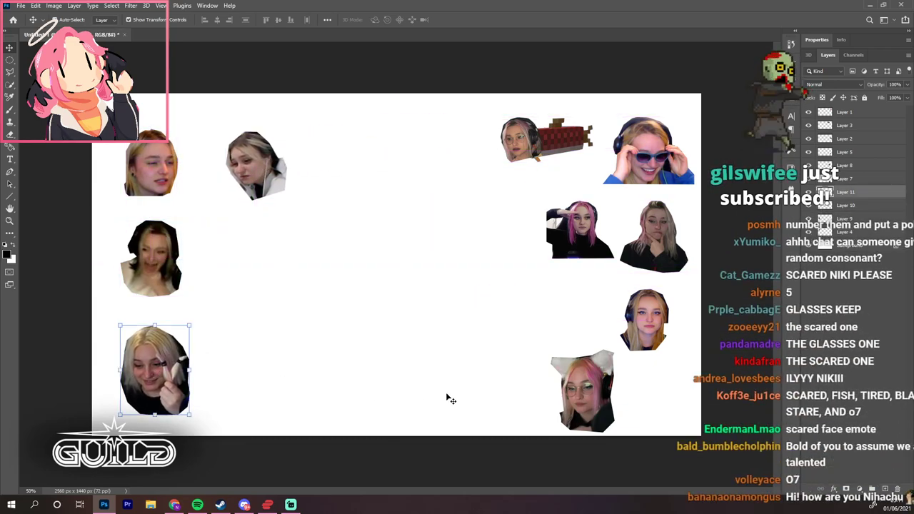
# Fill the second column with the cat-eared and saluting cut-outs, and start a third with the fish-bodied head above the sunglasses cut-out
pyautogui.moveTo(582, 393); pyautogui.dragTo(261, 374)
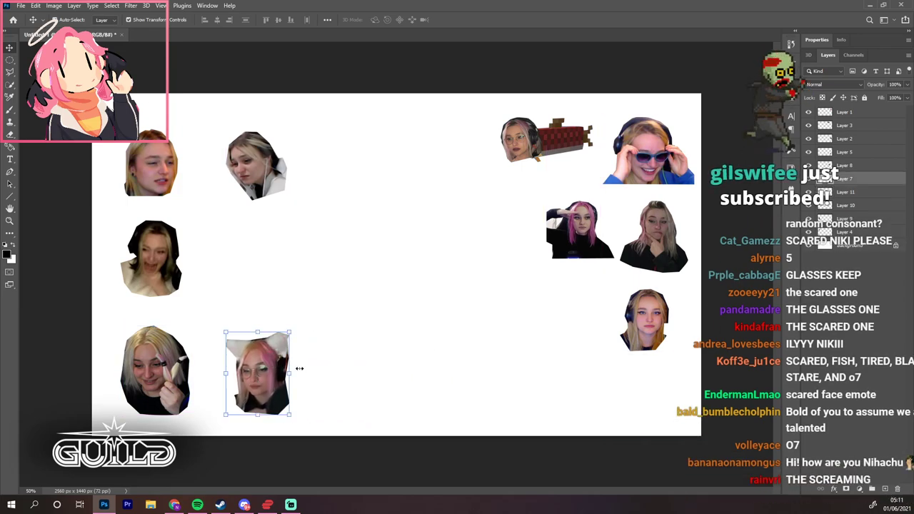
pyautogui.click(571, 228)
pyautogui.moveTo(571, 229); pyautogui.dragTo(258, 259)
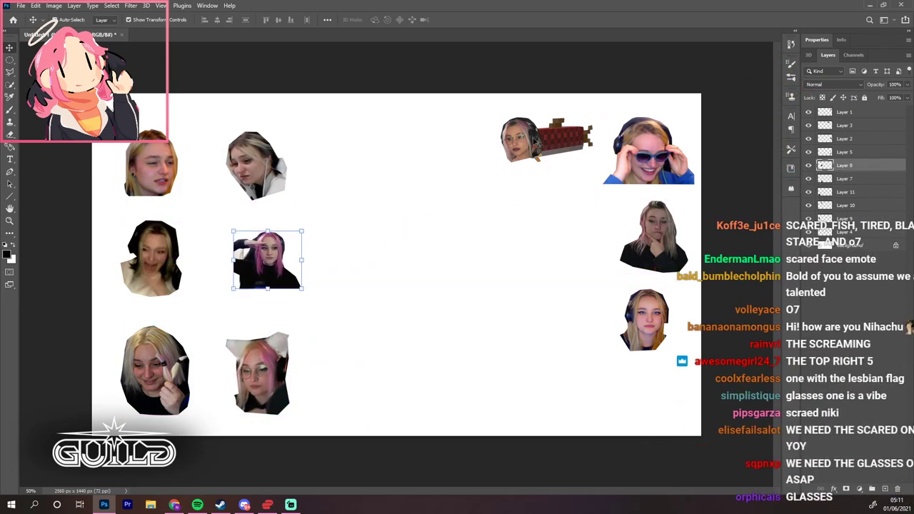
pyautogui.moveTo(519, 143); pyautogui.dragTo(369, 164)
pyautogui.moveTo(660, 154); pyautogui.dragTo(398, 264)
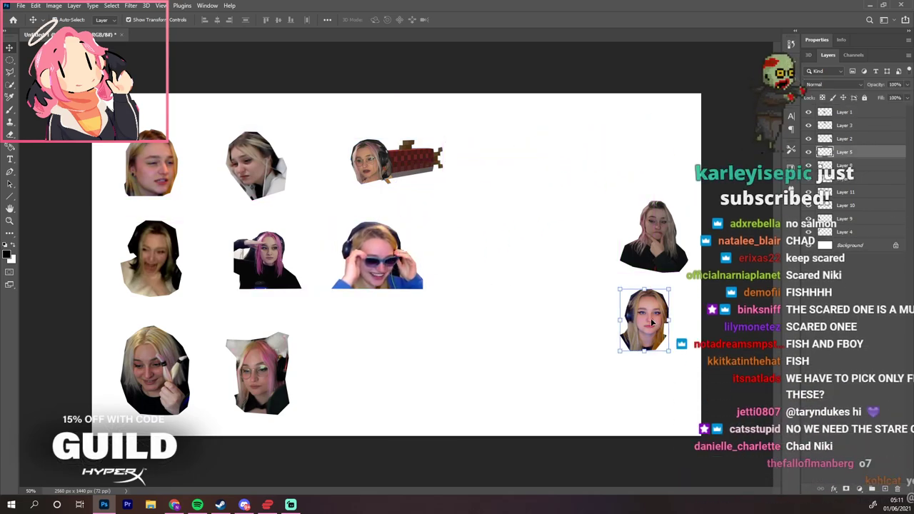
# Place the staring headphone cut-out below the third column and the chin-resting one atop a fourth, shifting the fish-bodied and sunglasses cut-outs sideways
pyautogui.moveTo(630, 323); pyautogui.dragTo(381, 374)
pyautogui.moveTo(652, 235); pyautogui.dragTo(583, 161)
pyautogui.moveTo(405, 161); pyautogui.dragTo(443, 160)
pyautogui.moveTo(374, 266); pyautogui.dragTo(439, 265)
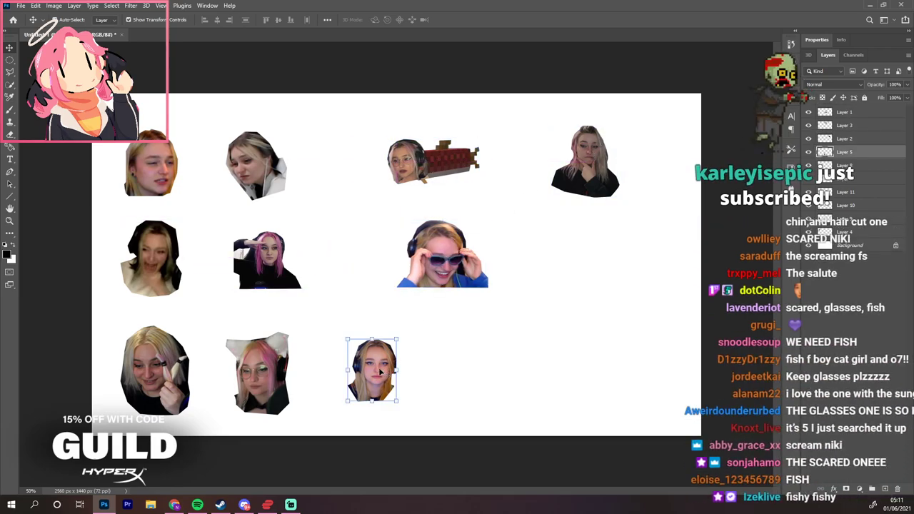
# Enlarge the staring headphone cut-out under the sunglasses one, shift the cat-eared cut-out sideways, and scale the saluting cut-out to about 124%
pyautogui.moveTo(380, 370); pyautogui.dragTo(428, 371)
pyautogui.moveTo(458, 343)
pyautogui.mouseDown()
pyautogui.moveTo(508, 329)
pyautogui.moveTo(464, 344)
pyautogui.mouseUp()
pyautogui.moveTo(269, 373); pyautogui.dragTo(294, 373)
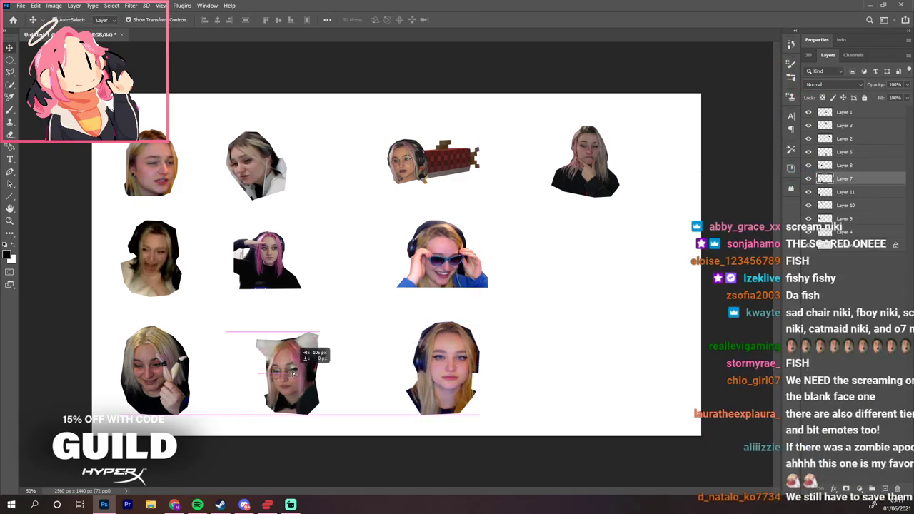
pyautogui.moveTo(297, 230); pyautogui.dragTo(373, 205)
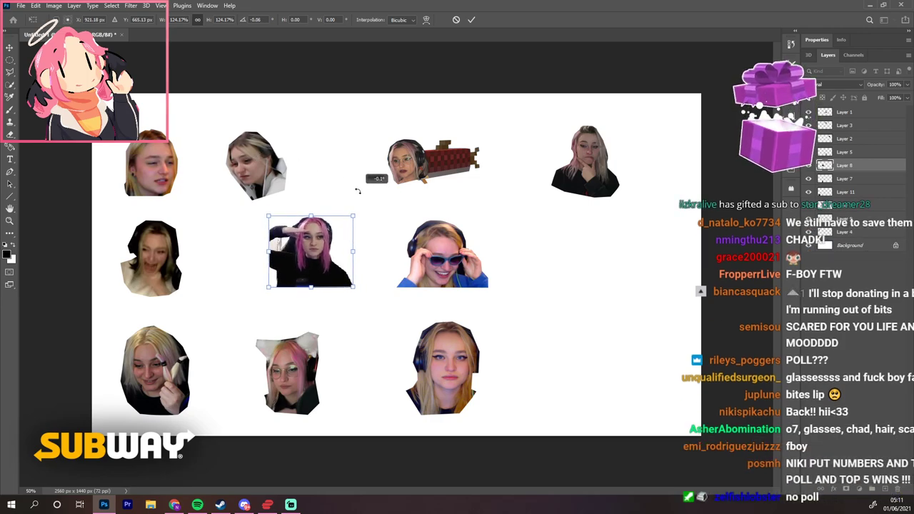
pyautogui.press('Return')
# Line up the frowning head with the second column and shift the third column's three cut-outs slightly sideways to leave room for numbers
pyautogui.moveTo(264, 162); pyautogui.dragTo(314, 158)
pyautogui.hotkey('alt', '[')
pyautogui.moveTo(423, 173); pyautogui.dragTo(438, 172)
pyautogui.moveTo(455, 255); pyautogui.dragTo(470, 254)
pyautogui.moveTo(463, 357); pyautogui.dragTo(478, 358)
# Handwrite black numbers 1 to 10 with the Brush beside the cut-outs, counting down each column in turn
pyautogui.click(10, 110)
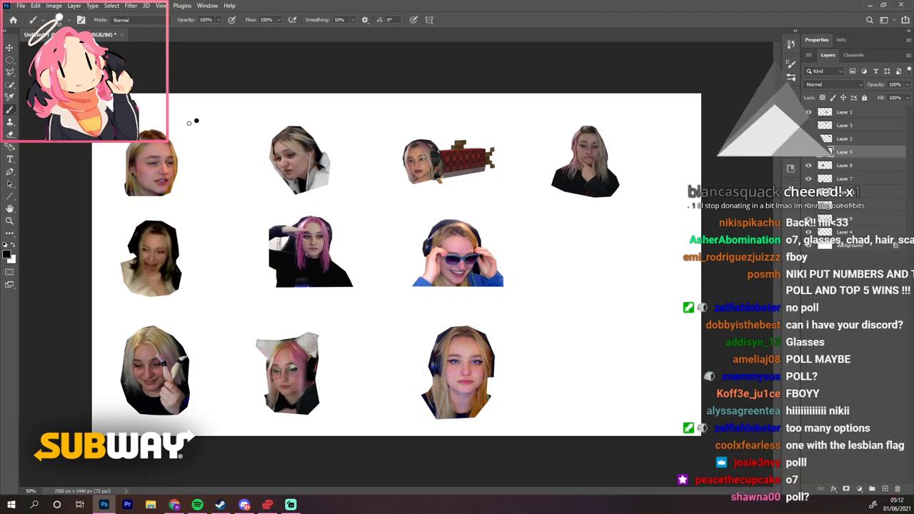
pyautogui.moveTo(176, 135)
pyautogui.mouseDown()
pyautogui.moveTo(196, 118)
pyautogui.moveTo(202, 166)
pyautogui.mouseUp()
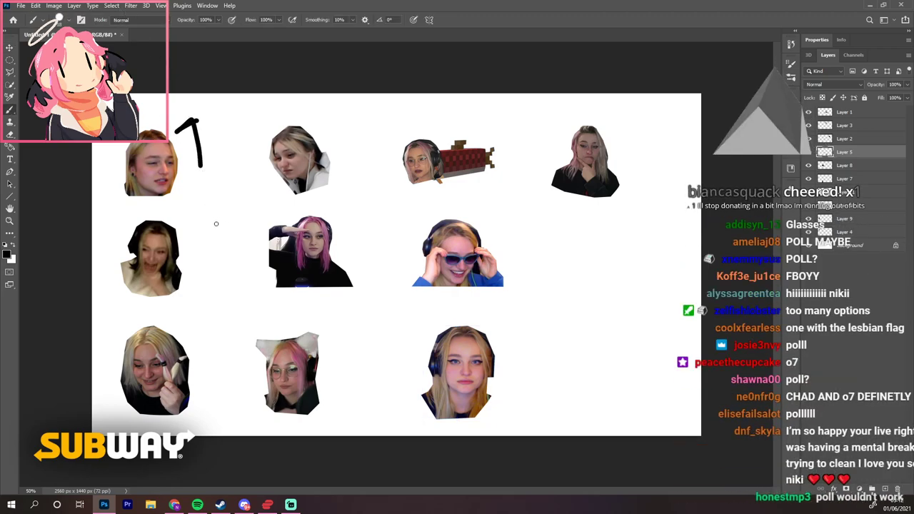
pyautogui.moveTo(192, 214)
pyautogui.mouseDown()
pyautogui.moveTo(197, 241)
pyautogui.moveTo(223, 253)
pyautogui.mouseUp()
pyautogui.moveTo(198, 327); pyautogui.dragTo(209, 328)
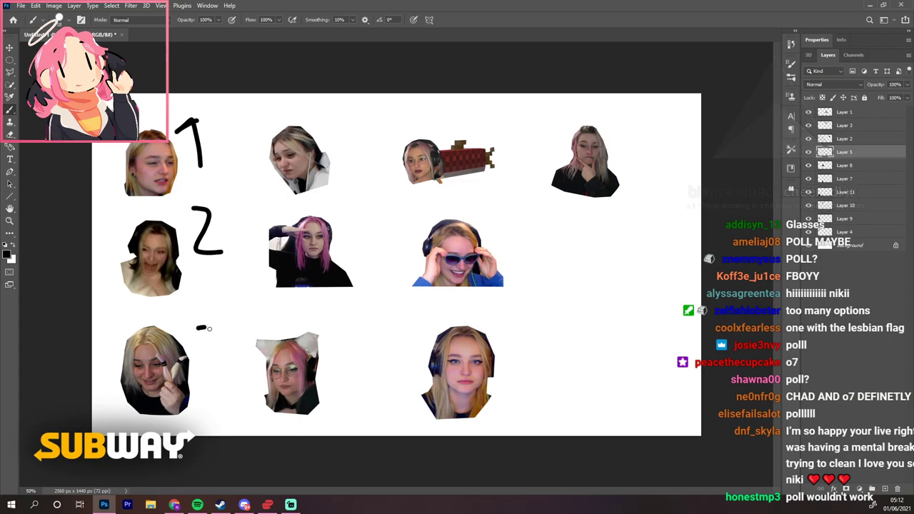
pyautogui.moveTo(341, 115); pyautogui.dragTo(358, 129)
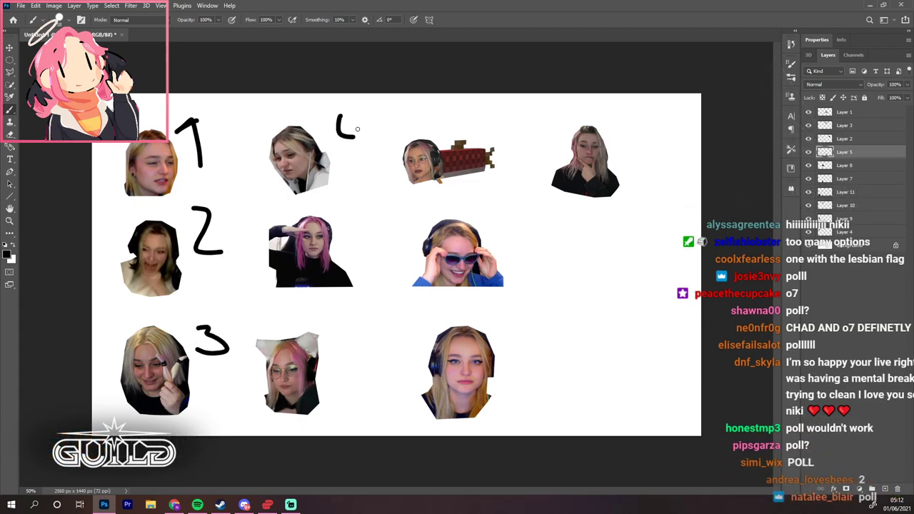
pyautogui.moveTo(363, 211)
pyautogui.mouseDown()
pyautogui.moveTo(351, 222)
pyautogui.moveTo(357, 241)
pyautogui.mouseUp()
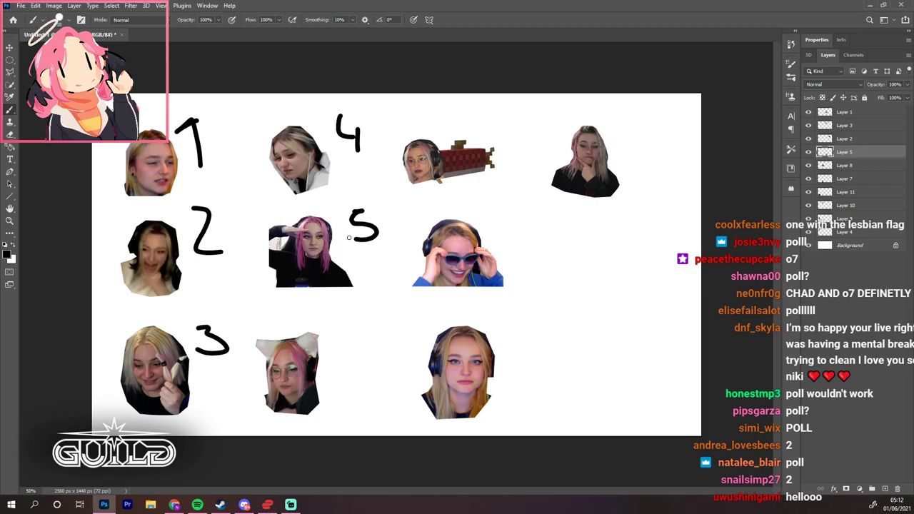
pyautogui.moveTo(341, 322); pyautogui.dragTo(334, 331)
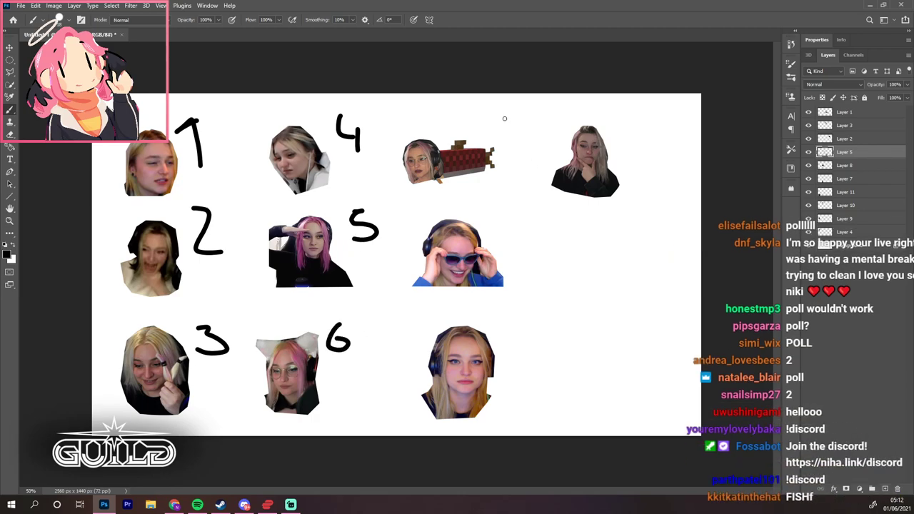
pyautogui.moveTo(491, 112)
pyautogui.mouseDown()
pyautogui.moveTo(516, 112)
pyautogui.moveTo(519, 143)
pyautogui.mouseUp()
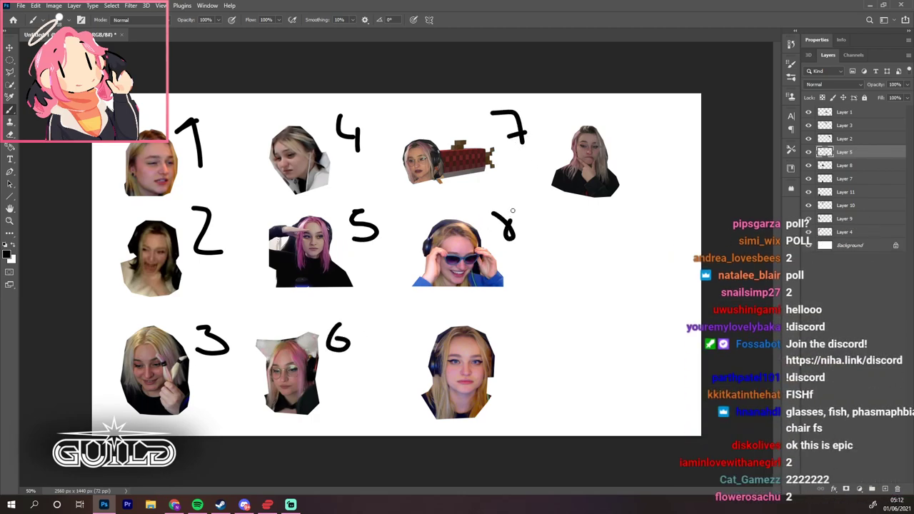
pyautogui.moveTo(516, 306)
pyautogui.mouseDown()
pyautogui.moveTo(504, 314)
pyautogui.moveTo(526, 313)
pyautogui.moveTo(524, 346)
pyautogui.mouseUp()
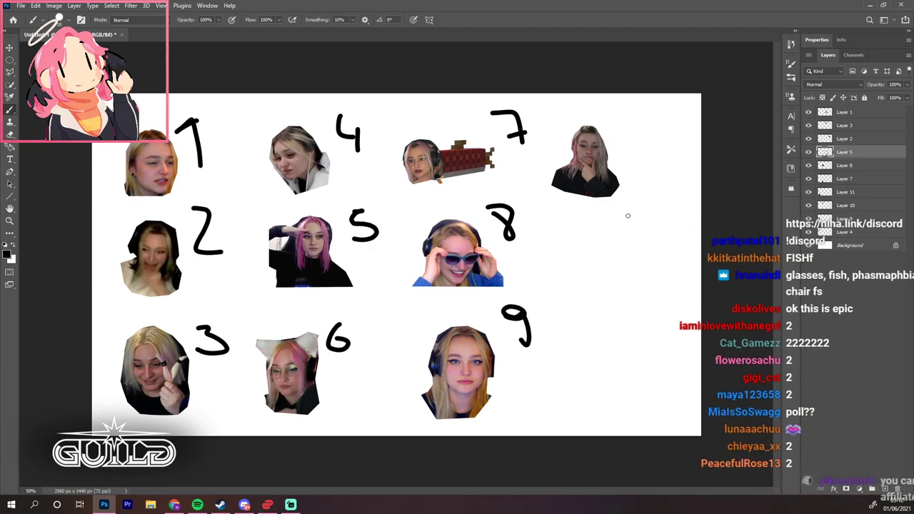
pyautogui.moveTo(634, 107)
pyautogui.mouseDown()
pyautogui.moveTo(635, 134)
pyautogui.moveTo(651, 109)
pyautogui.mouseUp()
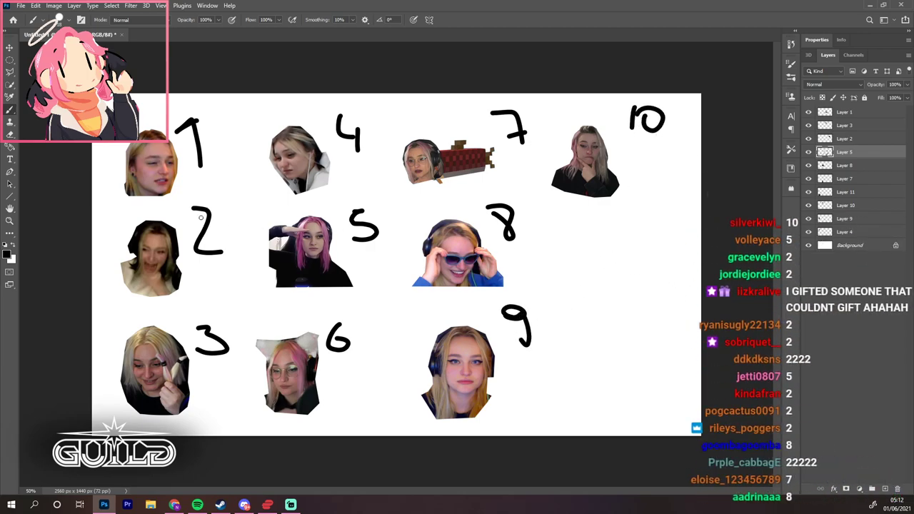
# Move the screaming cut-out from beside number 2 to the canvas's empty lower-right corner
pyautogui.click(11, 47)
pyautogui.click(143, 263)
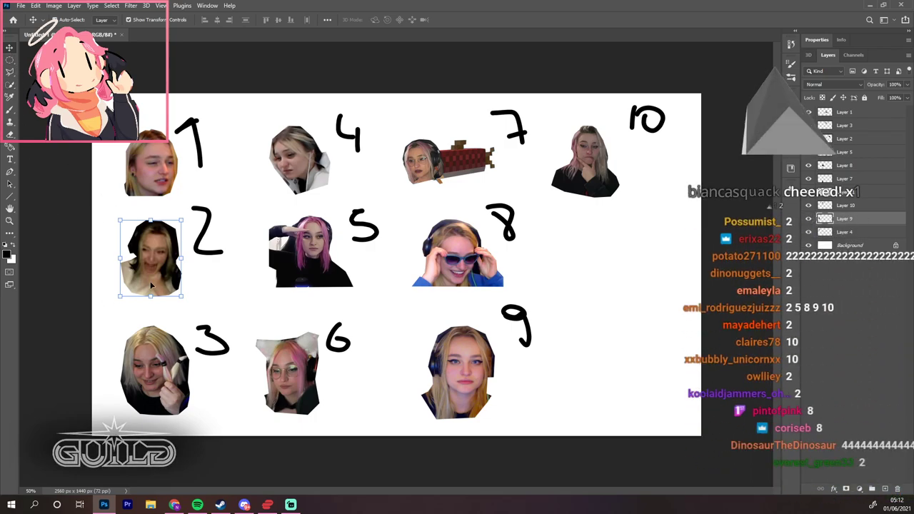
pyautogui.moveTo(150, 258); pyautogui.dragTo(667, 400)
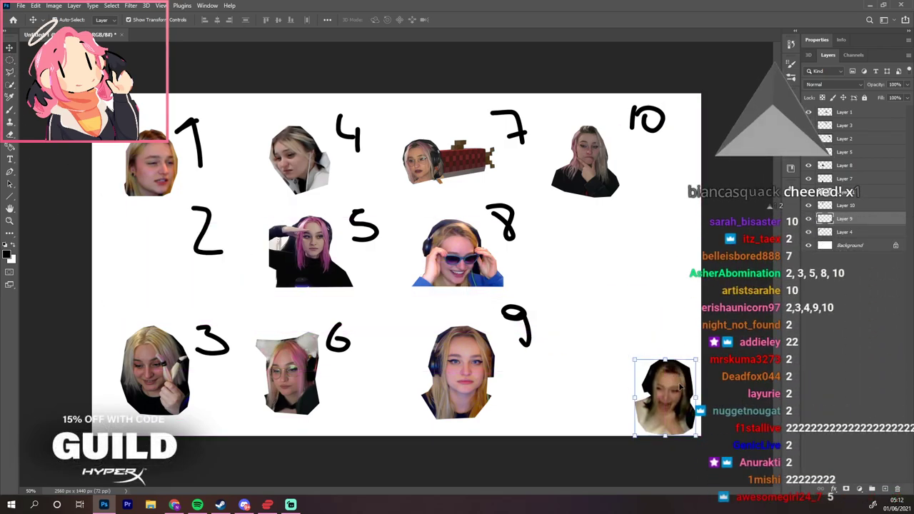
# Find the layer holding the handwritten numbers and erase the 2 with the Eraser
pyautogui.click(9, 133)
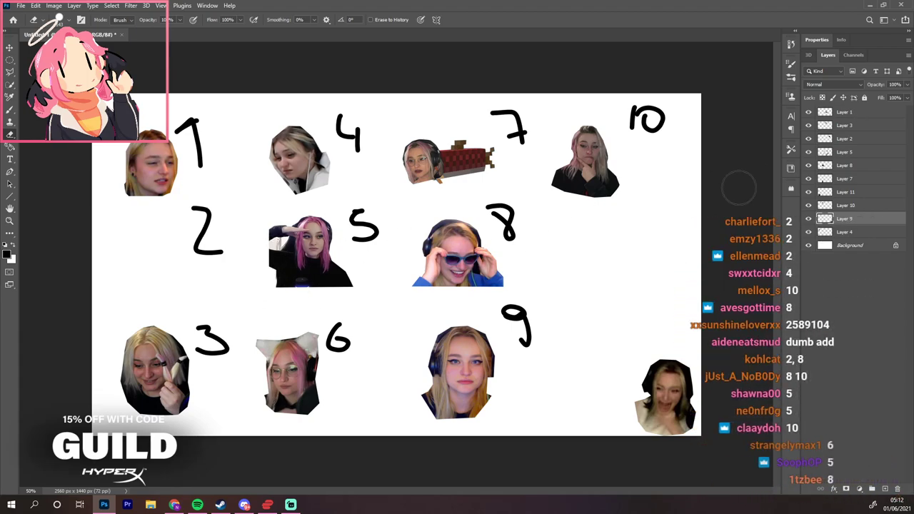
pyautogui.click(864, 114)
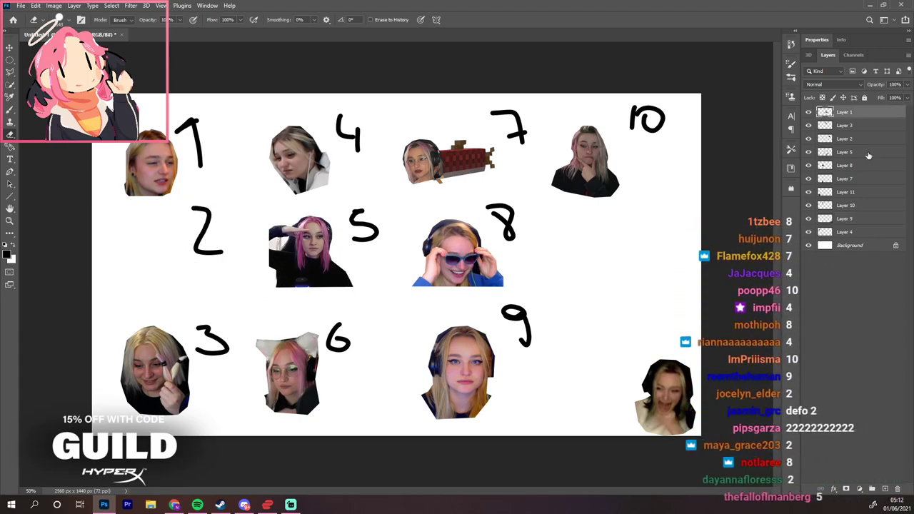
pyautogui.click(868, 126)
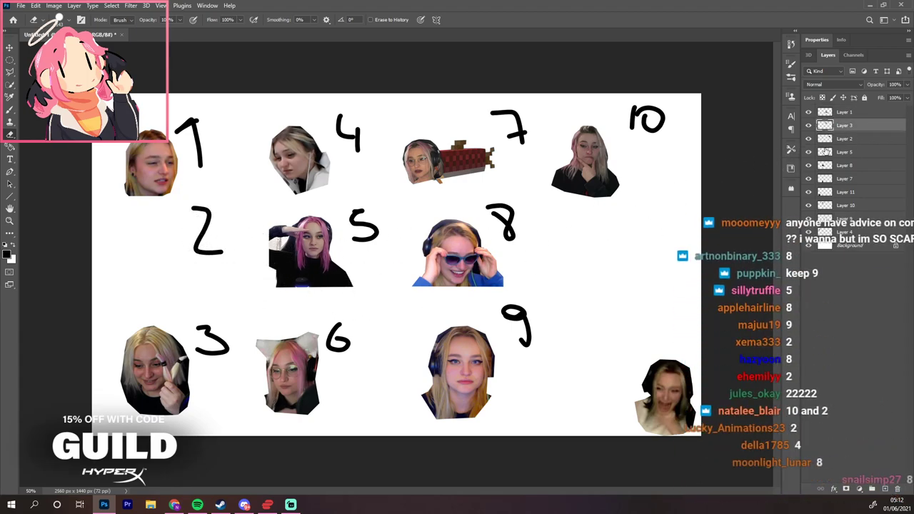
pyautogui.hotkey('alt', '[')
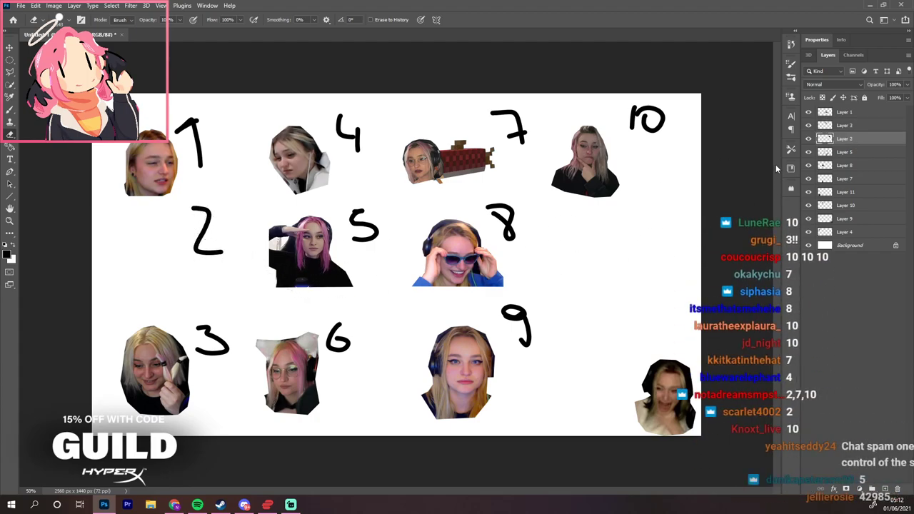
pyautogui.click(868, 153)
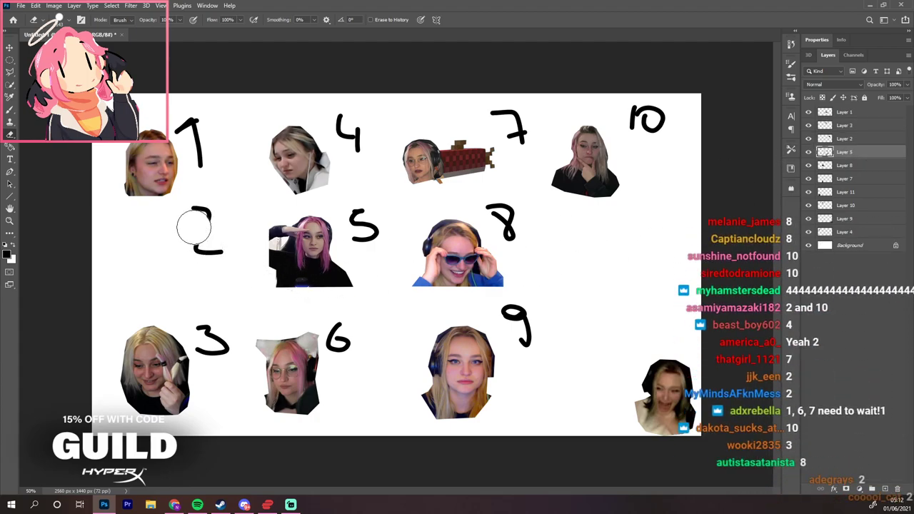
pyautogui.moveTo(194, 227); pyautogui.dragTo(217, 255)
# Nudge the screaming cut-out inward, place the chin-resting cut-out above it, and erase the handwritten 10
pyautogui.press('v')
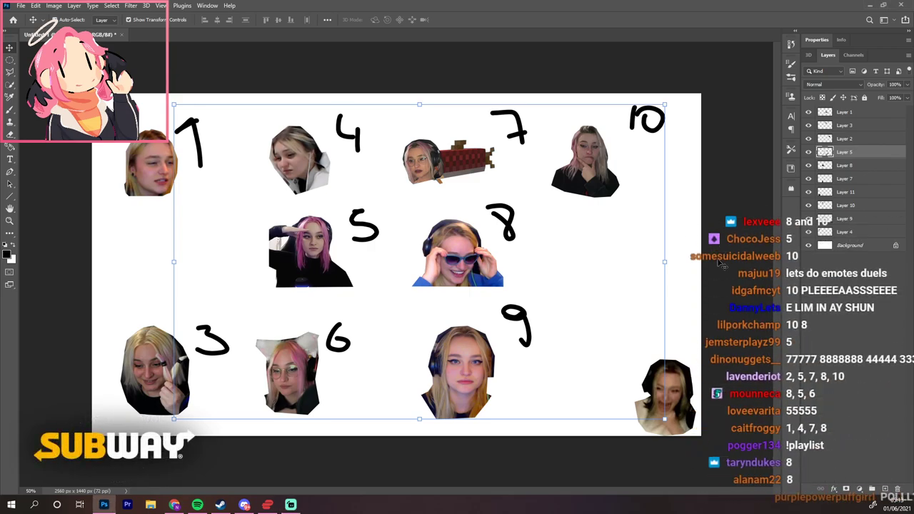
pyautogui.hotkey('ctrl', 't')
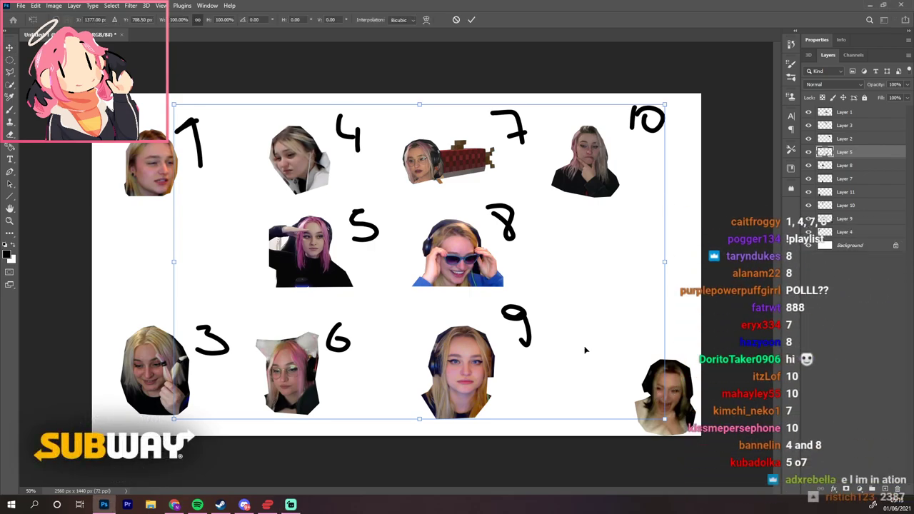
pyautogui.press('Return')
pyautogui.moveTo(685, 387); pyautogui.dragTo(665, 367)
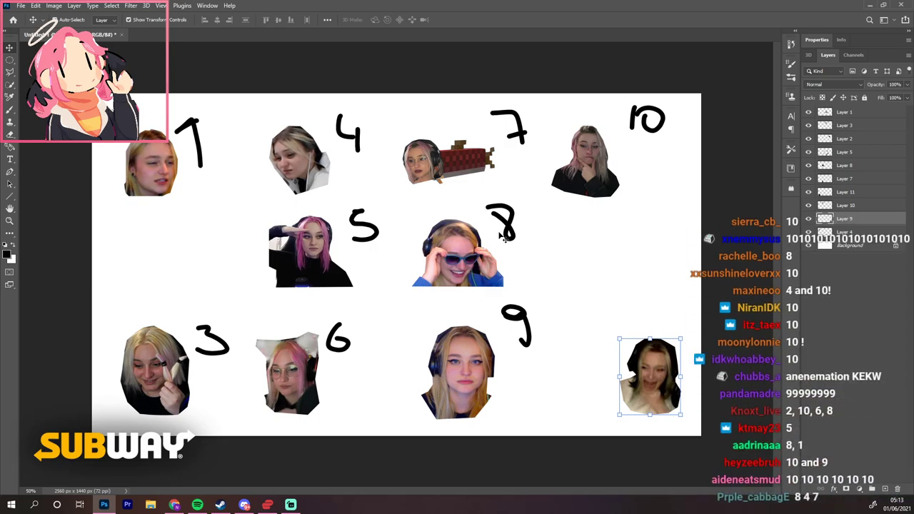
pyautogui.moveTo(597, 160); pyautogui.dragTo(640, 282)
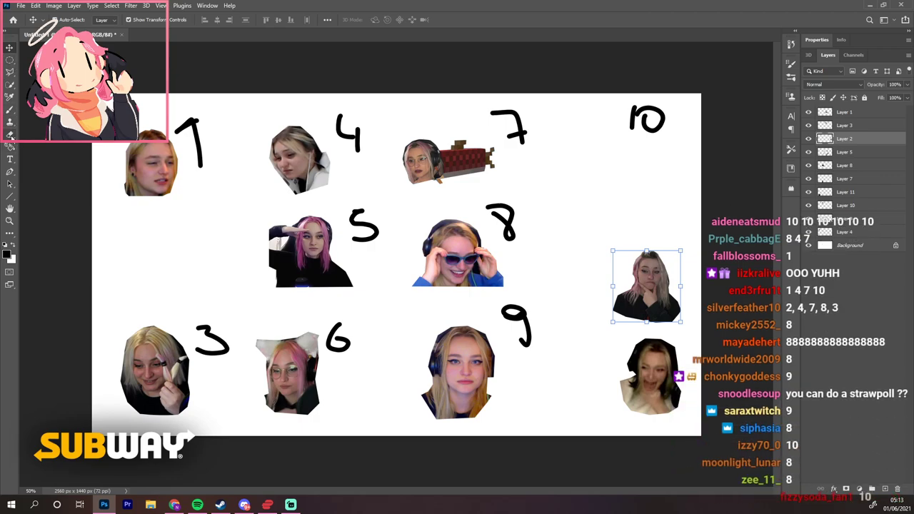
pyautogui.press('e')
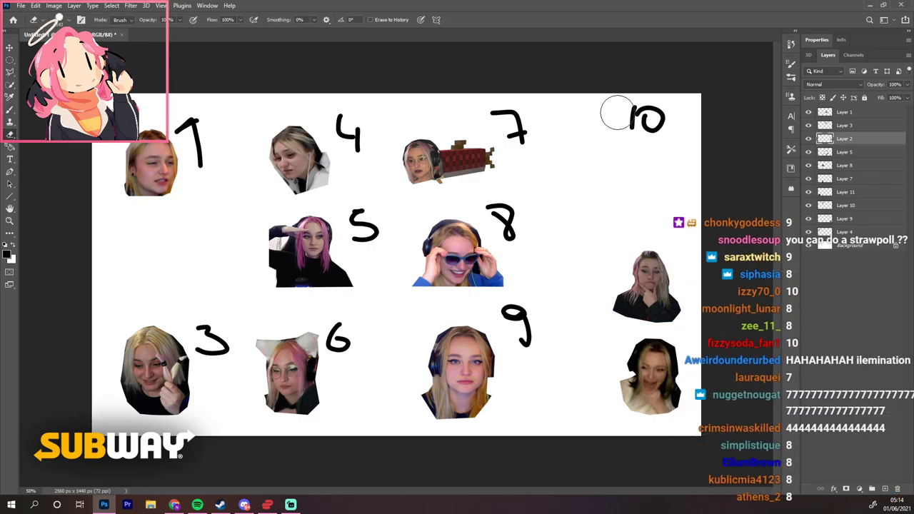
pyautogui.keyDown('ctrl'); pyautogui.click(650, 114); pyautogui.keyUp('ctrl')
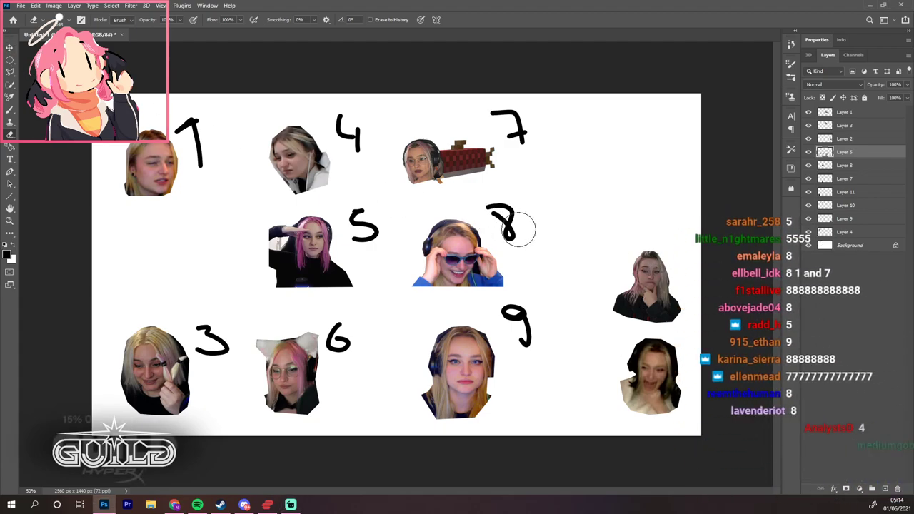
# Add the sunglasses, fish-bodied and frowning cut-outs to the chosen group along the canvas's right edge
pyautogui.click(10, 48)
pyautogui.moveTo(458, 255); pyautogui.dragTo(648, 197)
pyautogui.moveTo(309, 166); pyautogui.dragTo(357, 143)
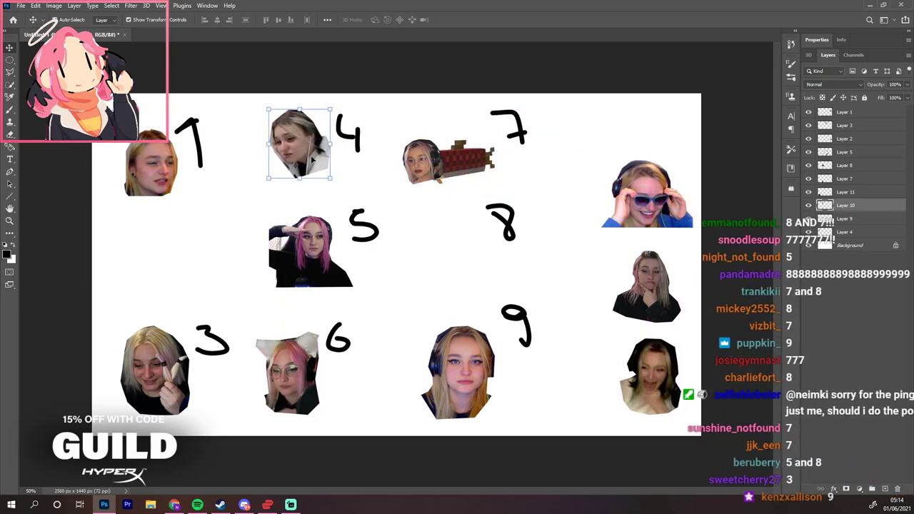
pyautogui.moveTo(447, 168); pyautogui.dragTo(645, 134)
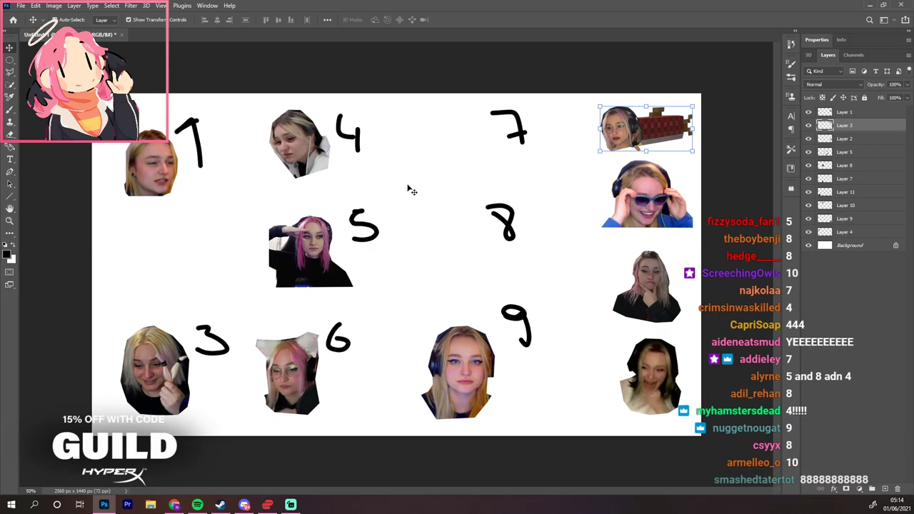
pyautogui.moveTo(300, 150); pyautogui.dragTo(573, 171)
# Shift the staring cut-out's layer slightly sideways and erase all the remaining handwritten numbers from it
pyautogui.moveTo(482, 384)
pyautogui.mouseDown()
pyautogui.moveTo(258, 309)
pyautogui.moveTo(498, 383)
pyautogui.mouseUp()
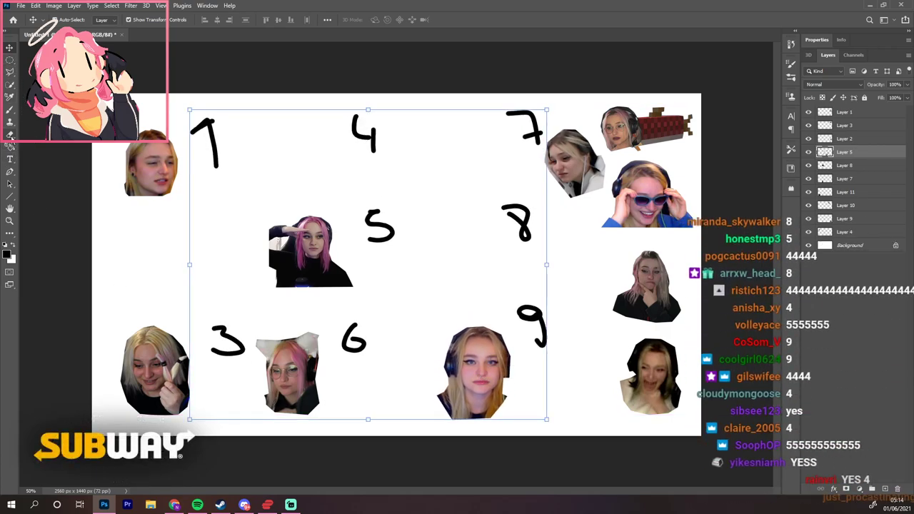
pyautogui.press('e')
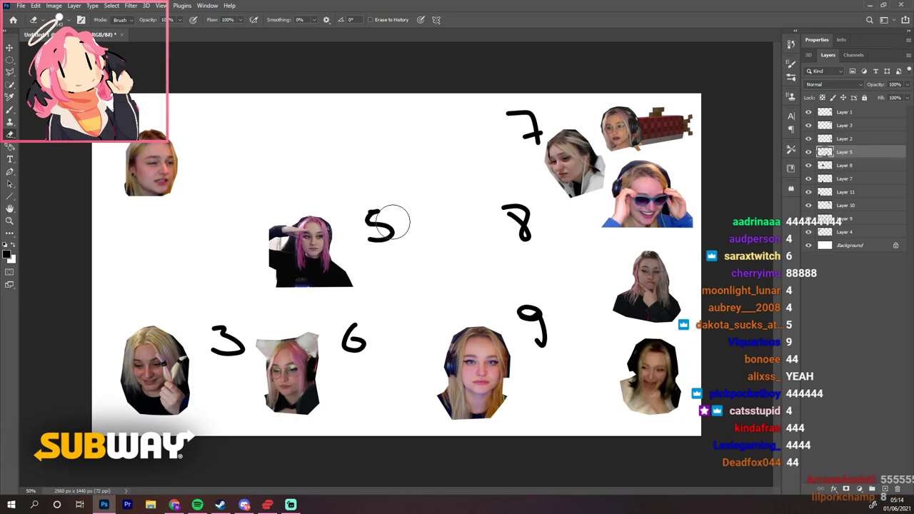
pyautogui.moveTo(532, 112); pyautogui.dragTo(513, 115)
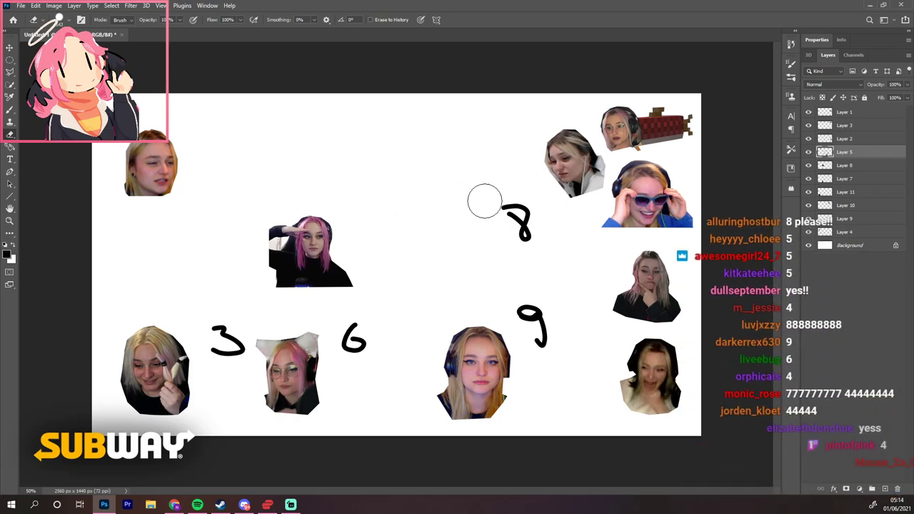
pyautogui.moveTo(484, 201); pyautogui.dragTo(526, 216)
pyautogui.moveTo(537, 335); pyautogui.dragTo(544, 327)
pyautogui.moveTo(365, 334); pyautogui.dragTo(348, 333)
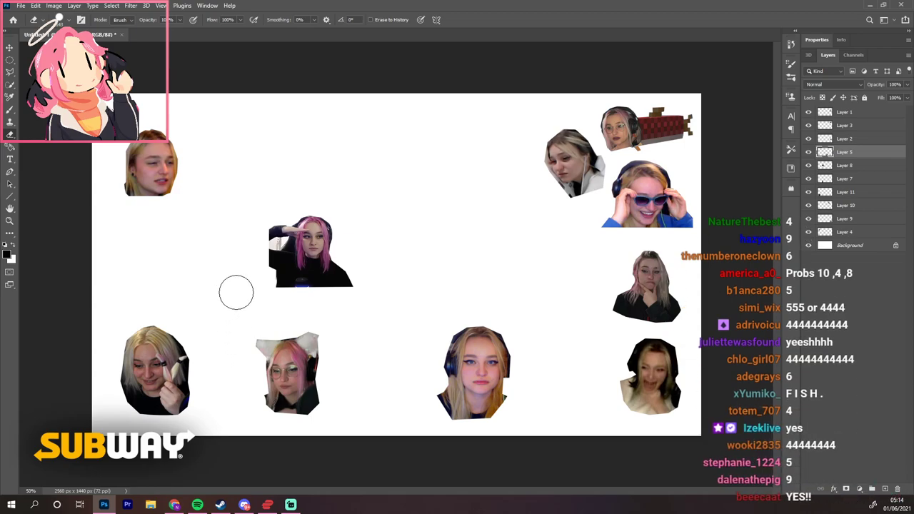
# Gather the saluting, cat-eared, brush-holding and staring cut-outs near the earring-wearing head on the canvas's left side, and deselect everything
pyautogui.press('v')
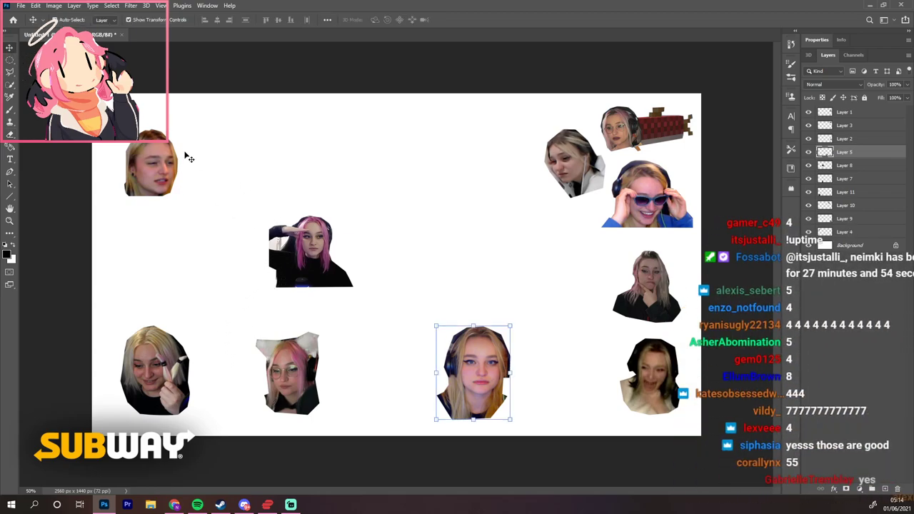
pyautogui.click(315, 261)
pyautogui.moveTo(314, 262); pyautogui.dragTo(235, 168)
pyautogui.moveTo(292, 368); pyautogui.dragTo(237, 240)
pyautogui.moveTo(161, 376); pyautogui.dragTo(156, 253)
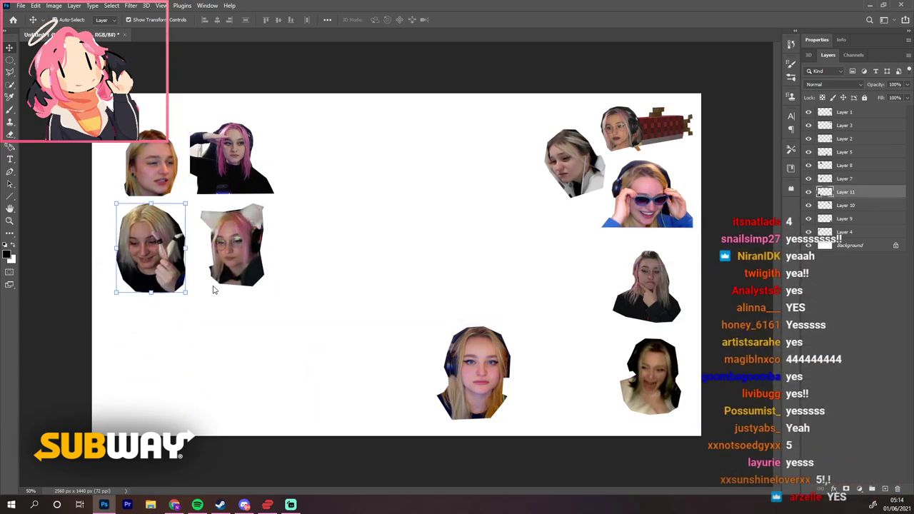
pyautogui.moveTo(465, 382); pyautogui.dragTo(140, 371)
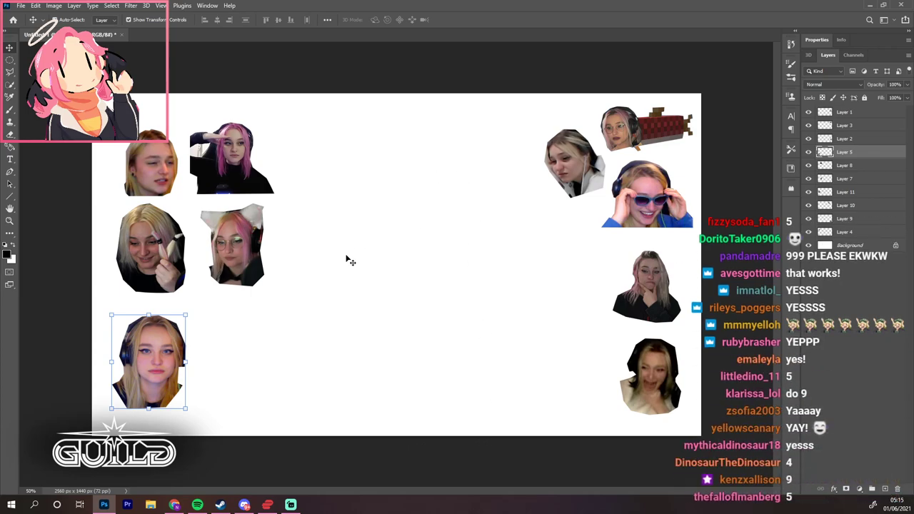
pyautogui.click(305, 188)
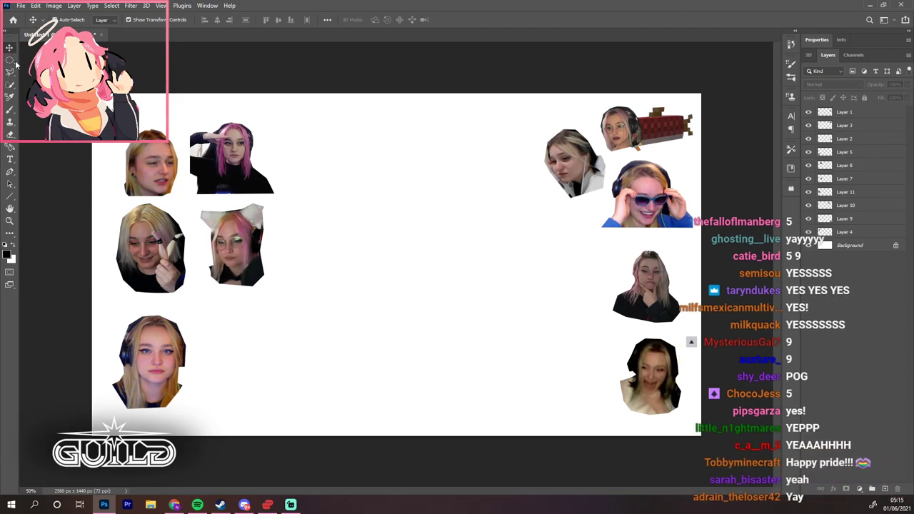
# Place the photo of two cats on grey bedding in the middle of the canvas, between the two portrait groups
pyautogui.click(10, 107)
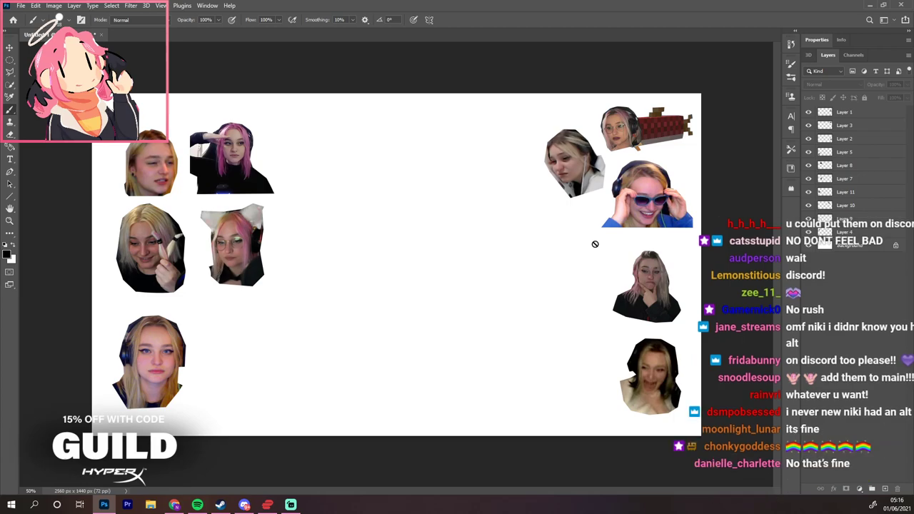
pyautogui.hotkey('ctrl', '+')
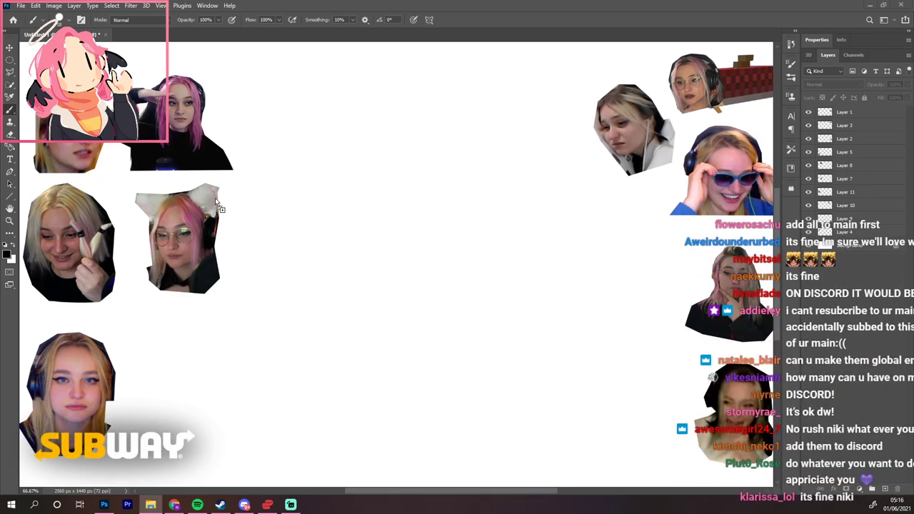
pyautogui.moveTo(379, 257); pyautogui.dragTo(446, 253)
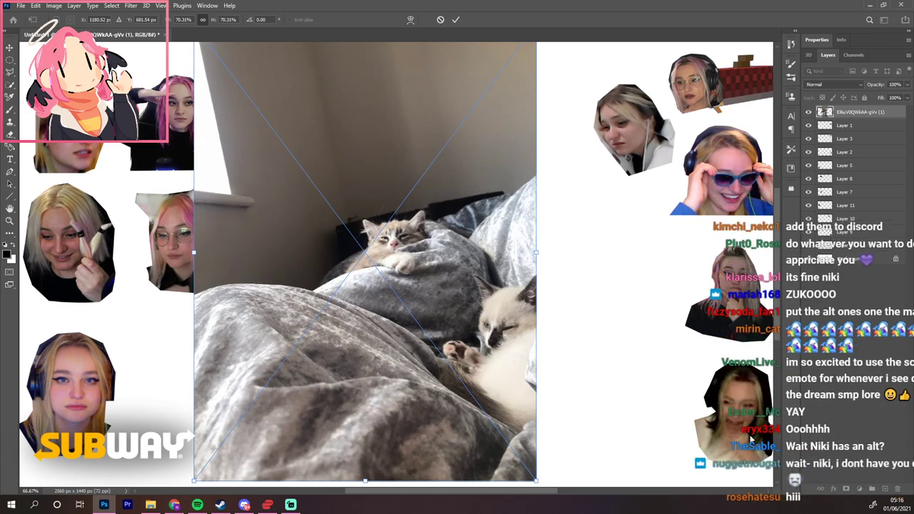
pyautogui.moveTo(465, 255); pyautogui.dragTo(477, 248)
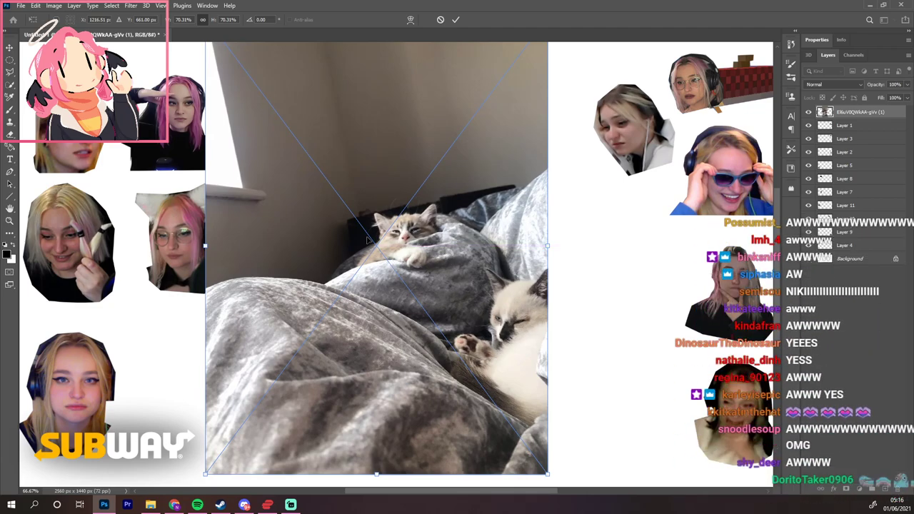
pyautogui.press('Return')
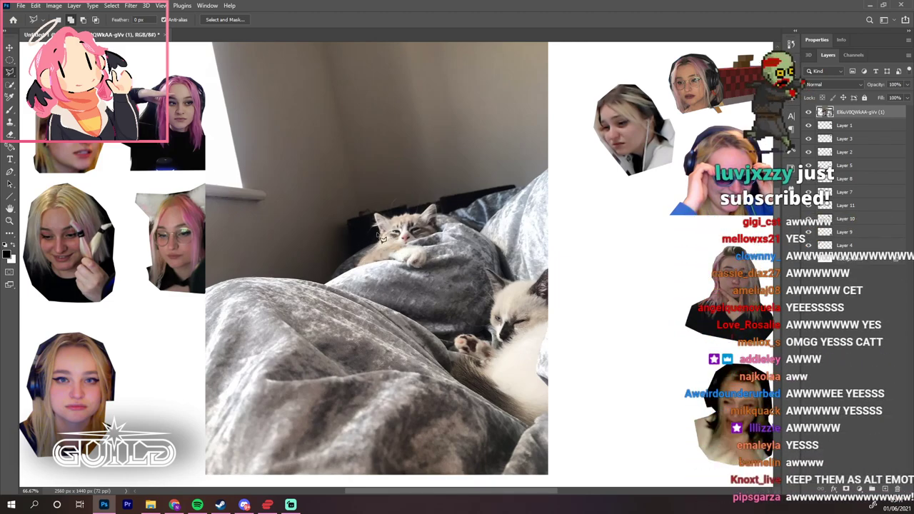
# Outline the tabby cat's head in the photo with the Polygonal Lasso and copy it to a new layer
pyautogui.click(443, 236)
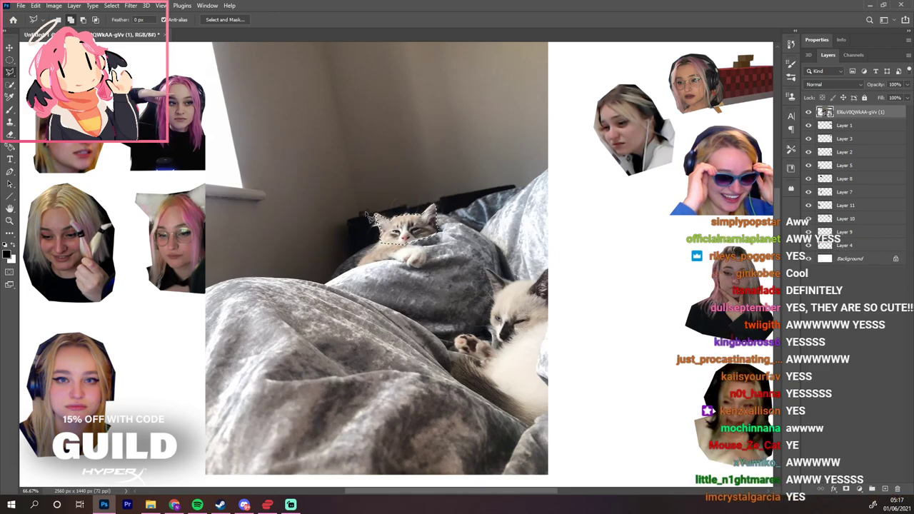
pyautogui.rightClick(401, 230)
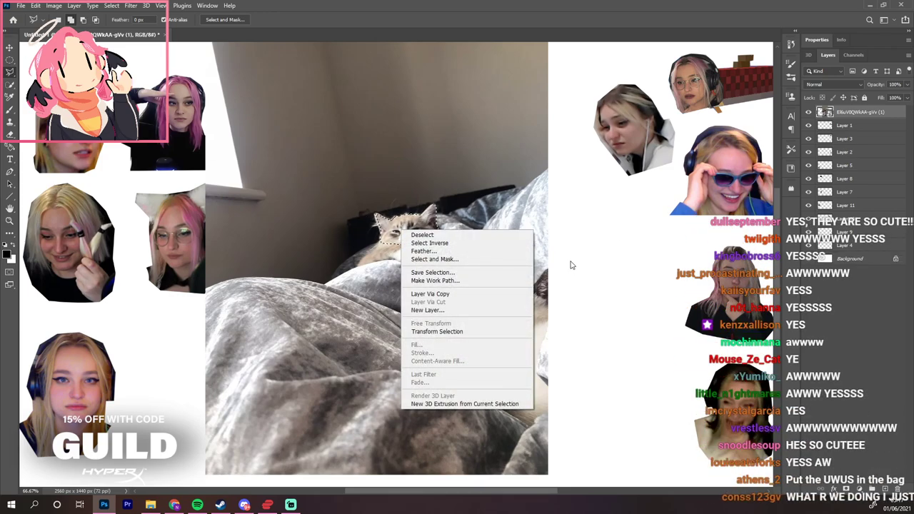
pyautogui.click(462, 296)
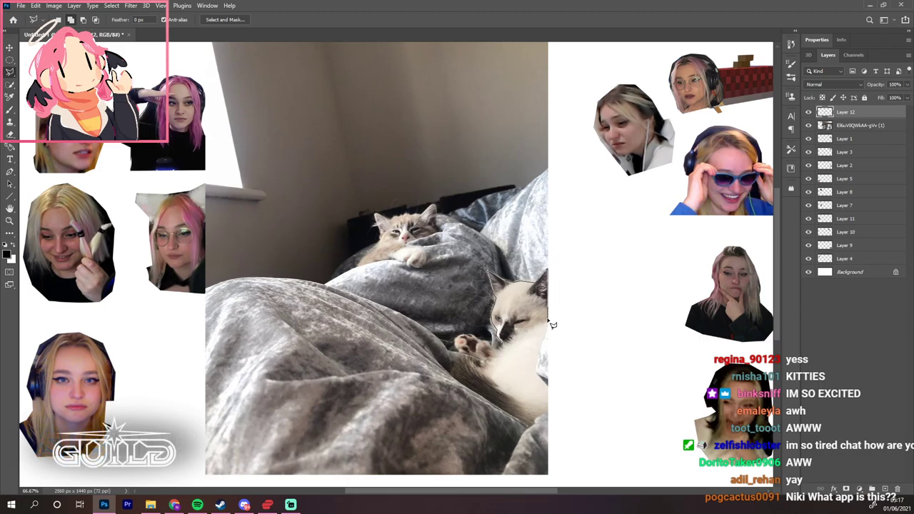
# Outline the sleeping white cat's head, copy it from the photo to its own layer, and delete the photo's layer
pyautogui.moveTo(518, 345); pyautogui.dragTo(504, 343)
pyautogui.rightClick(520, 312)
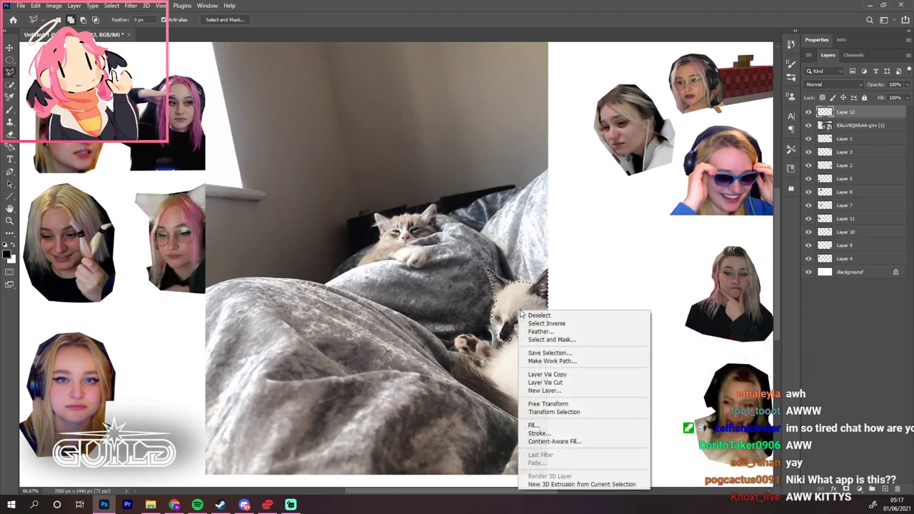
pyautogui.click(564, 374)
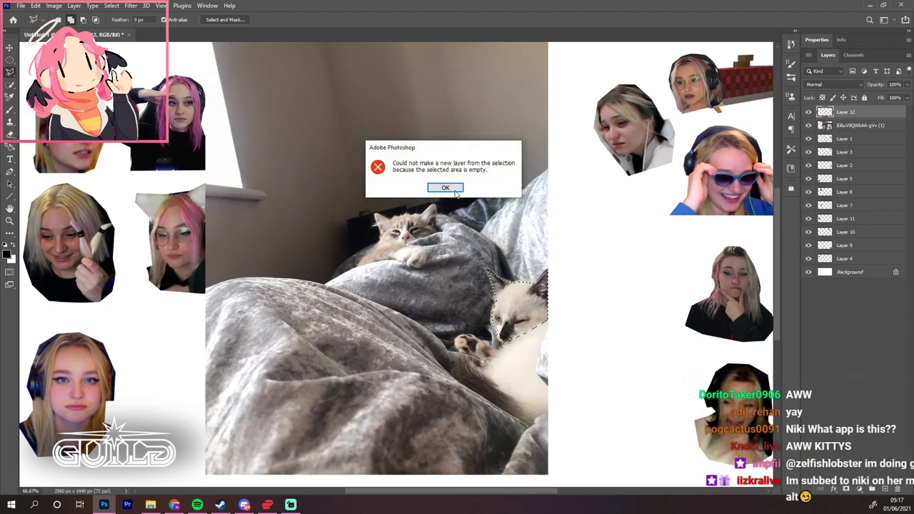
pyautogui.click(446, 189)
pyautogui.click(862, 126)
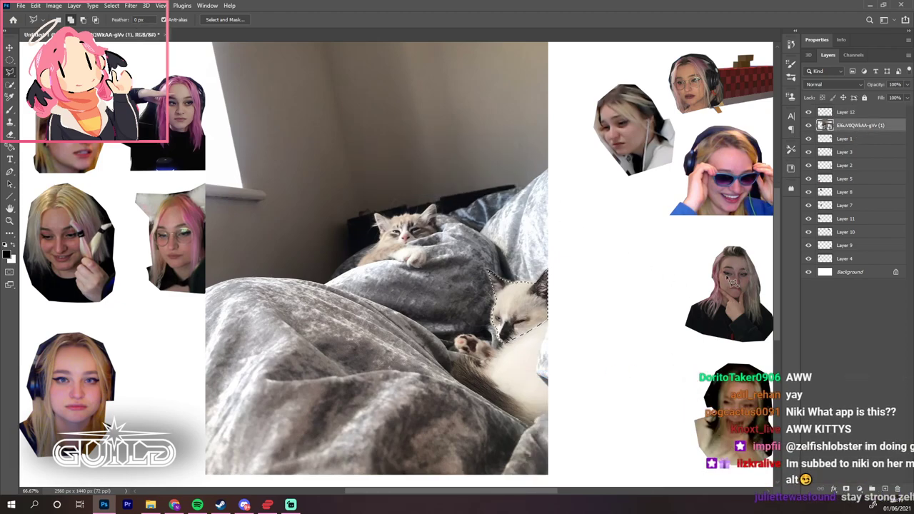
pyautogui.rightClick(521, 310)
pyautogui.click(580, 373)
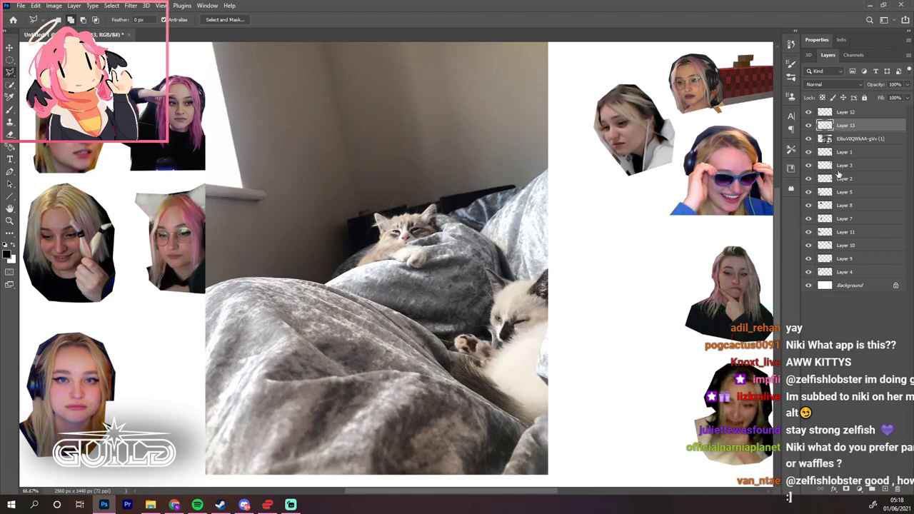
pyautogui.click(875, 143)
pyautogui.press('Delete')
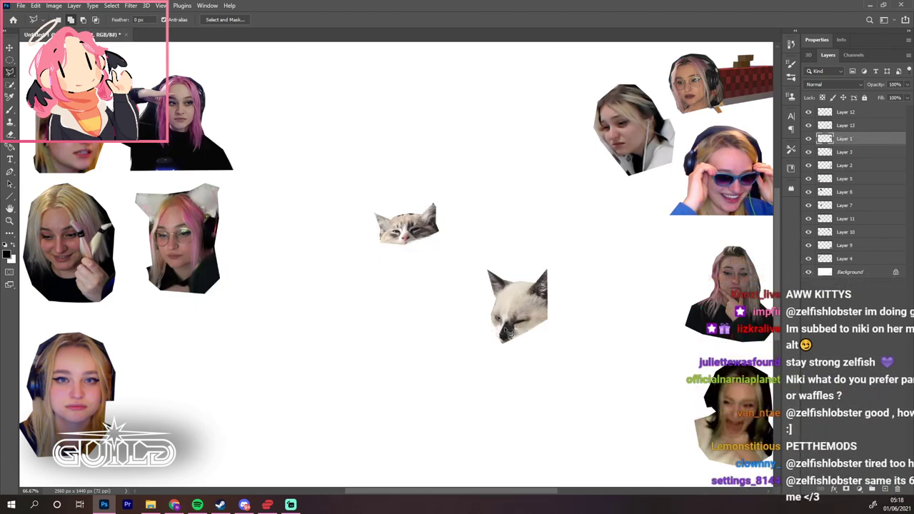
# Enlarge the tabby head to about 184%, shift the white cat's head about 74 px to the left, and deselect
pyautogui.click(8, 47)
pyautogui.click(387, 228)
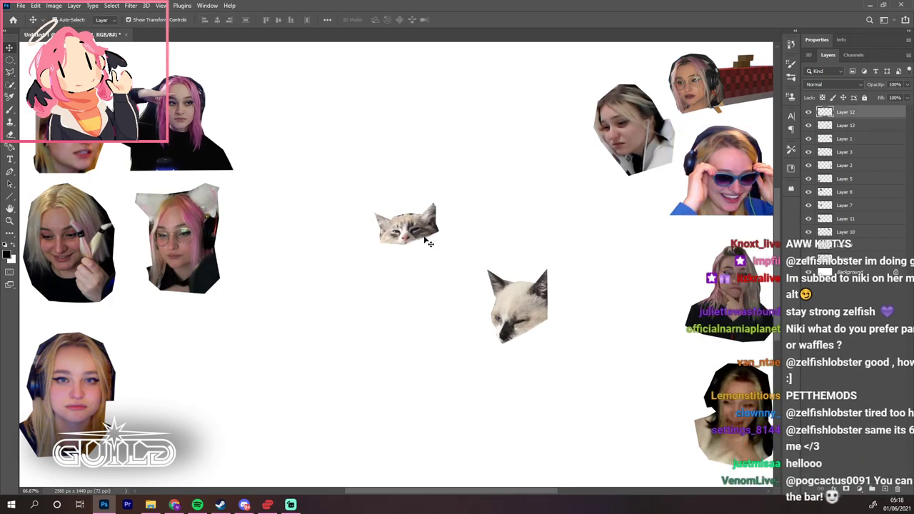
pyautogui.moveTo(437, 203); pyautogui.dragTo(493, 167)
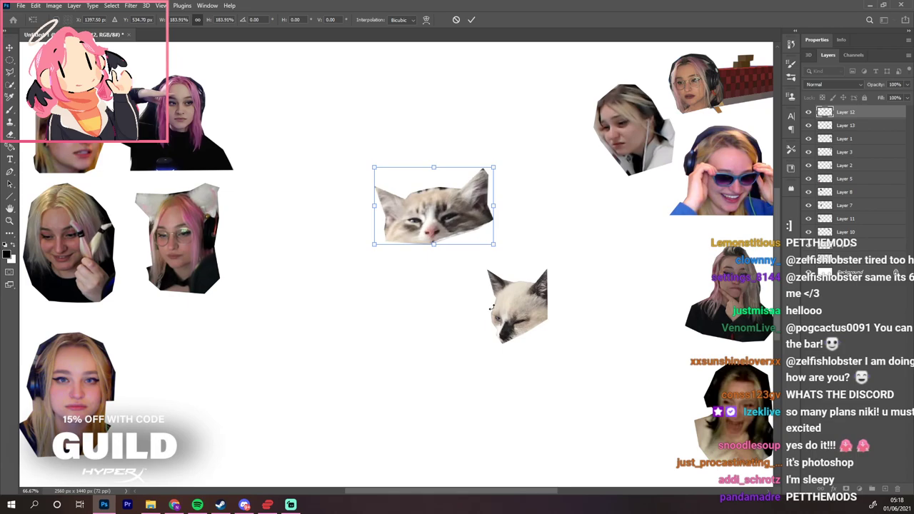
pyautogui.press('Return')
pyautogui.moveTo(528, 317); pyautogui.dragTo(504, 316)
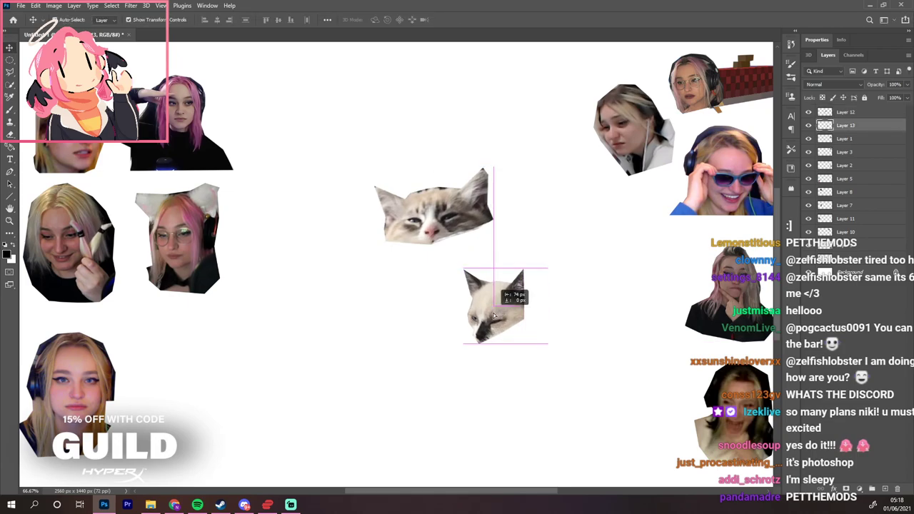
pyautogui.click(564, 355)
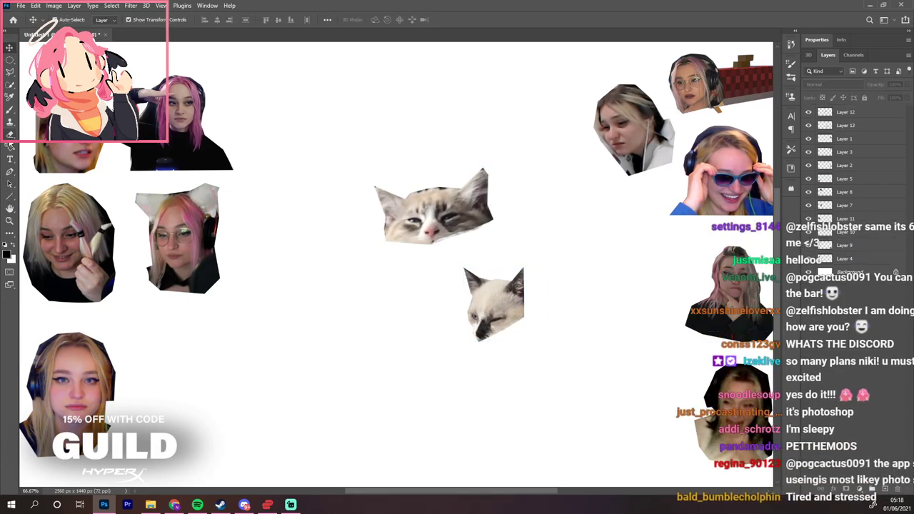
# Trim the straight cut edge of the white cat's head with the Eraser on Layer 13
pyautogui.click(10, 134)
pyautogui.click(548, 347)
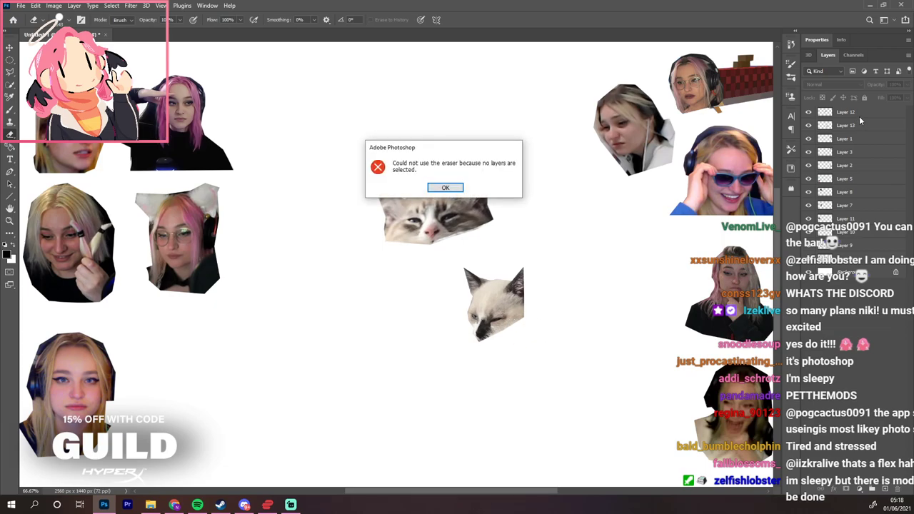
pyautogui.click(445, 187)
pyautogui.click(845, 112)
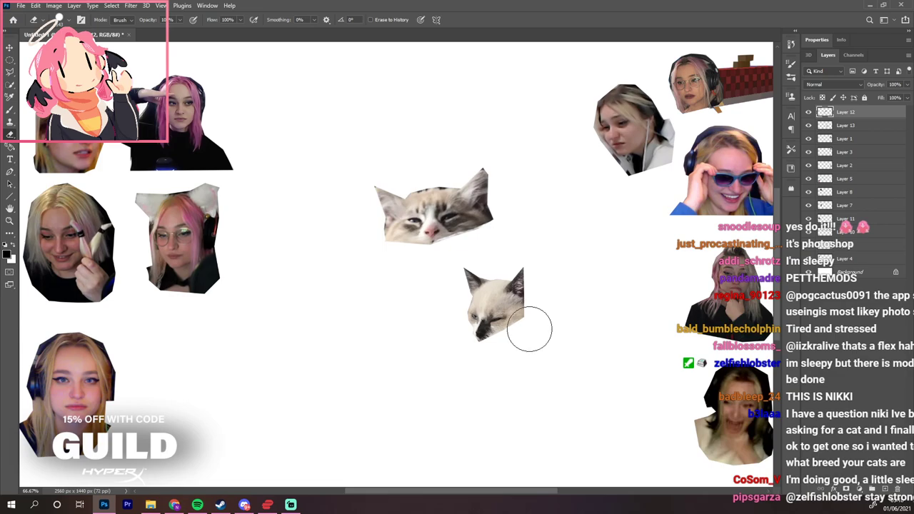
pyautogui.click(847, 125)
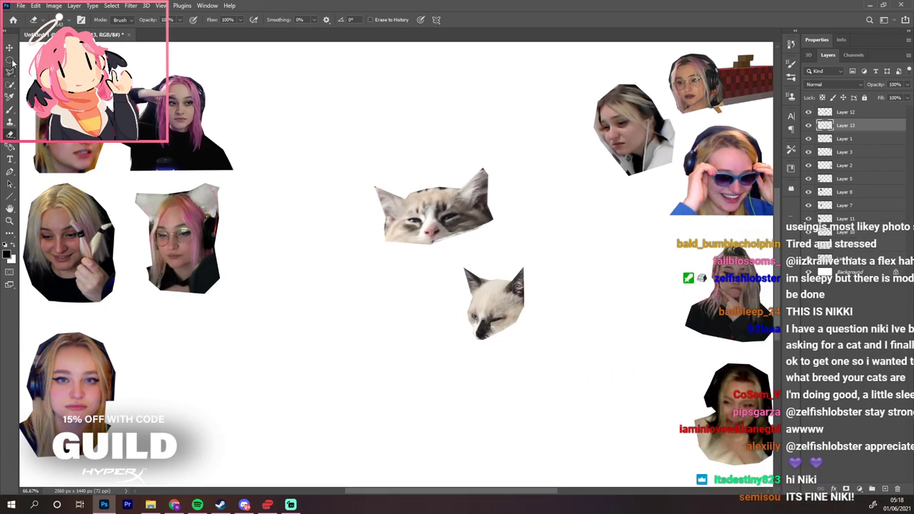
# Enlarge the white cat's head to about 133% and move it to the canvas's lower left part
pyautogui.hotkey('ctrl', 't')
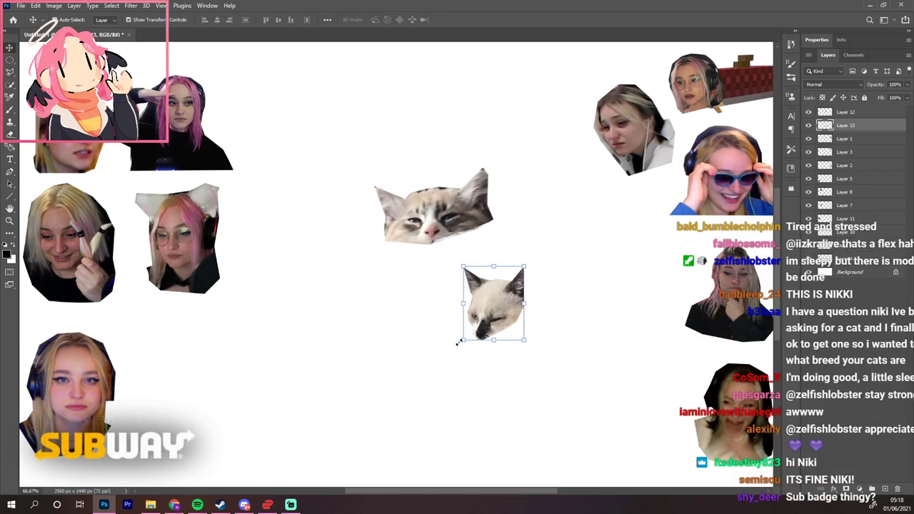
pyautogui.moveTo(448, 355); pyautogui.dragTo(442, 366)
pyautogui.moveTo(486, 314); pyautogui.dragTo(315, 346)
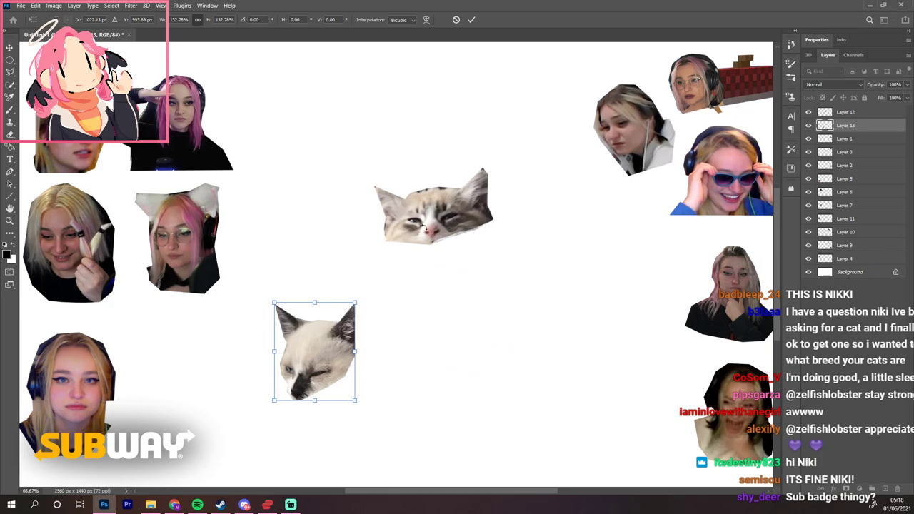
pyautogui.press('Return')
# Place the white cat's head beside the staring cut-out and the tabby head beside the saluting cut-out, and deselect everything
pyautogui.click(447, 222)
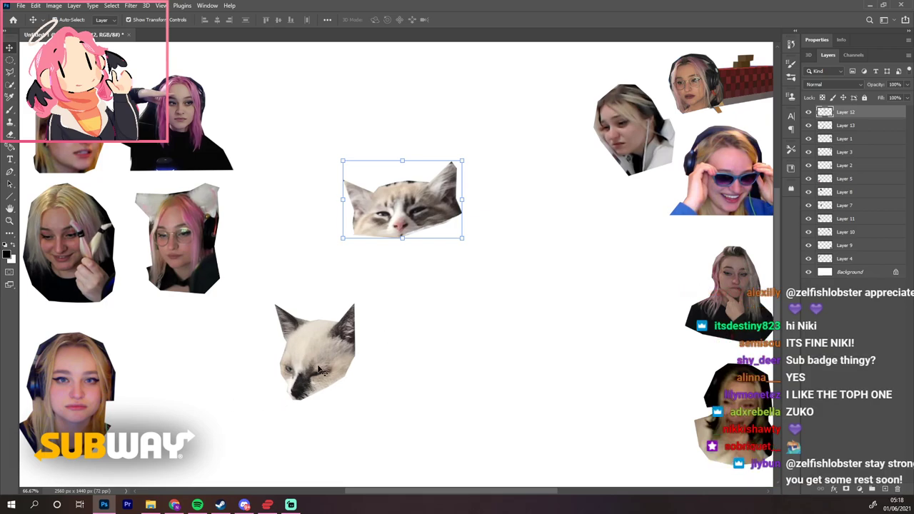
pyautogui.moveTo(319, 361); pyautogui.dragTo(175, 386)
pyautogui.moveTo(354, 205); pyautogui.dragTo(249, 112)
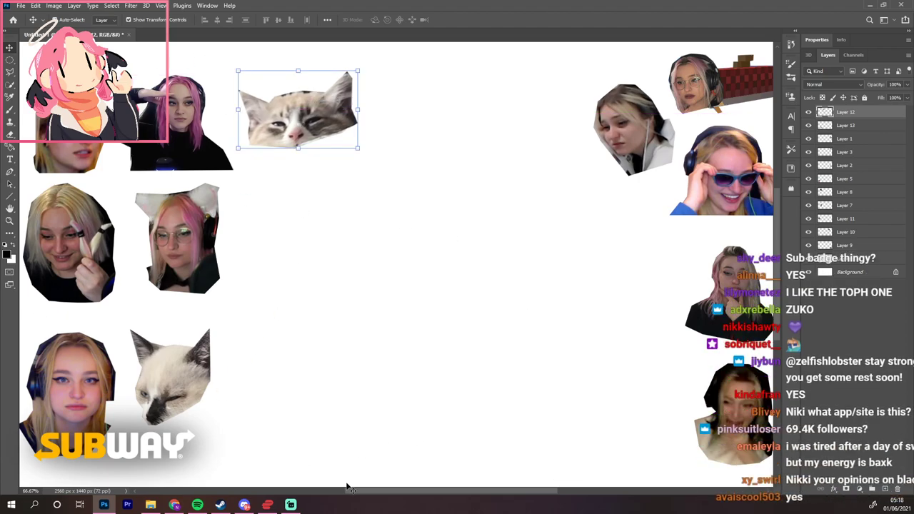
pyautogui.hscroll(5, 445, 67)
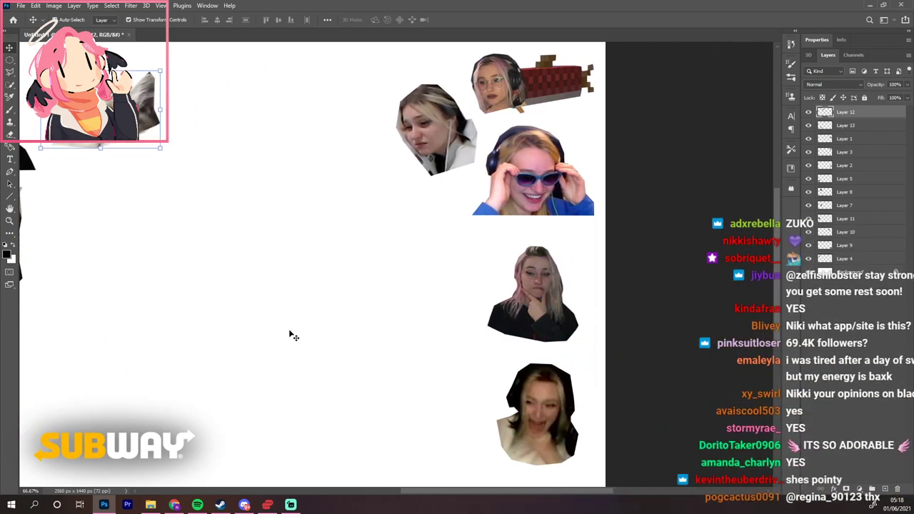
pyautogui.hotkey('ctrl', '-')
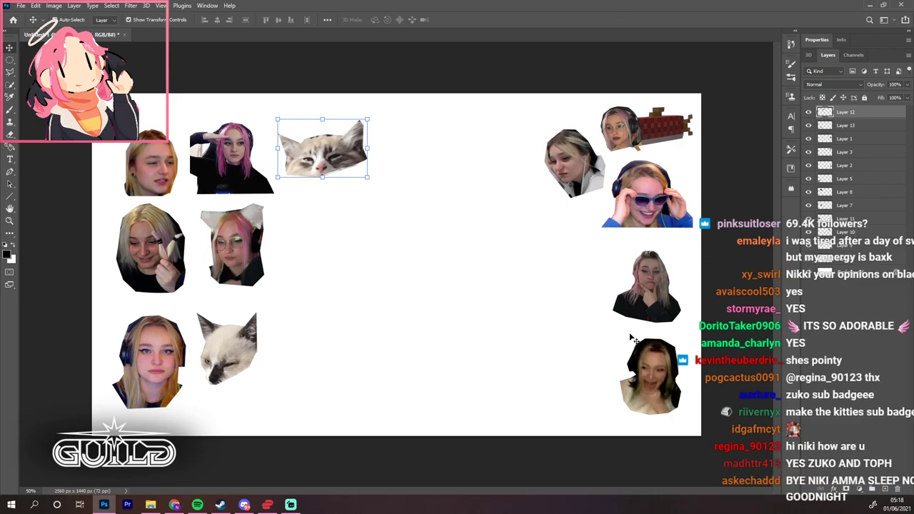
pyautogui.click(411, 327)
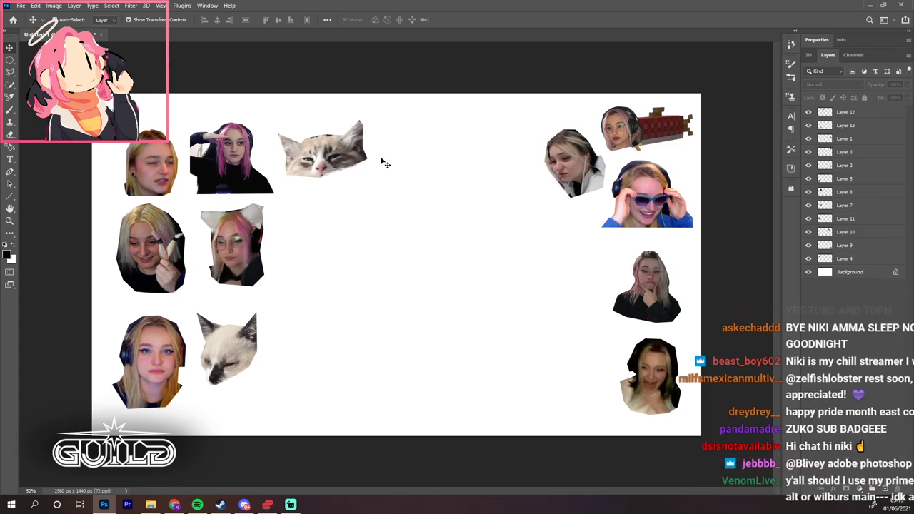
# Move the tabby head slightly farther from the saluting cut-out, check the arrangement across the canvas, and deselect it
pyautogui.hotkey('ctrl', '+')
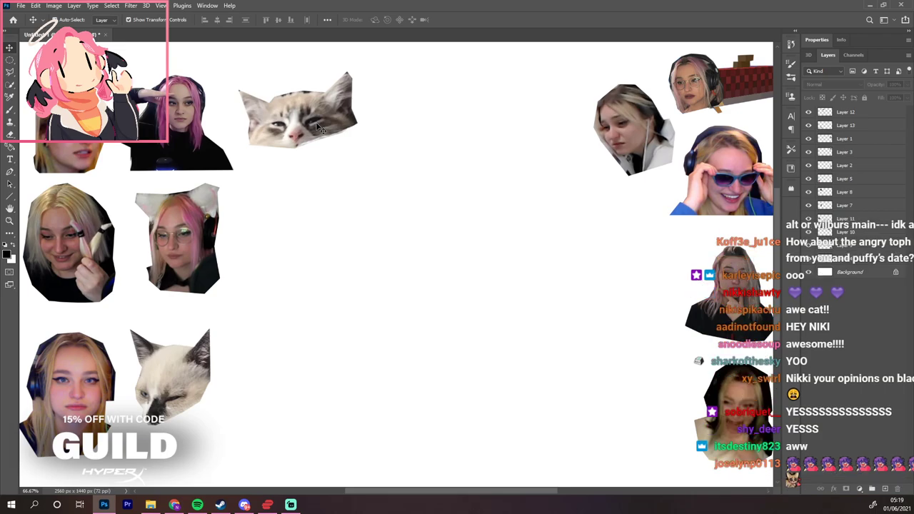
pyautogui.moveTo(322, 128); pyautogui.dragTo(303, 124)
pyautogui.hotkey('ctrl', '+')
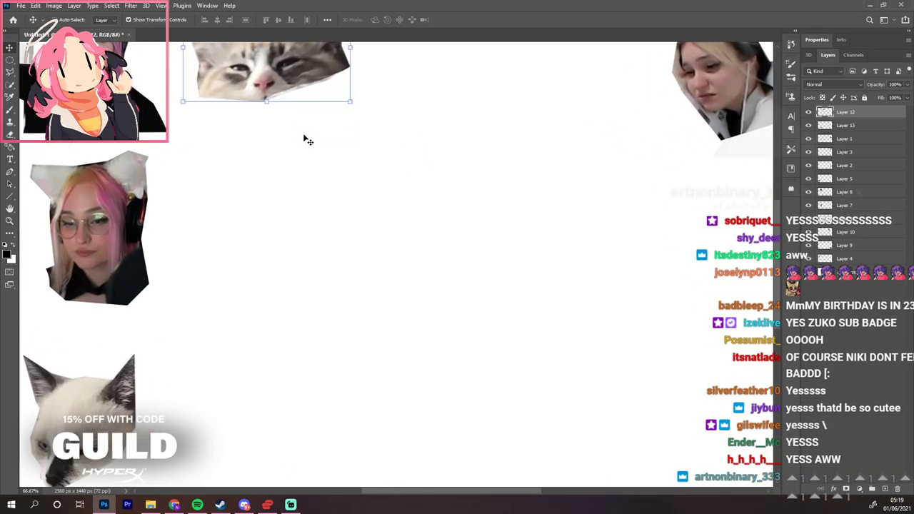
pyautogui.scroll(3, 593, 278)
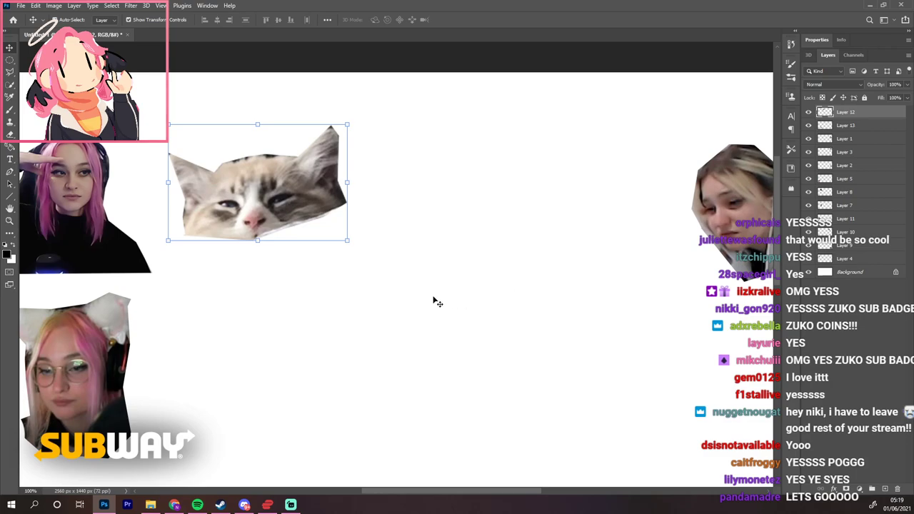
pyautogui.moveTo(273, 209); pyautogui.dragTo(313, 216)
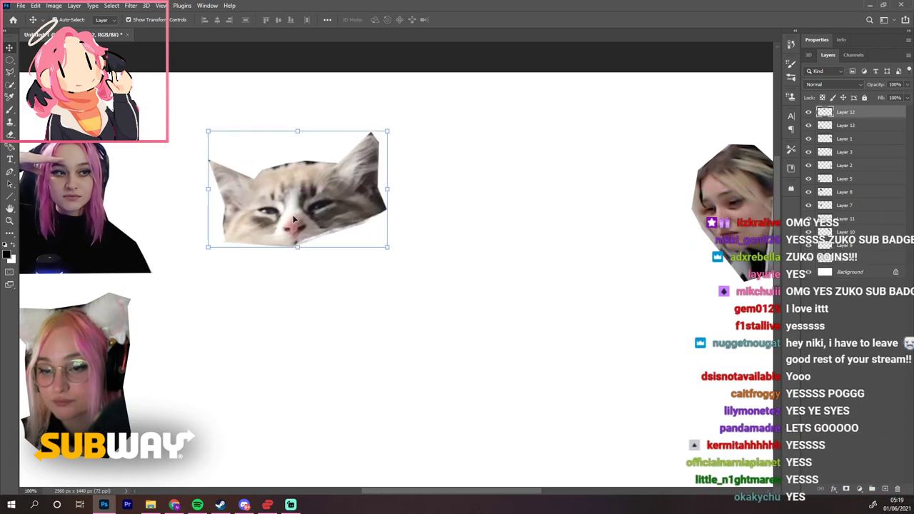
pyautogui.scroll(-5, 769, 233)
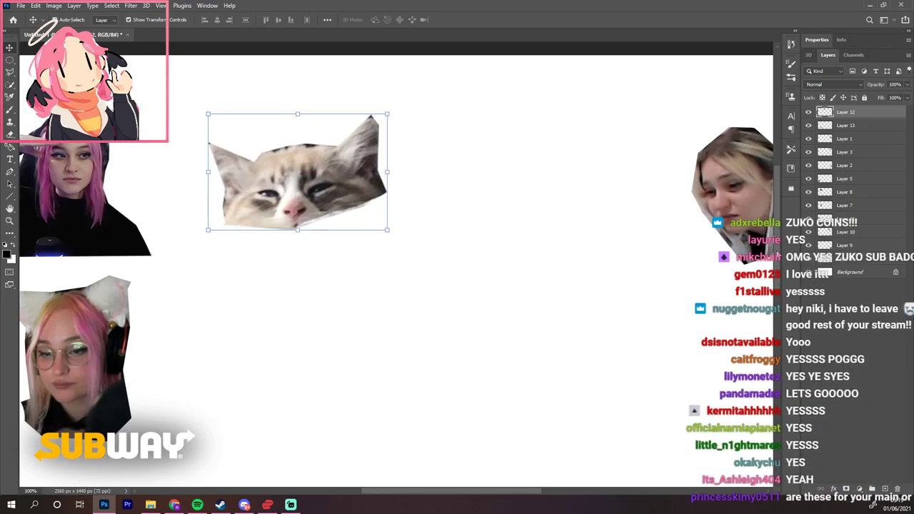
pyautogui.moveTo(514, 493); pyautogui.dragTo(446, 500)
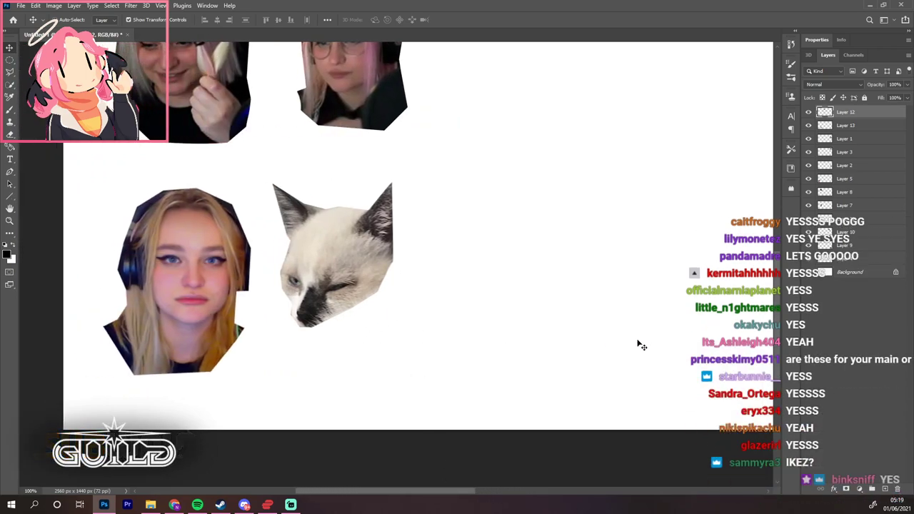
pyautogui.hotkey('ctrl', '-')
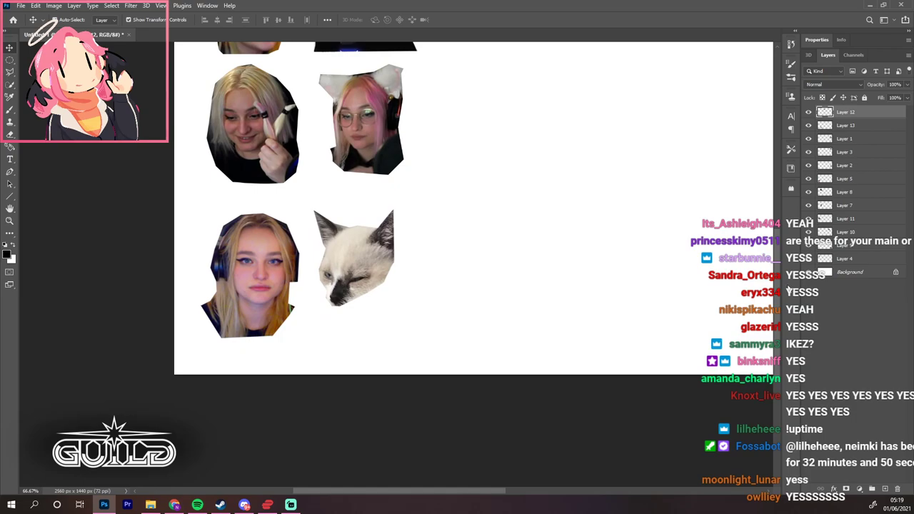
pyautogui.scroll(3, 779, 261)
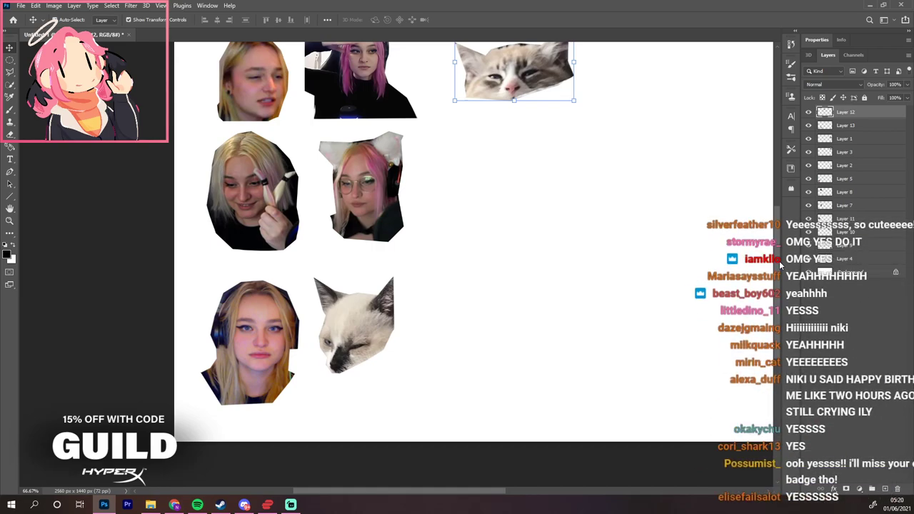
pyautogui.scroll(2, 630, 265)
pyautogui.scroll(-2, 651, 322)
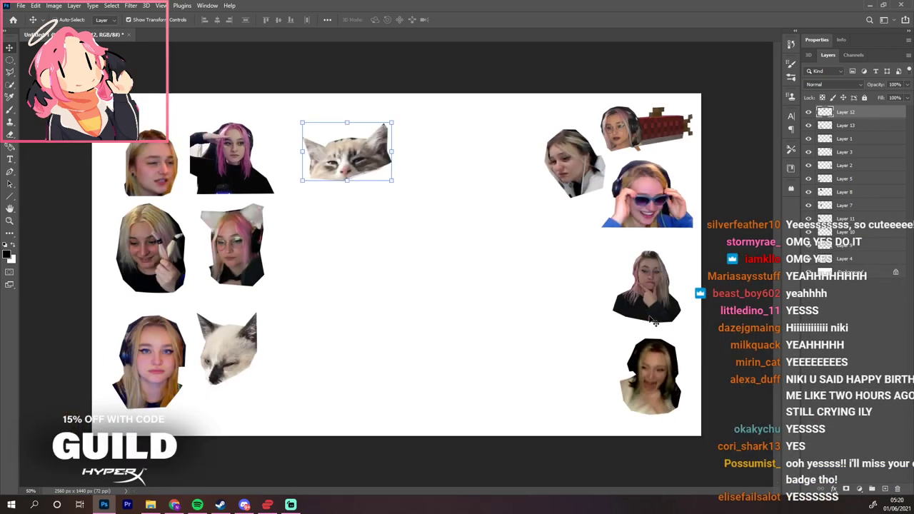
pyautogui.click(386, 270)
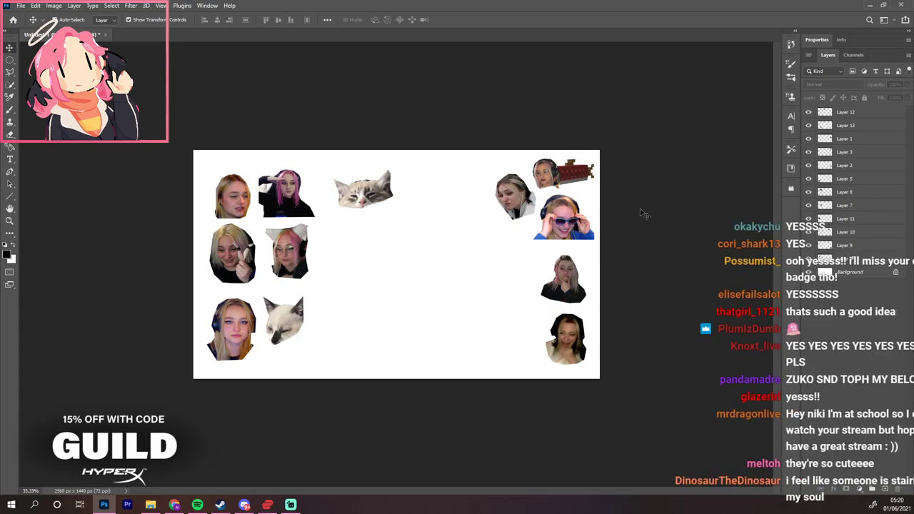
# Pull the frowning cut-out away from the right-hand group toward the canvas's middle and open the list of layers under it
pyautogui.moveTo(514, 200); pyautogui.dragTo(488, 227)
pyautogui.rightClick(481, 226)
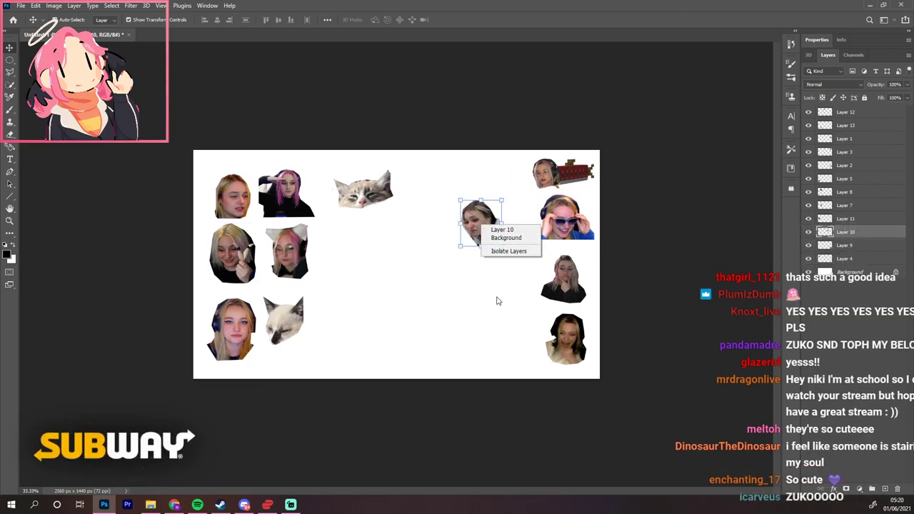
# Reposition the sad-face cutout on Layer 10 within the empty middle area of the emote sheet
pyautogui.click(498, 300)
pyautogui.hotkey('ctrl', '+')
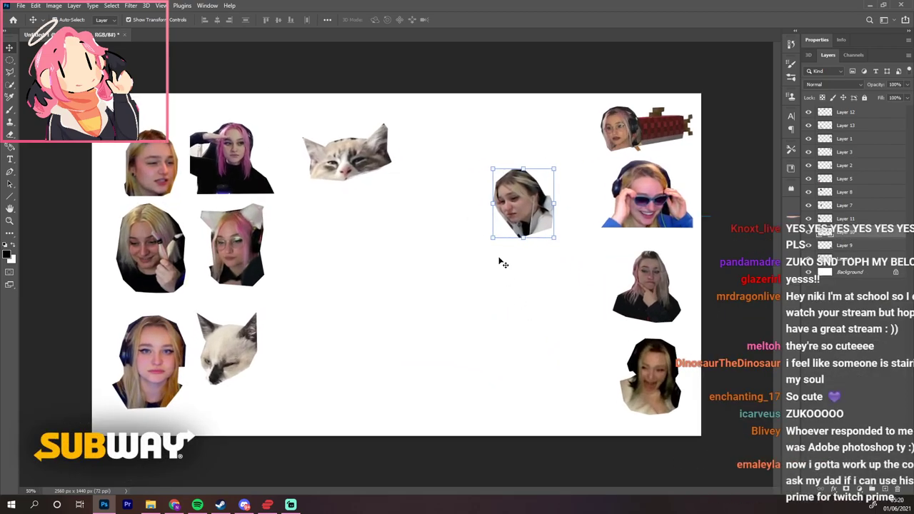
pyautogui.hotkey('ctrl', '+')
pyautogui.moveTo(512, 493); pyautogui.dragTo(541, 459)
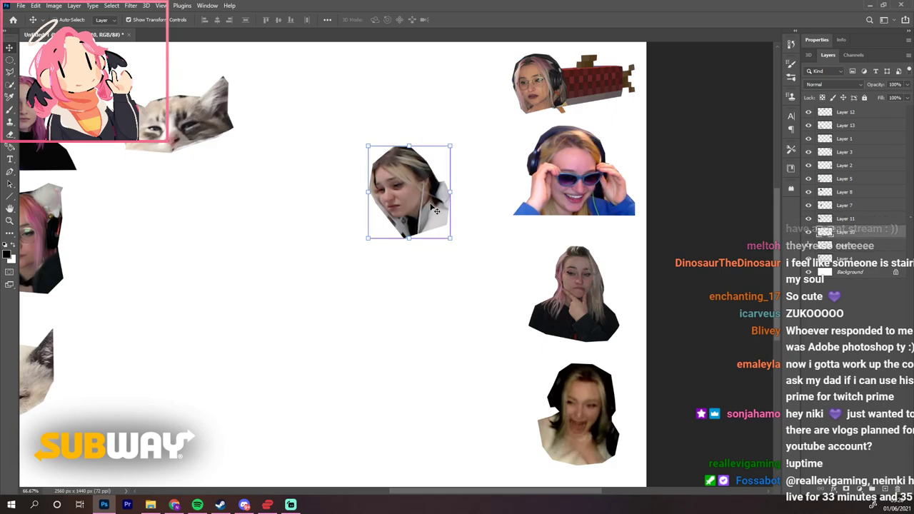
pyautogui.moveTo(425, 206); pyautogui.dragTo(393, 215)
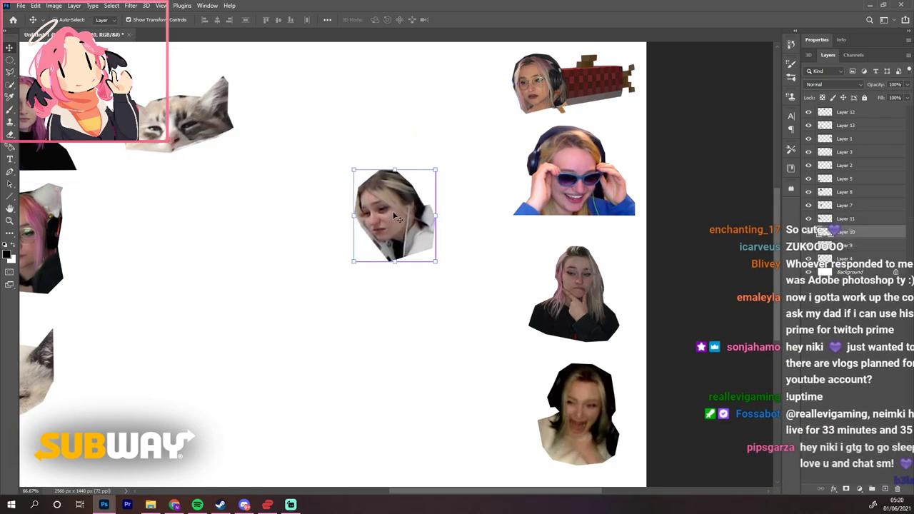
# Create a new blank document measuring 2560 x 1440 px
pyautogui.click(21, 5)
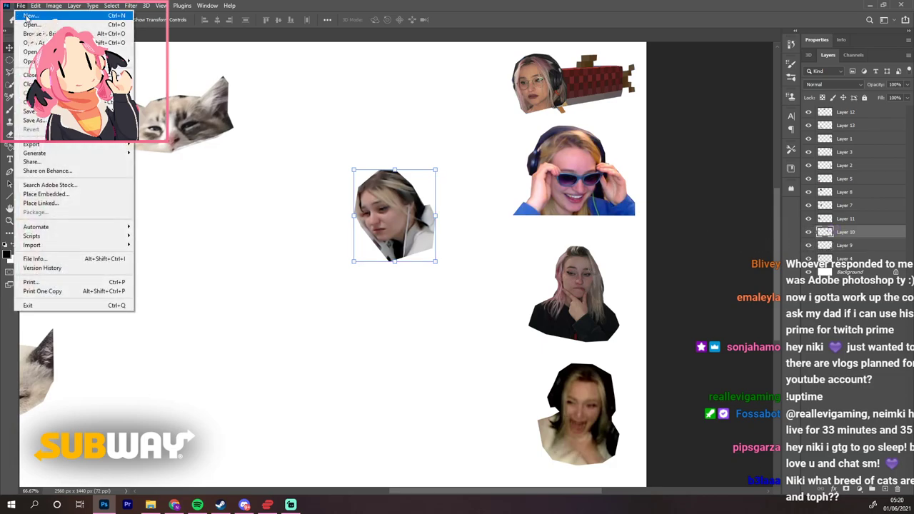
pyautogui.press('Escape')
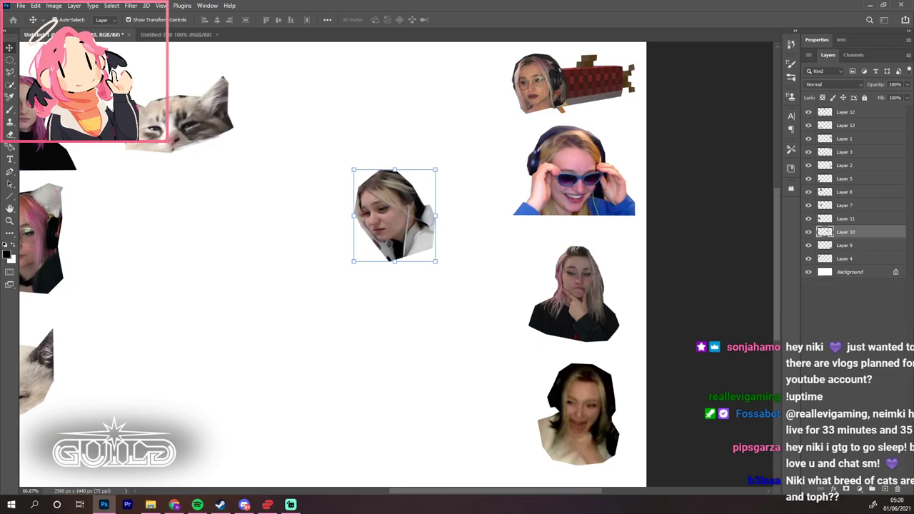
pyautogui.hotkey('ctrl', 'v')
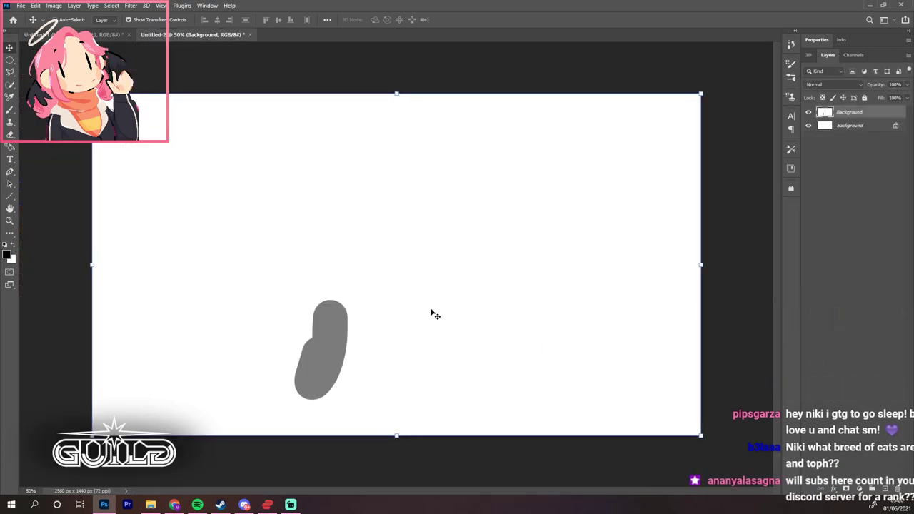
pyautogui.hotkey('ctrl', 'j')
pyautogui.hotkey('ctrl', 'alt', 'z')
pyautogui.hotkey('ctrl', 'alt', 'z')
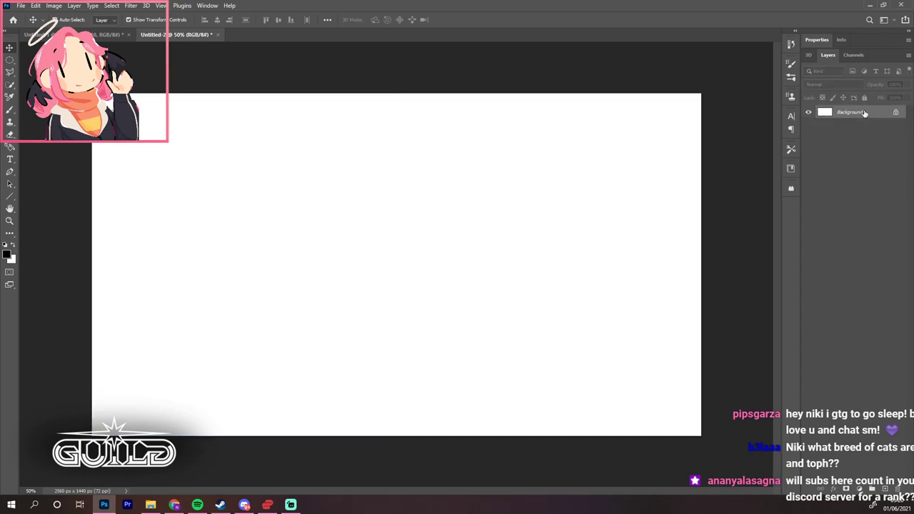
pyautogui.hotkey('ctrl', 'Tab')
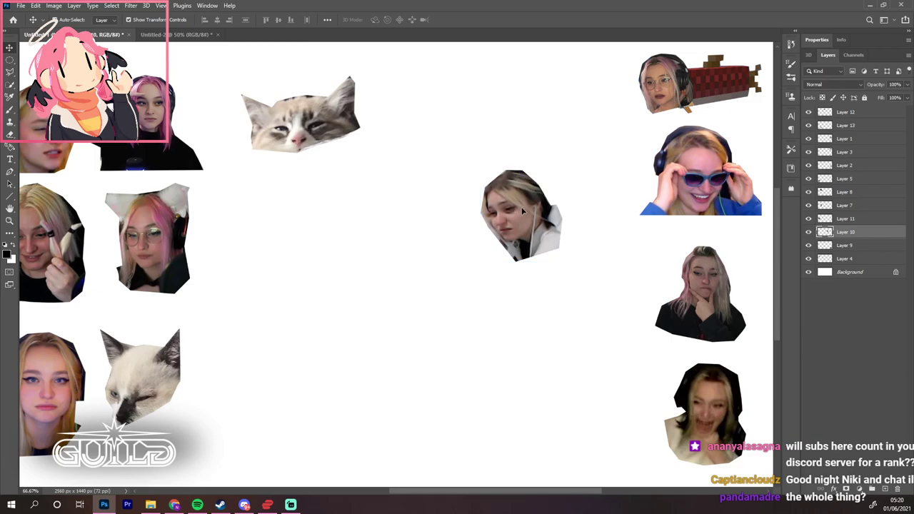
# Select the sad-face cutout in the emote sheet again and shift it slightly
pyautogui.moveTo(523, 211); pyautogui.dragTo(502, 223)
pyautogui.rightClick(502, 223)
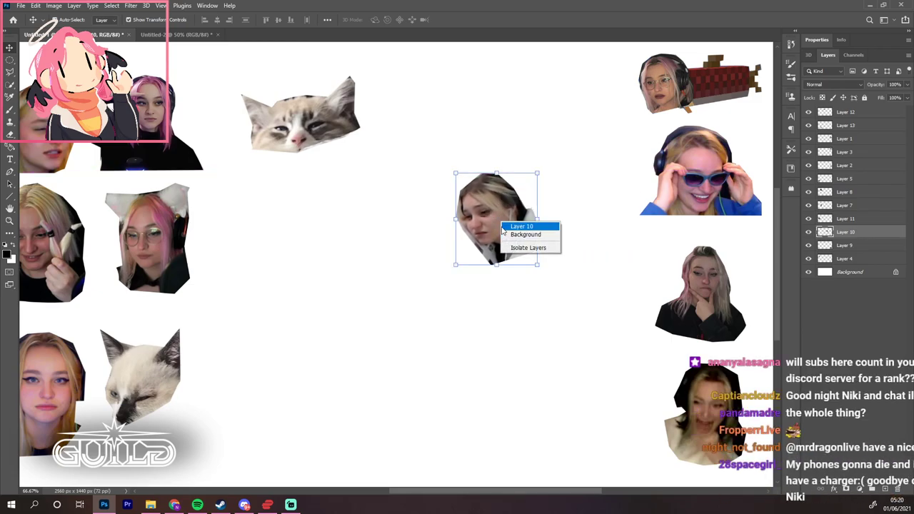
pyautogui.click(480, 220)
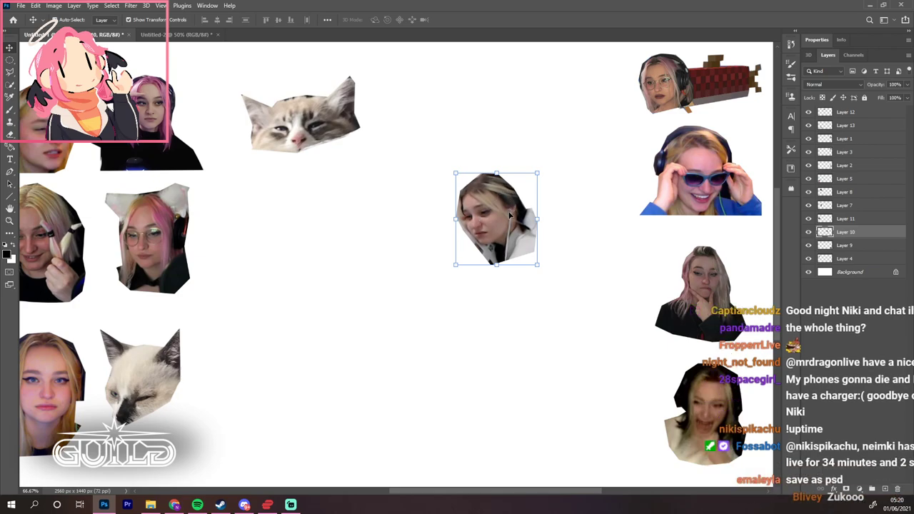
pyautogui.moveTo(500, 219)
pyautogui.mouseDown()
pyautogui.moveTo(504, 195)
pyautogui.moveTo(513, 216)
pyautogui.mouseUp()
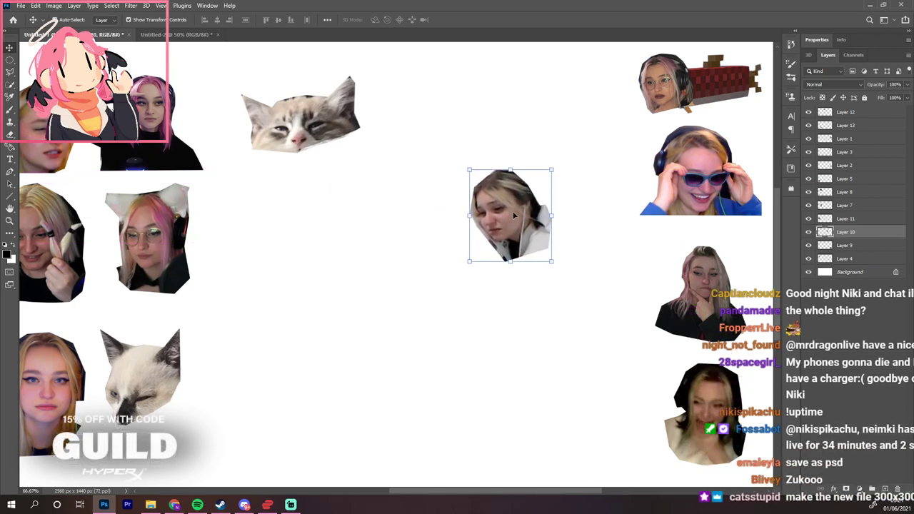
pyautogui.rightClick(875, 236)
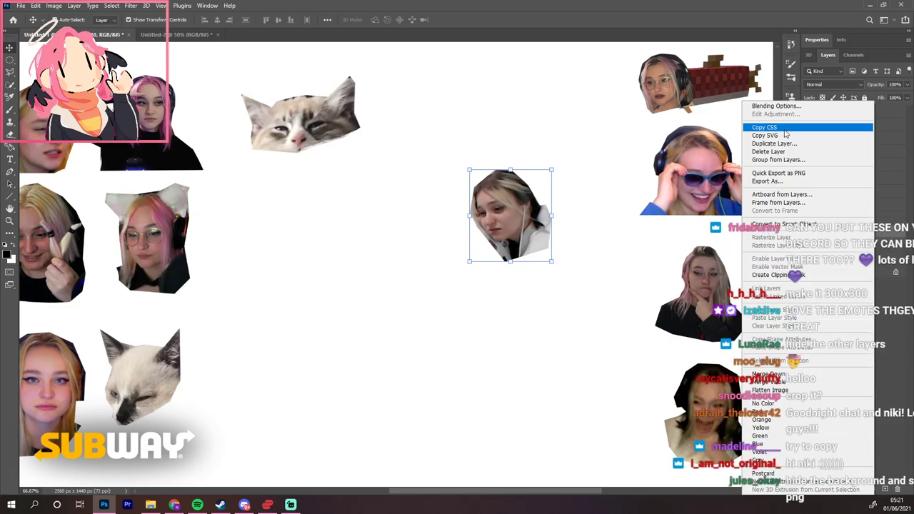
pyautogui.click(814, 271)
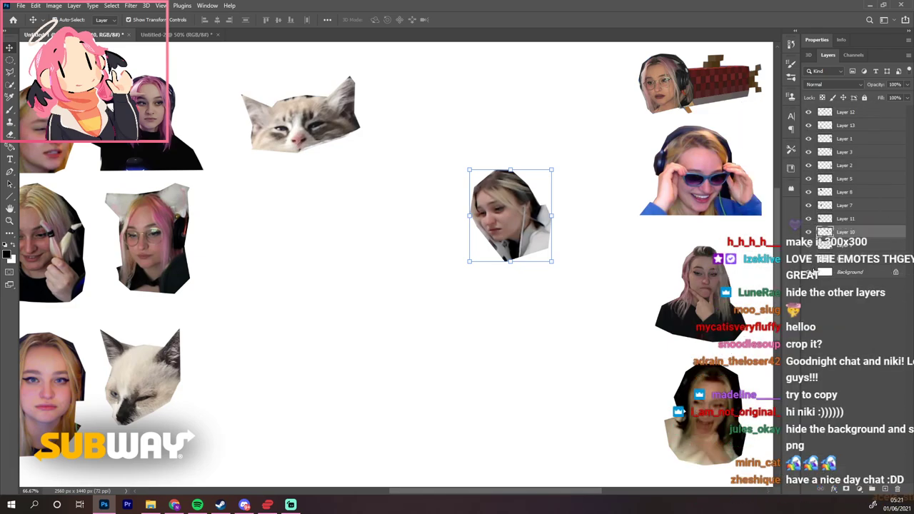
# Hide the emote sheet's Background layer and nudge the sad-face cutout slightly down
pyautogui.click(808, 274)
pyautogui.hotkey('ctrl', '-')
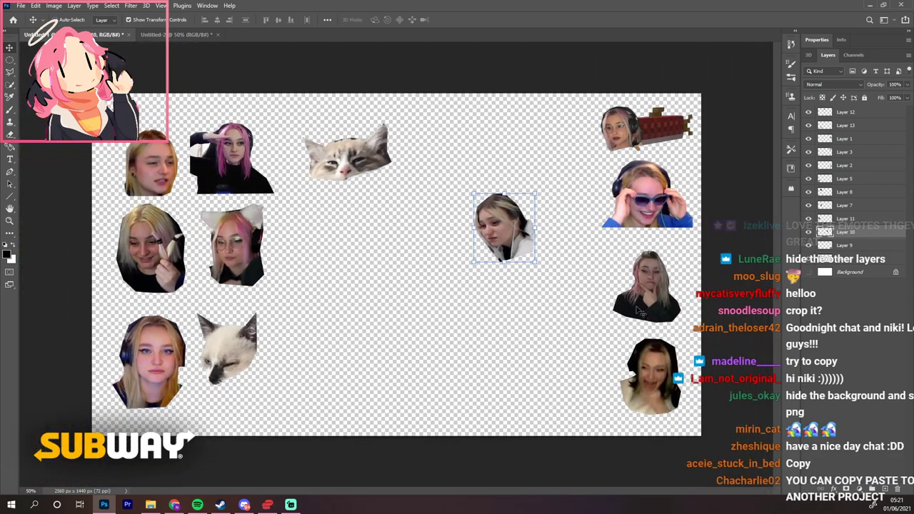
pyautogui.moveTo(507, 229); pyautogui.dragTo(508, 239)
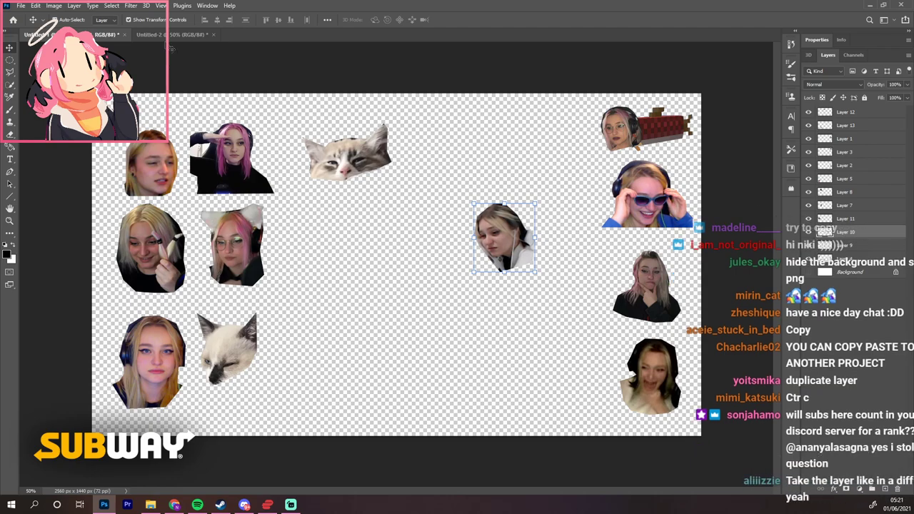
# Paste the sad-face cutout into the second document, hide its Background layer and move the cutout to the canvas's upper-left area
pyautogui.hotkey('ctrl', 'Tab')
pyautogui.hotkey('ctrl', 'v')
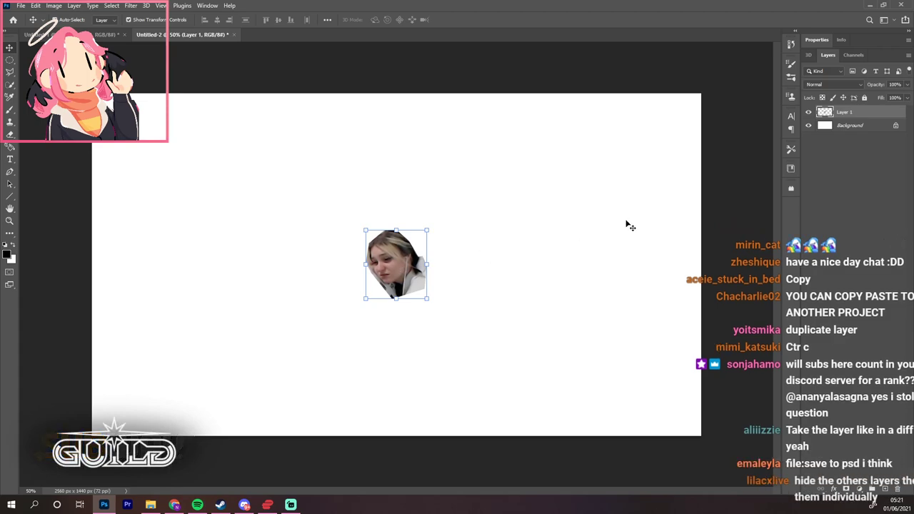
pyautogui.click(808, 125)
pyautogui.moveTo(392, 251); pyautogui.dragTo(237, 199)
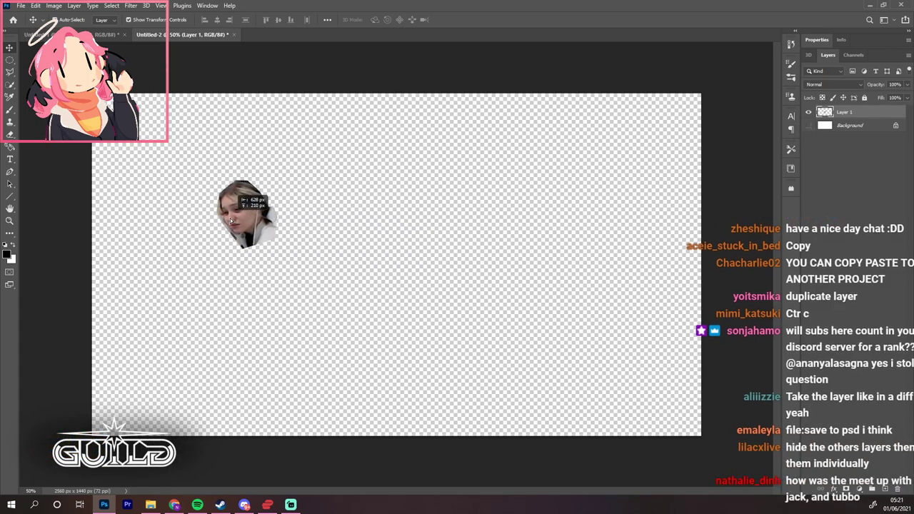
# Save the second document with its transparent background as 1.png and open that image in Photos
pyautogui.click(17, 6)
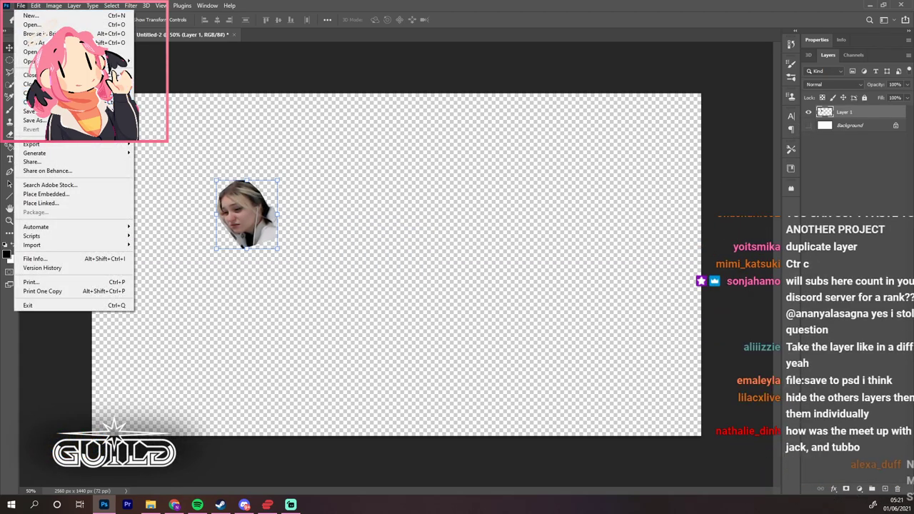
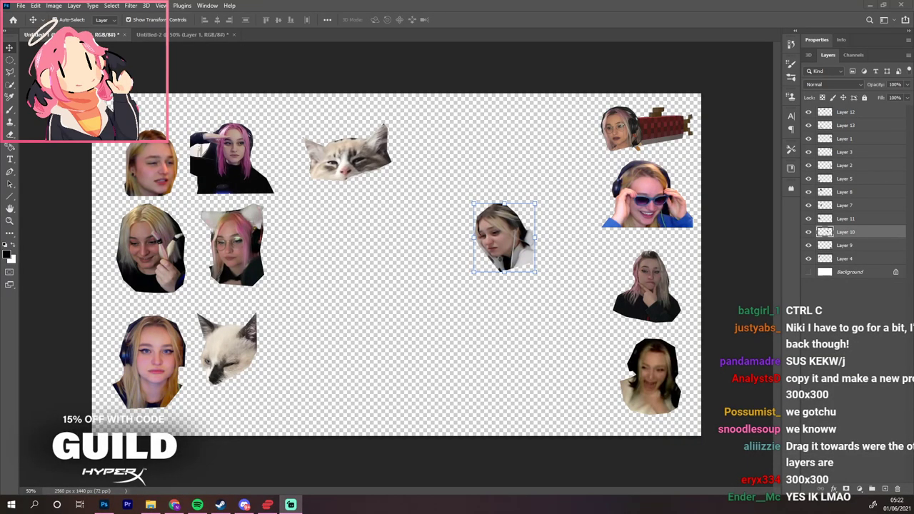
pyautogui.click(182, 34)
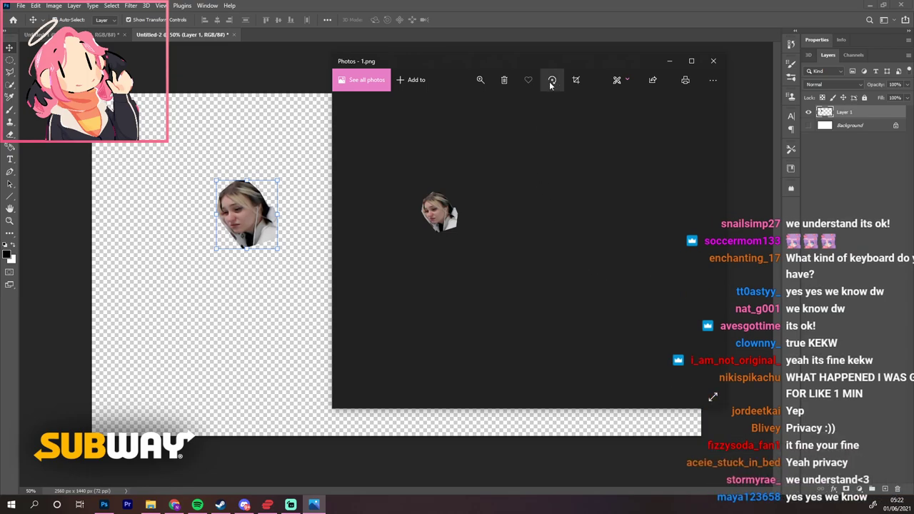
# Open 1.png for editing in Photos and crop it closely around the face with a custom aspect ratio
pyautogui.click(617, 79)
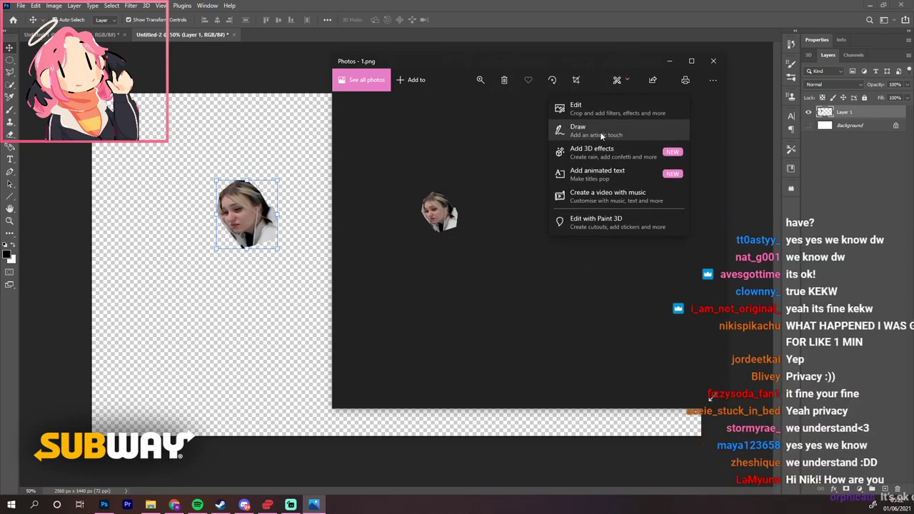
pyautogui.click(600, 109)
pyautogui.click(653, 168)
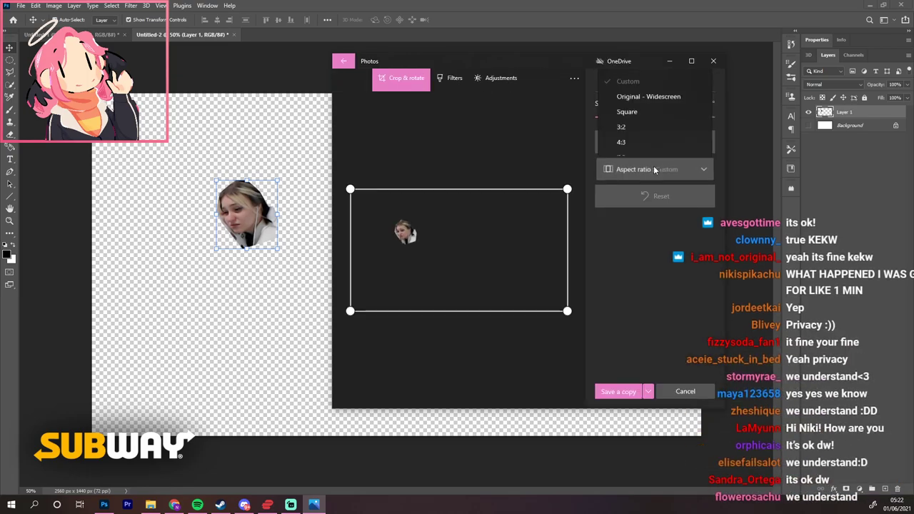
pyautogui.click(641, 47)
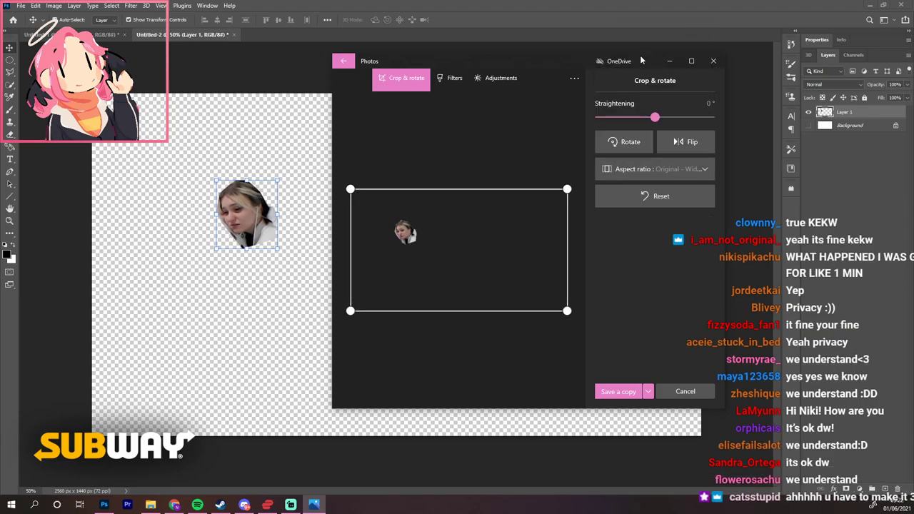
pyautogui.click(654, 161)
pyautogui.click(636, 32)
pyautogui.moveTo(567, 188); pyautogui.dragTo(421, 212)
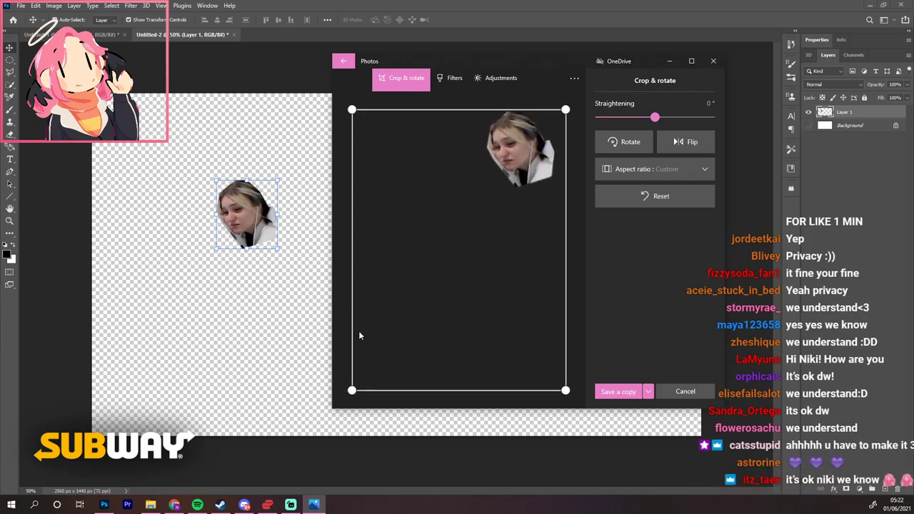
pyautogui.moveTo(358, 331); pyautogui.dragTo(479, 203)
pyautogui.moveTo(435, 273); pyautogui.dragTo(503, 285)
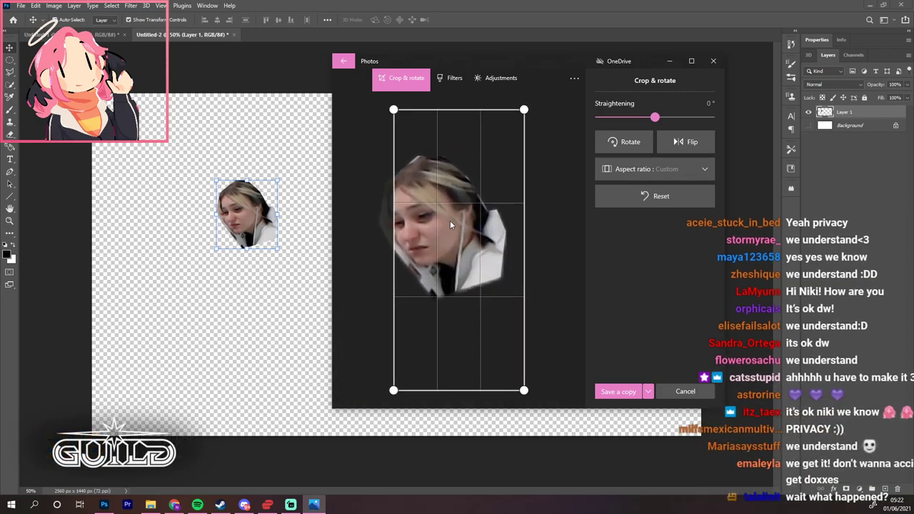
pyautogui.moveTo(523, 390); pyautogui.dragTo(527, 350)
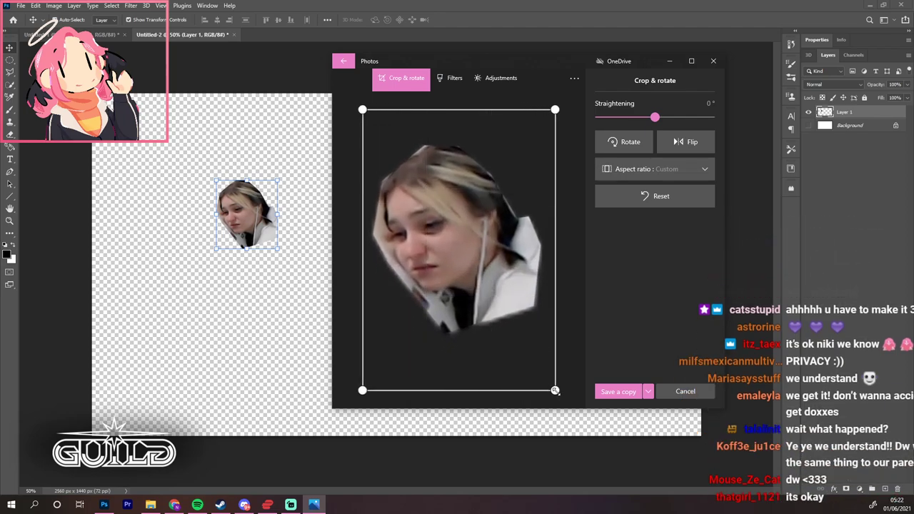
pyautogui.moveTo(556, 391); pyautogui.dragTo(560, 367)
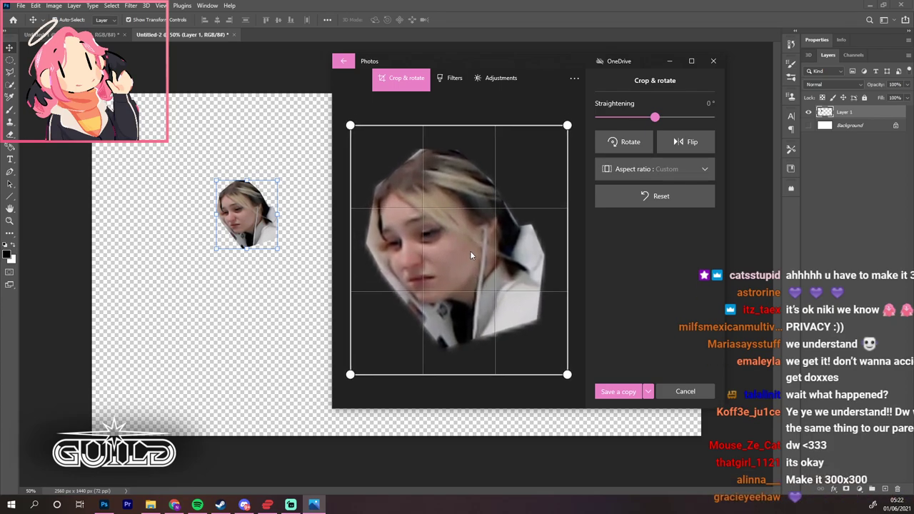
# Set the crop's aspect ratio to Square, save the cropped face image and close the Photos windows
pyautogui.click(661, 170)
pyautogui.click(633, 90)
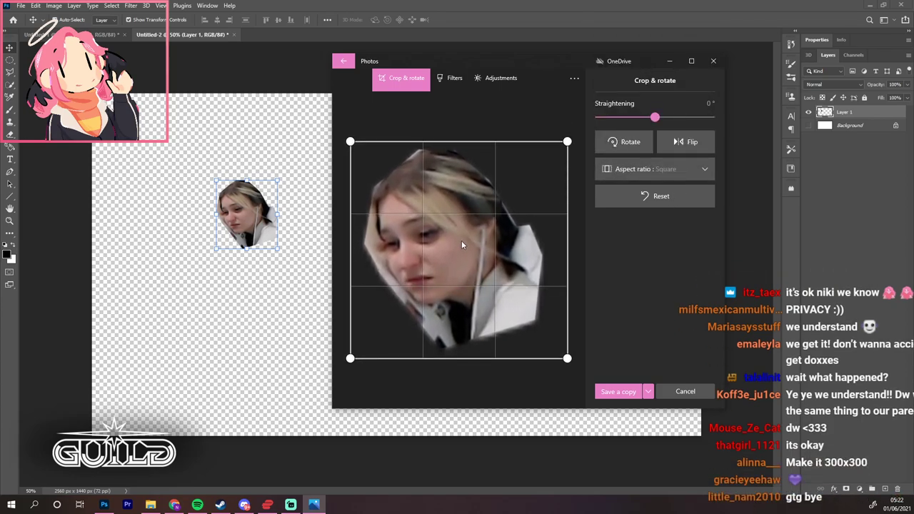
pyautogui.click(630, 389)
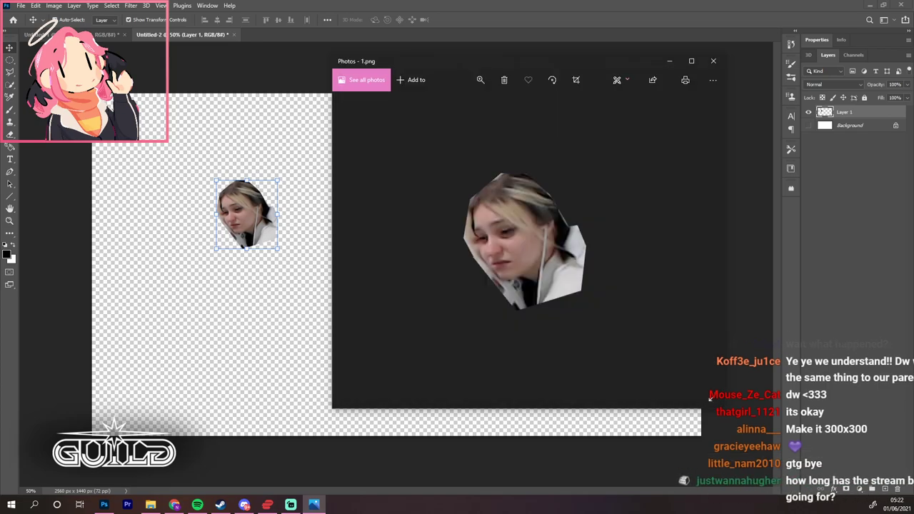
pyautogui.click(714, 61)
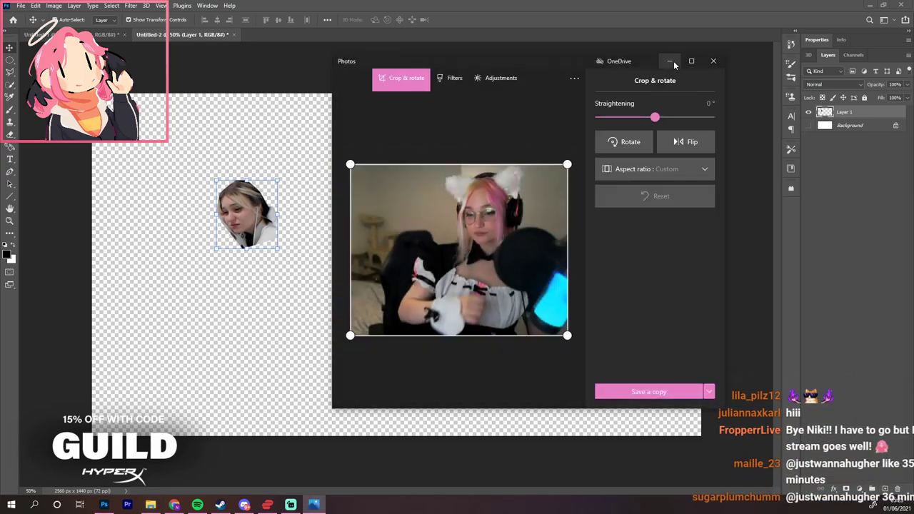
pyautogui.click(712, 61)
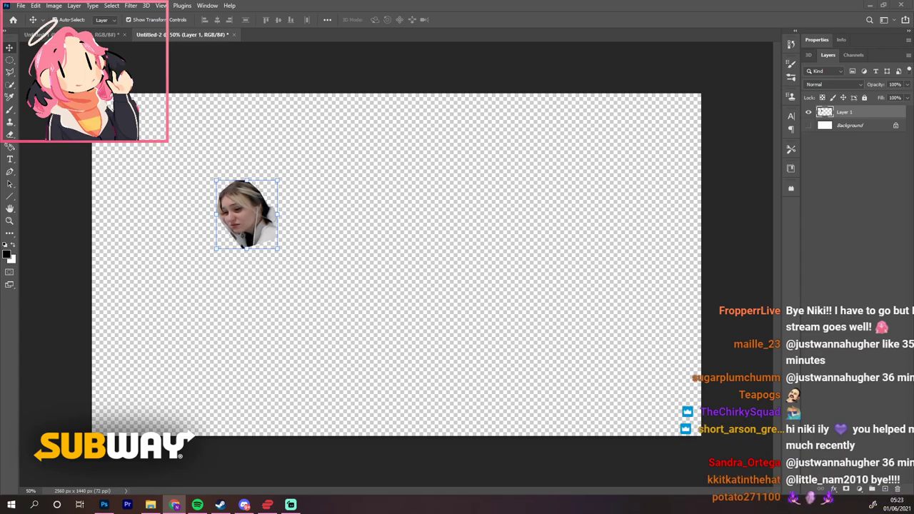
# Switch to the Twitch emote upload form in Chrome and enter SAD as the Tier 1 emote name
pyautogui.hotkey('alt', 'Tab')
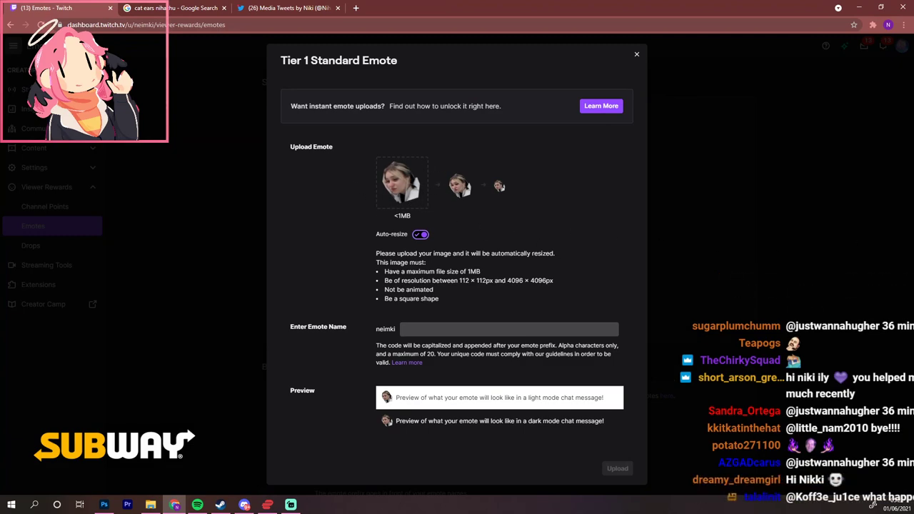
pyautogui.click(552, 329)
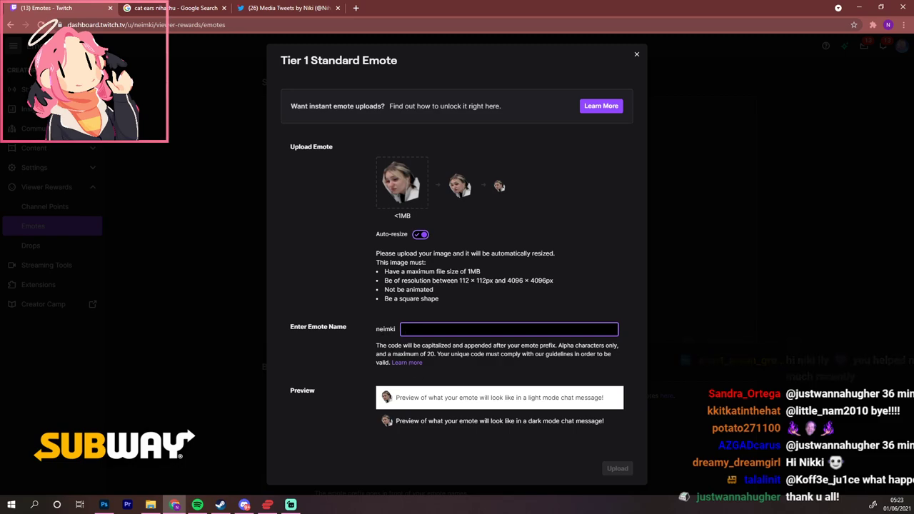
pyautogui.write('D')
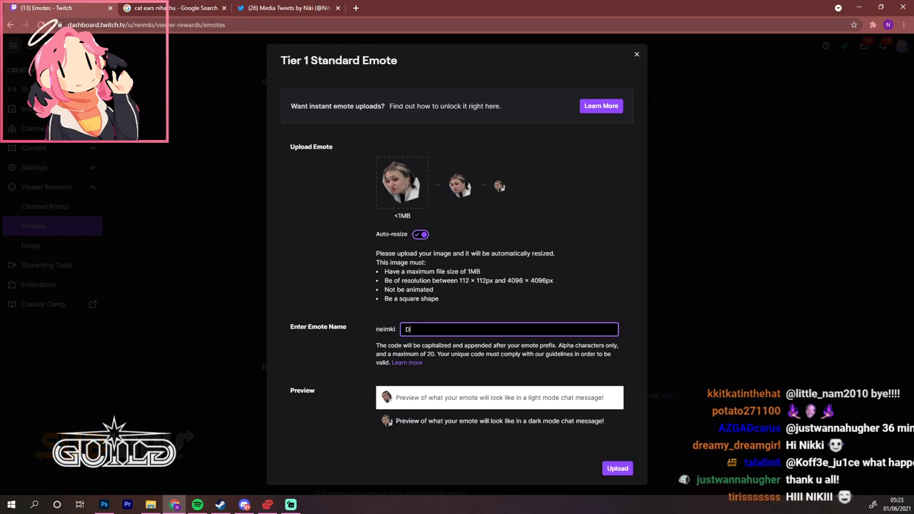
pyautogui.press('BackSpace')
pyautogui.write('SAO')
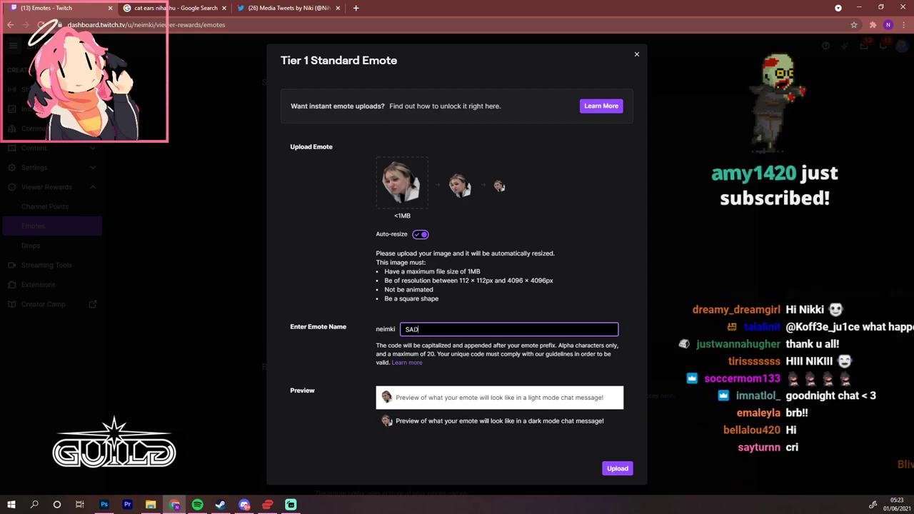
# Replace the Tier 1 emote name with cri
pyautogui.press('BackSpace')
pyautogui.press('BackSpace')
pyautogui.press('BackSpace')
pyautogui.write('cir')
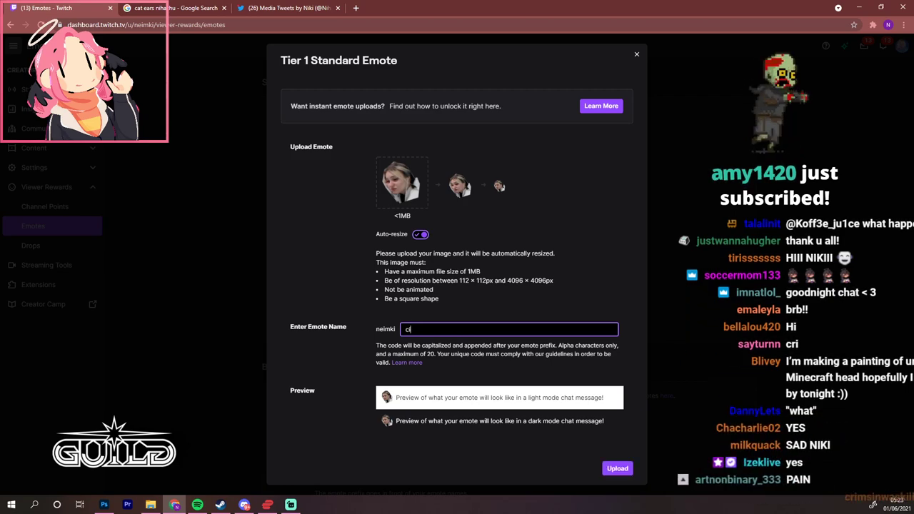
pyautogui.press('BackSpace')
pyautogui.press('BackSpace')
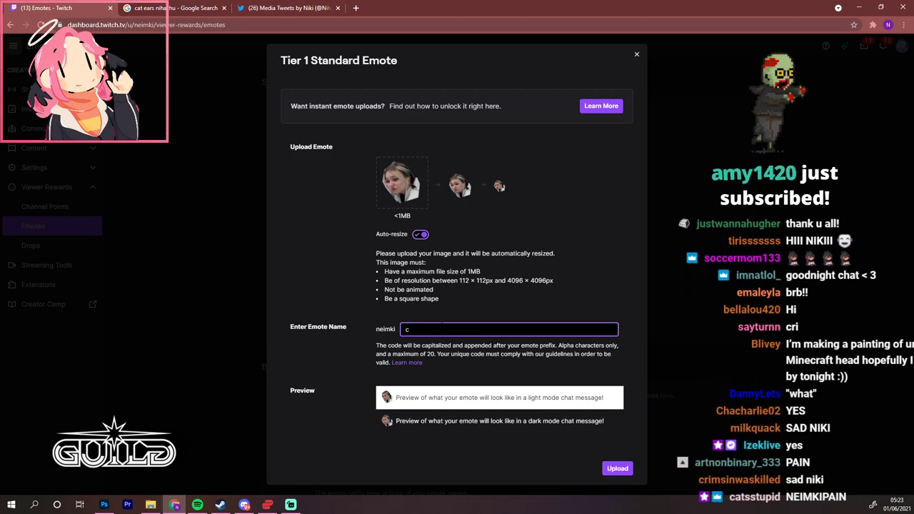
pyautogui.write('ri')
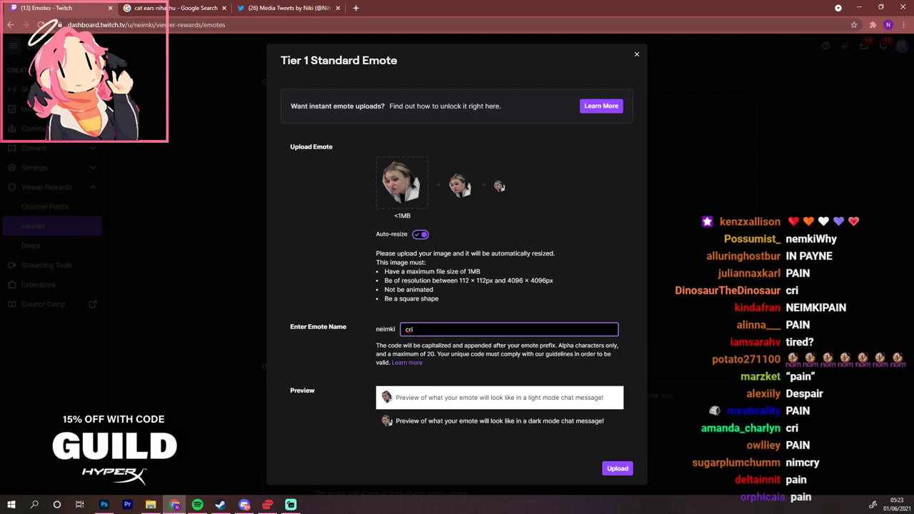
# Rename the Tier 1 emote as pain and upload it
pyautogui.press('BackSpace')
pyautogui.press('BackSpace')
pyautogui.press('BackSpace')
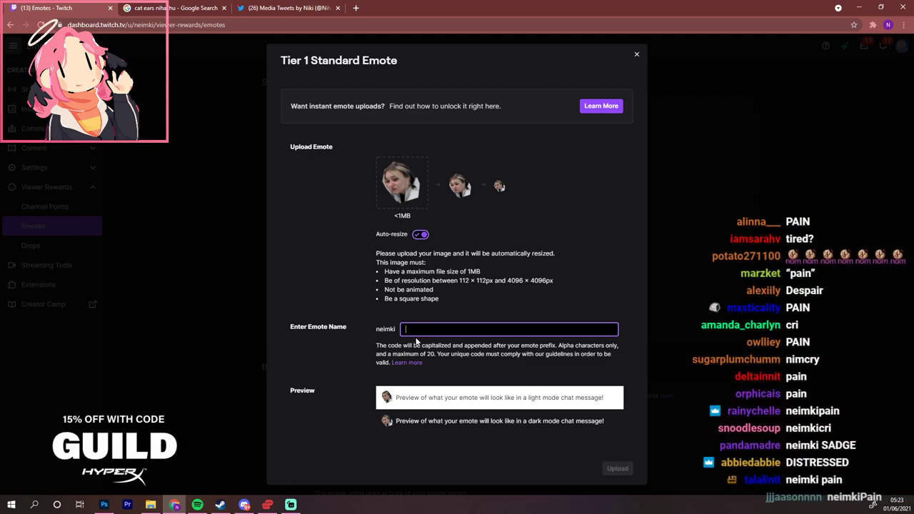
pyautogui.write('pain')
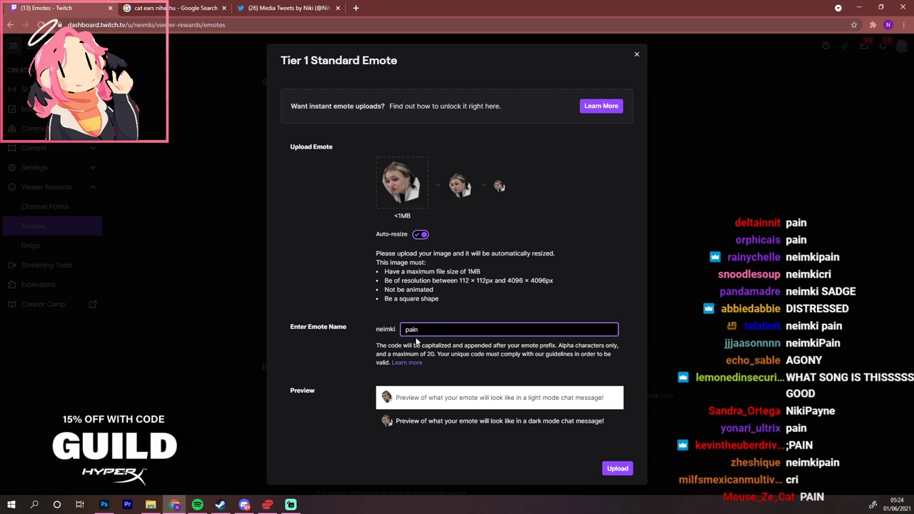
pyautogui.click(617, 469)
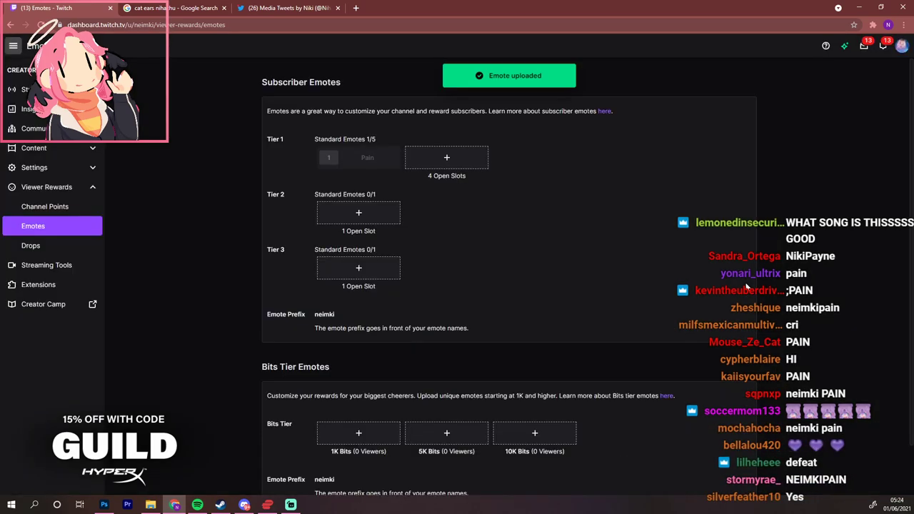
pyautogui.moveTo(348, 158)
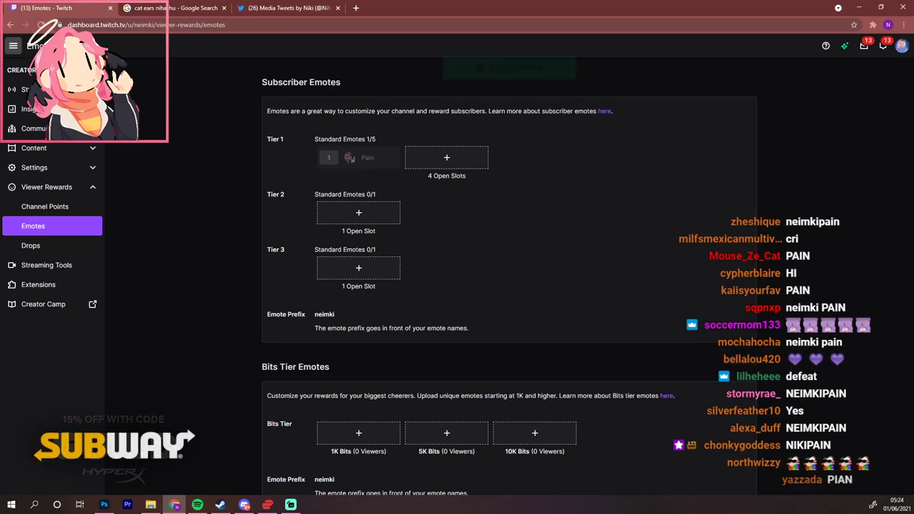
# Switch to Photoshop and replace the face cutout in the second document with the sunglasses cutout from the emote sheet
pyautogui.hotkey('alt', 'Tab')
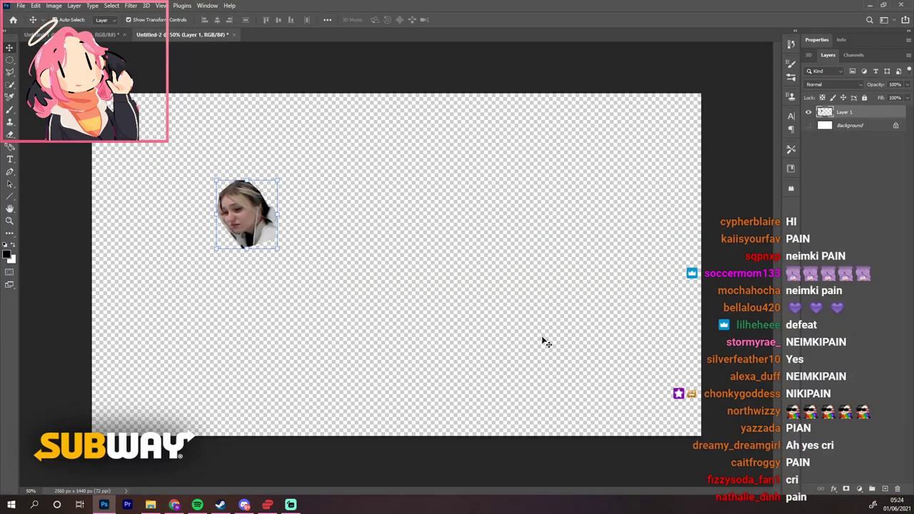
pyautogui.press('Delete')
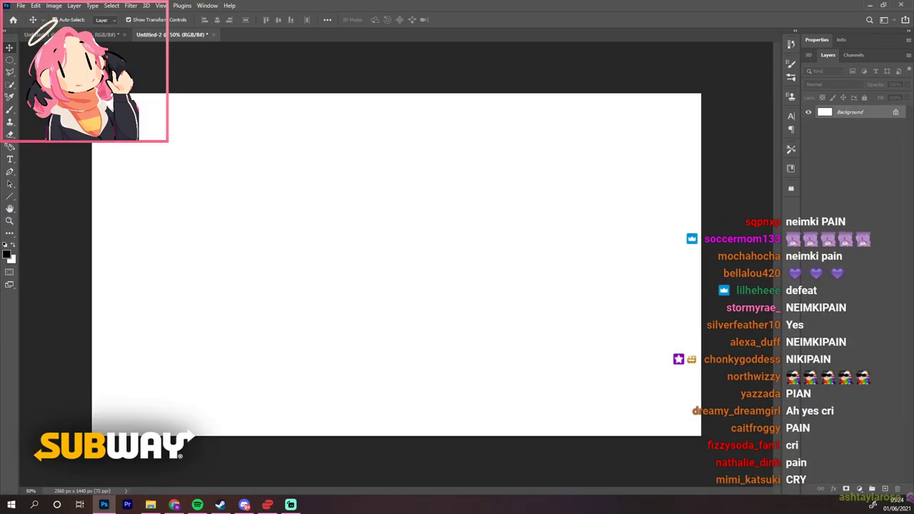
pyautogui.hotkey('ctrl', 'Tab')
pyautogui.click(626, 203)
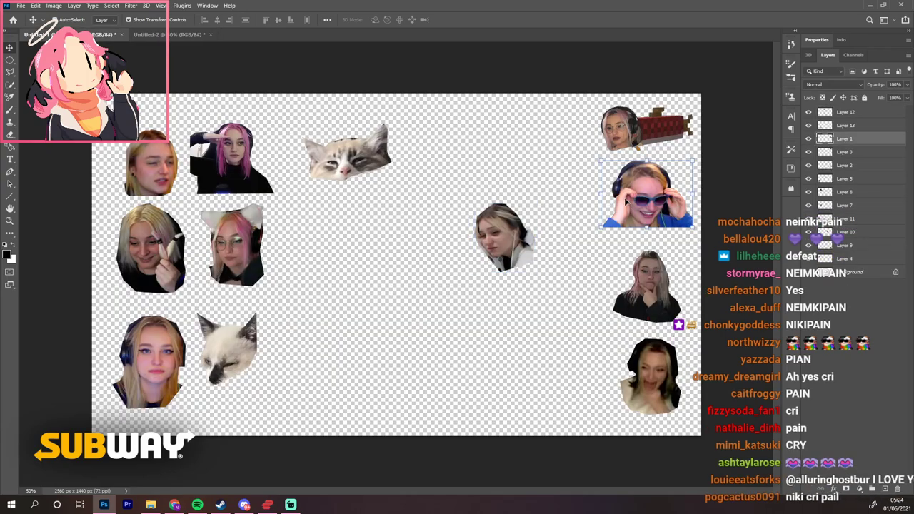
pyautogui.moveTo(657, 203); pyautogui.dragTo(652, 210)
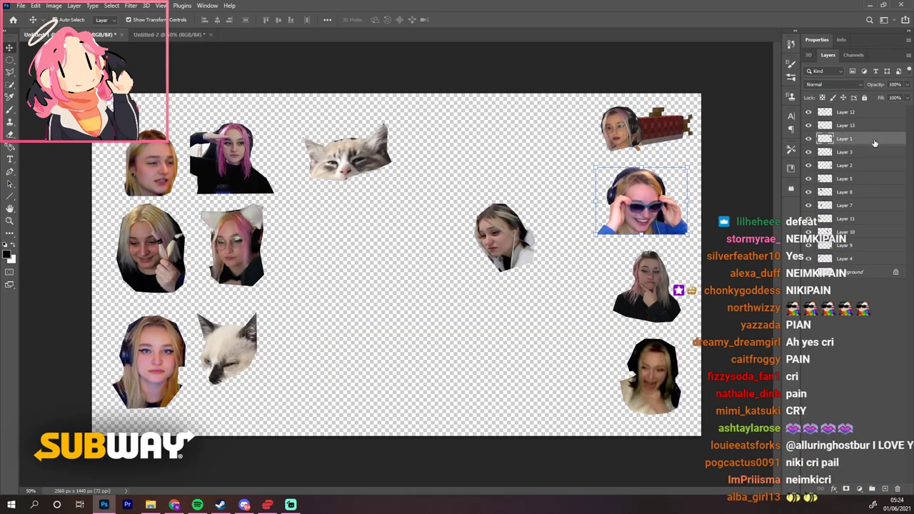
pyautogui.rightClick(875, 142)
pyautogui.press('Escape')
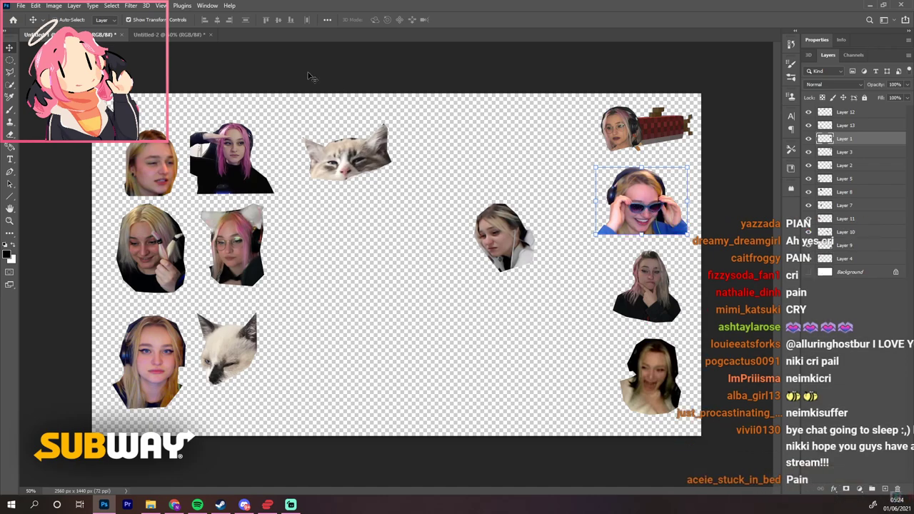
pyautogui.moveTo(168, 41); pyautogui.dragTo(248, 202)
# Hide the second document's Background layer and enlarge the sunglasses cutout to about twice its size
pyautogui.click(809, 126)
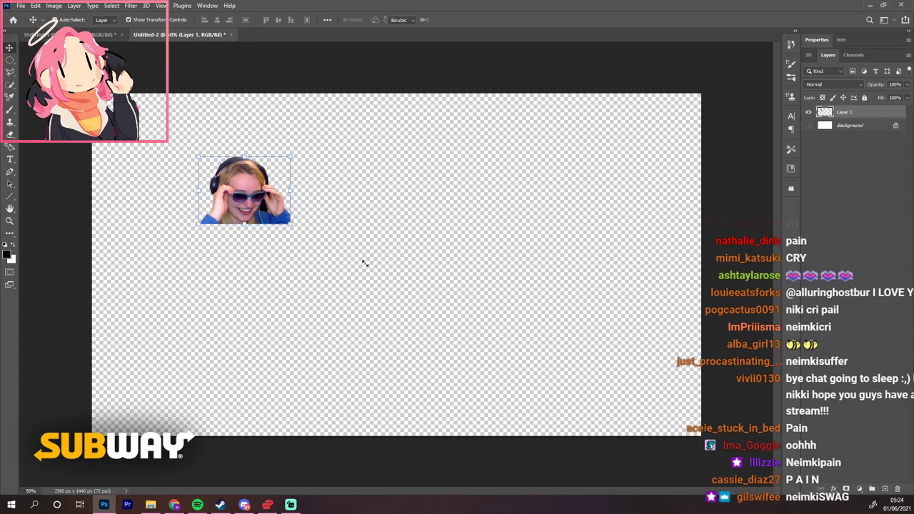
pyautogui.moveTo(365, 263); pyautogui.dragTo(378, 285)
pyautogui.moveTo(286, 221); pyautogui.dragTo(272, 221)
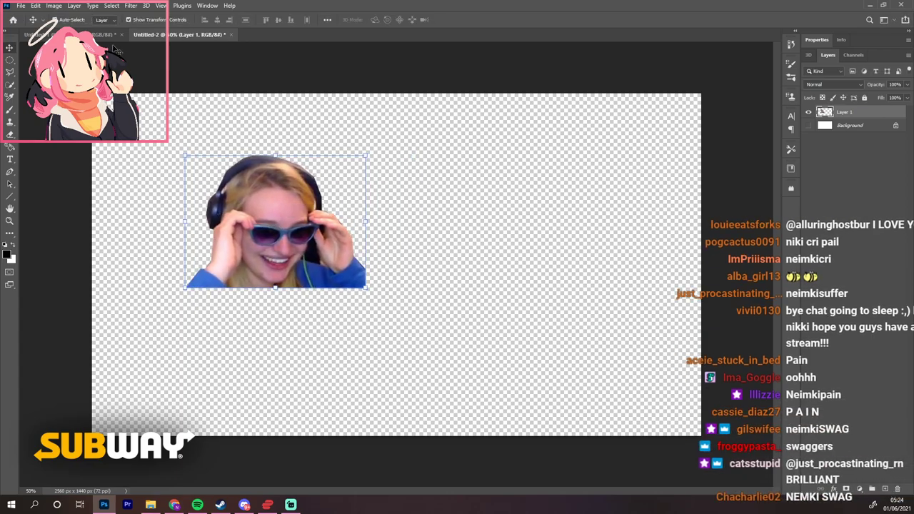
# Quick-export the second document as a PNG named 2.png in the emotes folder
pyautogui.click(18, 5)
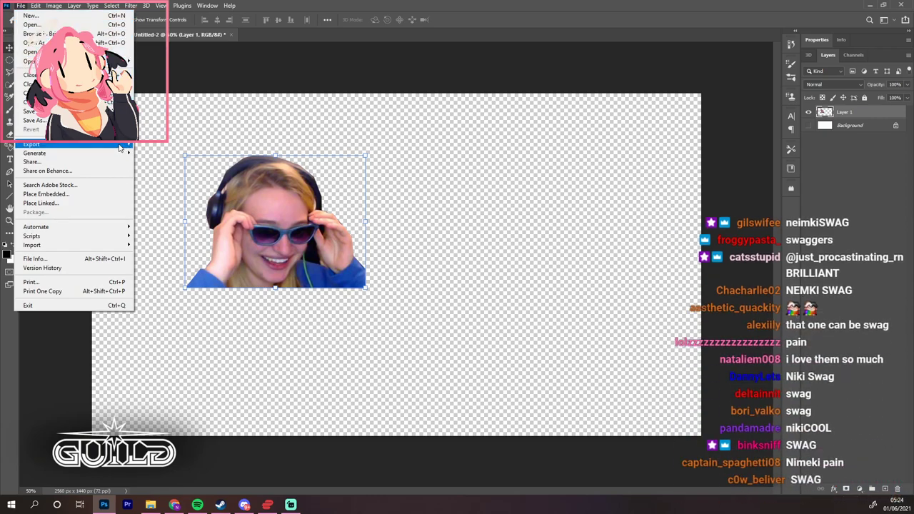
pyautogui.moveTo(118, 144)
pyautogui.click(169, 151)
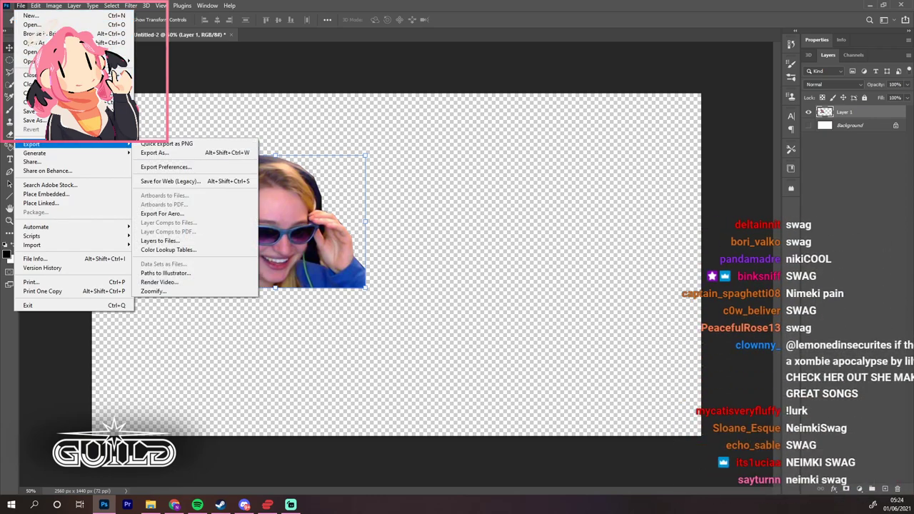
pyautogui.click(166, 143)
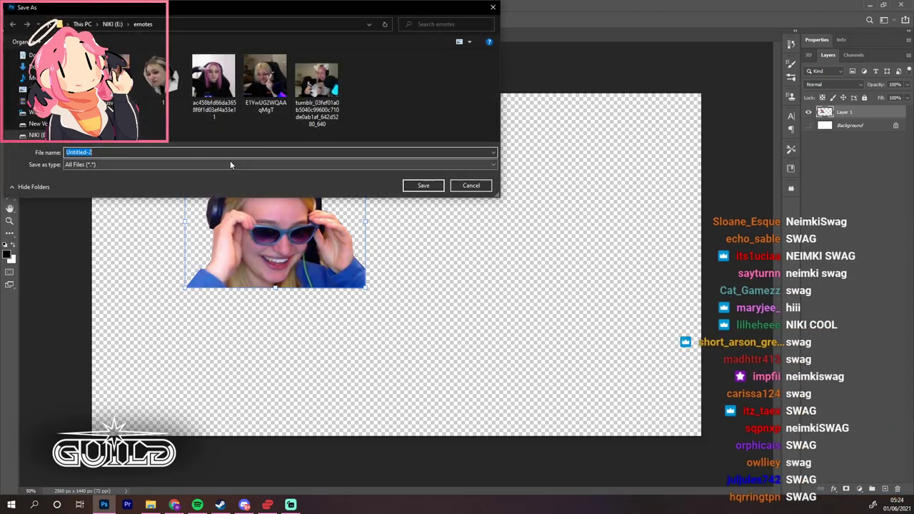
pyautogui.write('s')
pyautogui.click(422, 185)
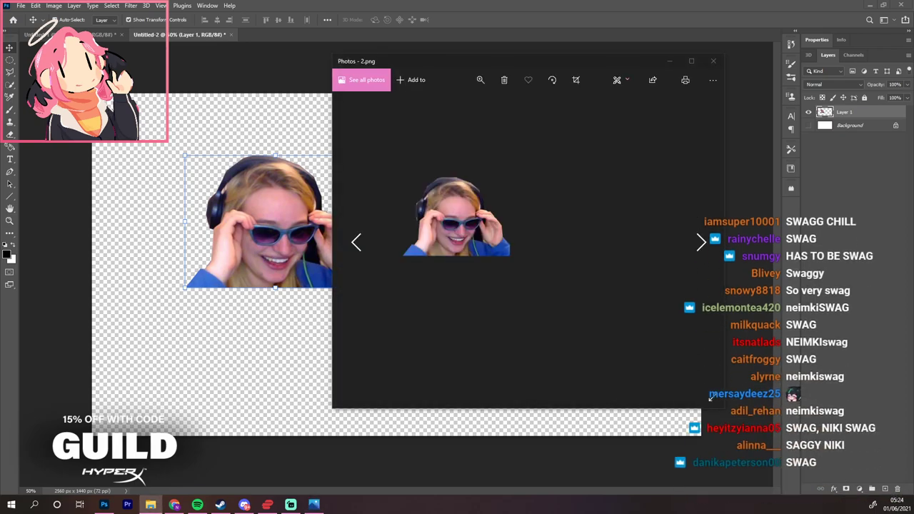
# Open 2.png for editing in Photos and set the crop's aspect ratio to Square
pyautogui.click(711, 397)
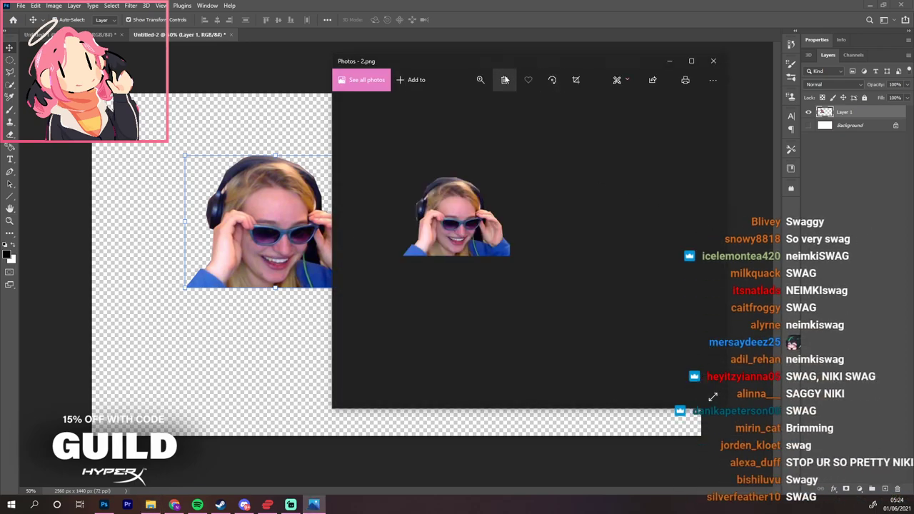
pyautogui.click(620, 80)
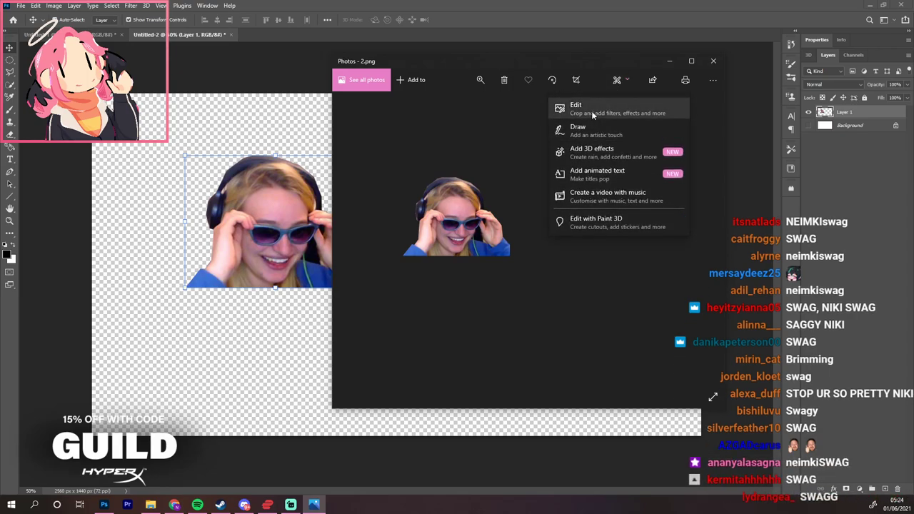
pyautogui.click(592, 112)
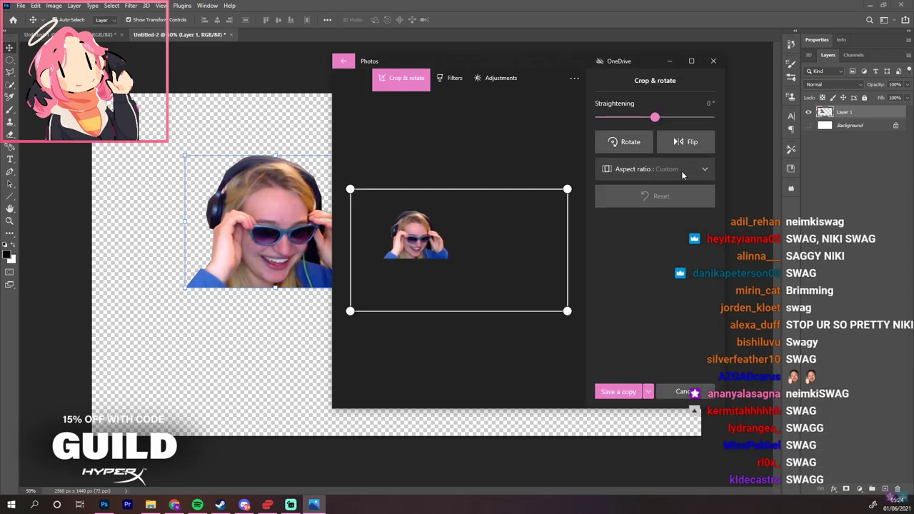
pyautogui.click(681, 171)
pyautogui.click(641, 59)
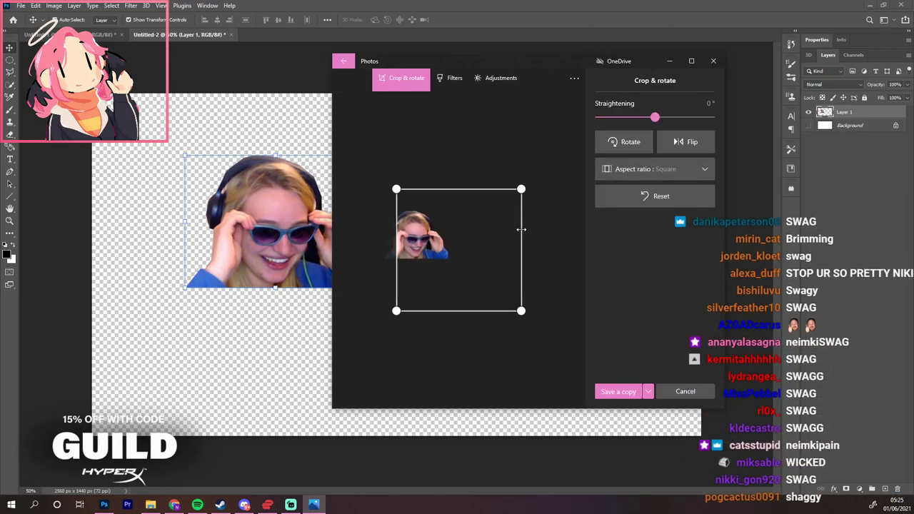
# Shrink the square crop around the sunglasses cutout and align the cutout with the crop's lower edge
pyautogui.moveTo(521, 229); pyautogui.dragTo(474, 292)
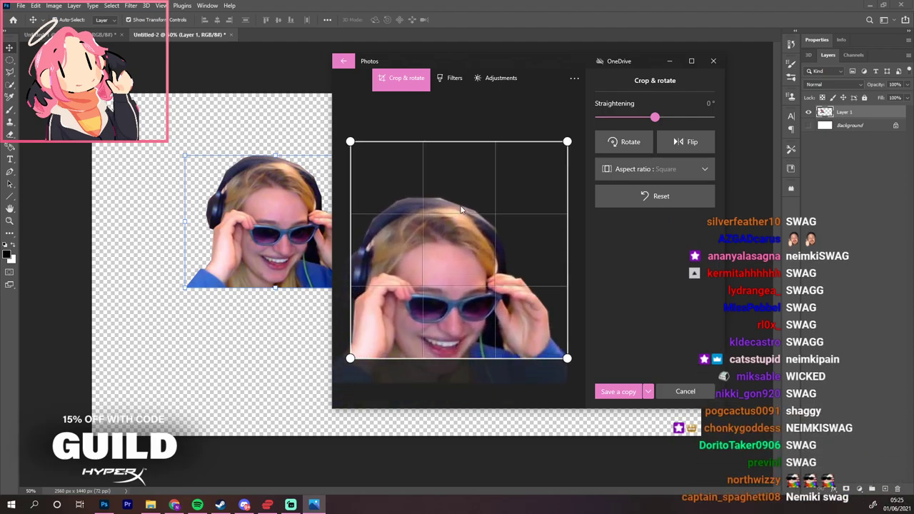
pyautogui.moveTo(462, 209); pyautogui.dragTo(462, 165)
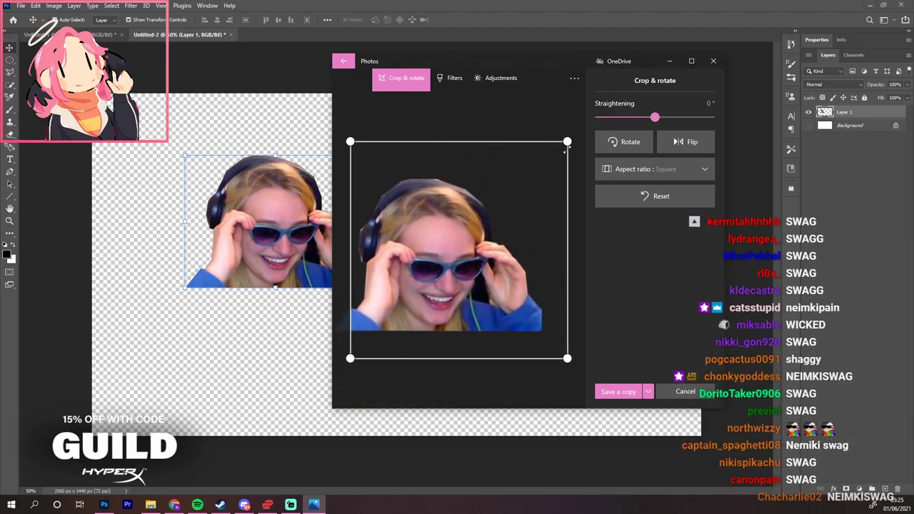
pyautogui.scroll(2, 489, 261)
pyautogui.moveTo(488, 260); pyautogui.dragTo(499, 292)
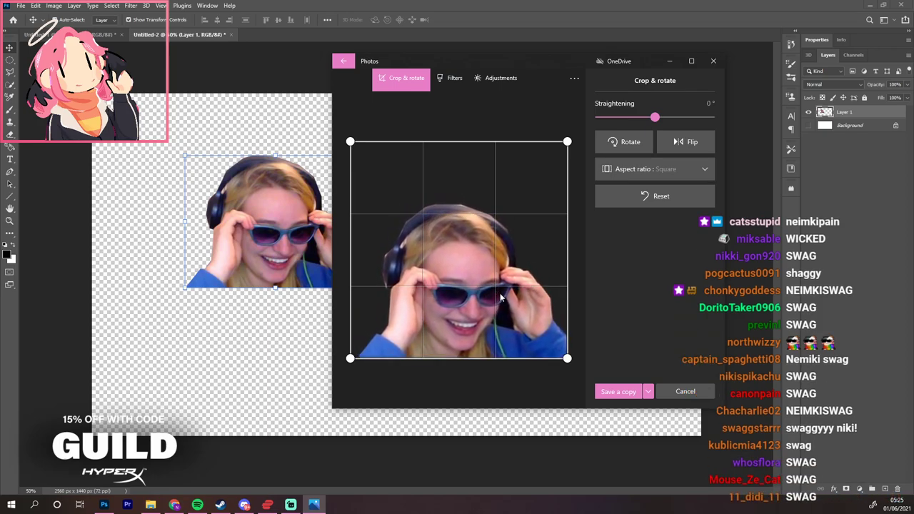
pyautogui.click(648, 392)
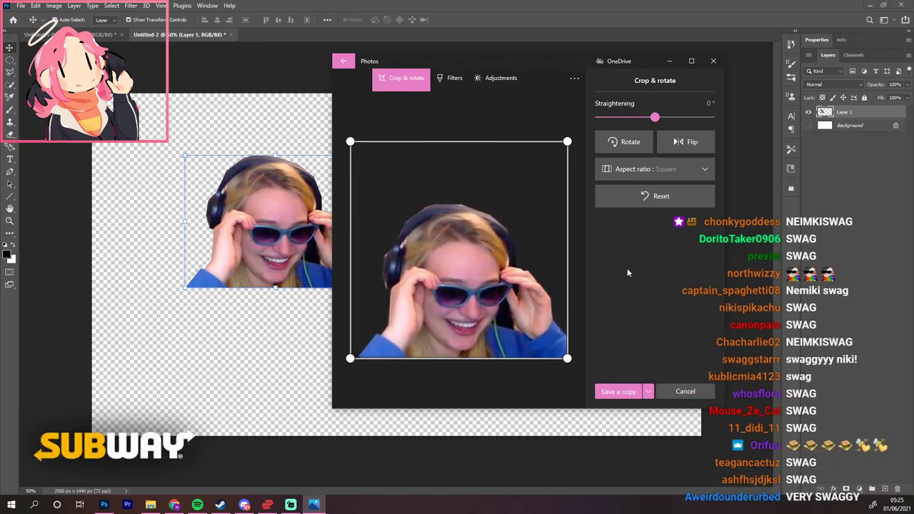
# Fine-tune the crop corners around the sunglasses cutout, save the result as 2.png and close Photos
pyautogui.moveTo(566, 141); pyautogui.dragTo(563, 144)
pyautogui.moveTo(564, 146); pyautogui.dragTo(567, 141)
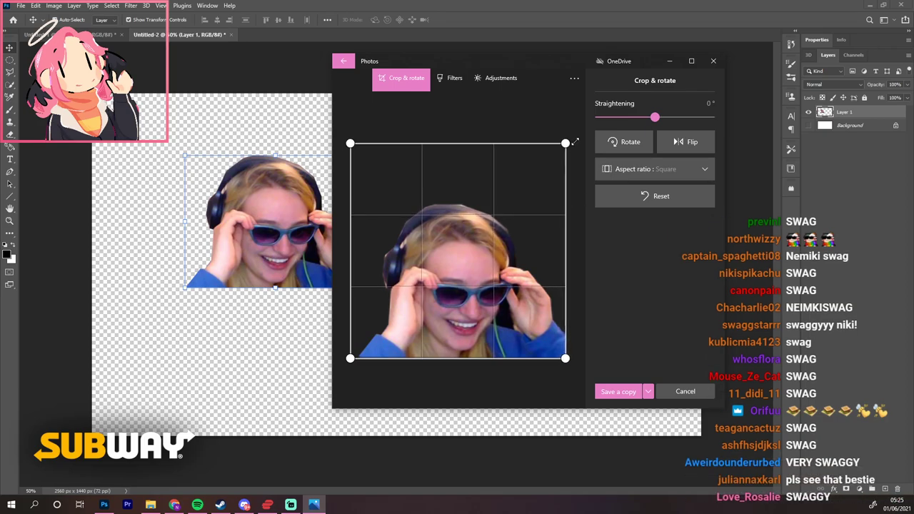
pyautogui.moveTo(353, 356); pyautogui.dragTo(350, 359)
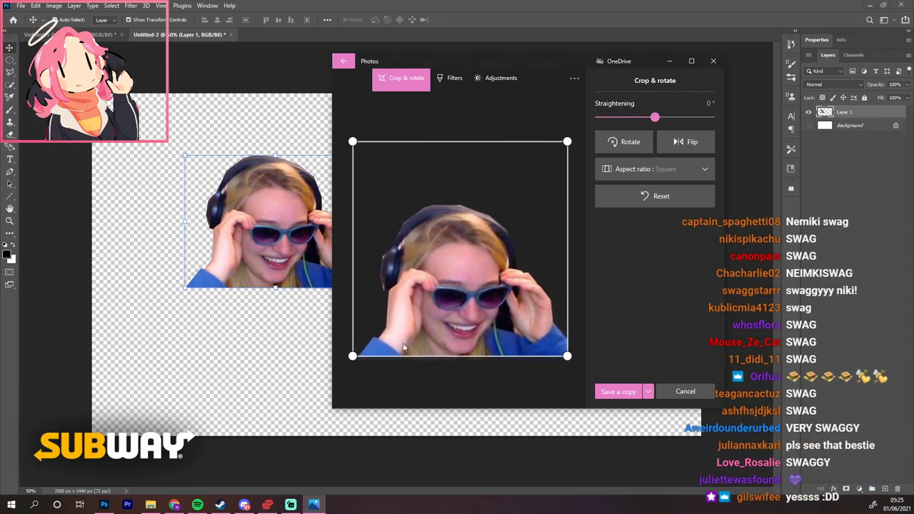
pyautogui.moveTo(473, 307); pyautogui.dragTo(472, 309)
pyautogui.click(648, 394)
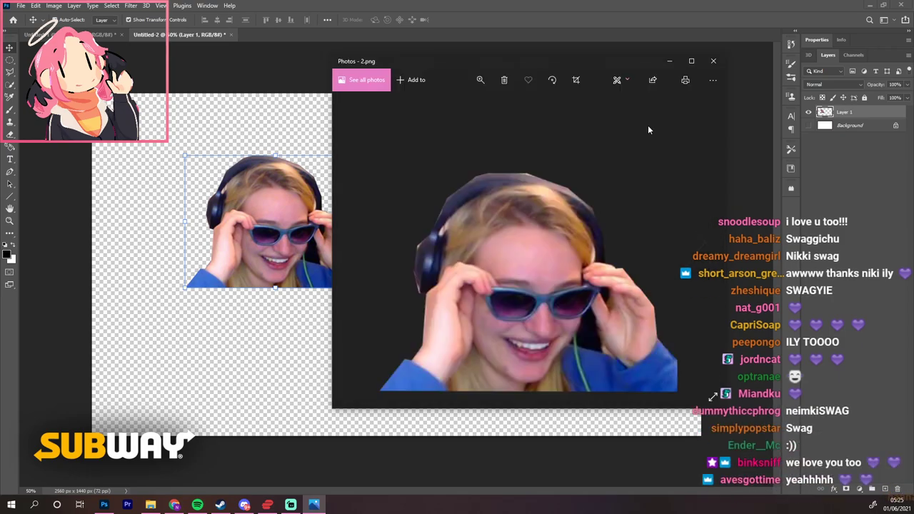
pyautogui.click(712, 60)
# Switch to the Twitch emotes page in Chrome, start another Tier 1 emote and add 2.png as its image
pyautogui.click(174, 505)
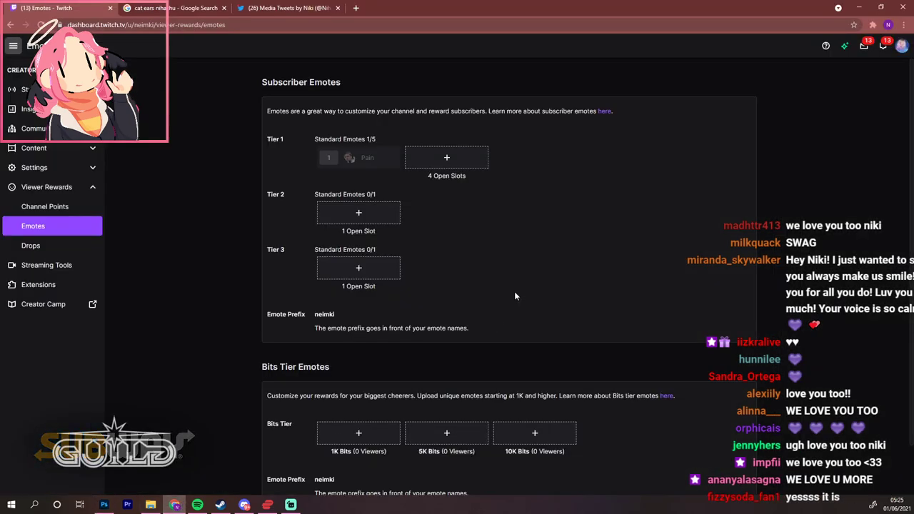
pyautogui.click(467, 161)
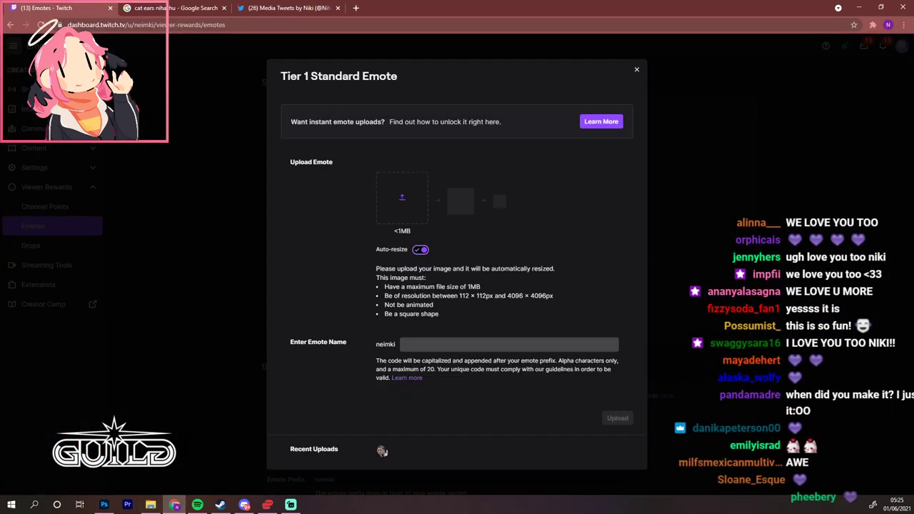
pyautogui.moveTo(913, 285); pyautogui.dragTo(402, 197)
# Enter SWAG as the new emote's name and clear the name again
pyautogui.click(447, 346)
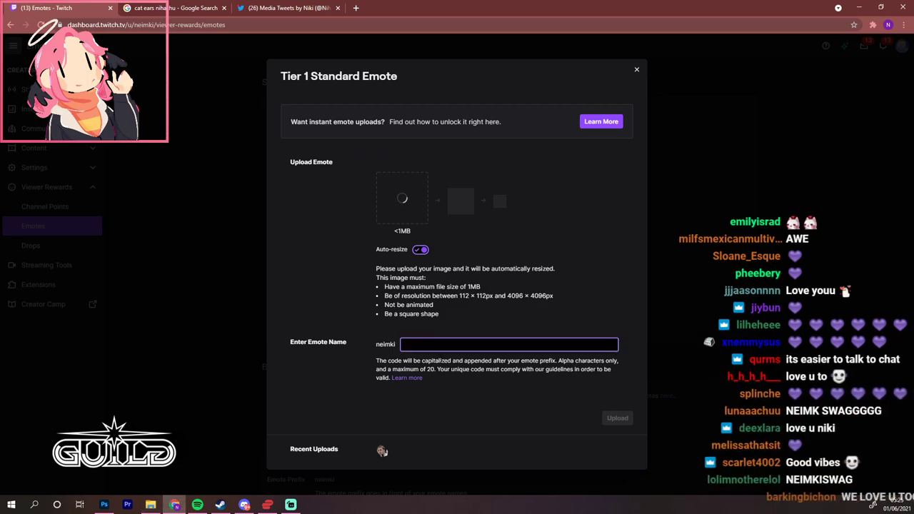
pyautogui.write('SA')
pyautogui.press('BackSpace')
pyautogui.write('WAG')
pyautogui.press('BackSpace')
pyautogui.press('BackSpace')
pyautogui.press('BackSpace')
pyautogui.press('BackSpace')
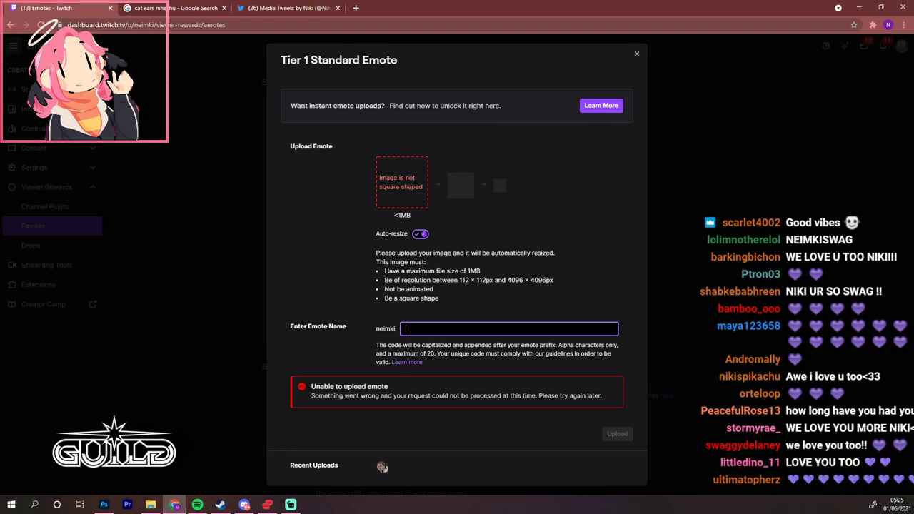
# Reopen 2.png in Photos, set its crop aspect ratio to the original square, save over the file and close Photos
pyautogui.hotkey('alt', 'Tab')
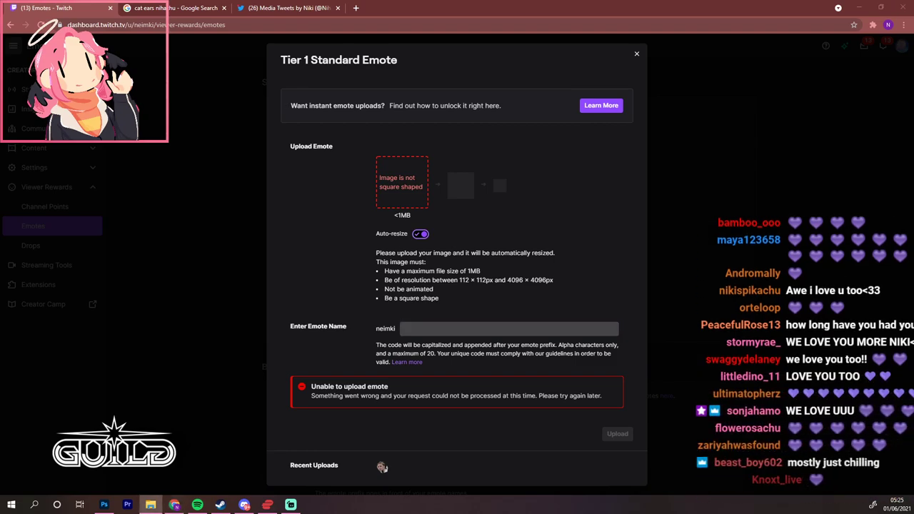
pyautogui.press('Return')
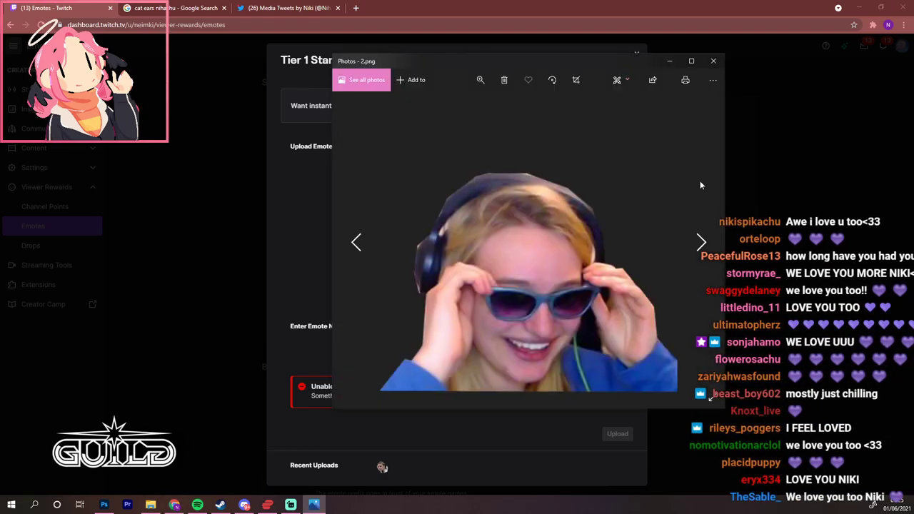
pyautogui.click(619, 80)
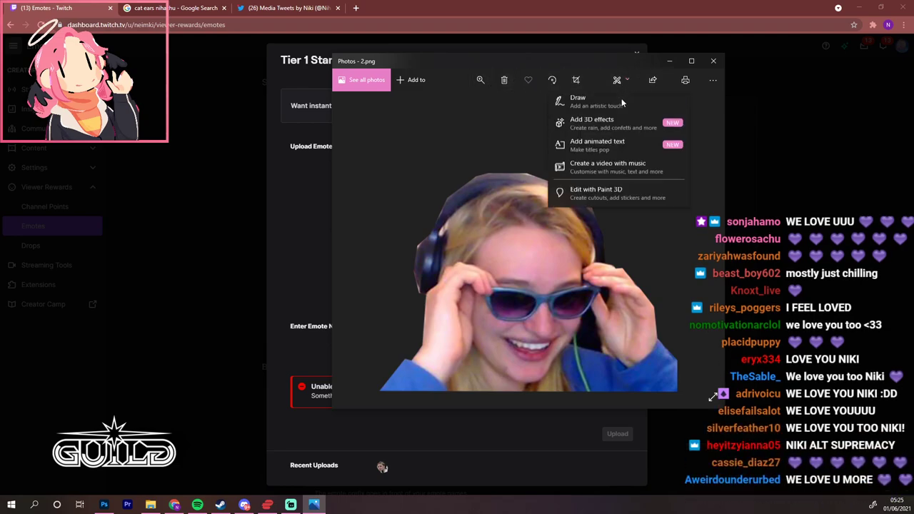
pyautogui.click(596, 119)
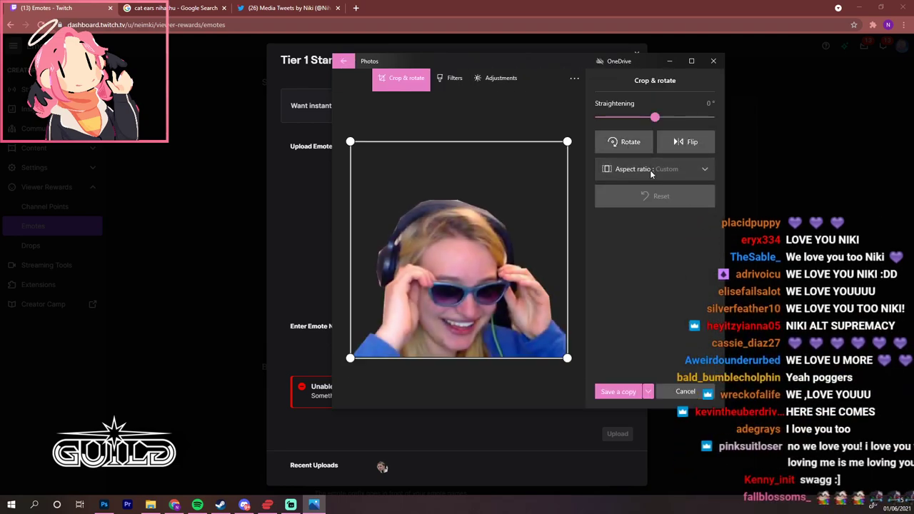
pyautogui.click(650, 169)
pyautogui.click(637, 47)
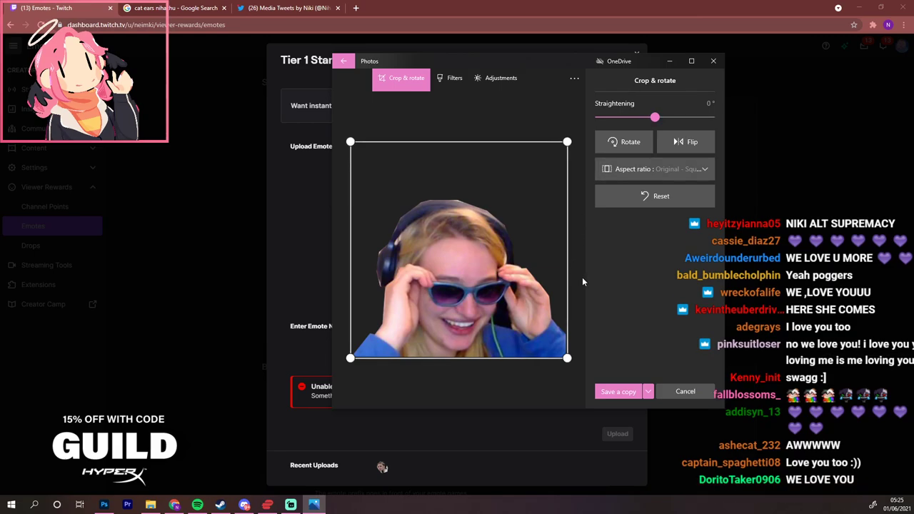
pyautogui.click(647, 391)
pyautogui.click(624, 376)
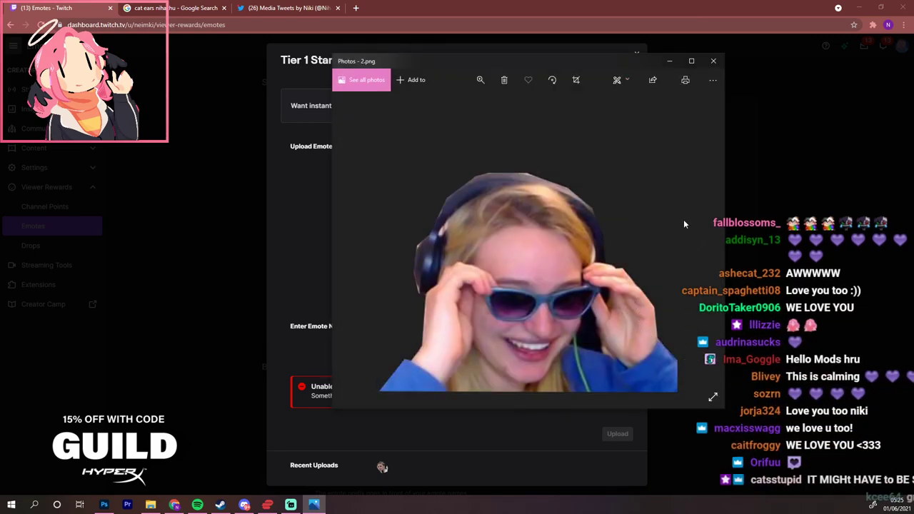
pyautogui.click(713, 60)
# Try adding 2.png to the emote form, then restart the Tier 1 emote and add the image again
pyautogui.moveTo(823, 262); pyautogui.dragTo(400, 182)
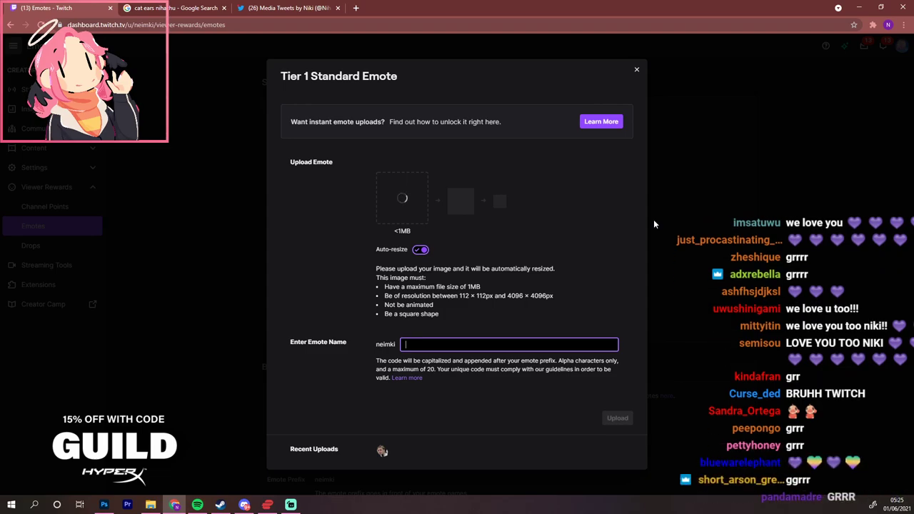
pyautogui.click(636, 69)
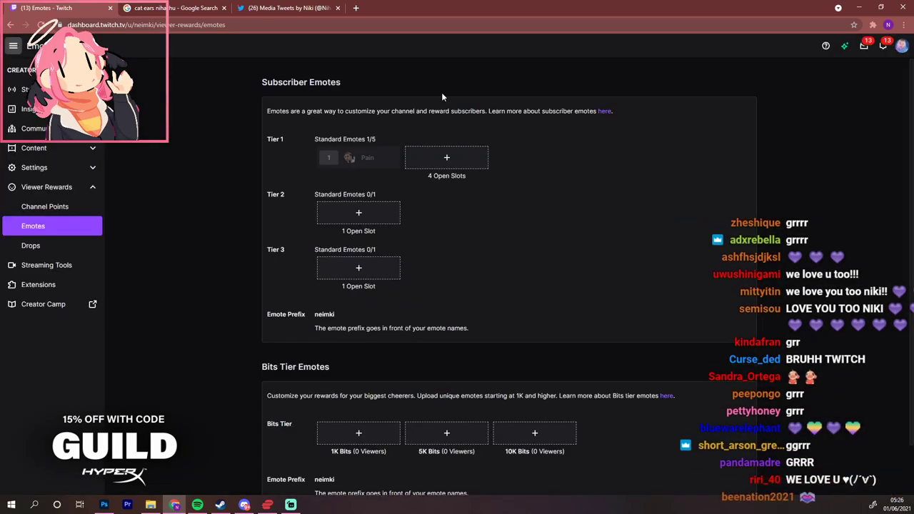
pyautogui.click(444, 154)
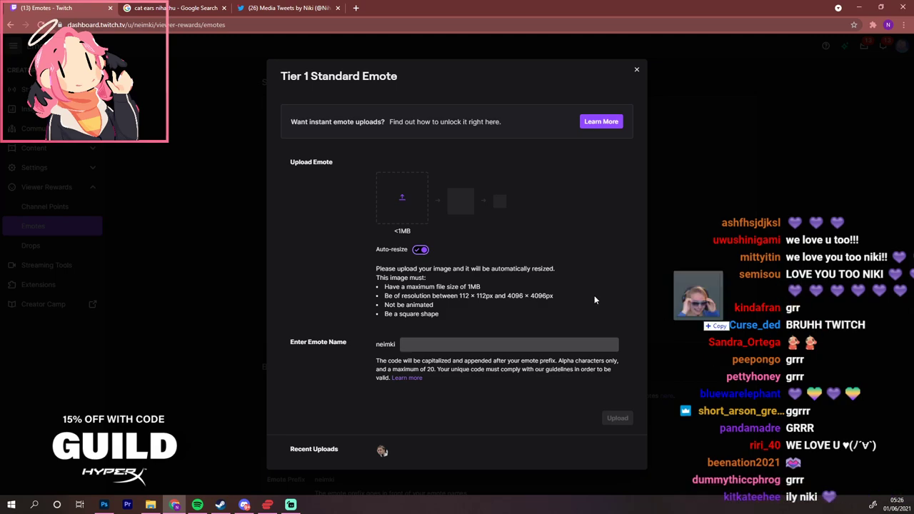
pyautogui.moveTo(694, 313); pyautogui.dragTo(408, 236)
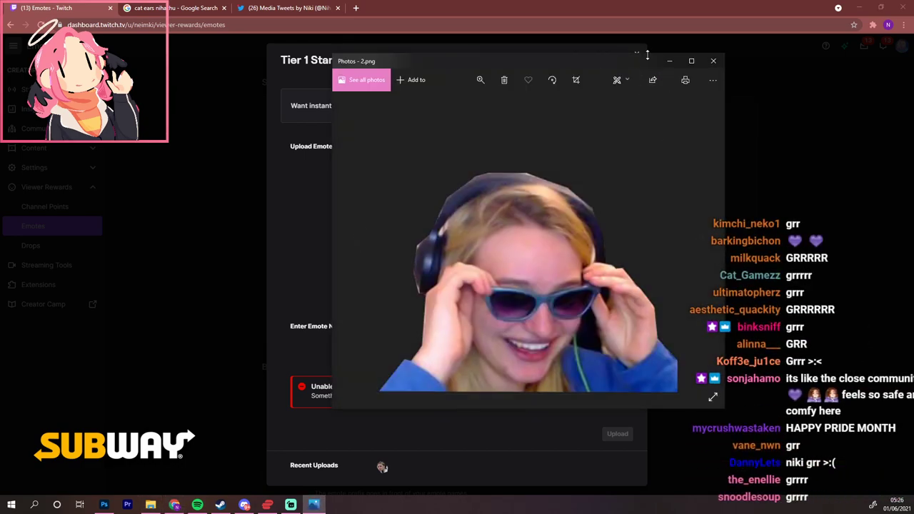
# Edit 2.png in Photos again, tighten the crop around the sunglasses cutout slightly, save over the file and close Photos
pyautogui.click(617, 79)
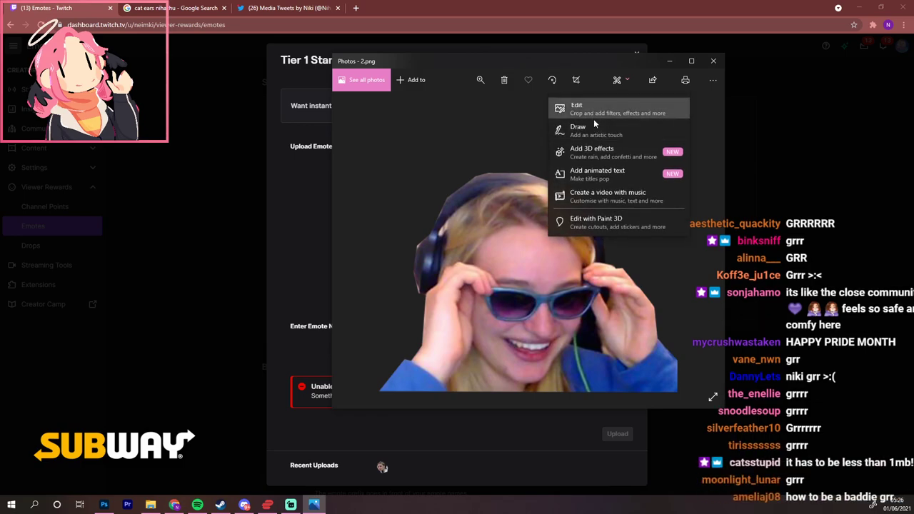
pyautogui.click(594, 114)
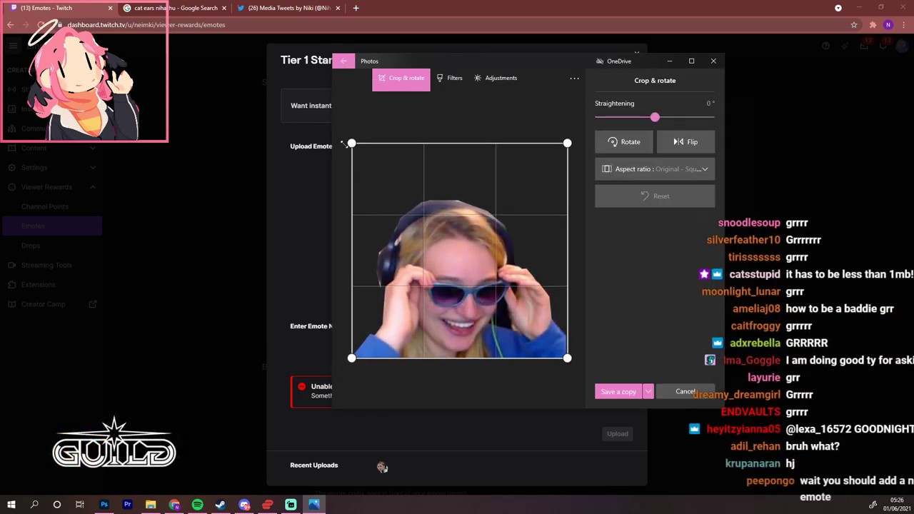
pyautogui.moveTo(350, 143)
pyautogui.mouseDown()
pyautogui.moveTo(348, 162)
pyautogui.moveTo(349, 142)
pyautogui.mouseUp()
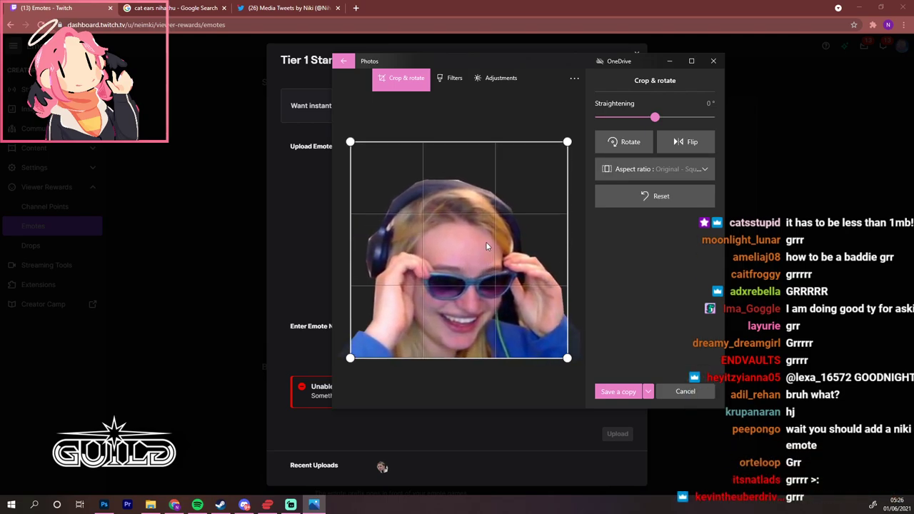
pyautogui.click(647, 392)
pyautogui.click(643, 373)
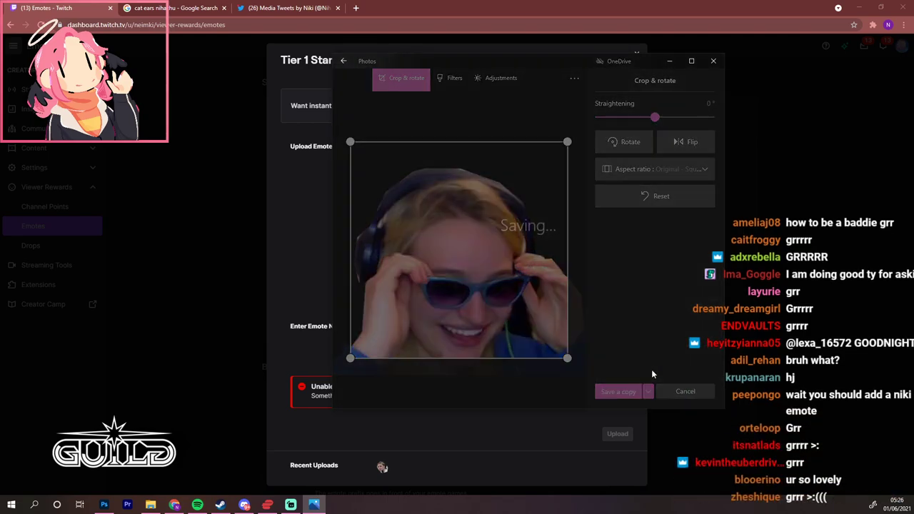
pyautogui.click(713, 60)
# Try adding the recropped 2.png to a fresh Tier 1 emote form and close the form
pyautogui.press('Escape')
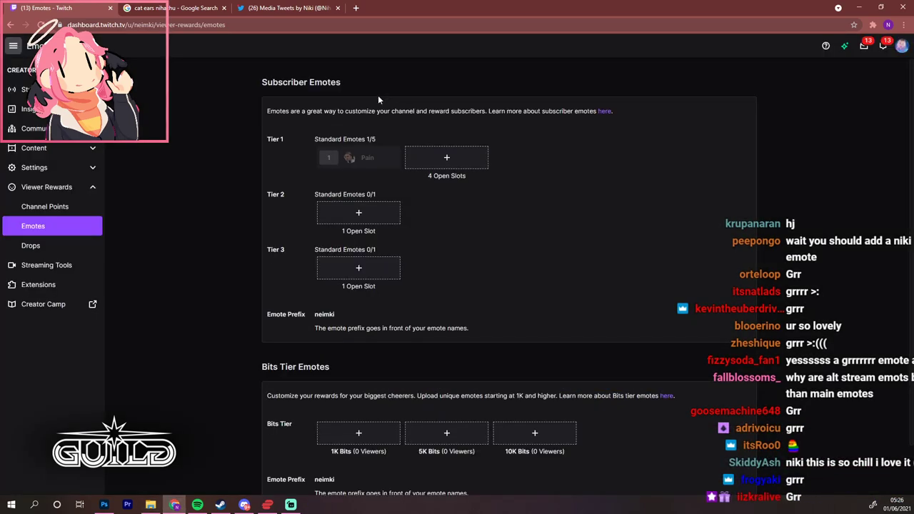
pyautogui.click(437, 158)
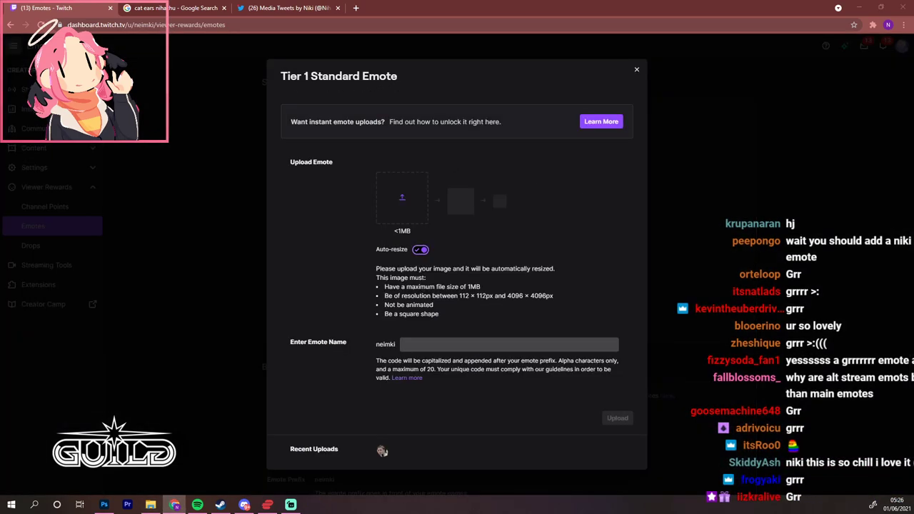
pyautogui.moveTo(602, 234); pyautogui.dragTo(402, 200)
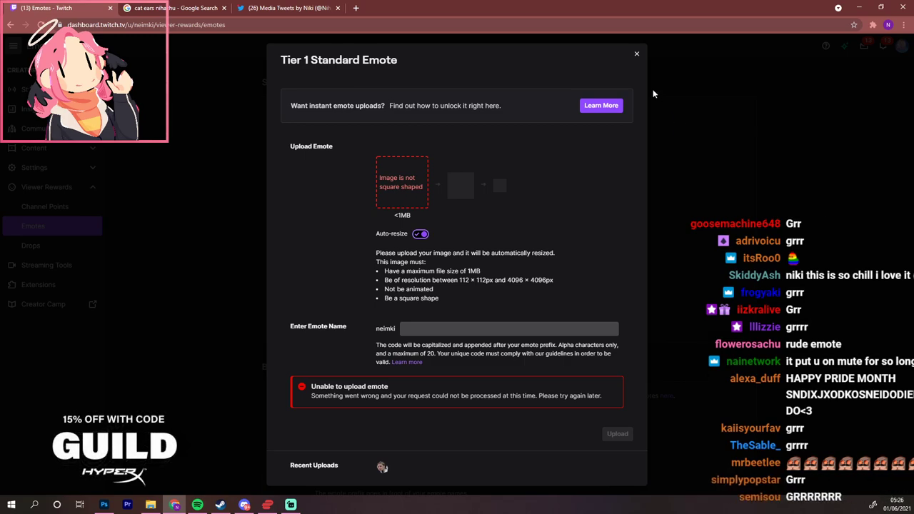
pyautogui.click(636, 55)
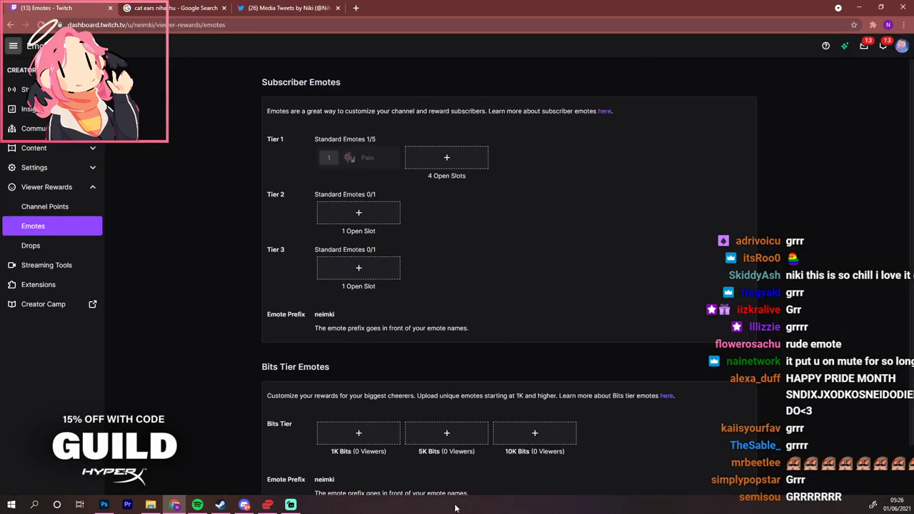
# Switch to Photoshop, move the sunglasses cutout slightly down and right, and export it as 2.png, replacing the existing file
pyautogui.click(104, 504)
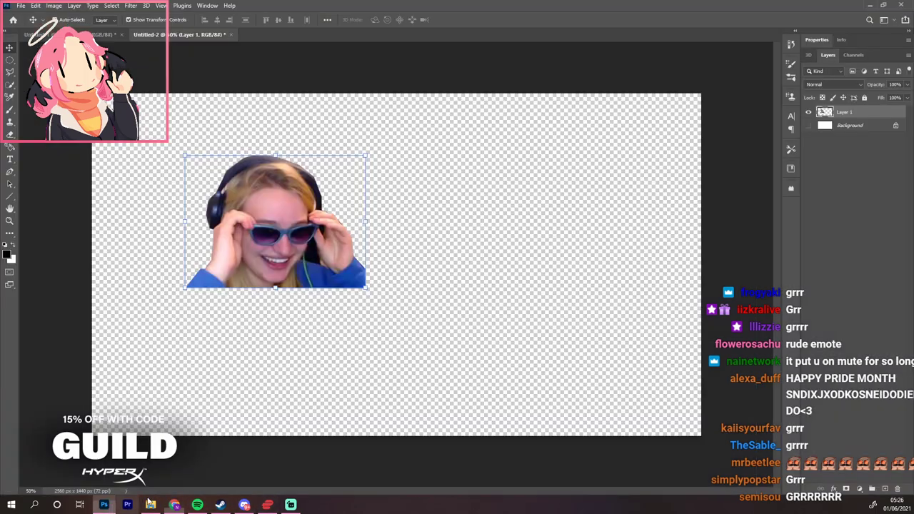
pyautogui.moveTo(329, 222); pyautogui.dragTo(352, 241)
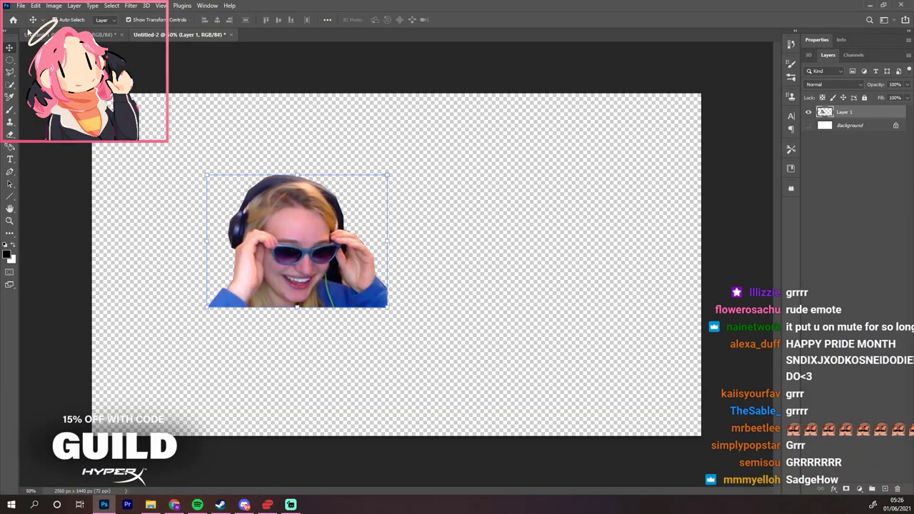
pyautogui.click(22, 6)
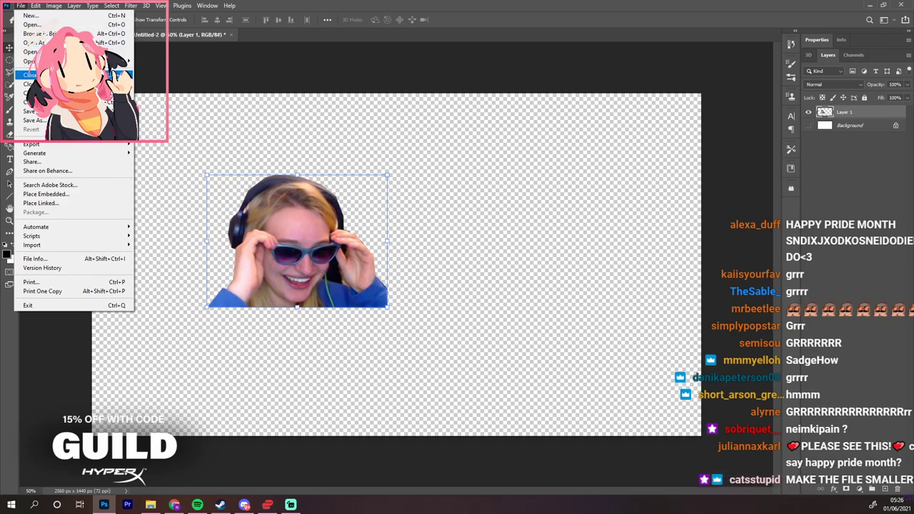
pyautogui.moveTo(55, 146)
pyautogui.click(165, 143)
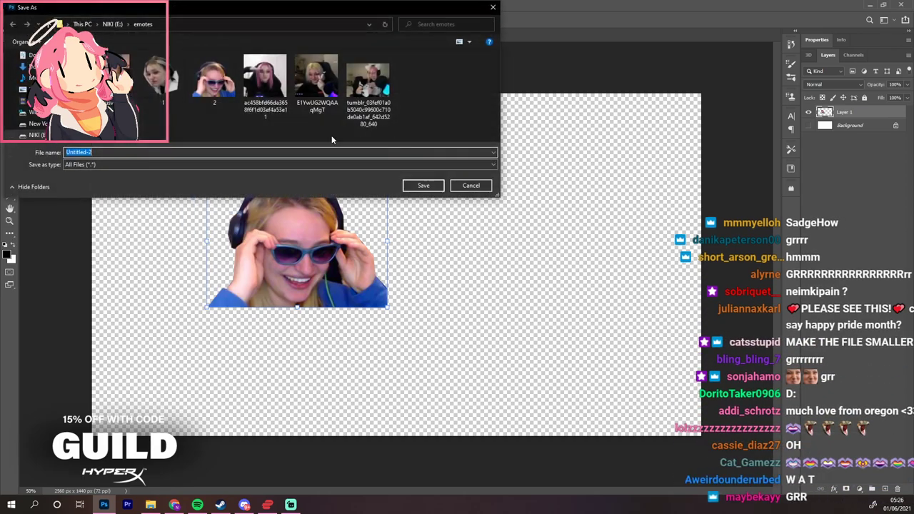
pyautogui.write('2')
pyautogui.click(422, 186)
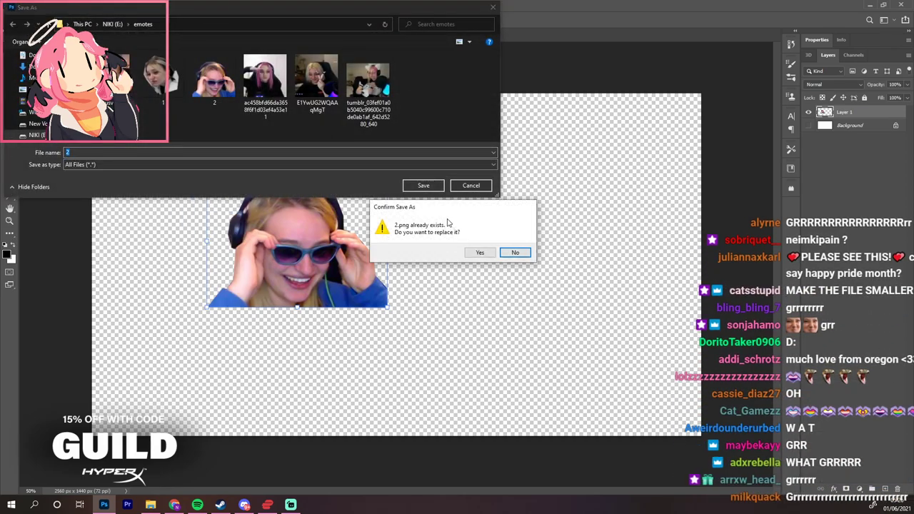
pyautogui.click(472, 252)
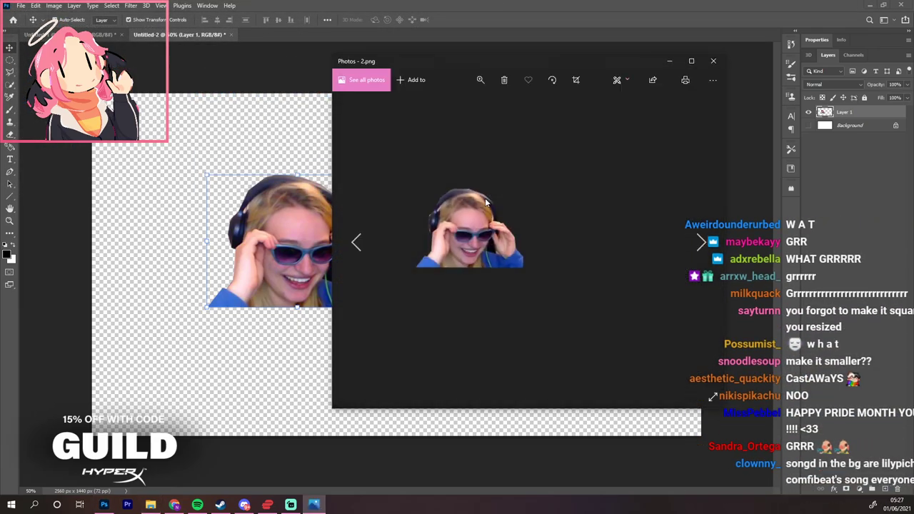
# Open the newly exported 2.png for editing in Photos and set the crop's aspect ratio to Square
pyautogui.click(617, 80)
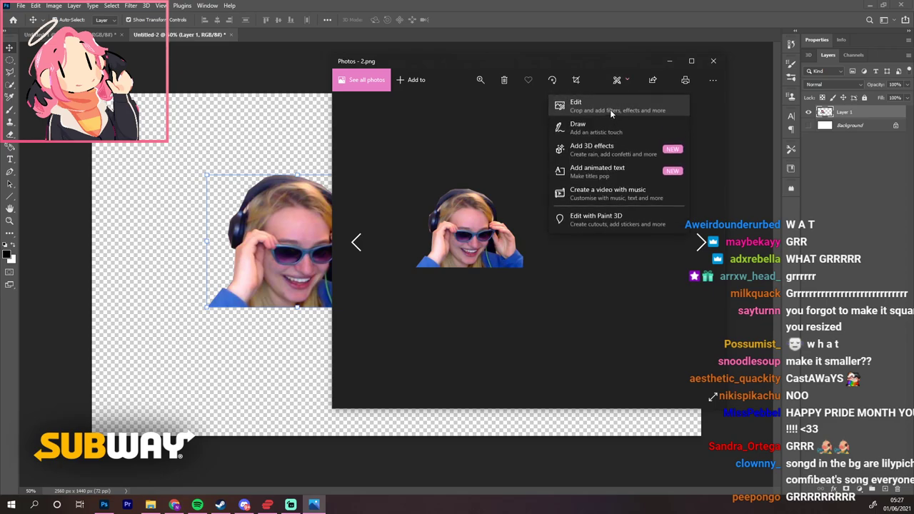
pyautogui.click(591, 108)
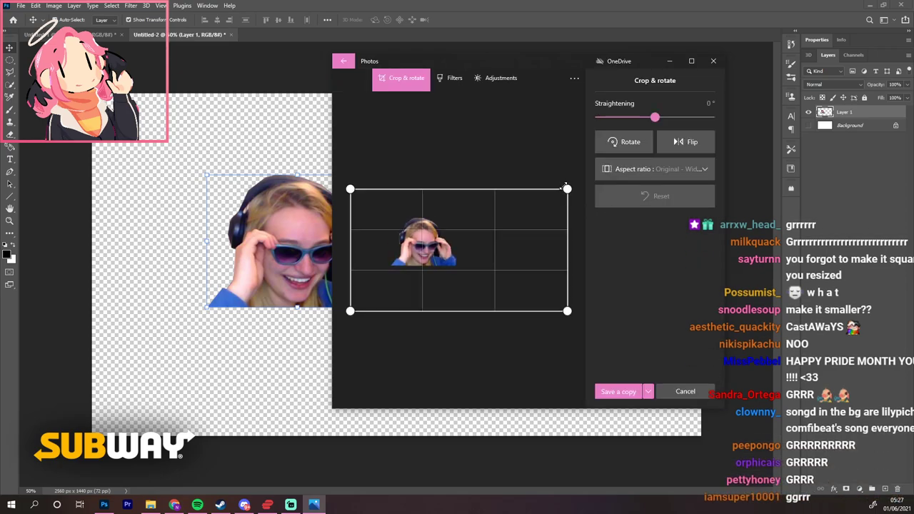
pyautogui.moveTo(568, 188); pyautogui.dragTo(471, 172)
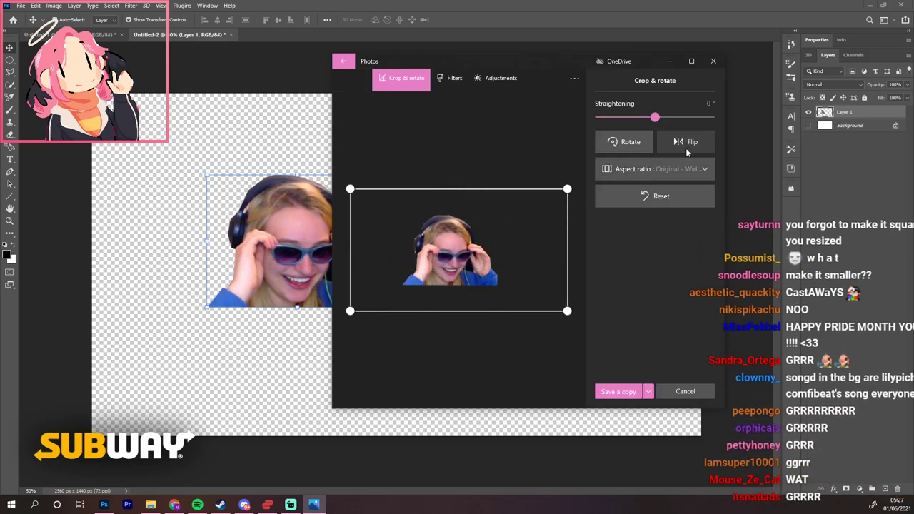
pyautogui.click(685, 171)
pyautogui.click(654, 28)
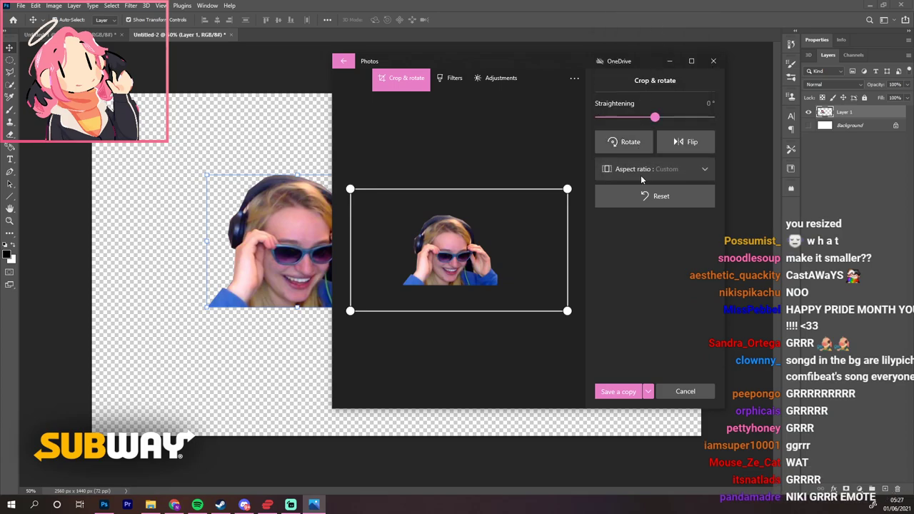
pyautogui.click(640, 172)
pyautogui.click(643, 62)
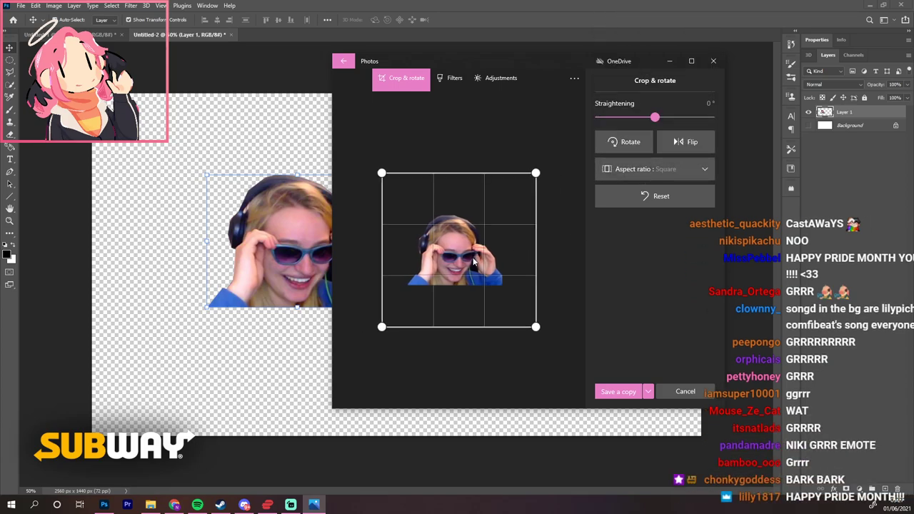
# Fit the square crop around the sunglasses cutout, save over 2.png and return to the Twitch emotes page
pyautogui.moveTo(522, 325); pyautogui.dragTo(522, 314)
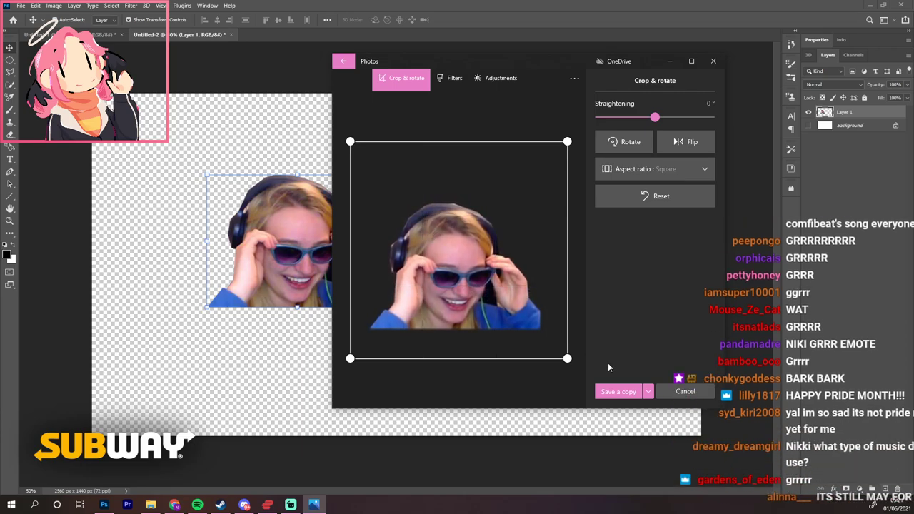
pyautogui.moveTo(554, 140)
pyautogui.mouseDown()
pyautogui.moveTo(555, 154)
pyautogui.moveTo(567, 140)
pyautogui.mouseUp()
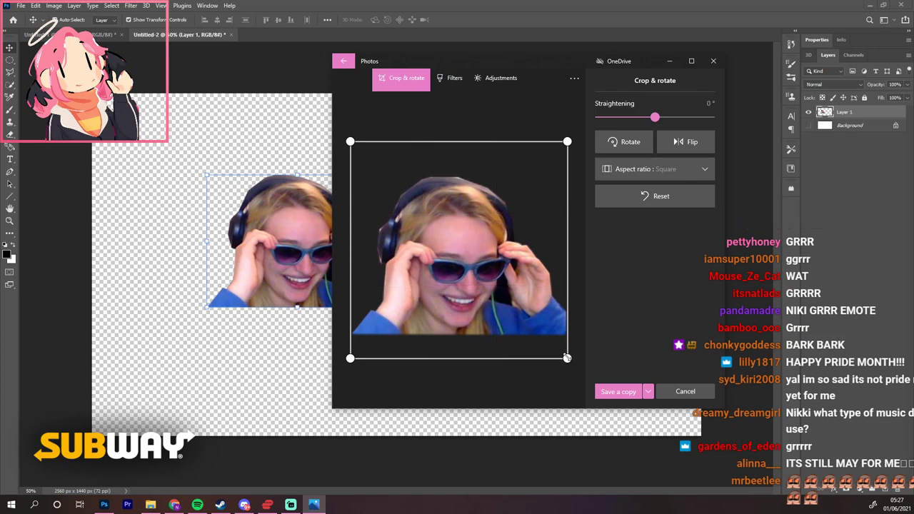
pyautogui.scroll(-2, 551, 343)
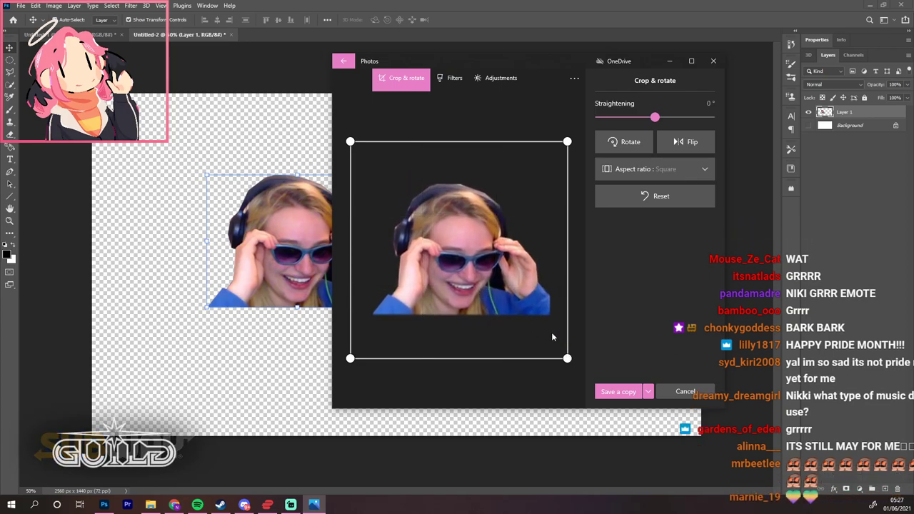
pyautogui.click(623, 376)
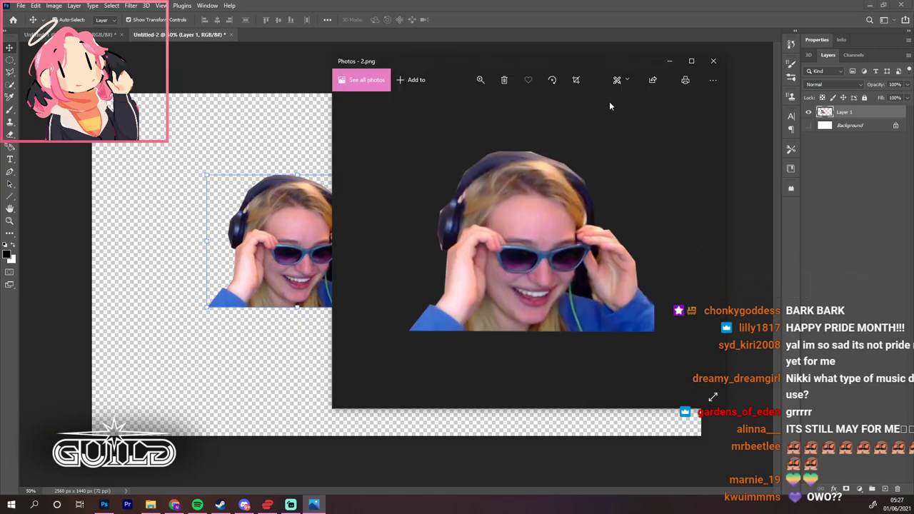
pyautogui.click(714, 62)
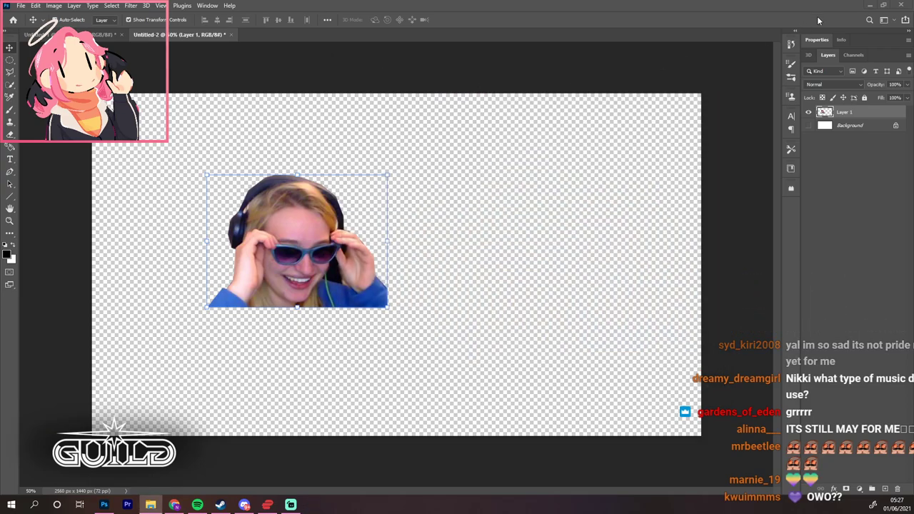
pyautogui.click(869, 6)
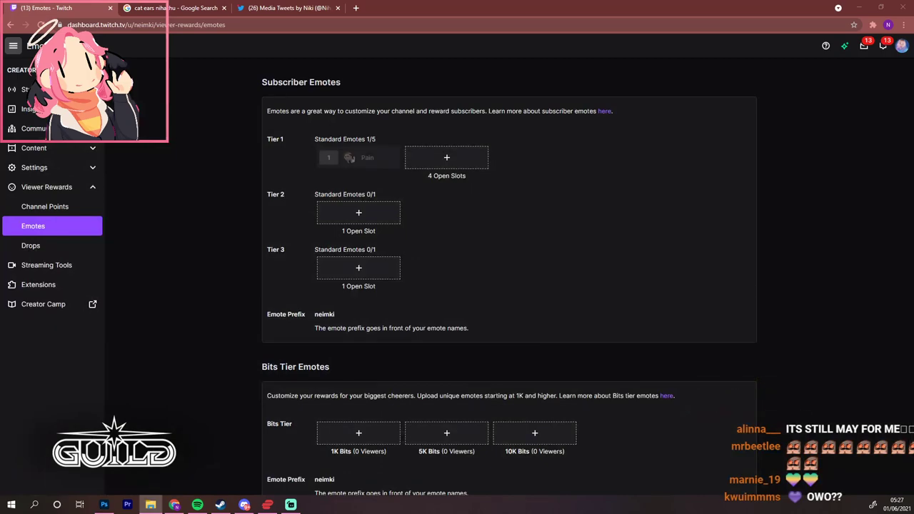
# Add the recropped sunglasses image to a new Tier 1 emote form, name the emote SWAG and upload it
pyautogui.click(464, 158)
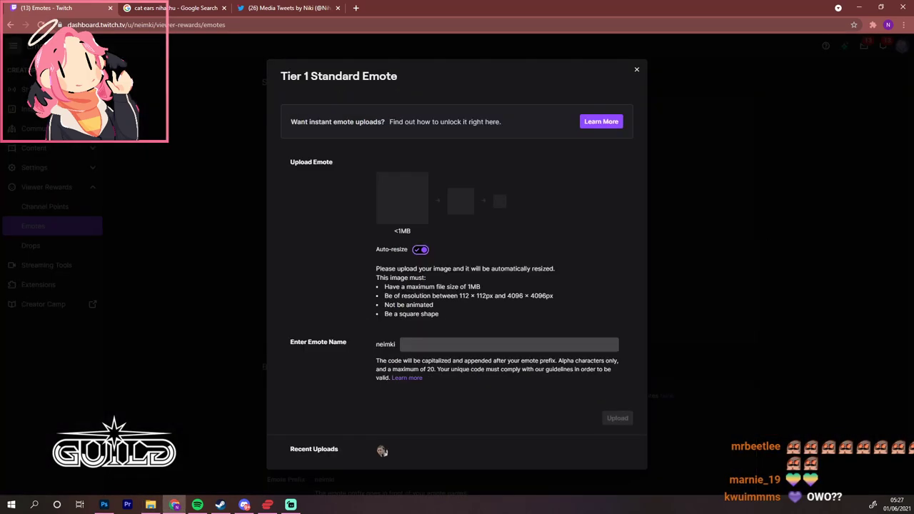
pyautogui.moveTo(913, 265); pyautogui.dragTo(396, 208)
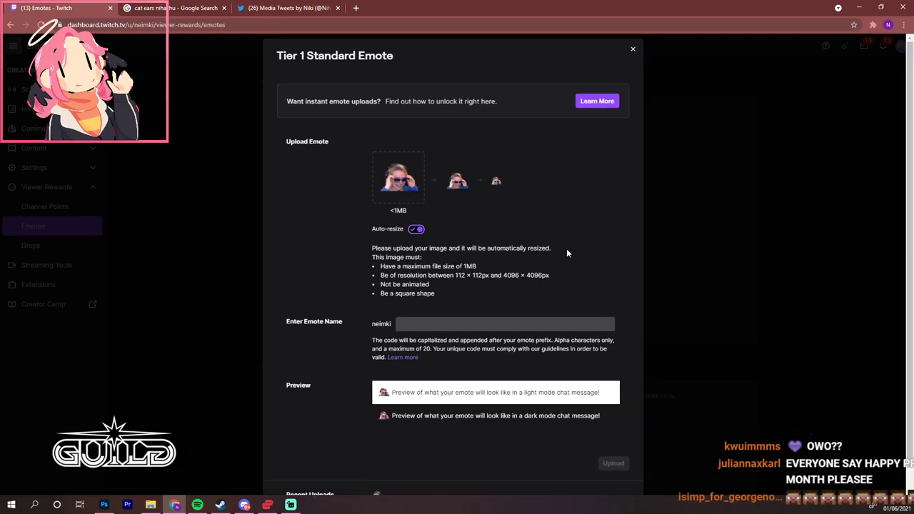
pyautogui.click(444, 326)
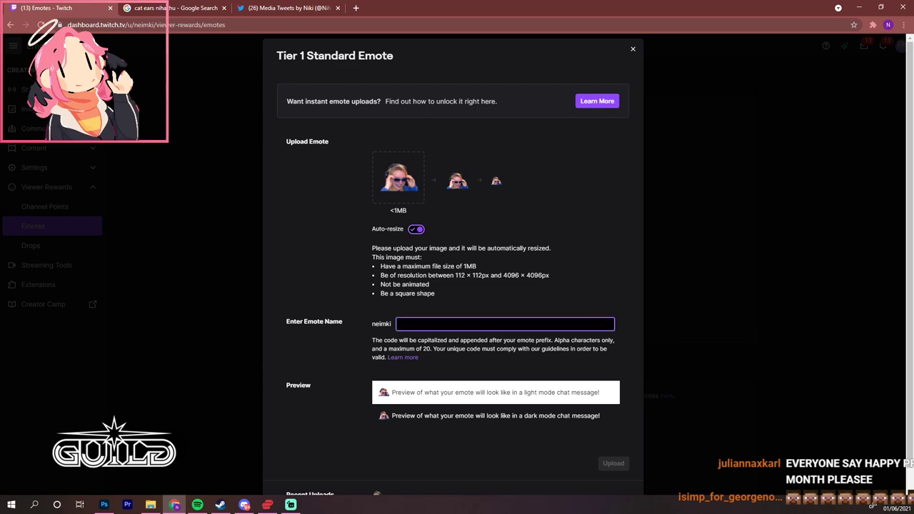
pyautogui.write('SWAG')
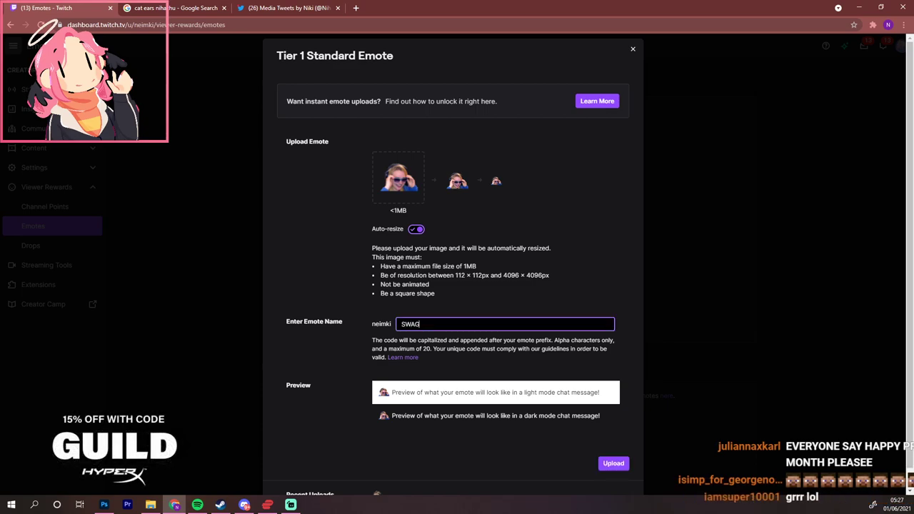
pyautogui.click(612, 463)
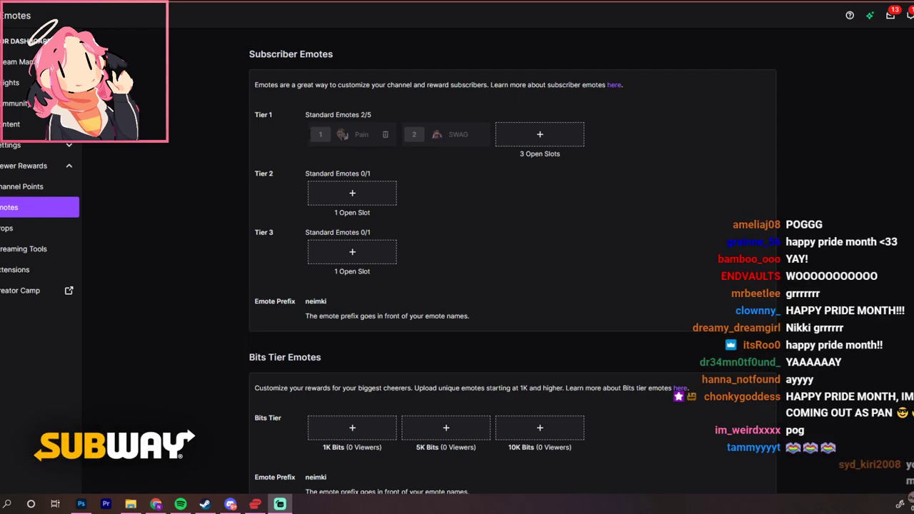
pyautogui.moveTo(462, 124)
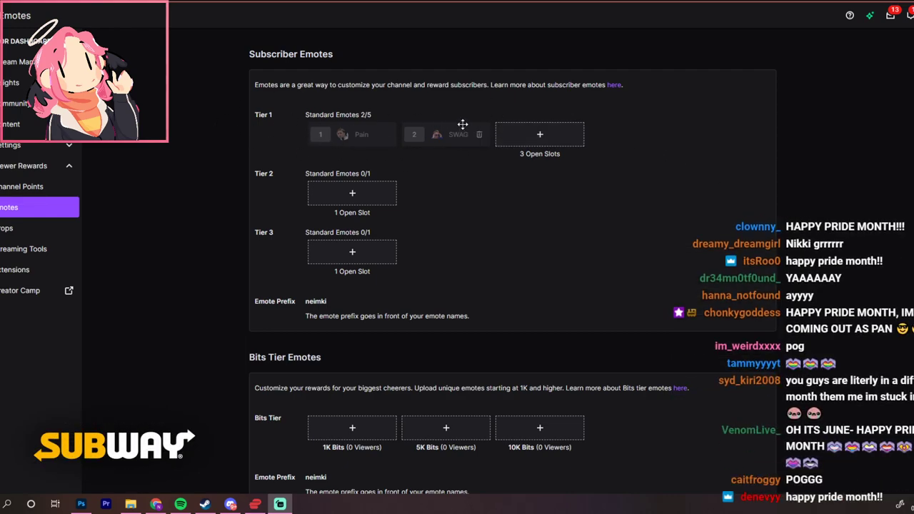
pyautogui.moveTo(439, 136)
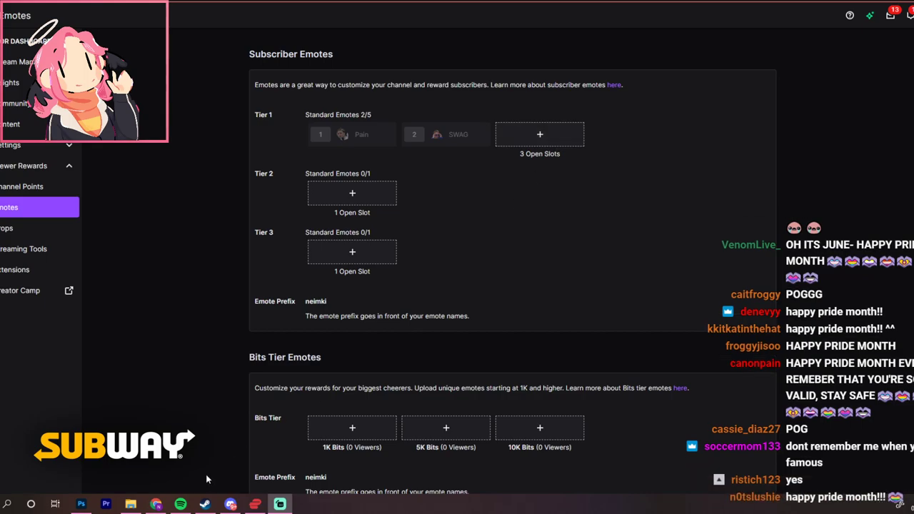
# Switch to Photoshop, move the sunglasses cutout above the sad face on the emote sheet, and move and slightly enlarge the thinking-pose cutout
pyautogui.click(84, 504)
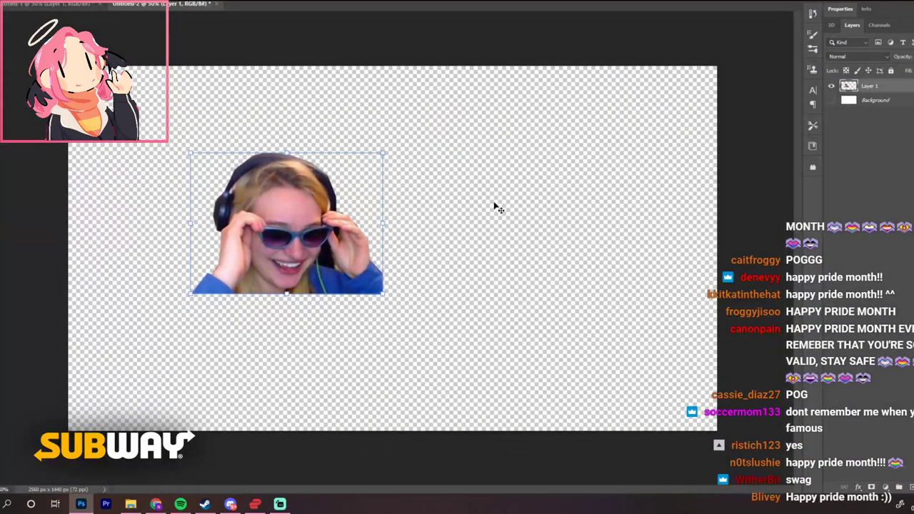
pyautogui.click(74, 7)
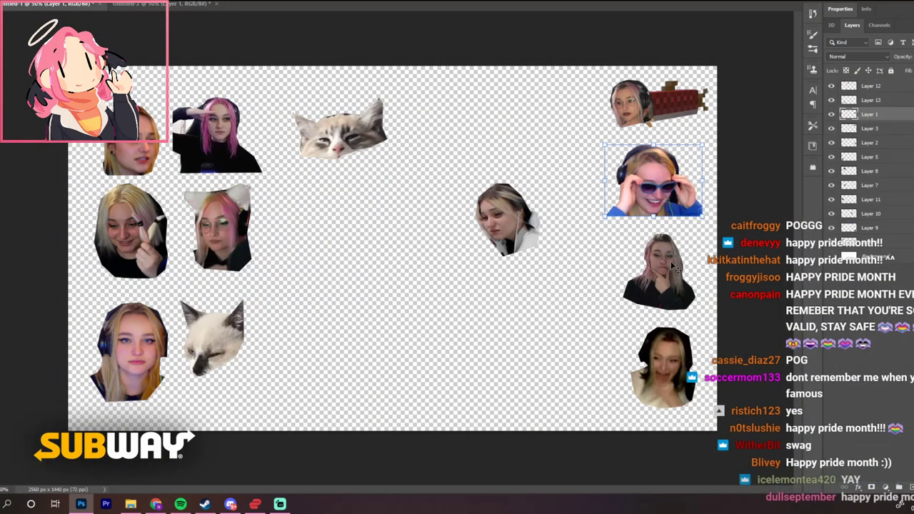
pyautogui.click(665, 280)
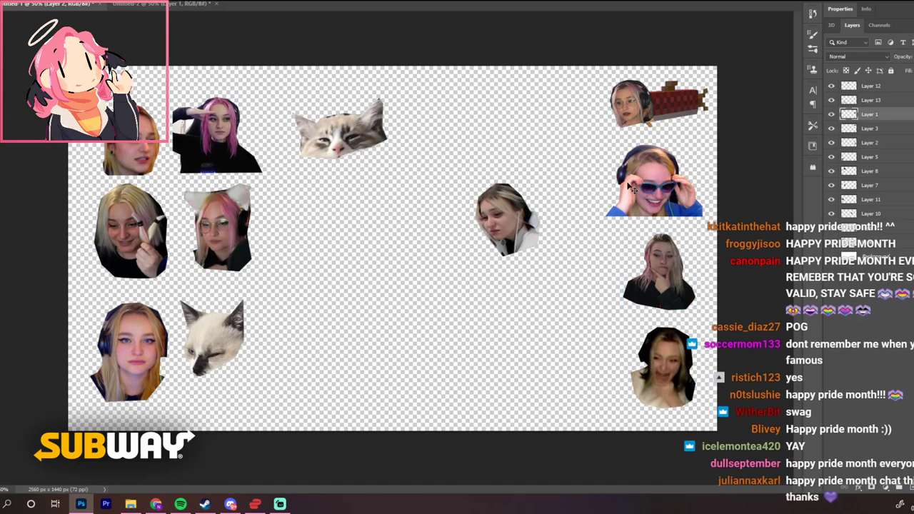
pyautogui.moveTo(632, 188); pyautogui.dragTo(496, 130)
pyautogui.moveTo(682, 281); pyautogui.dragTo(645, 242)
pyautogui.moveTo(654, 202); pyautogui.dragTo(671, 180)
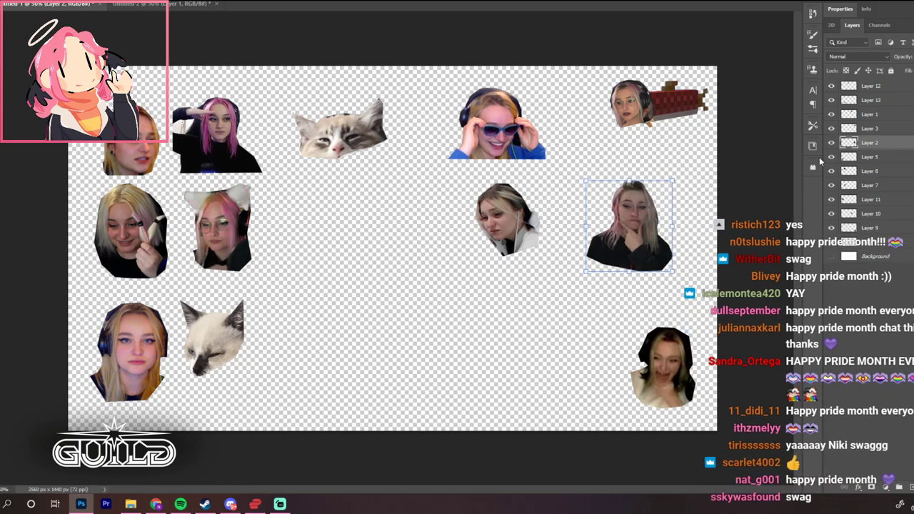
# Replace the sunglasses cutout in Untitled-2 with the thinking-pose cutout, hide the white background and enlarge the cutout
pyautogui.hotkey('ctrl', 'Tab')
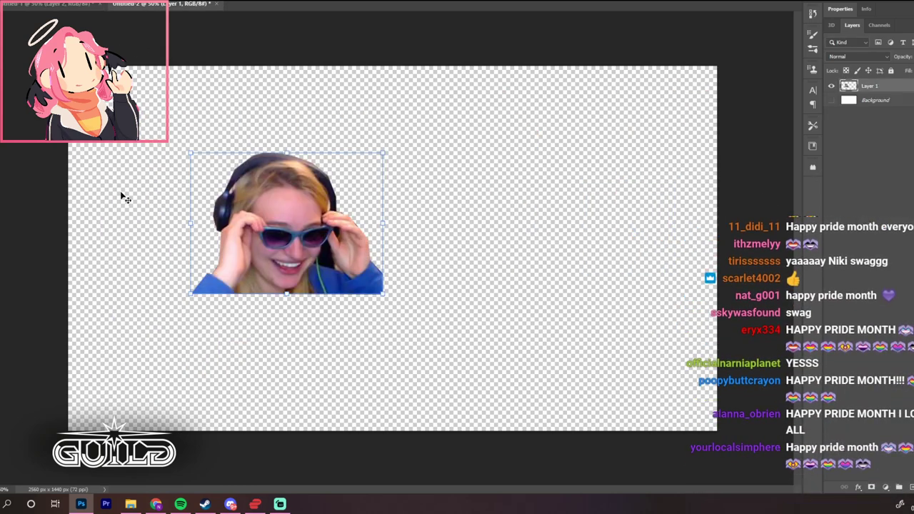
pyautogui.hotkey('ctrl', 'Tab')
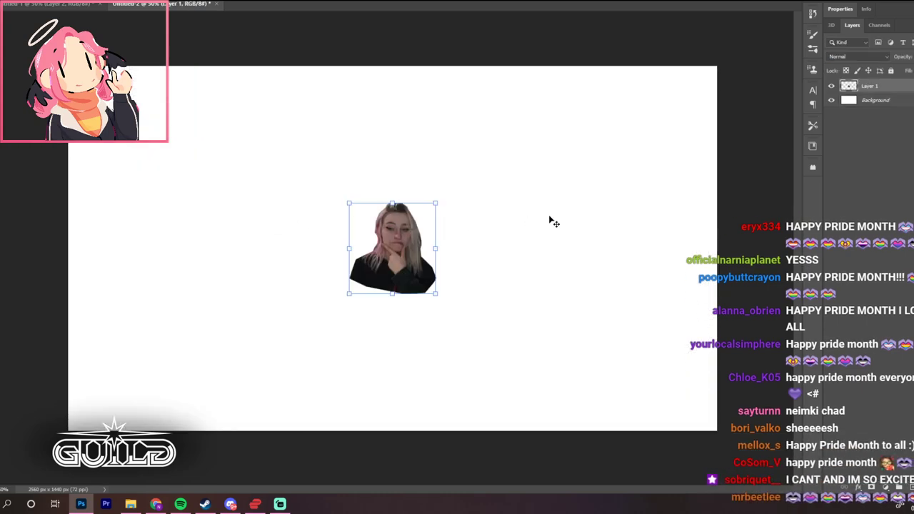
pyautogui.hotkey('ctrl', ',')
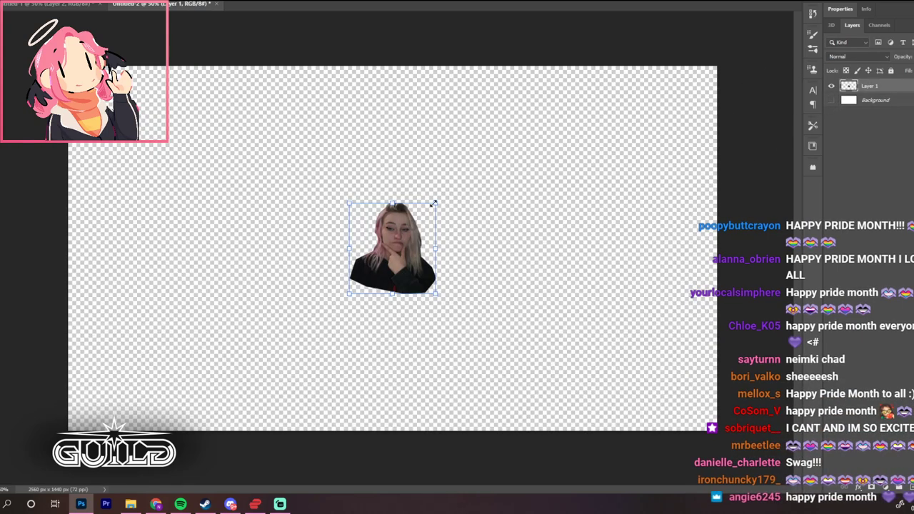
pyautogui.moveTo(432, 204); pyautogui.dragTo(439, 222)
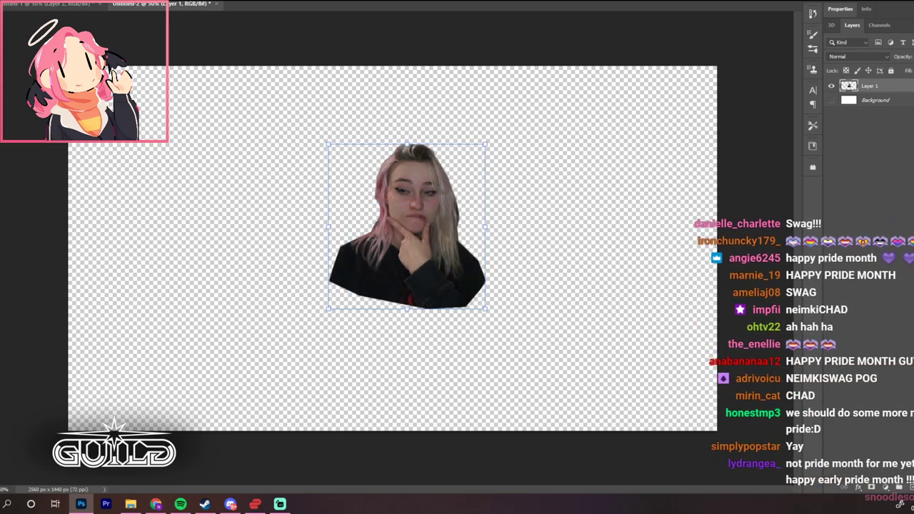
# Export the thinking-pose cutout as a PNG named 3
pyautogui.hotkey('alt', 'e')
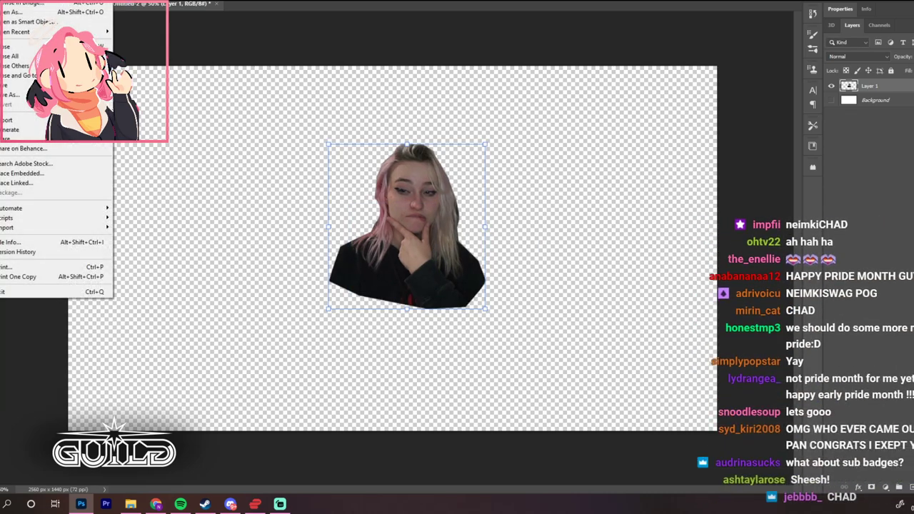
pyautogui.moveTo(71, 120)
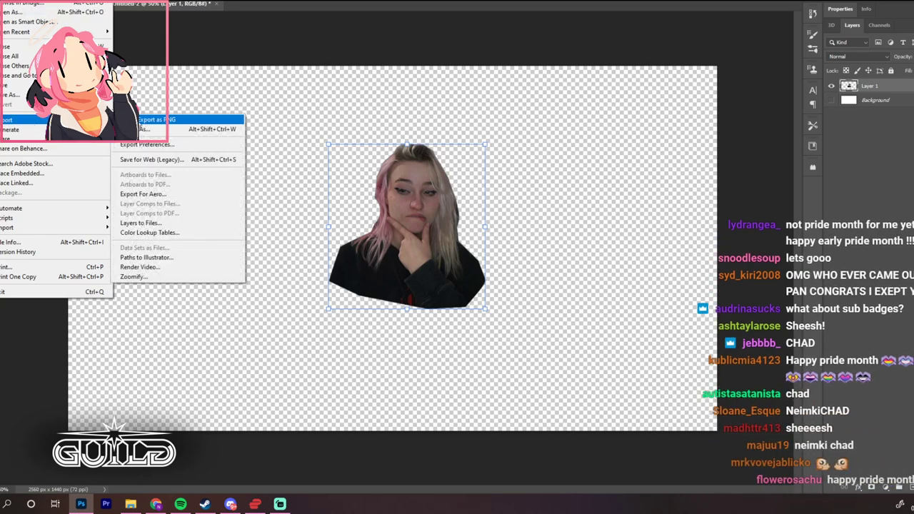
pyautogui.click(145, 122)
pyautogui.write('3')
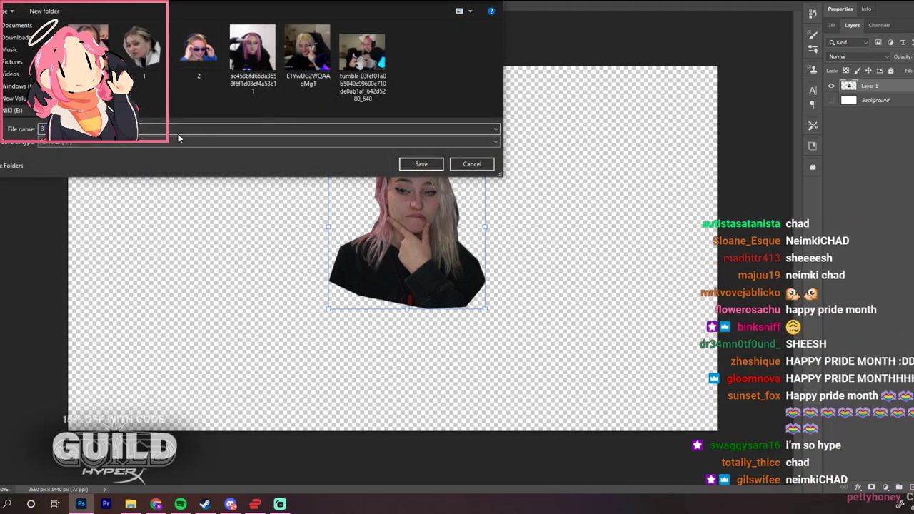
pyautogui.press('Return')
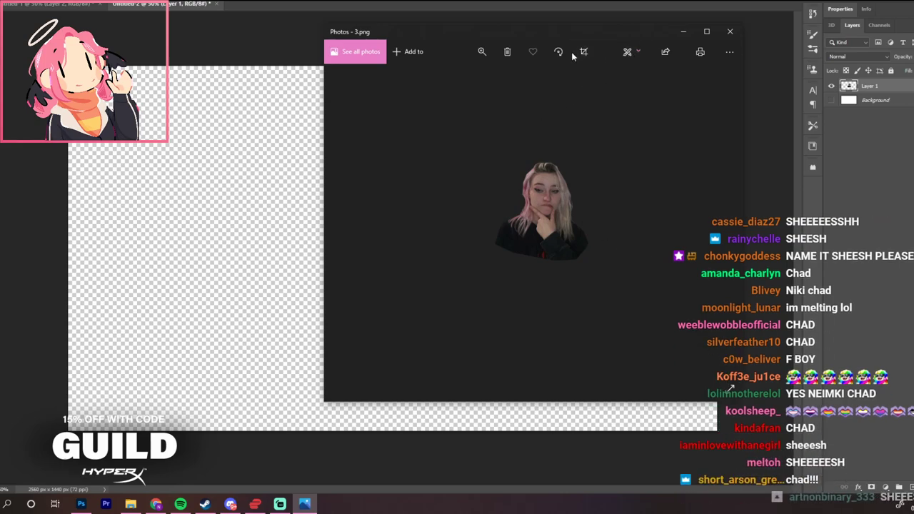
# Open the exported 3.png for editing in Photos and set the crop's aspect ratio to Square
pyautogui.click(630, 53)
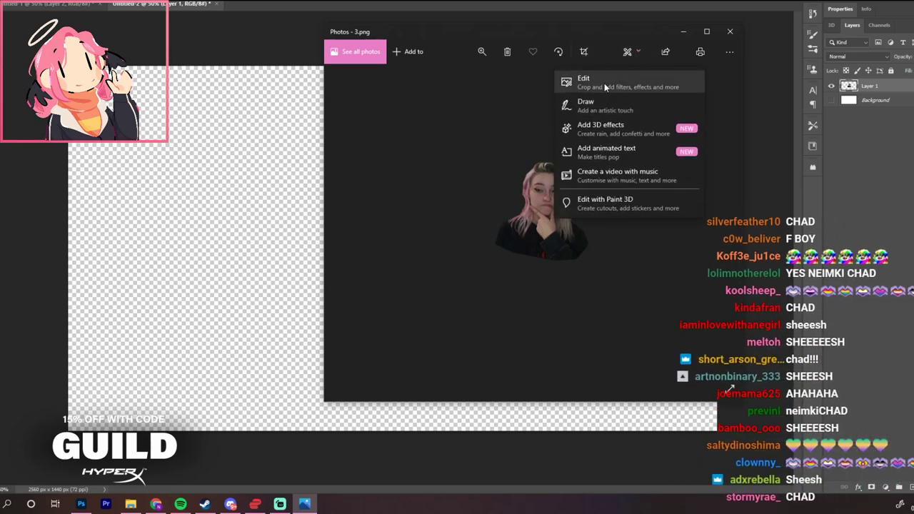
pyautogui.click(614, 86)
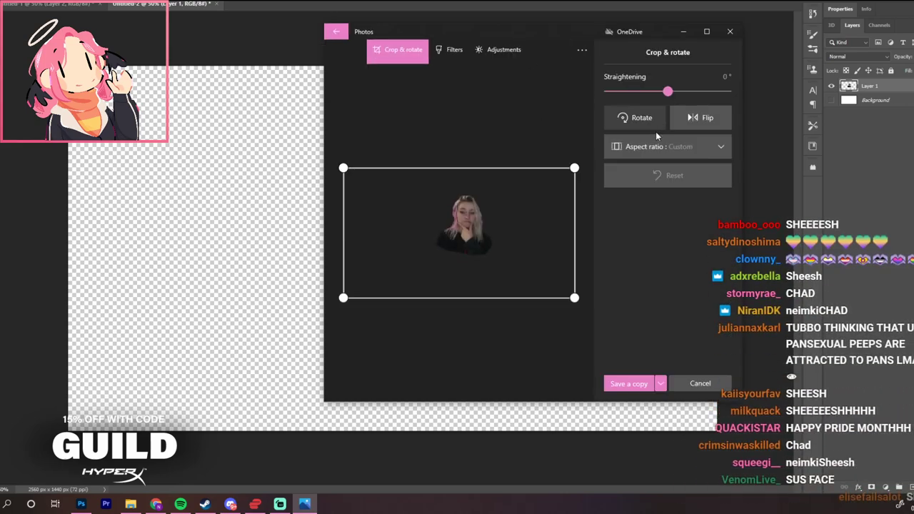
pyautogui.click(682, 153)
pyautogui.click(662, 19)
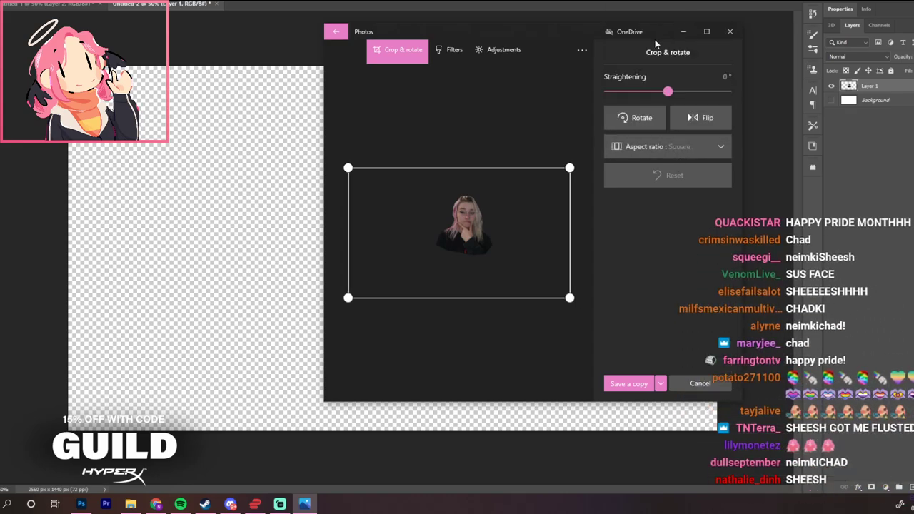
# Fit the square crop around the thinking-pose cutout, save over 3.png and return to the Twitch emotes page
pyautogui.moveTo(517, 292); pyautogui.dragTo(493, 255)
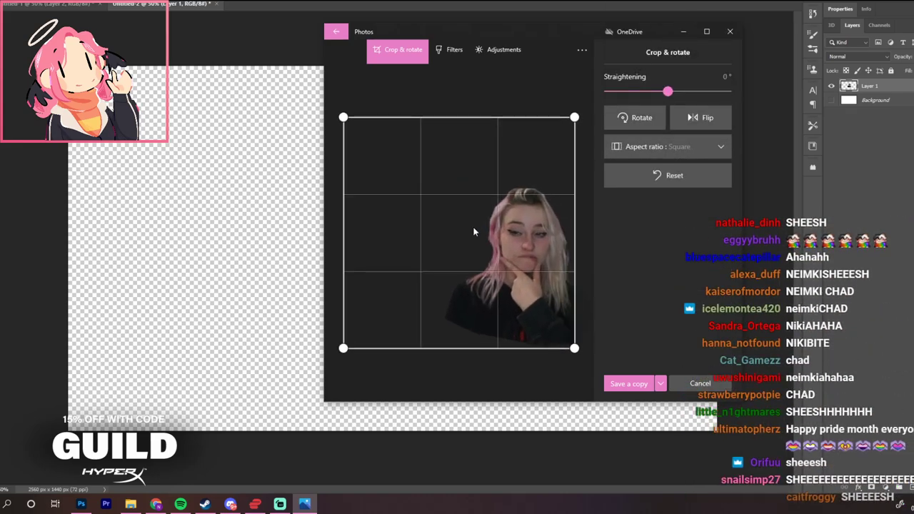
pyautogui.moveTo(343, 348); pyautogui.dragTo(379, 313)
pyautogui.moveTo(477, 262); pyautogui.dragTo(451, 247)
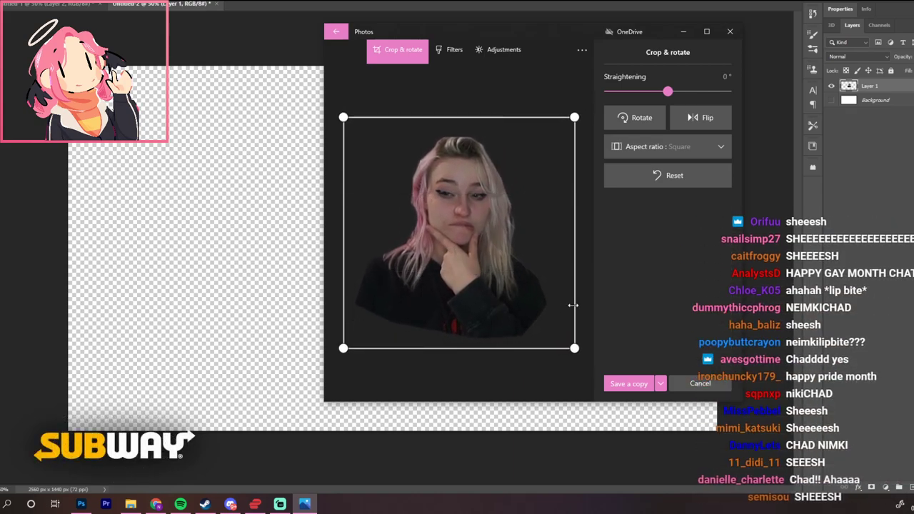
pyautogui.click(658, 382)
pyautogui.click(628, 361)
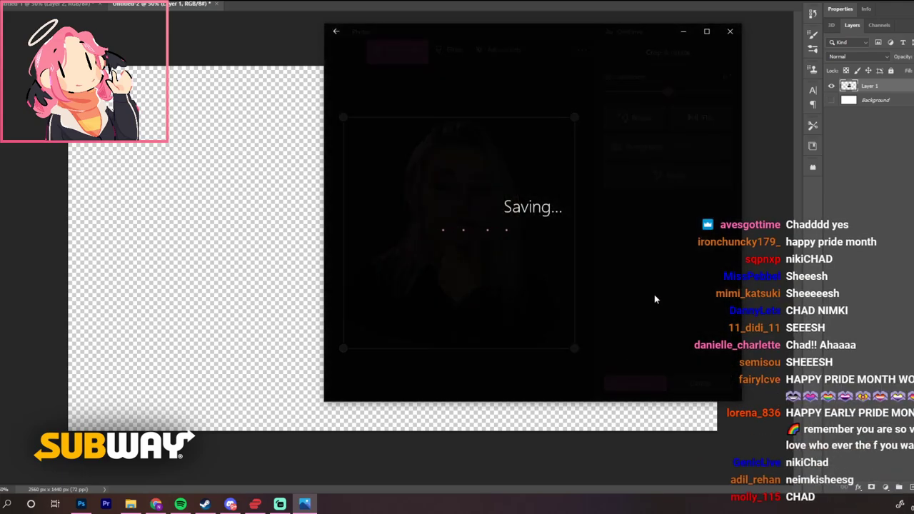
pyautogui.click(729, 32)
pyautogui.hotkey('alt', 'Tab')
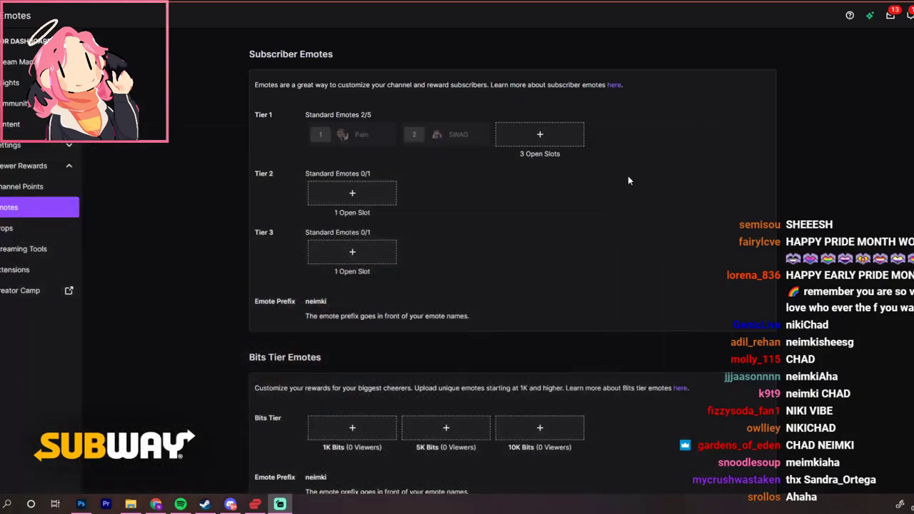
# Add 3.png to a new Tier 1 emote form, name the emote chad and upload it
pyautogui.click(537, 135)
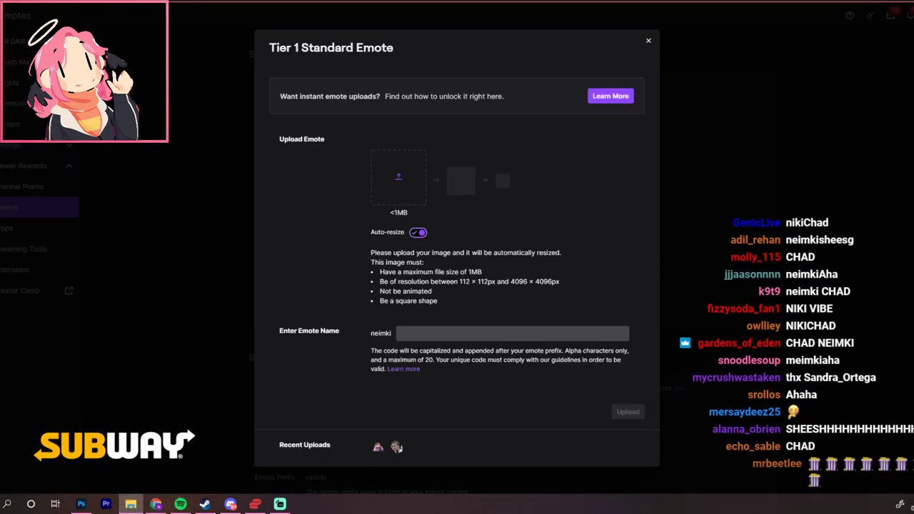
pyautogui.moveTo(611, 211); pyautogui.dragTo(385, 180)
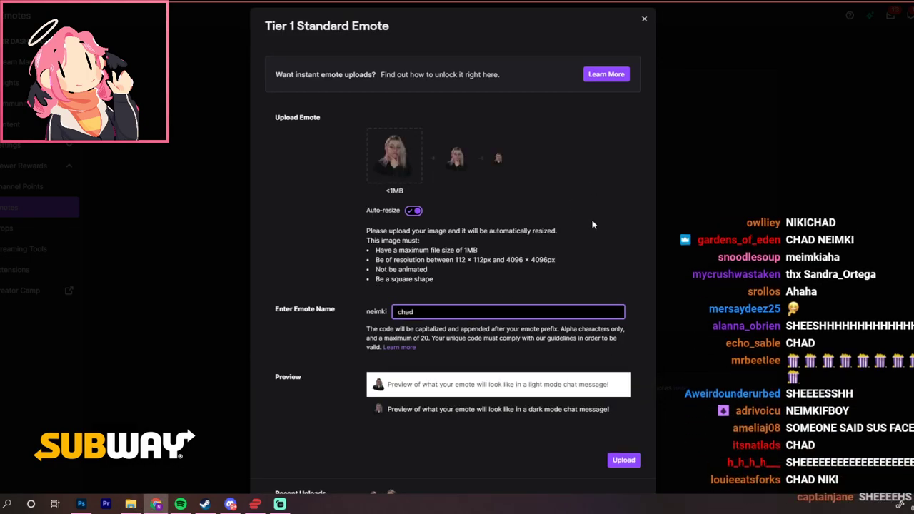
pyautogui.click(633, 462)
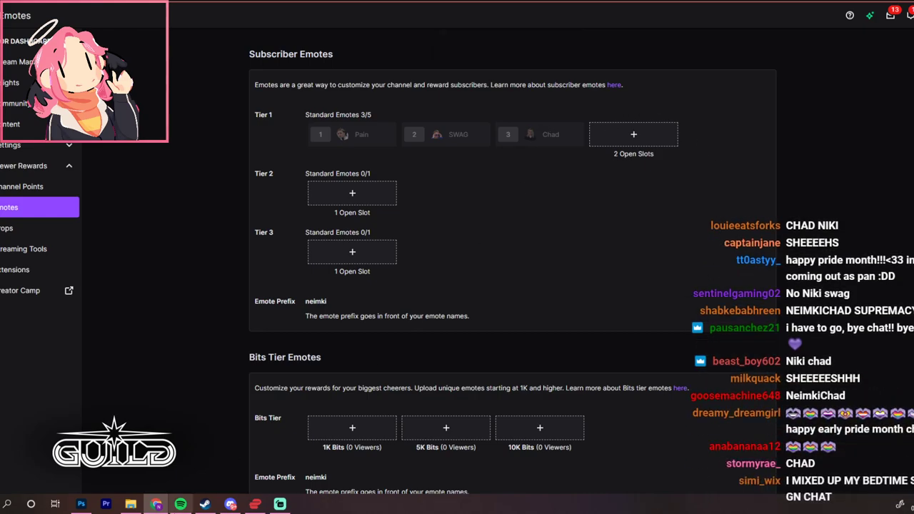
# Switch to Photoshop, clear the cutout from Untitled-2, and on the emote sheet move the thinking-pose cutout below the sad face and the fish-body cutout down
pyautogui.click(81, 504)
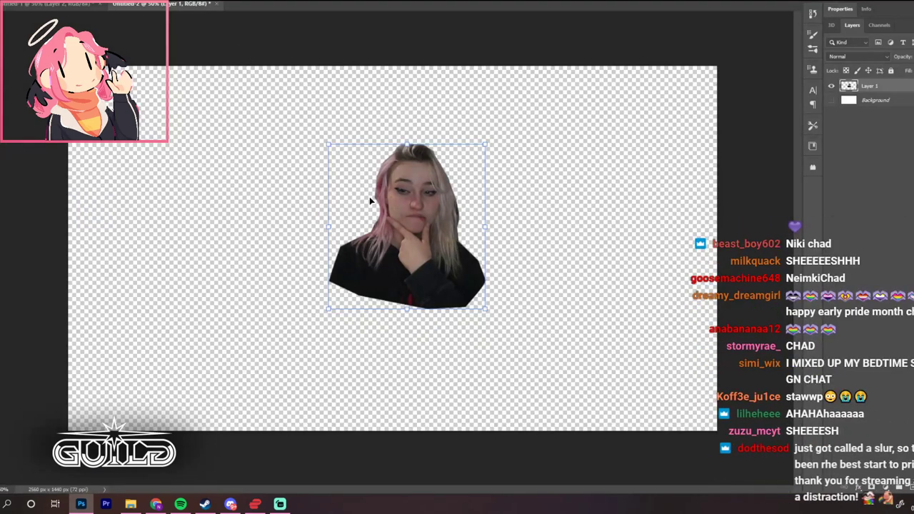
pyautogui.hotkey('ctrl', 'Tab')
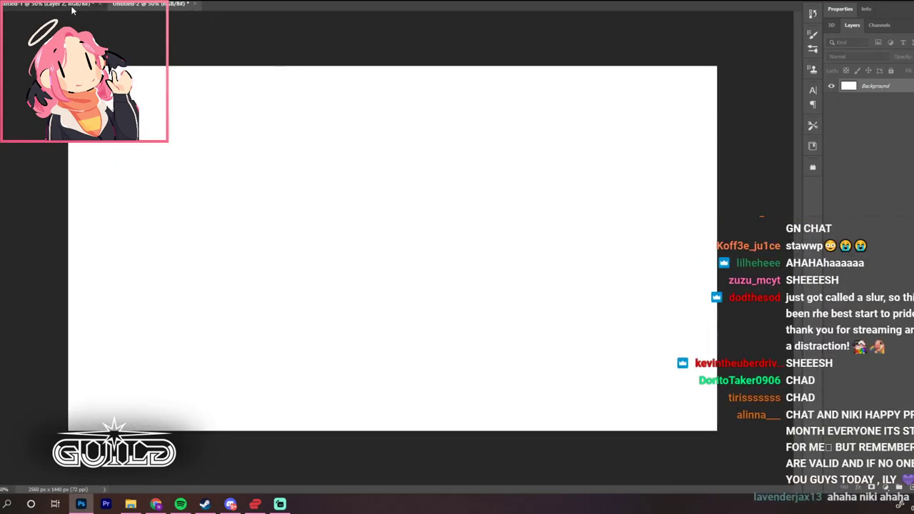
pyautogui.hotkey('ctrl', 'Tab')
pyautogui.moveTo(594, 252); pyautogui.dragTo(489, 332)
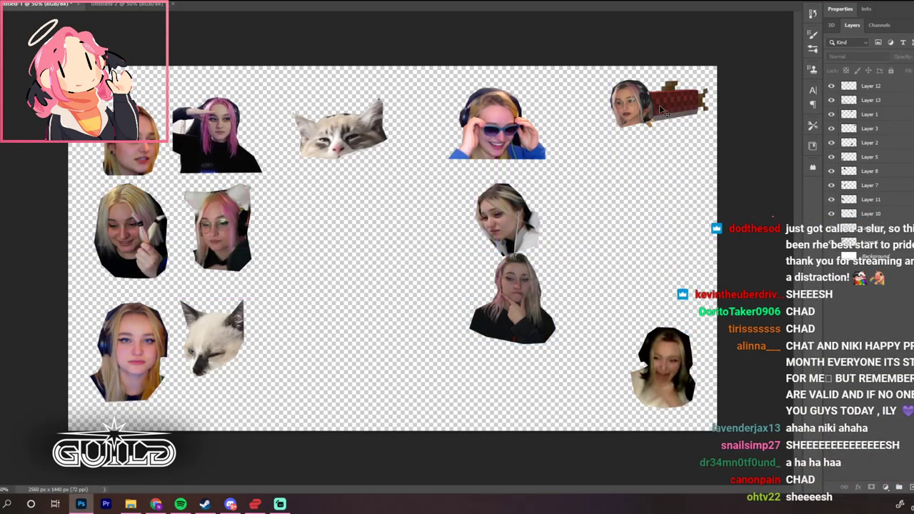
pyautogui.moveTo(657, 107); pyautogui.dragTo(645, 155)
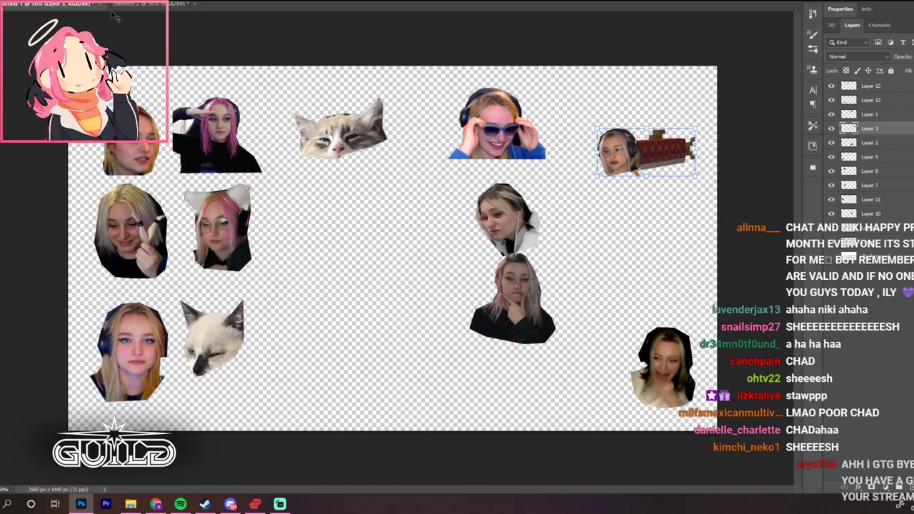
# Paste the fish-body cutout into Untitled-2, hide the white background and move the cutout slightly up and left
pyautogui.hotkey('ctrl', 'Tab')
pyautogui.hotkey('ctrl', 'v')
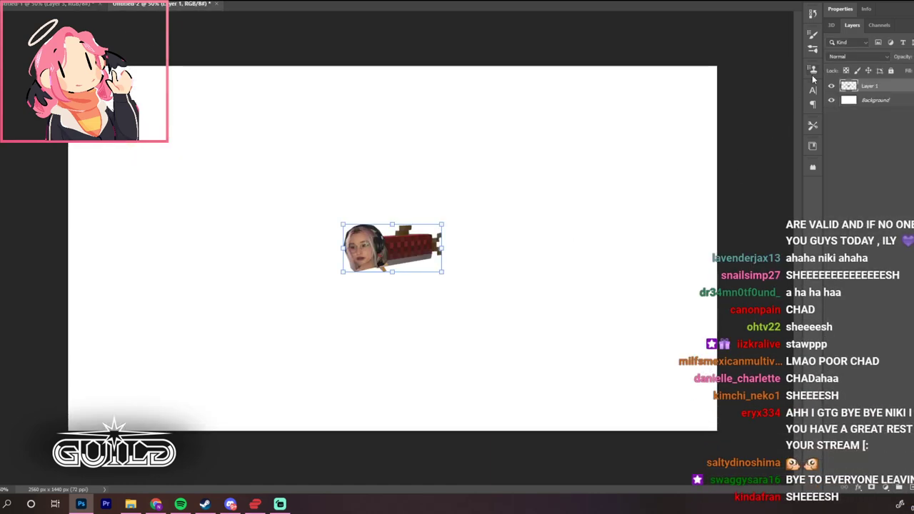
pyautogui.click(831, 99)
pyautogui.moveTo(393, 248); pyautogui.dragTo(371, 244)
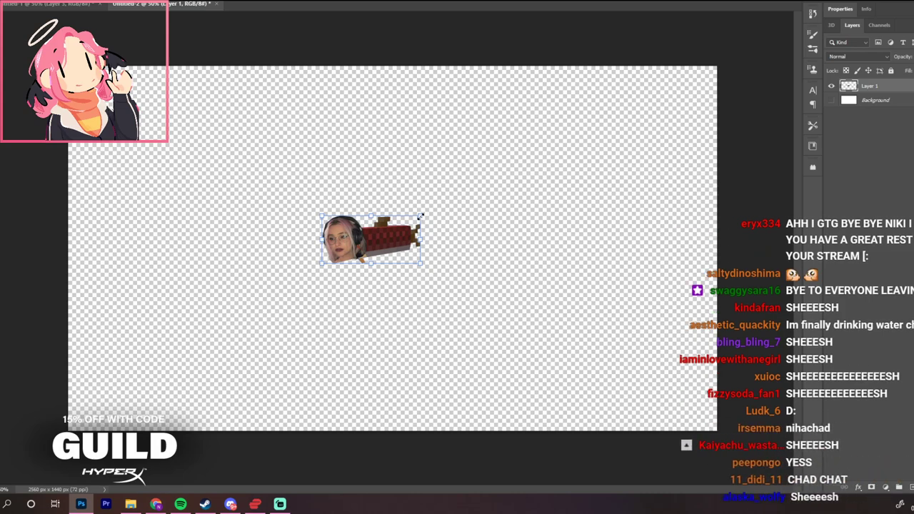
# Enlarge the fish-body cutout in Untitled-2 and export the image as a transparent PNG named 4
pyautogui.moveTo(429, 220); pyautogui.dragTo(468, 191)
pyautogui.moveTo(441, 241); pyautogui.dragTo(387, 227)
pyautogui.hotkey('alt', 'f')
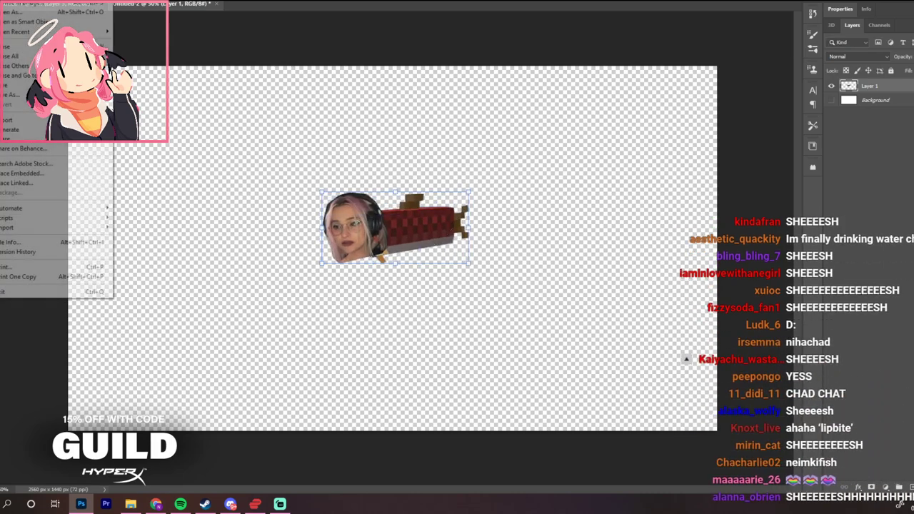
pyautogui.moveTo(207, 120)
pyautogui.click(298, 155)
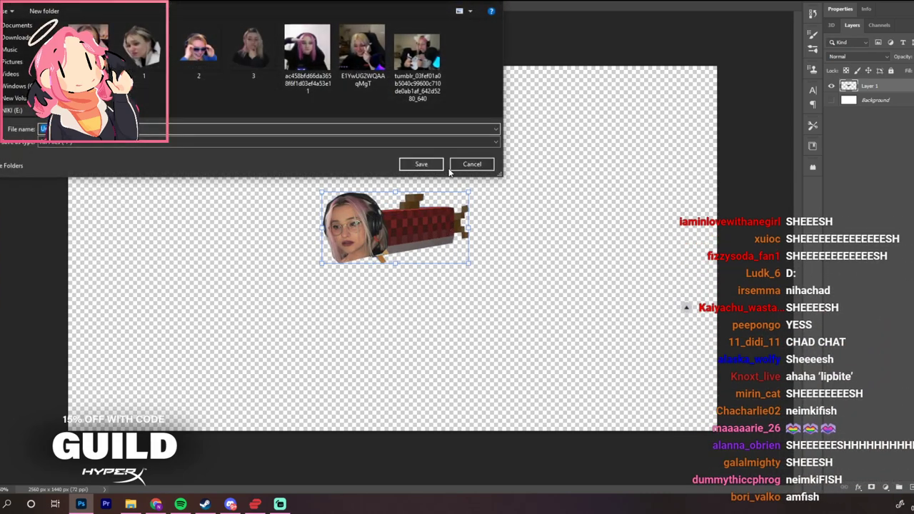
pyautogui.click(421, 164)
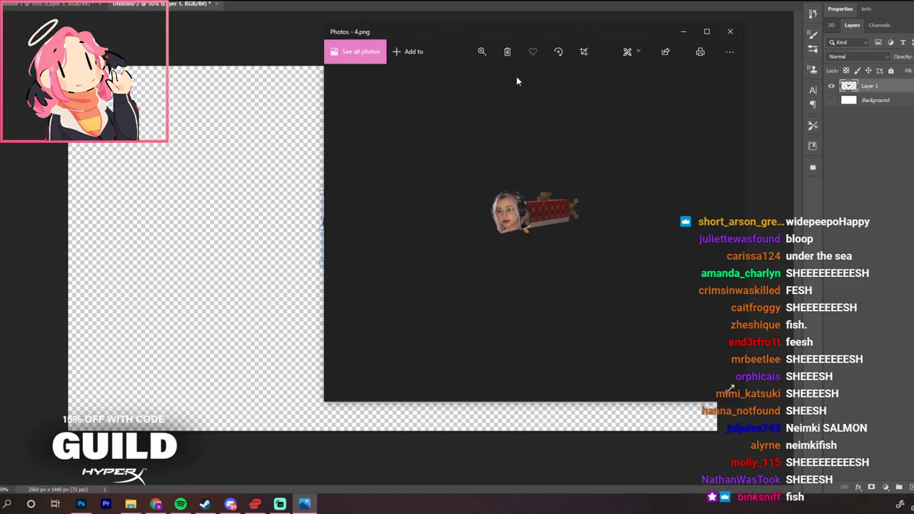
# Open 4.png for editing in Photos and set the crop aspect ratio to Square
pyautogui.click(633, 53)
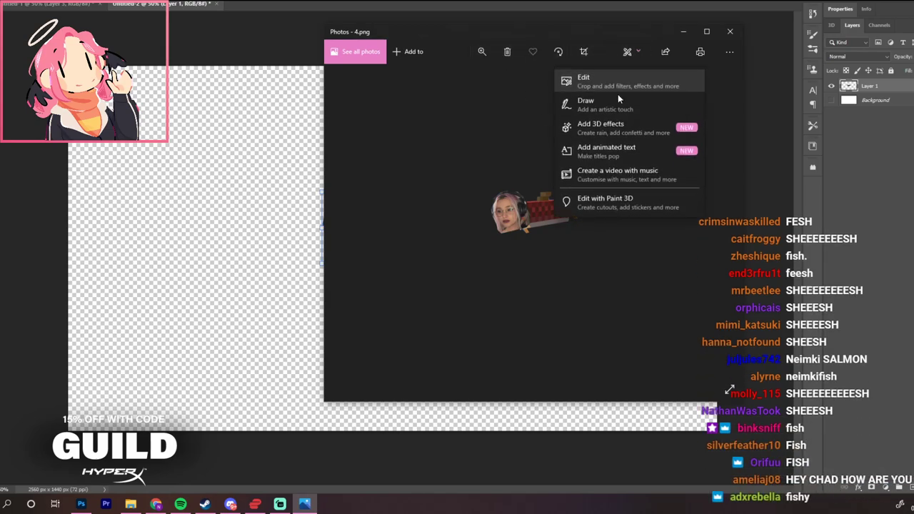
pyautogui.click(596, 83)
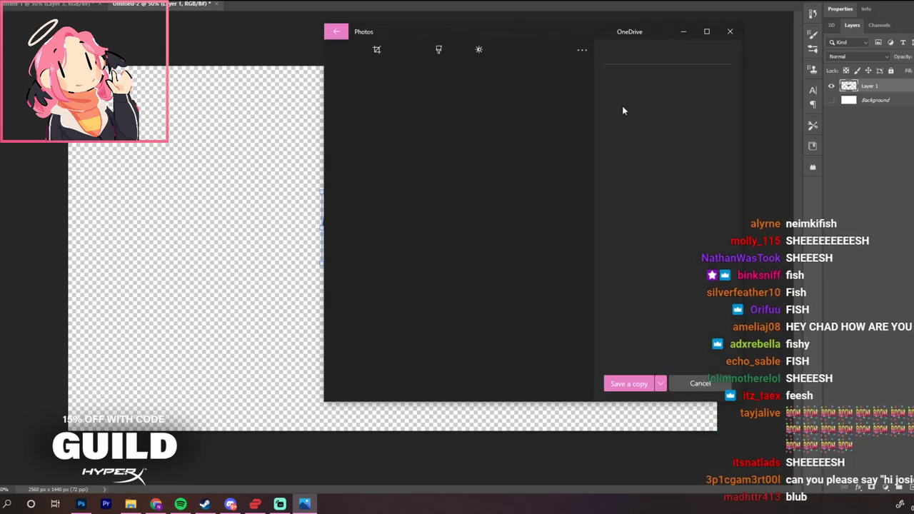
pyautogui.click(665, 153)
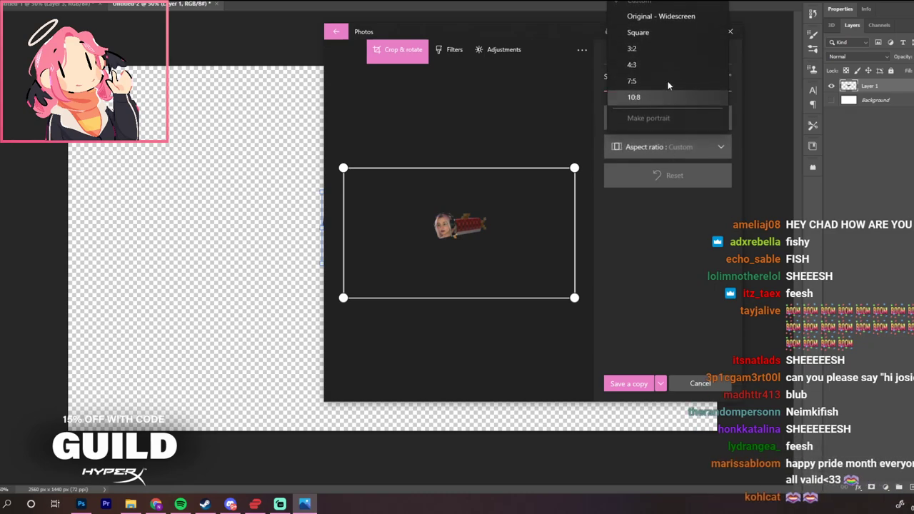
pyautogui.click(660, 34)
# Fit the square crop around the fish-body cutout, save over 4.png and return to the Twitch emotes page
pyautogui.moveTo(533, 161); pyautogui.dragTo(471, 193)
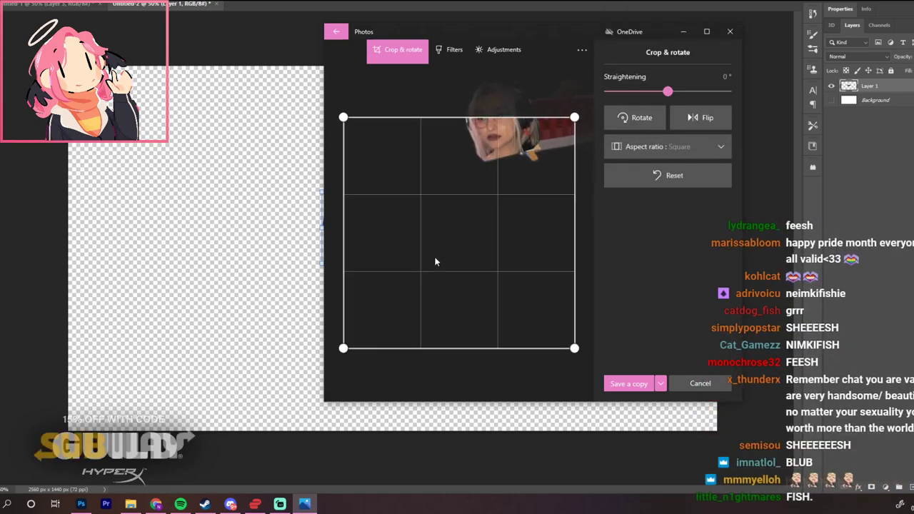
pyautogui.moveTo(359, 337); pyautogui.dragTo(379, 315)
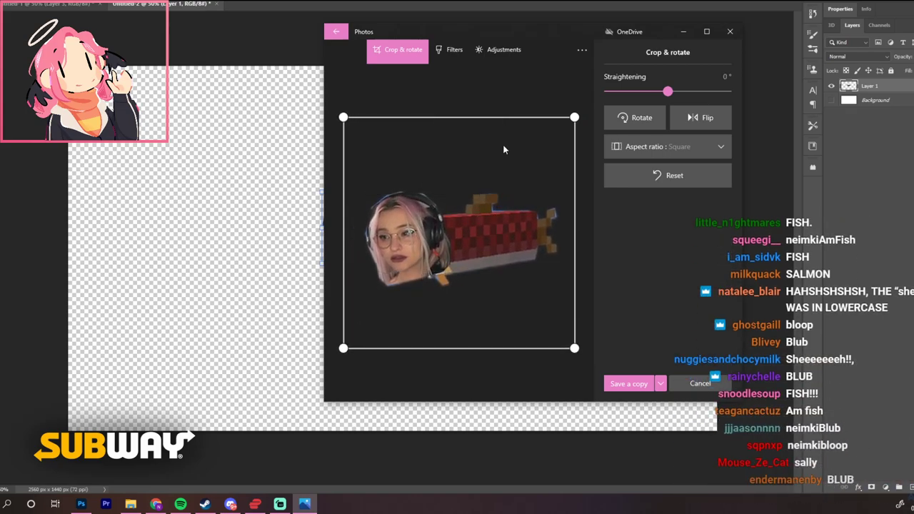
pyautogui.moveTo(469, 225); pyautogui.dragTo(448, 238)
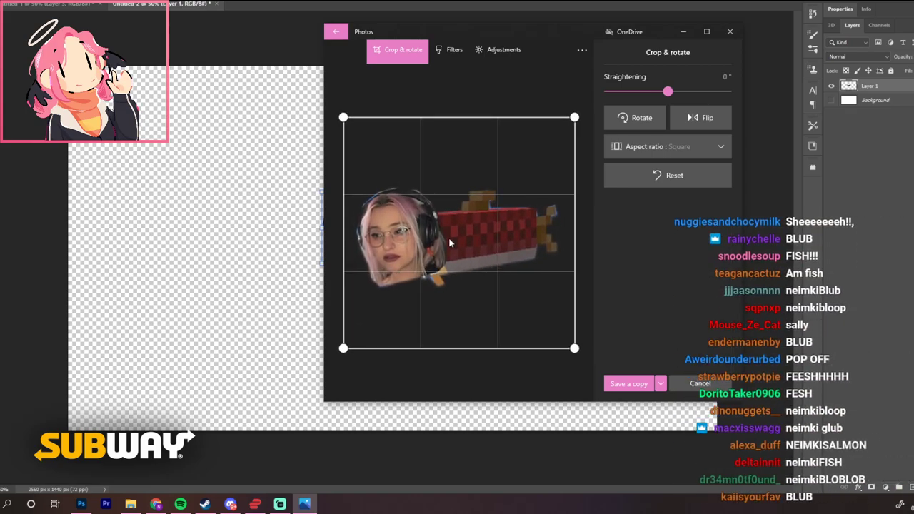
pyautogui.click(660, 383)
pyautogui.click(635, 367)
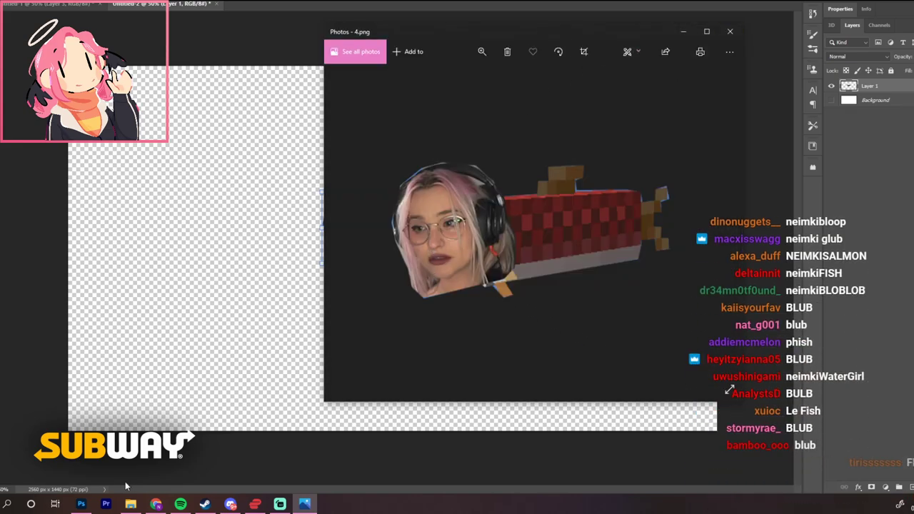
pyautogui.hotkey('alt', 'Tab')
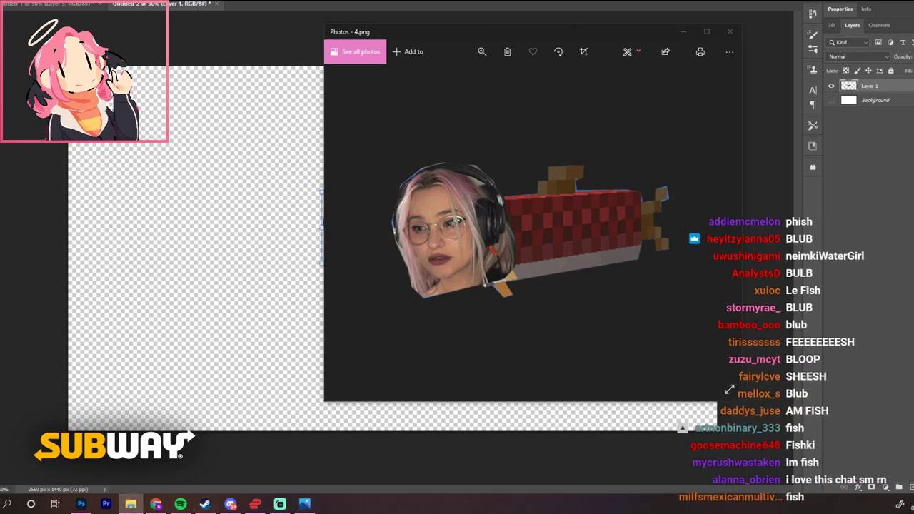
pyautogui.hotkey('alt', 'Tab')
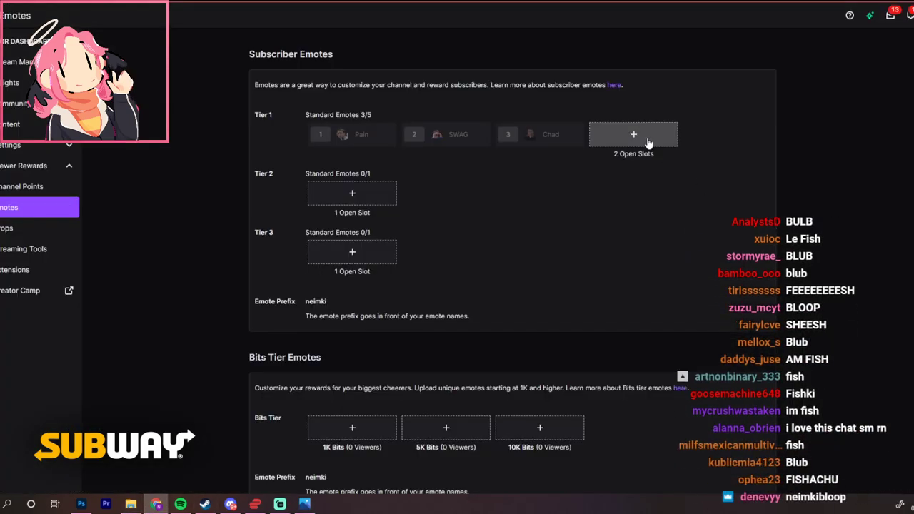
# Add 4.png to a new Tier 1 emote form, name the emote blub and upload it
pyautogui.click(613, 139)
pyautogui.moveTo(714, 171); pyautogui.dragTo(412, 187)
pyautogui.click(511, 332)
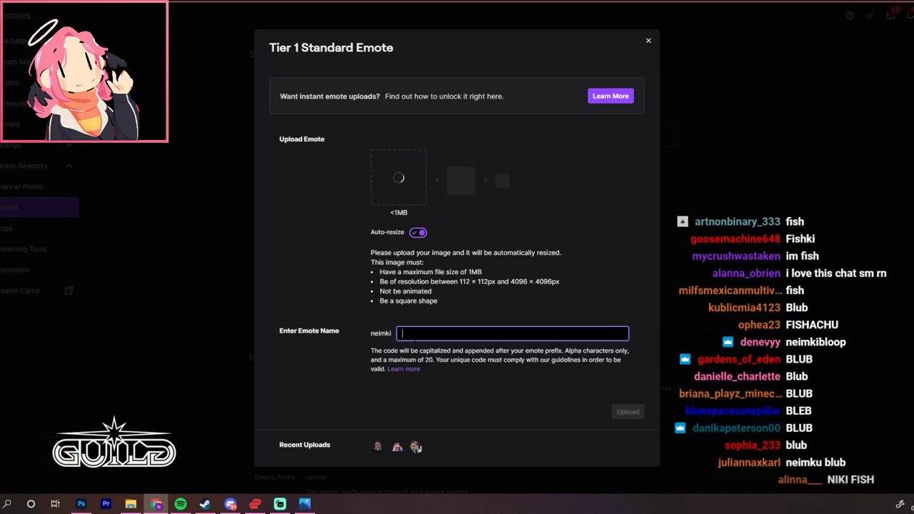
pyautogui.write('blub')
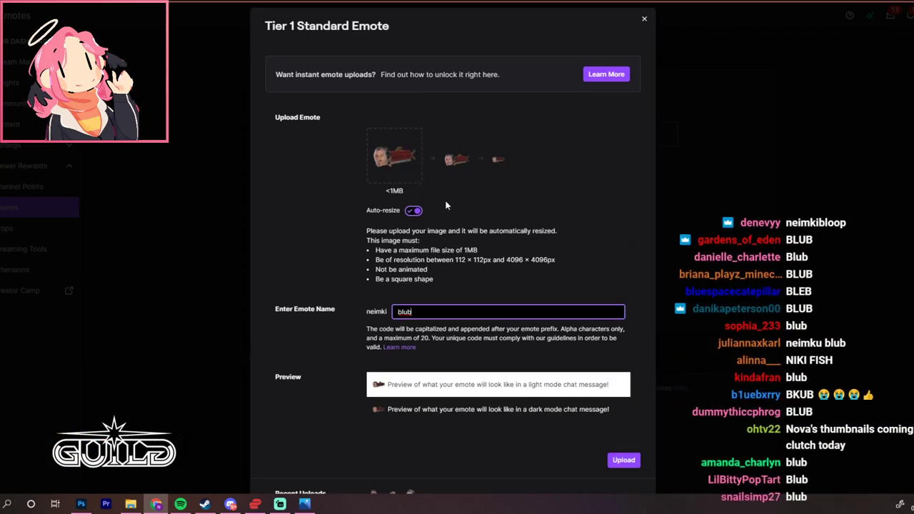
pyautogui.click(623, 460)
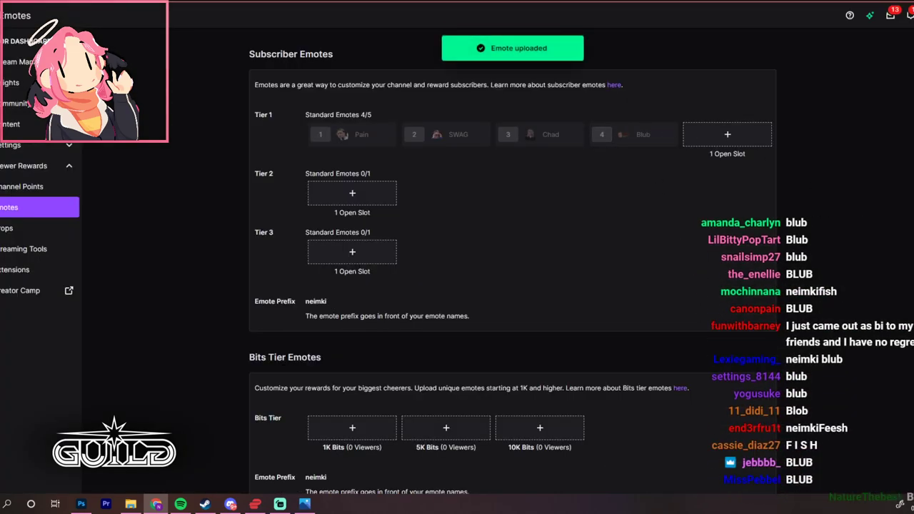
# Switch to Photoshop, clear the fish-body cutout from Untitled-2, and on the emote sheet move the open-mouthed laughing cutout up and slightly left
pyautogui.click(81, 504)
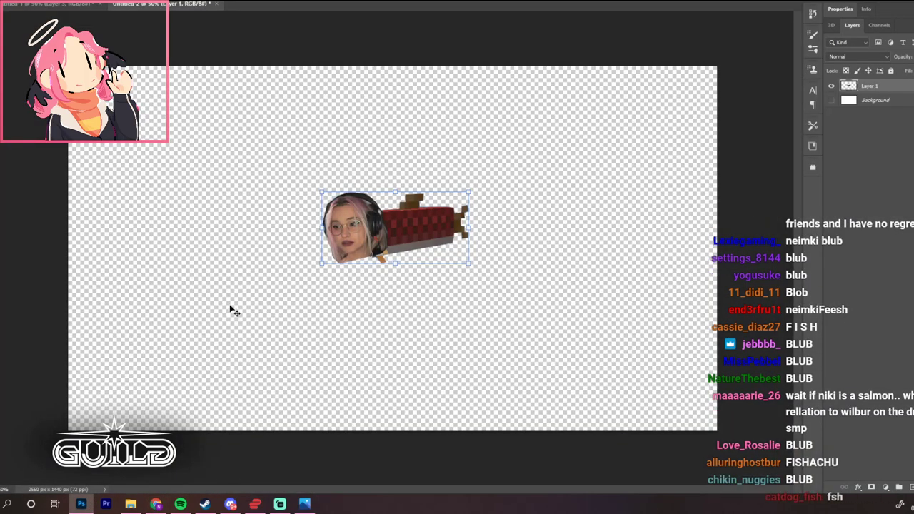
pyautogui.click(153, 4)
pyautogui.click(47, 4)
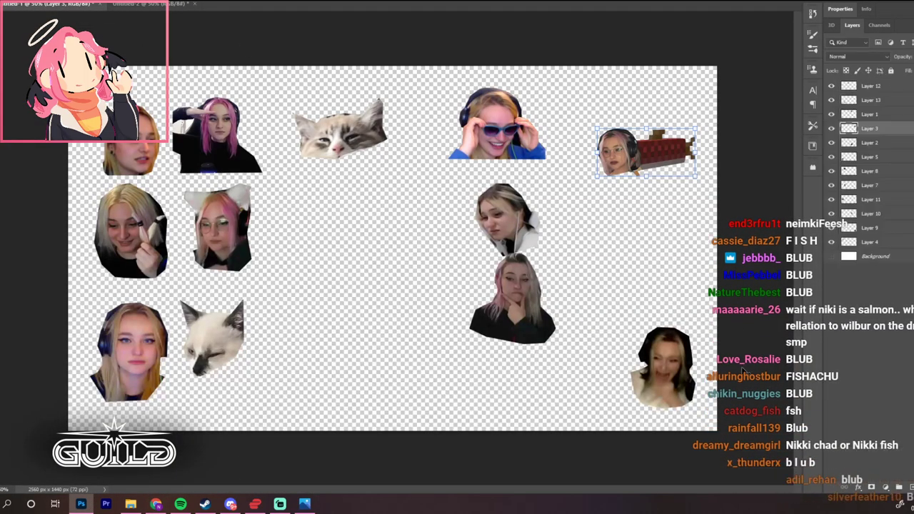
pyautogui.moveTo(647, 376); pyautogui.dragTo(651, 327)
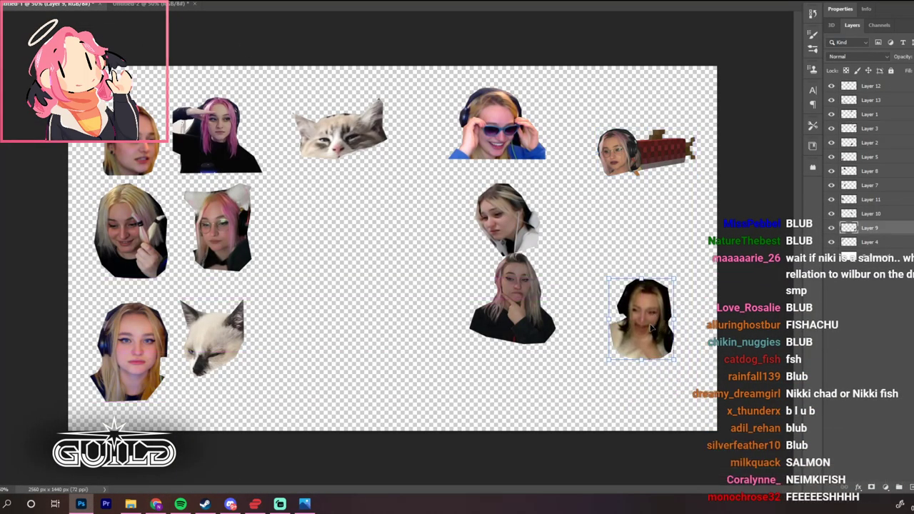
# Paste the laughing cutout into Untitled-2, hide the white background and enlarge the cutout to nearly twice its size
pyautogui.click(132, 4)
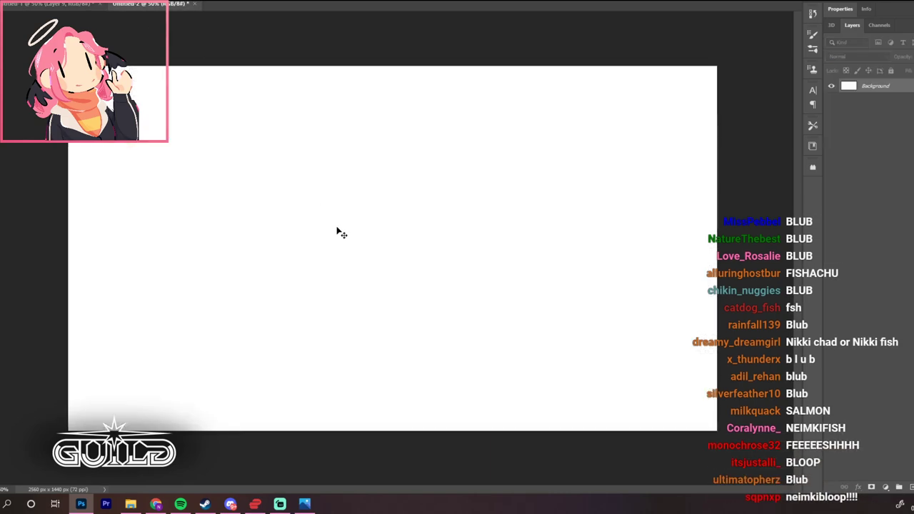
pyautogui.hotkey('ctrl', 'v')
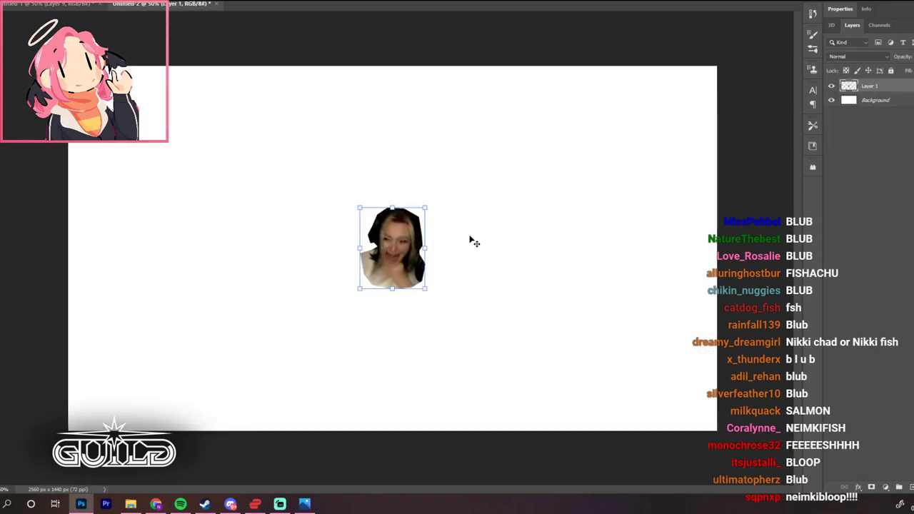
pyautogui.click(831, 100)
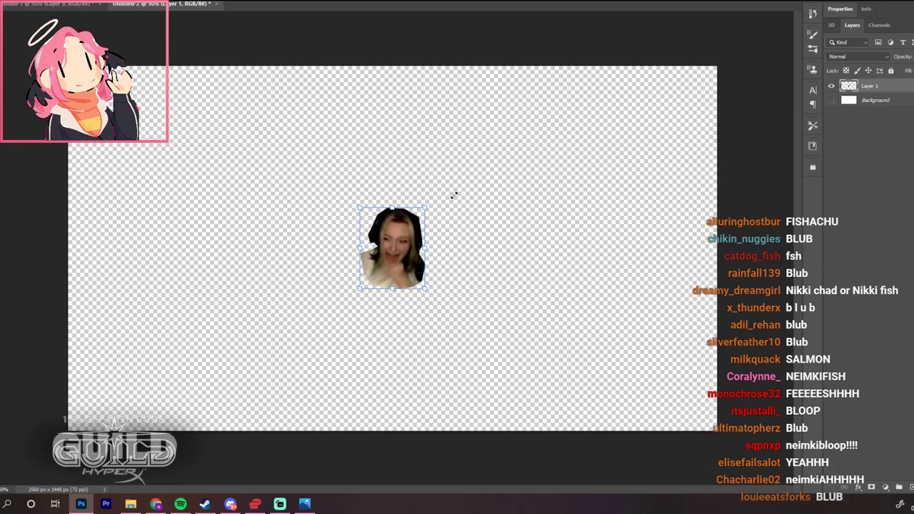
pyautogui.moveTo(453, 195); pyautogui.dragTo(453, 149)
pyautogui.moveTo(433, 210); pyautogui.dragTo(410, 227)
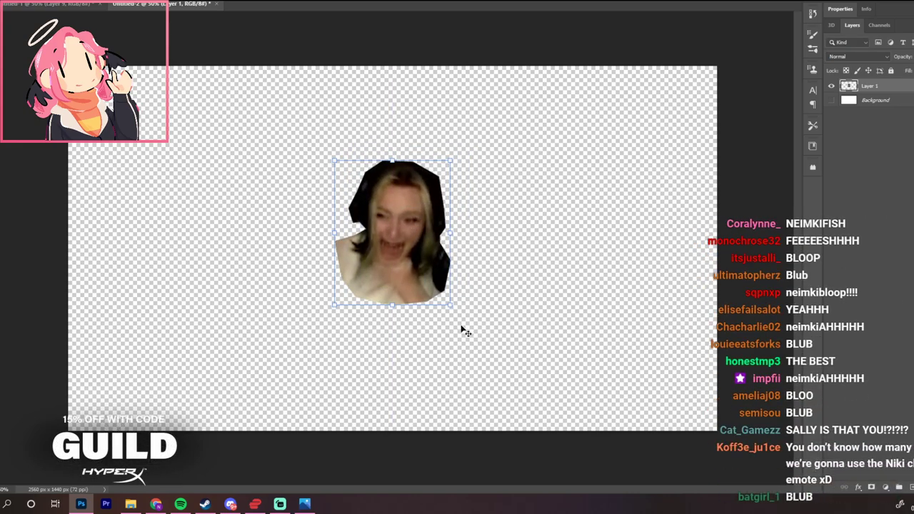
# Export the laughing cutout as a transparent PNG named 5
pyautogui.click(9, 4)
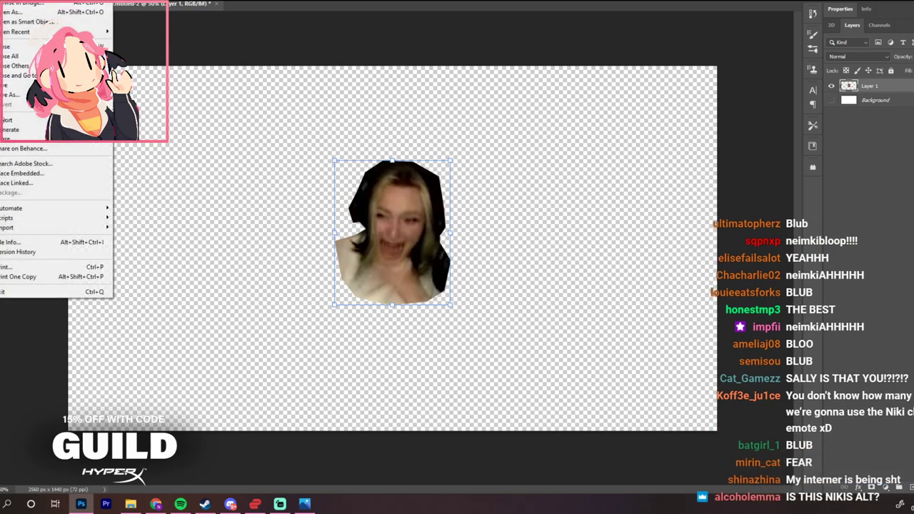
pyautogui.moveTo(14, 119)
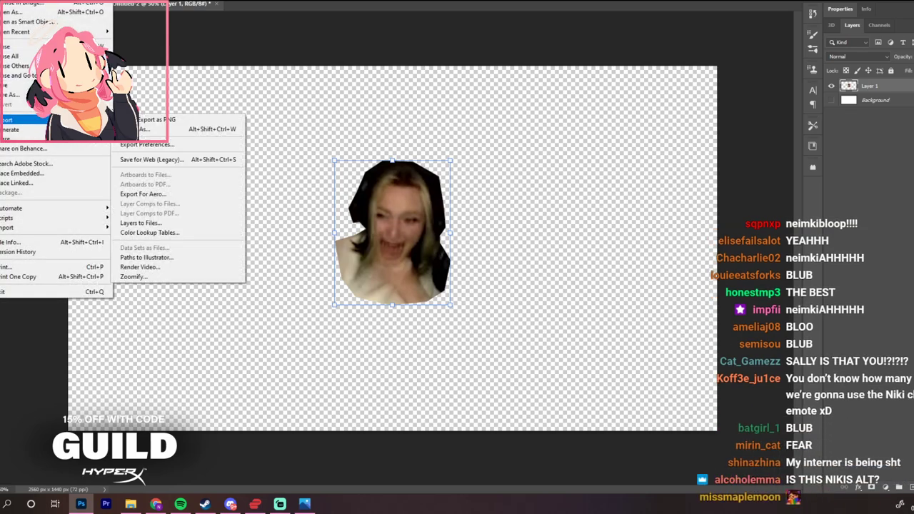
pyautogui.click(146, 122)
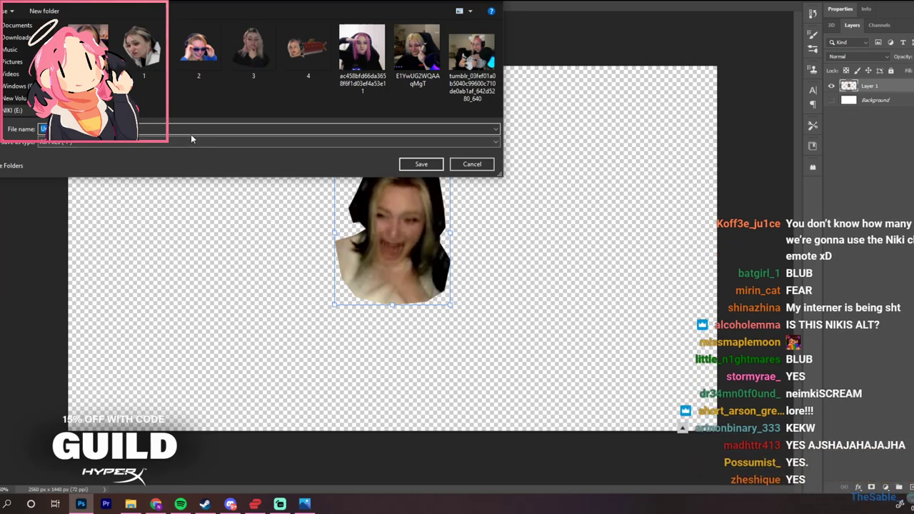
pyautogui.click(421, 164)
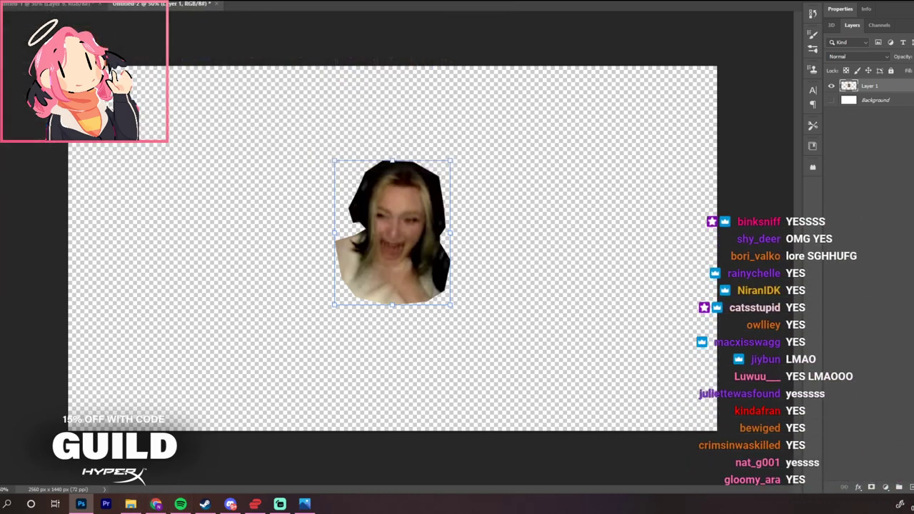
# Open 5.png for editing in Photos and set the crop aspect ratio to Square
pyautogui.hotkey('alt', 'Tab')
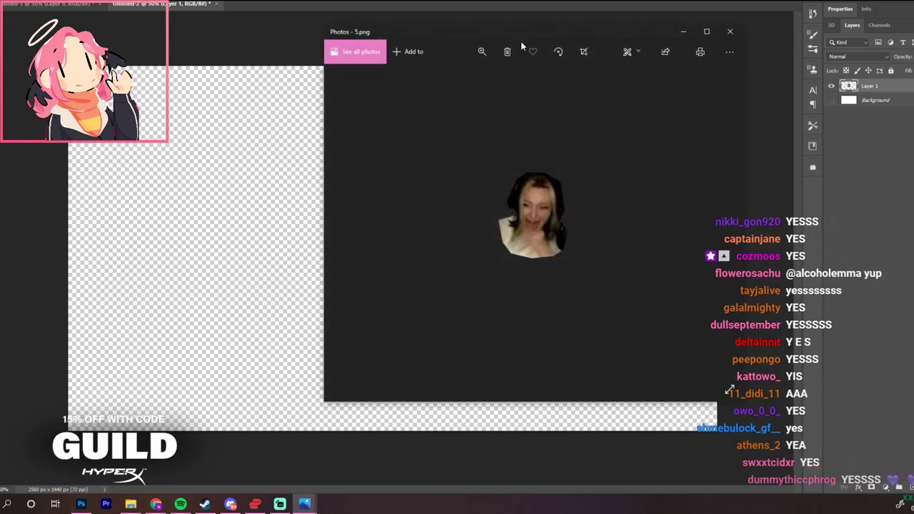
pyautogui.click(632, 53)
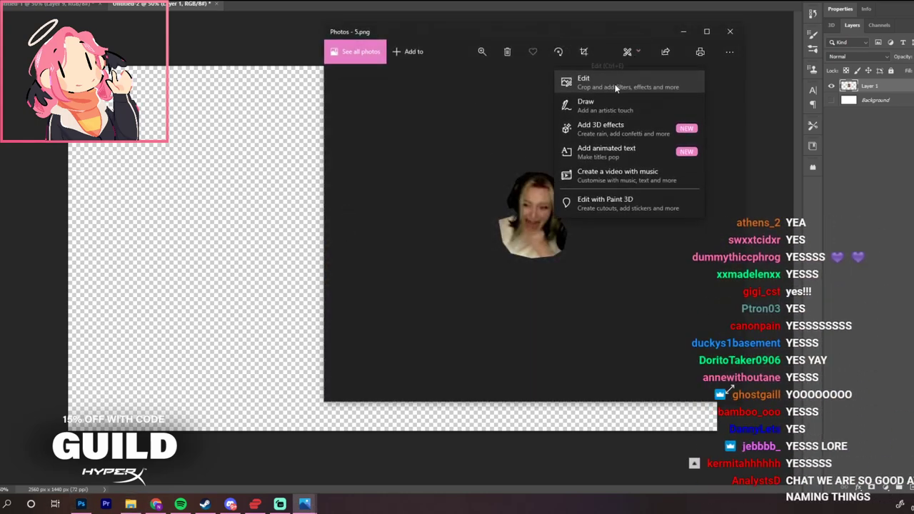
pyautogui.click(616, 84)
pyautogui.click(688, 147)
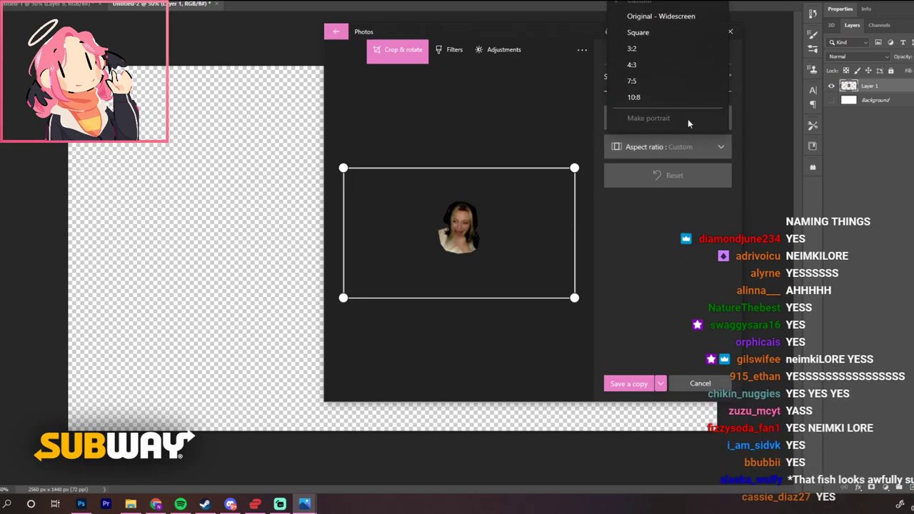
pyautogui.click(663, 32)
# Fit the square crop closely around the laughing cutout and save over 5.png
pyautogui.moveTo(561, 167); pyautogui.dragTo(491, 198)
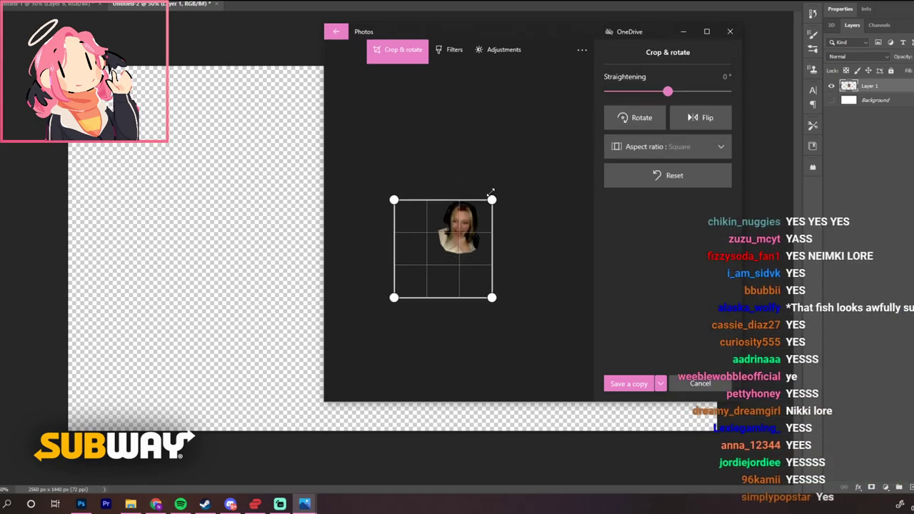
pyautogui.moveTo(345, 347); pyautogui.dragTo(406, 294)
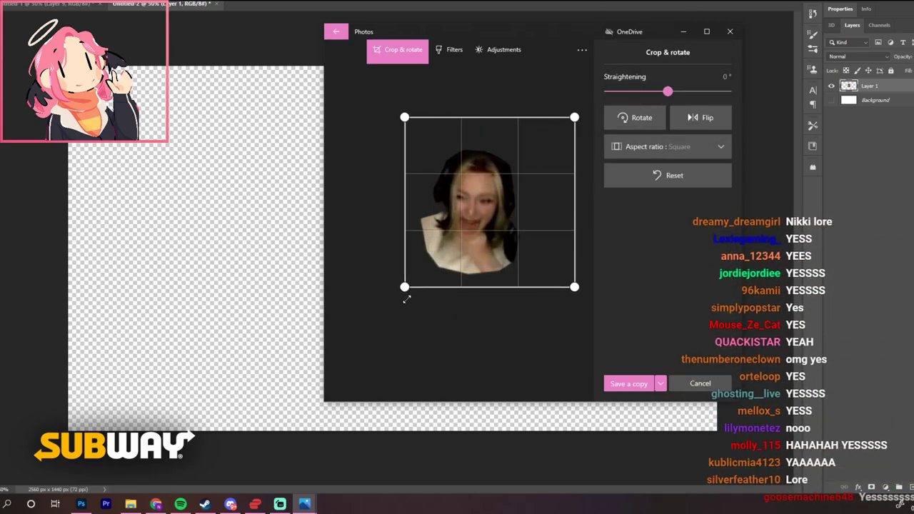
pyautogui.moveTo(573, 118); pyautogui.dragTo(520, 149)
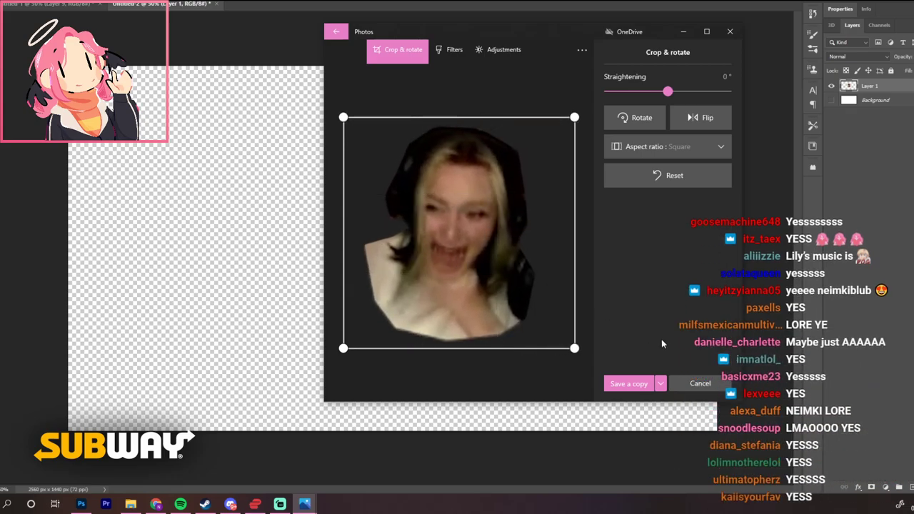
pyautogui.click(628, 384)
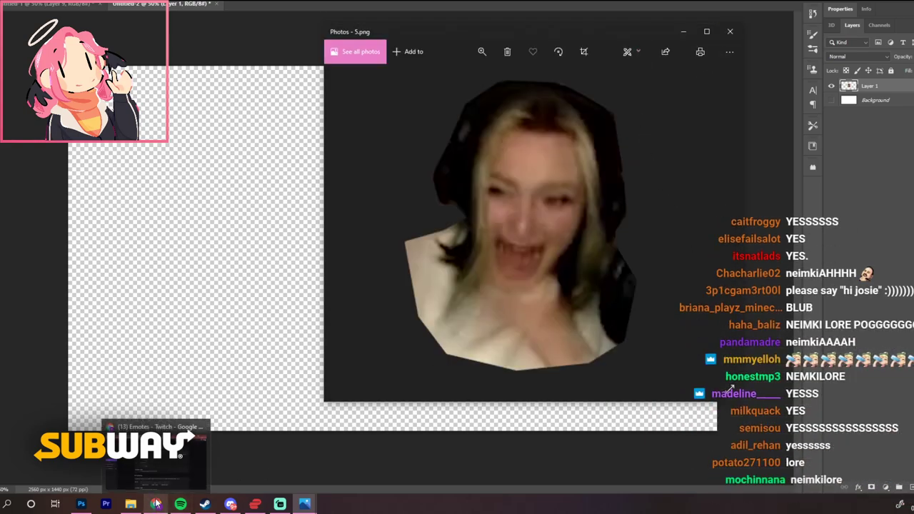
# Try to upload 5.png as a Tier 1 Twitch emote named LORE
pyautogui.click(157, 504)
pyautogui.click(727, 134)
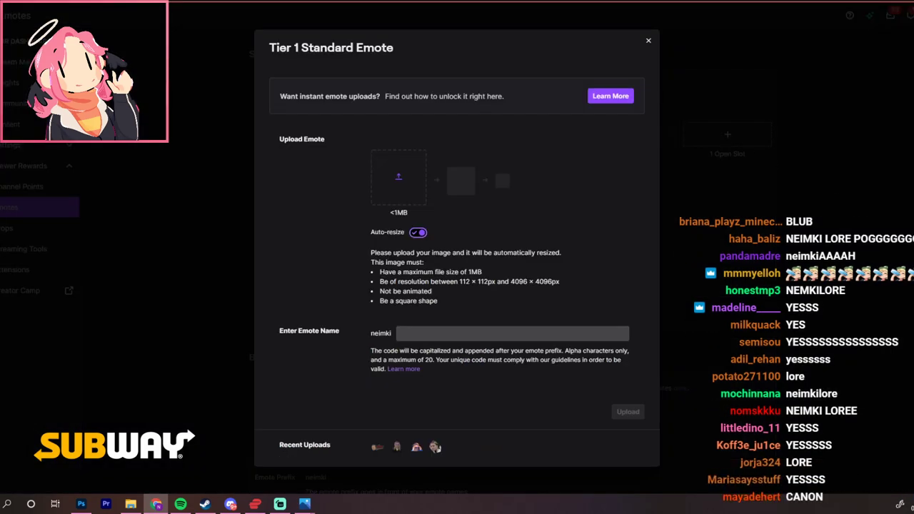
pyautogui.moveTo(913, 264); pyautogui.dragTo(439, 183)
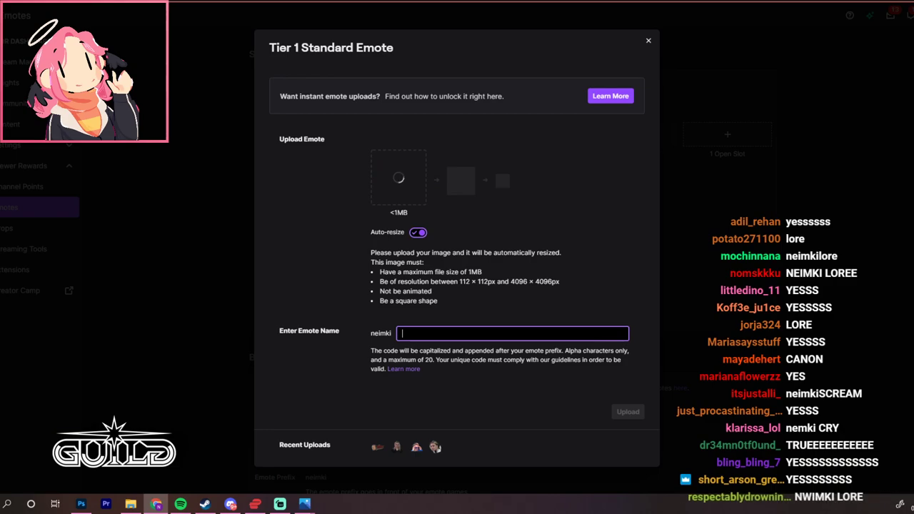
pyautogui.write('LORE')
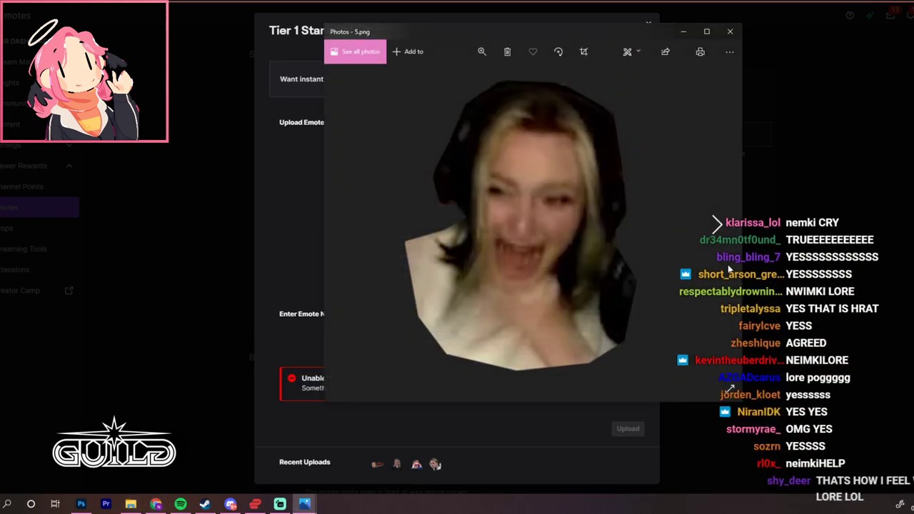
# Recrop 5.png in Photos with the Original - Square aspect ratio, centre the laughing cutout in the crop and save over the file
pyautogui.click(629, 53)
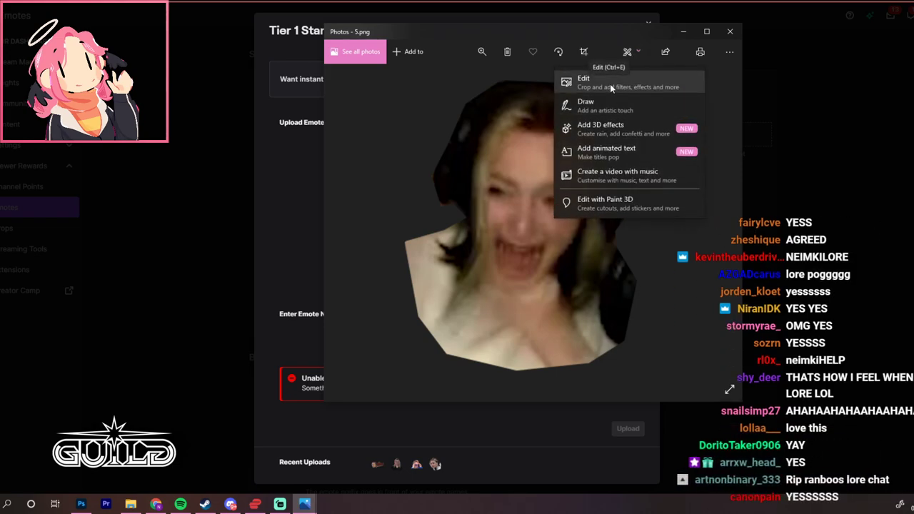
pyautogui.click(603, 86)
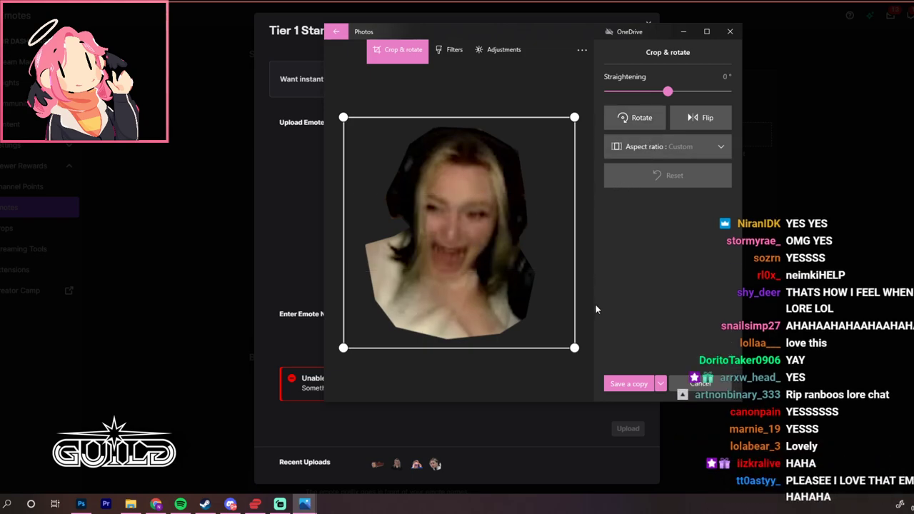
pyautogui.moveTo(574, 348)
pyautogui.mouseDown()
pyautogui.moveTo(553, 347)
pyautogui.moveTo(563, 347)
pyautogui.mouseUp()
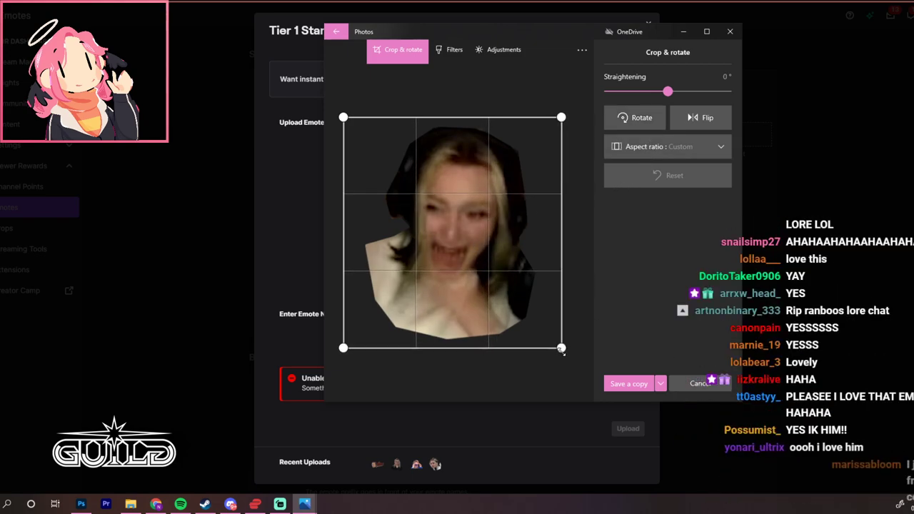
pyautogui.click(699, 146)
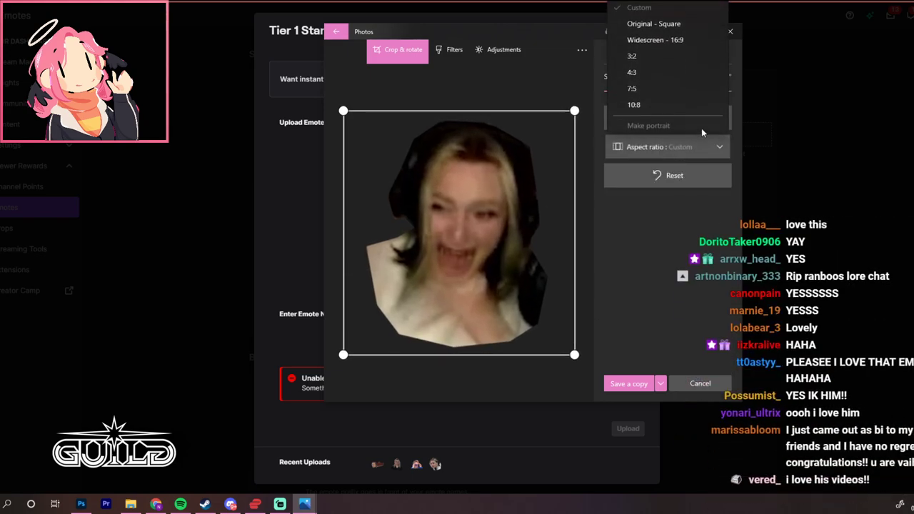
pyautogui.click(656, 20)
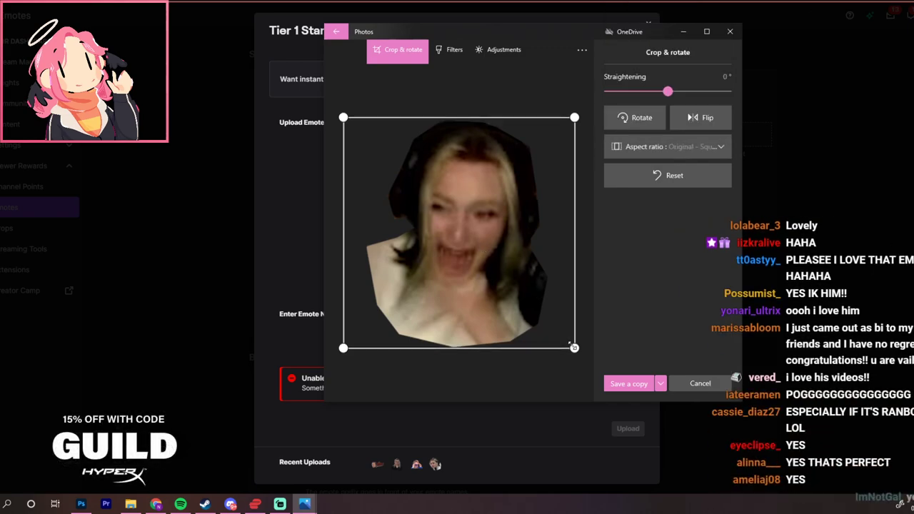
pyautogui.moveTo(574, 351); pyautogui.dragTo(576, 349)
pyautogui.moveTo(459, 267); pyautogui.dragTo(468, 272)
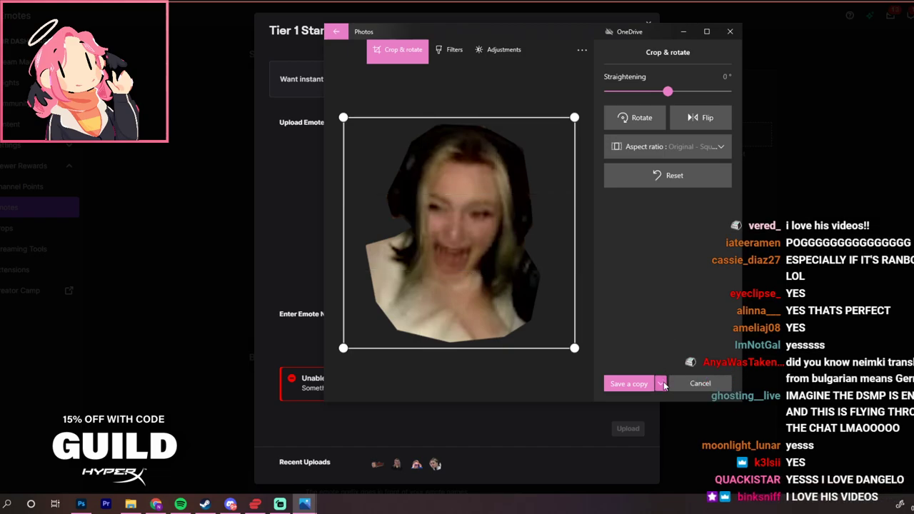
pyautogui.click(635, 366)
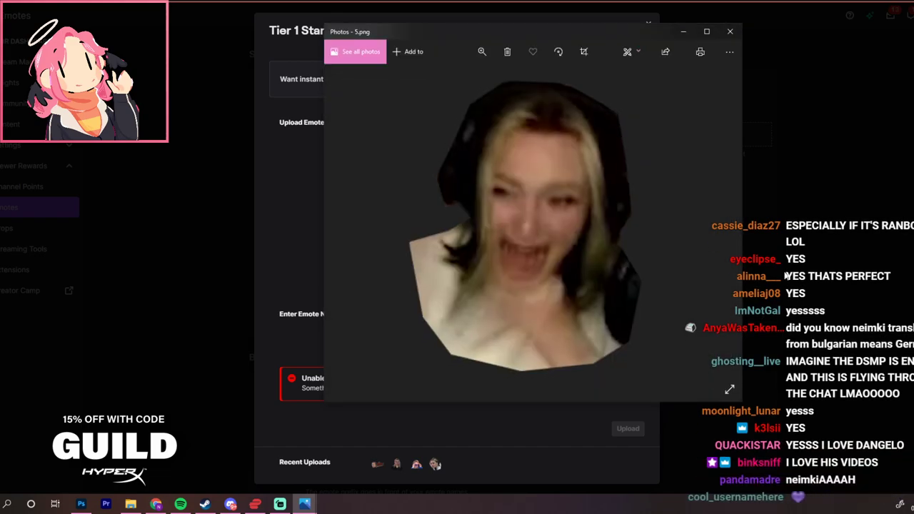
# Discard the failed emote form on Twitch and upload the recropped 5.png as a Tier 1 emote named LORE
pyautogui.click(666, 189)
pyautogui.click(648, 24)
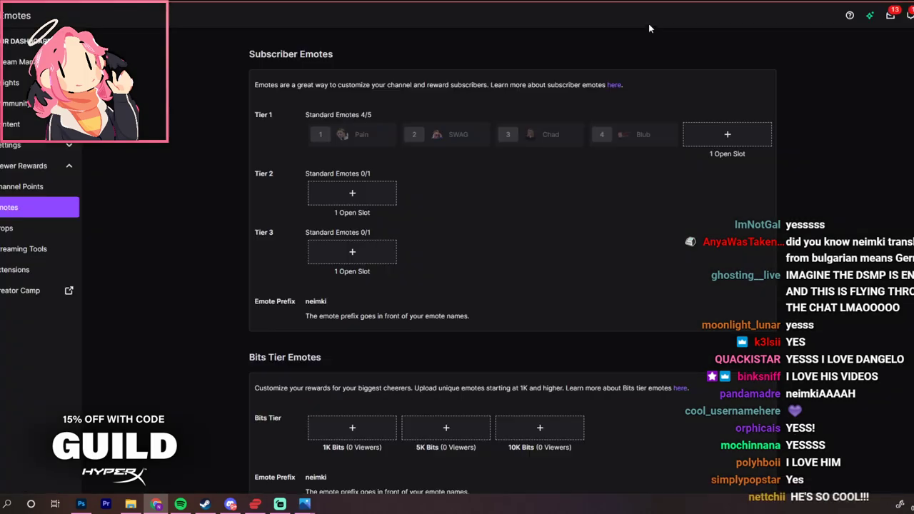
pyautogui.click(728, 137)
pyautogui.moveTo(588, 207); pyautogui.dragTo(437, 191)
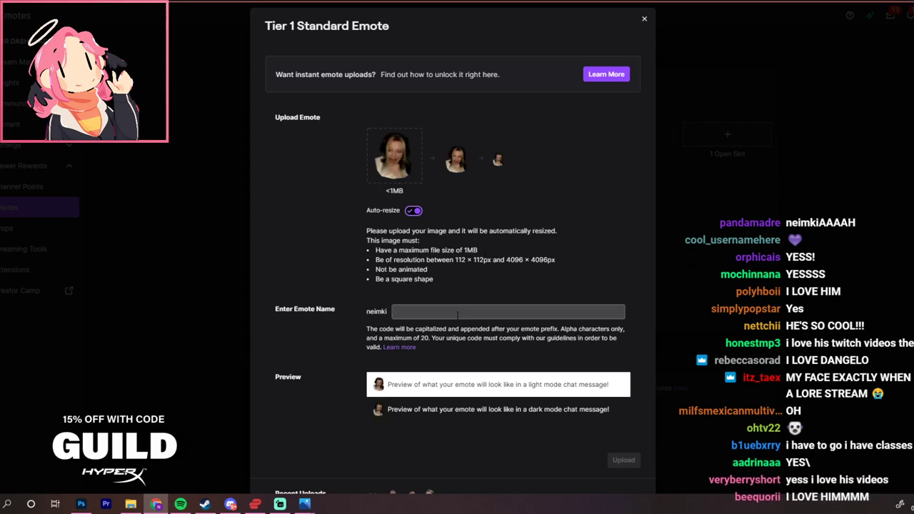
pyautogui.click(458, 314)
pyautogui.write('LORE')
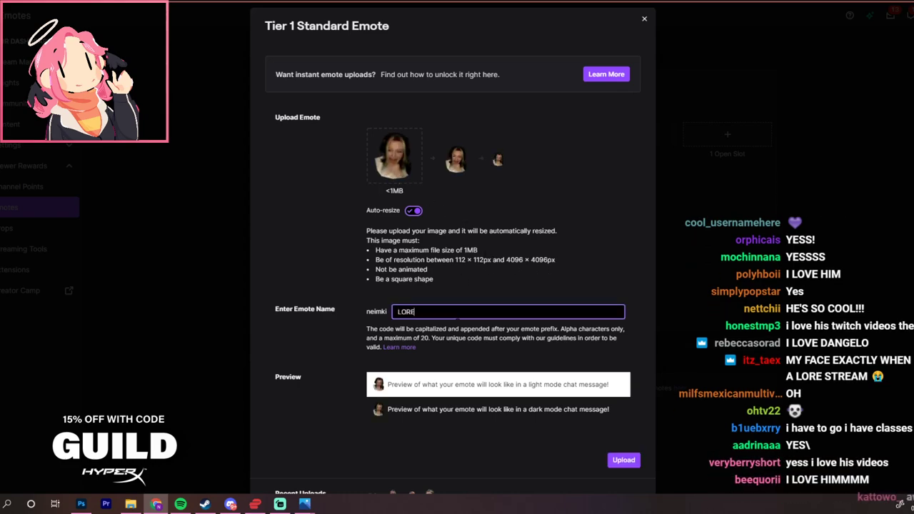
pyautogui.click(623, 460)
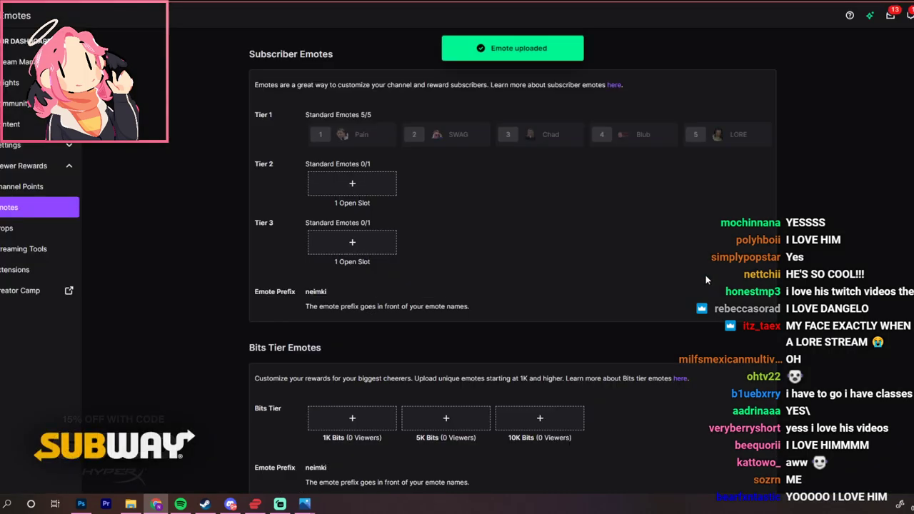
pyautogui.moveTo(618, 137)
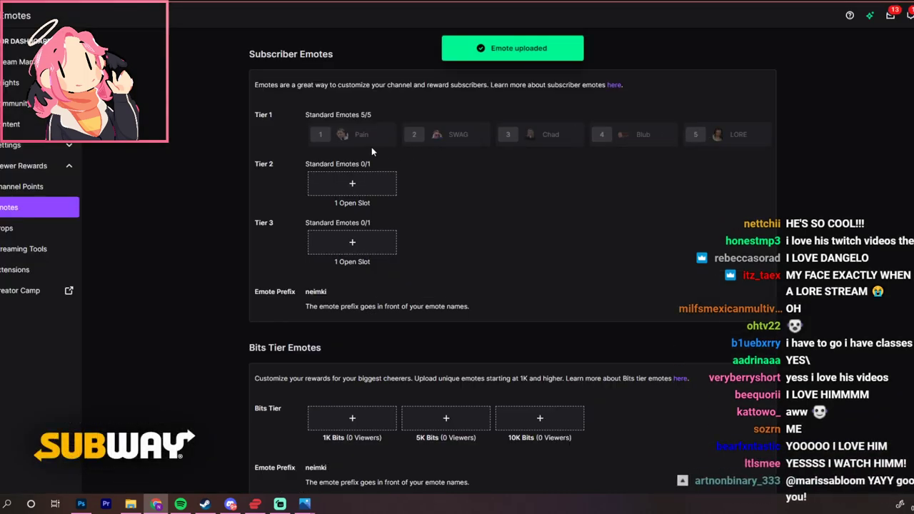
pyautogui.moveTo(482, 136)
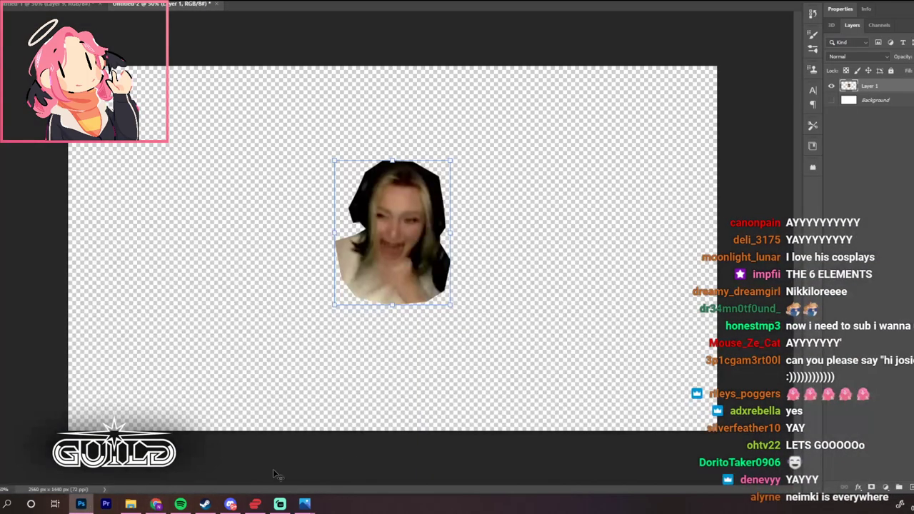
# Switch to Photoshop, delete the laughing cutout from Untitled-2 and return to the Untitled-1 emote sheet
pyautogui.click(81, 504)
pyautogui.press('Delete')
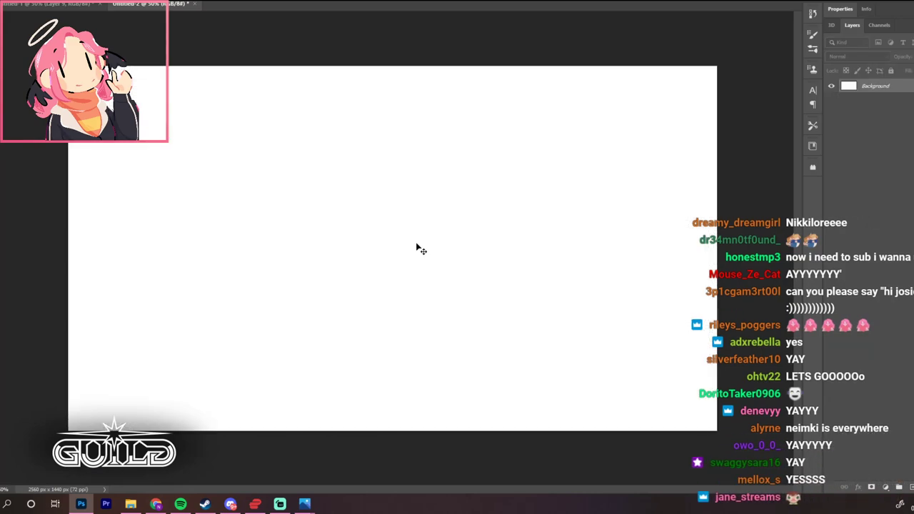
pyautogui.hotkey('ctrl', 'Tab')
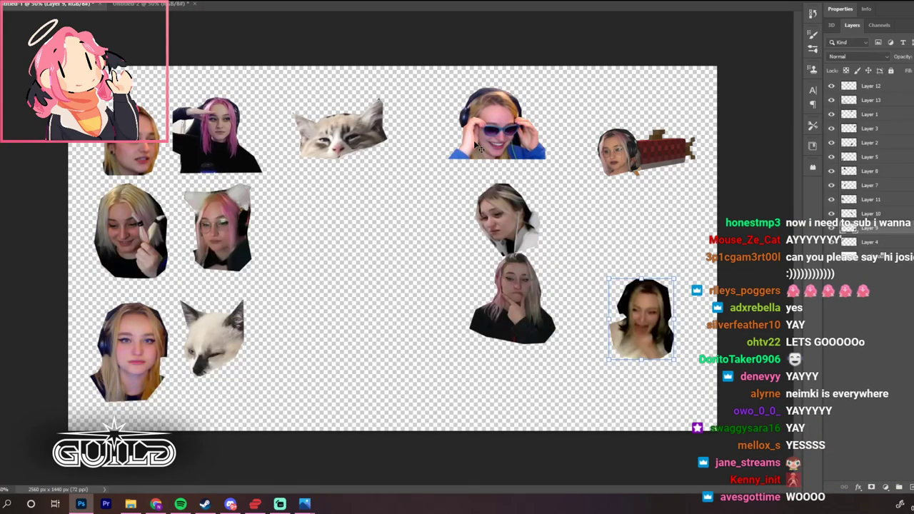
# Gather the sunglasses, fish, white-earphone, laughing and hand-on-chin cutouts along the right side of the emote sheet
pyautogui.moveTo(477, 146); pyautogui.dragTo(633, 127)
pyautogui.moveTo(649, 164); pyautogui.dragTo(655, 186)
pyautogui.moveTo(504, 218); pyautogui.dragTo(650, 247)
pyautogui.moveTo(647, 332); pyautogui.dragTo(652, 366)
pyautogui.moveTo(514, 307); pyautogui.dragTo(563, 365)
pyautogui.click(214, 449)
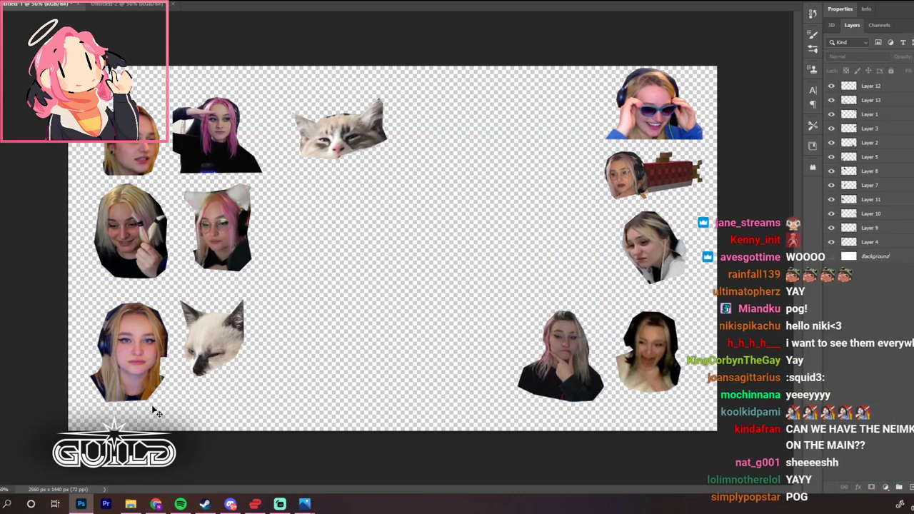
# Place the striped cat face beside the saluting cutout and the pale cat face below it, beside the cat-ears cutout
pyautogui.moveTo(337, 128); pyautogui.dragTo(321, 135)
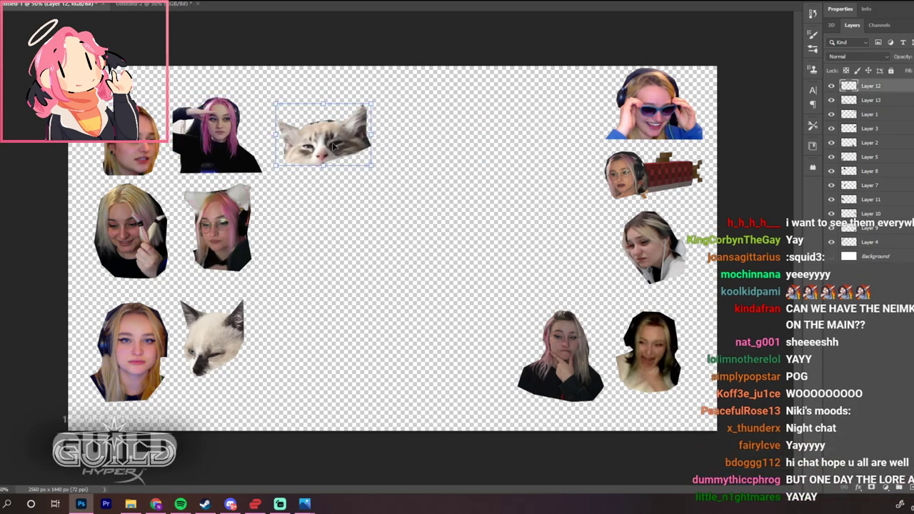
pyautogui.click(357, 200)
pyautogui.moveTo(332, 159)
pyautogui.mouseDown()
pyautogui.moveTo(324, 168)
pyautogui.moveTo(336, 164)
pyautogui.mouseUp()
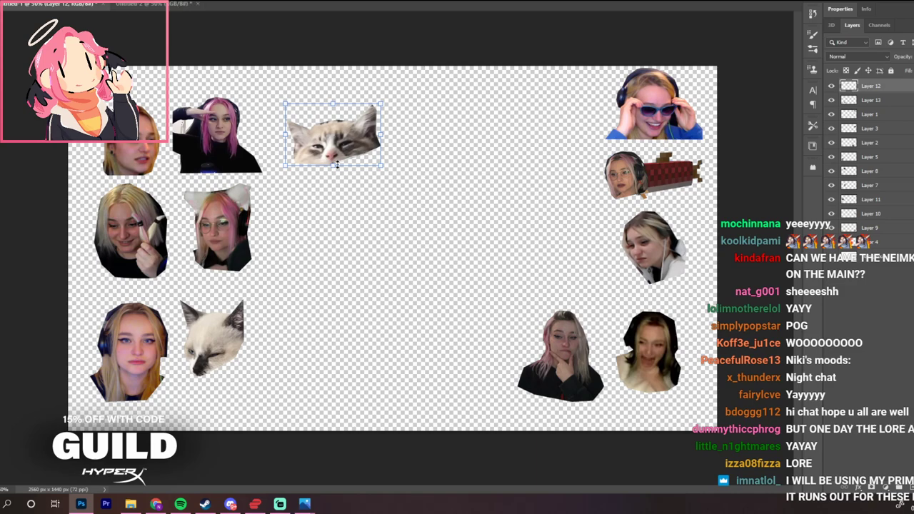
pyautogui.moveTo(227, 363); pyautogui.dragTo(402, 292)
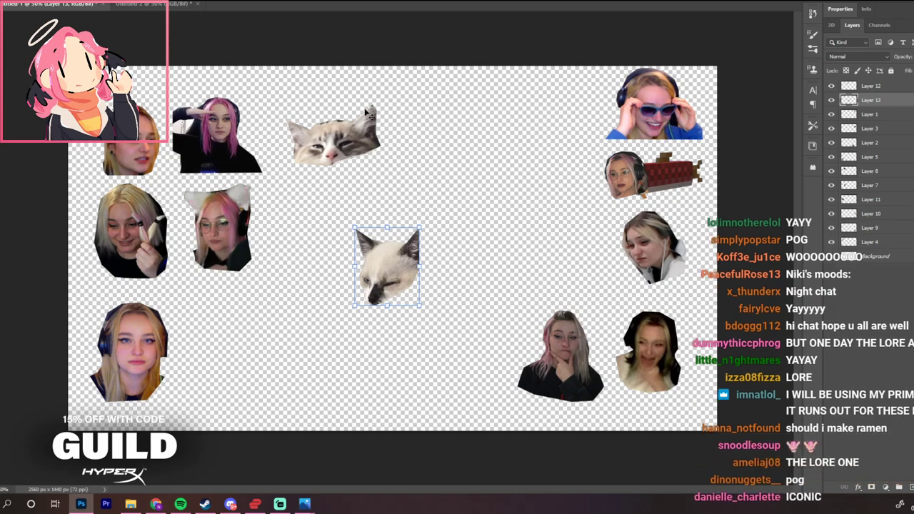
pyautogui.moveTo(317, 140); pyautogui.dragTo(351, 141)
pyautogui.moveTo(392, 306); pyautogui.dragTo(381, 318)
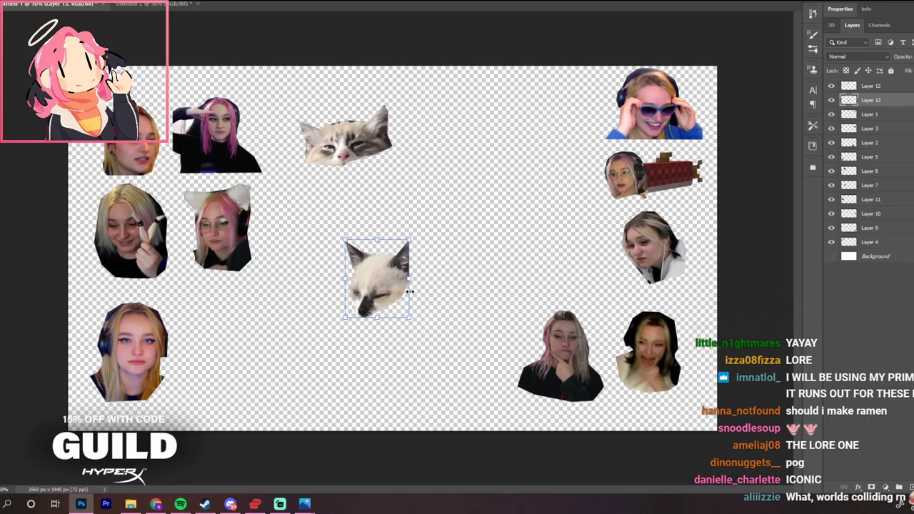
pyautogui.moveTo(363, 141); pyautogui.dragTo(350, 143)
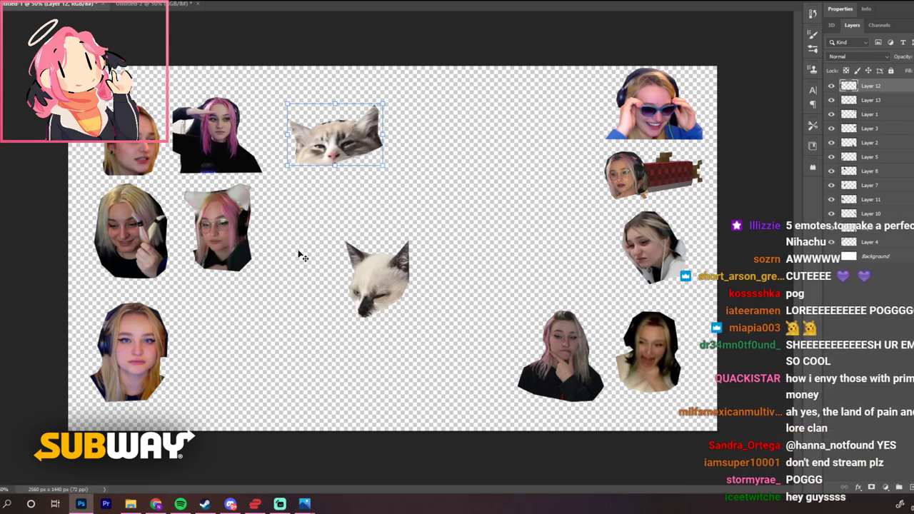
pyautogui.moveTo(344, 157); pyautogui.dragTo(319, 150)
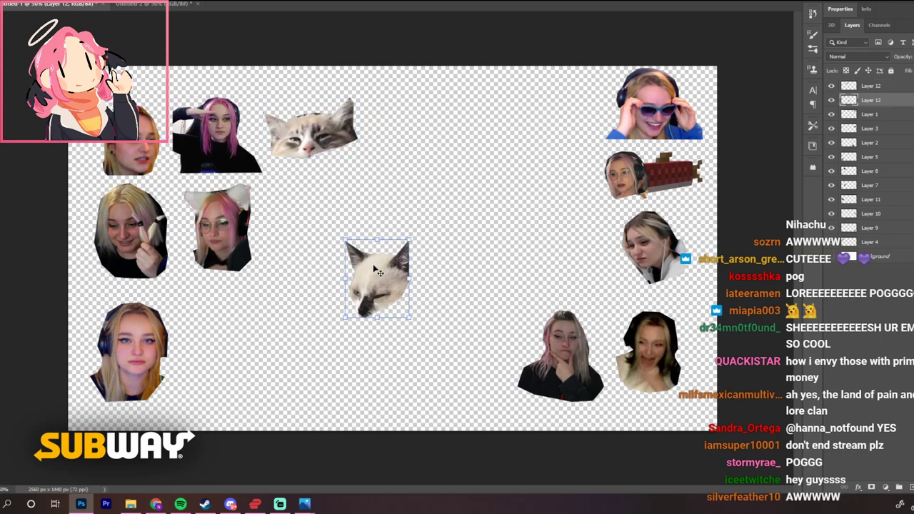
pyautogui.moveTo(371, 293); pyautogui.dragTo(294, 245)
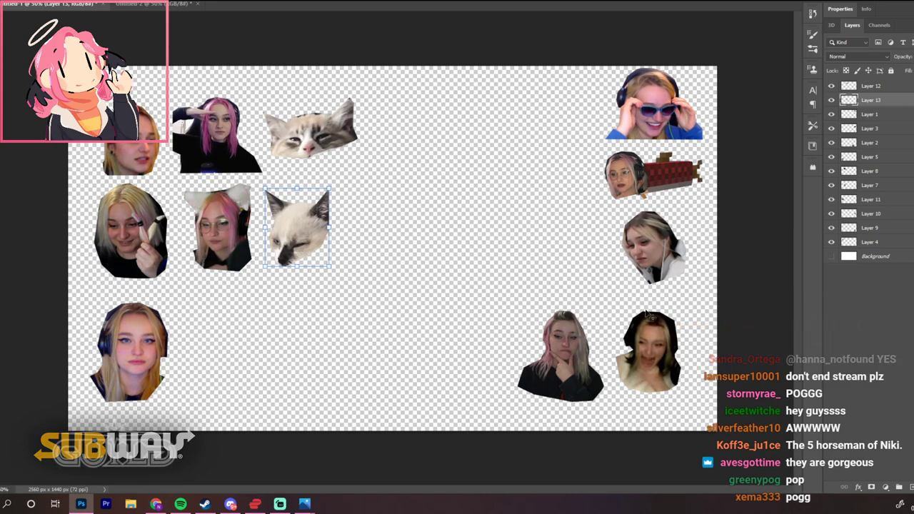
pyautogui.click(505, 275)
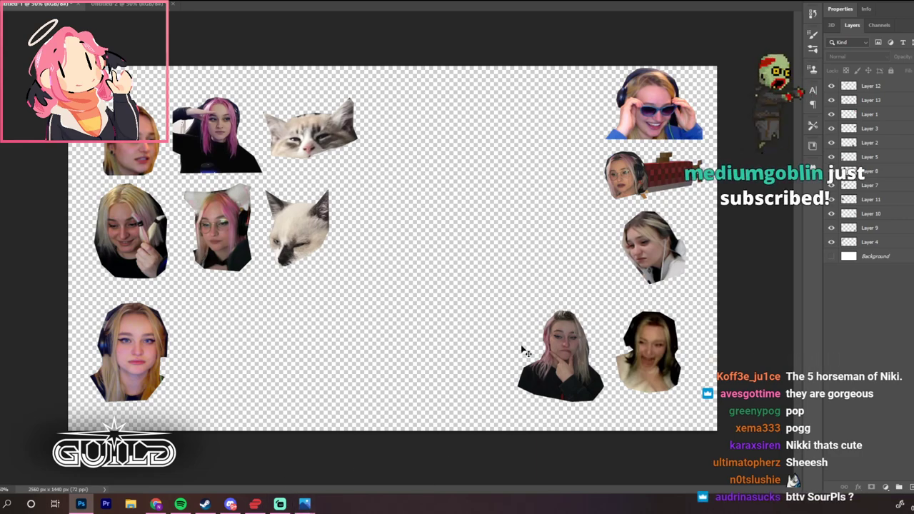
# Switch to the Twitch Emotes page and check the emote slots of the subscriber tiers and Bits tiers
pyautogui.click(156, 504)
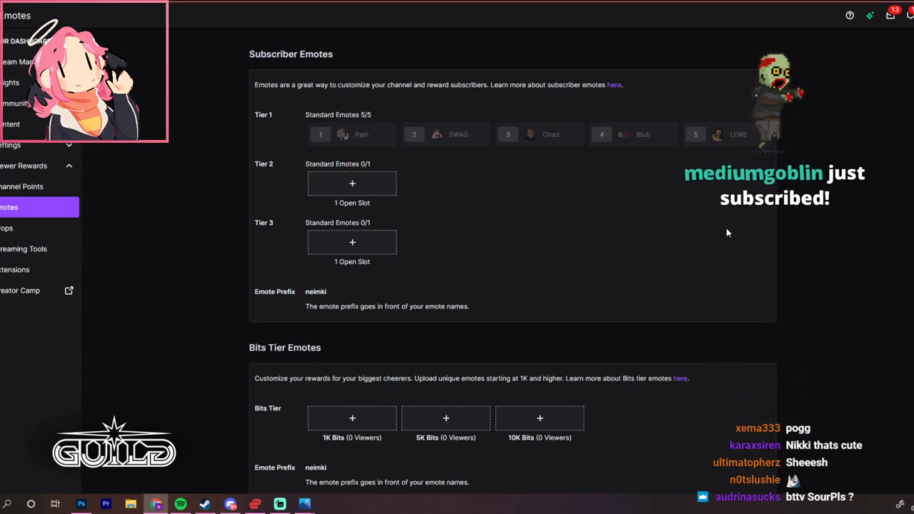
pyautogui.scroll(-1, 728, 228)
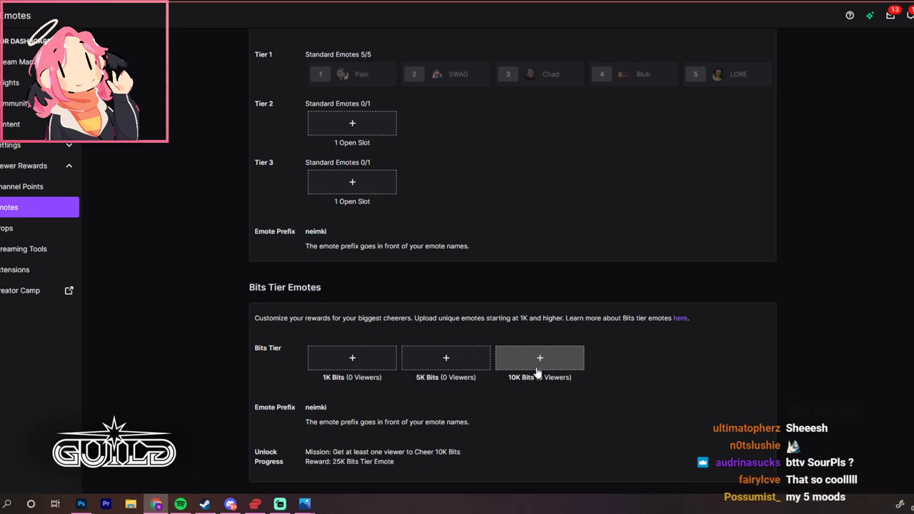
pyautogui.scroll(1, 540, 368)
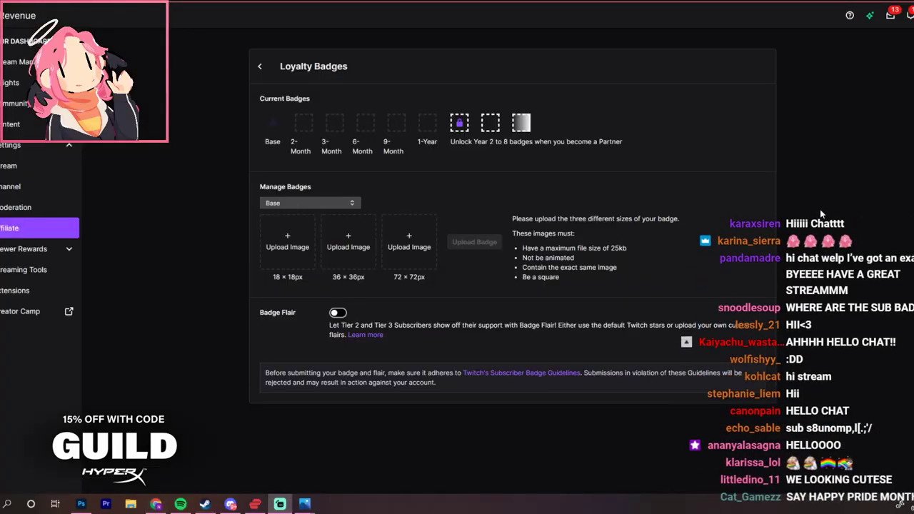
pyautogui.click(280, 204)
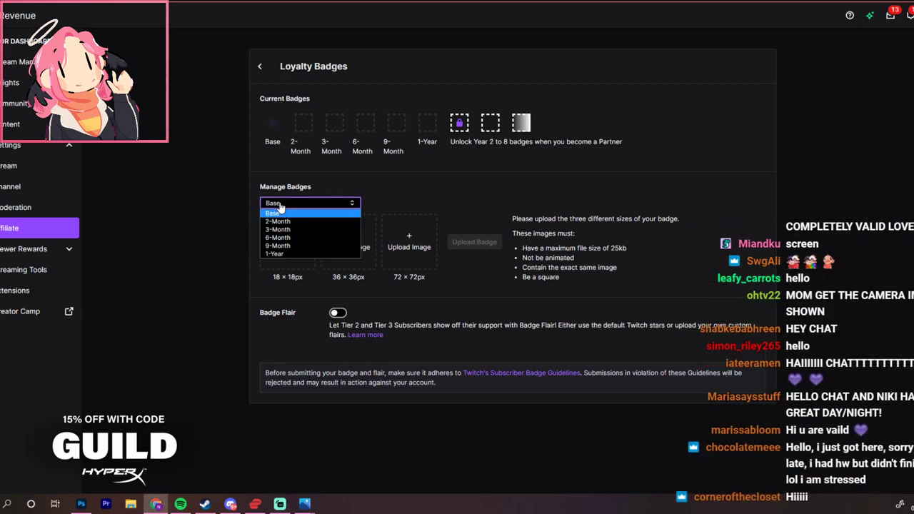
pyautogui.click(274, 213)
pyautogui.click(289, 241)
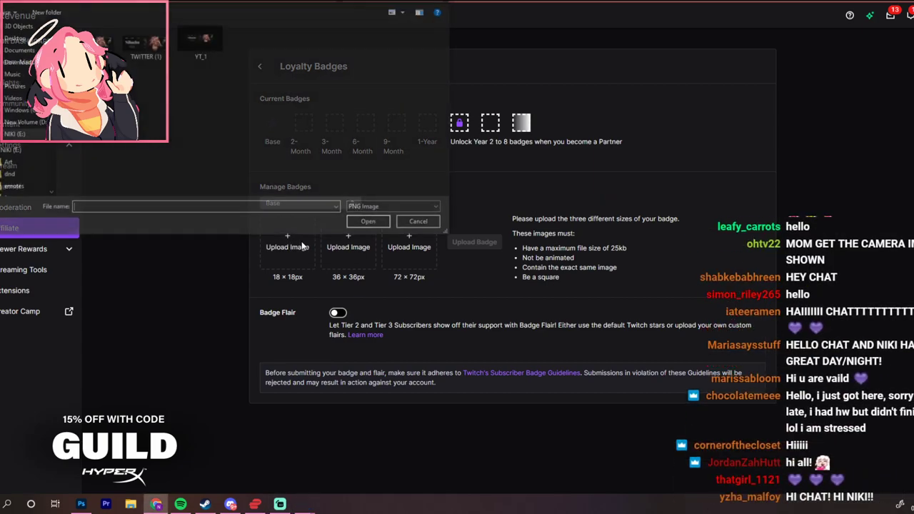
pyautogui.press('Escape')
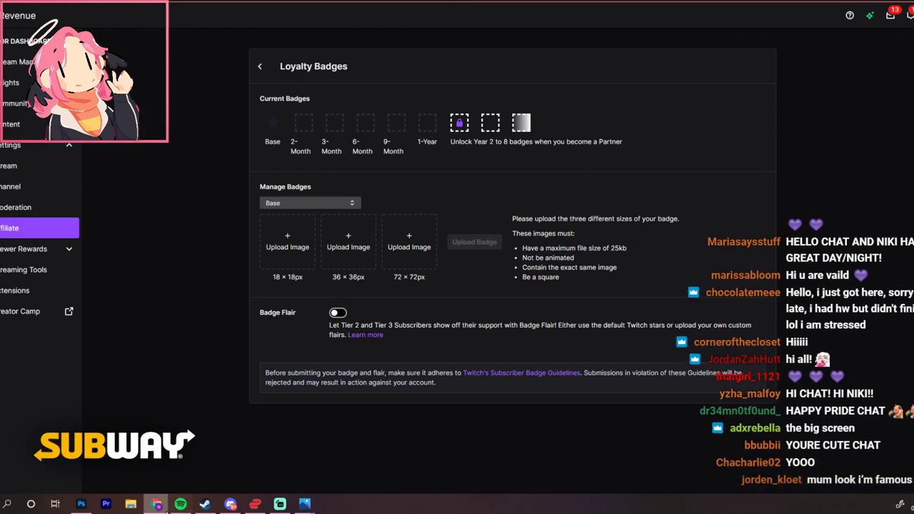
# Switch back to the Photoshop emote sheet and move the pale cat face slightly away from the cat-ears cutout
pyautogui.click(81, 504)
pyautogui.click(304, 135)
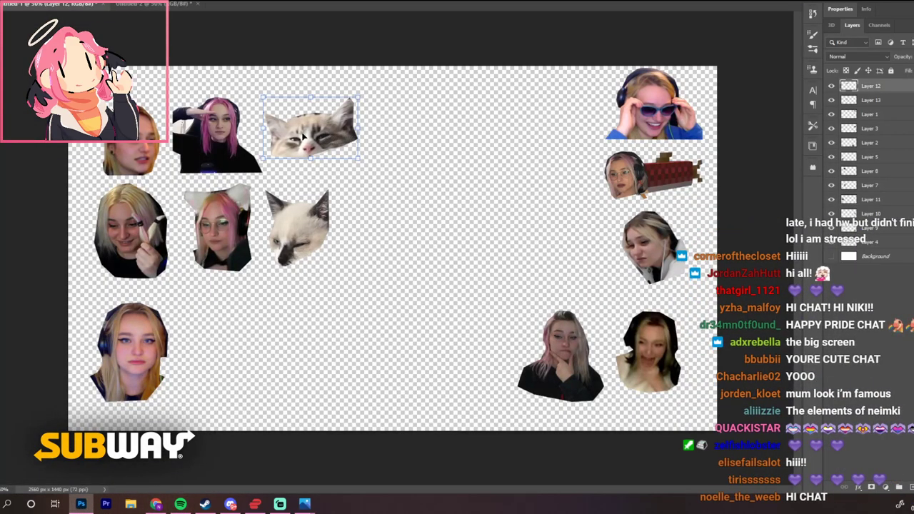
pyautogui.moveTo(296, 265); pyautogui.dragTo(336, 282)
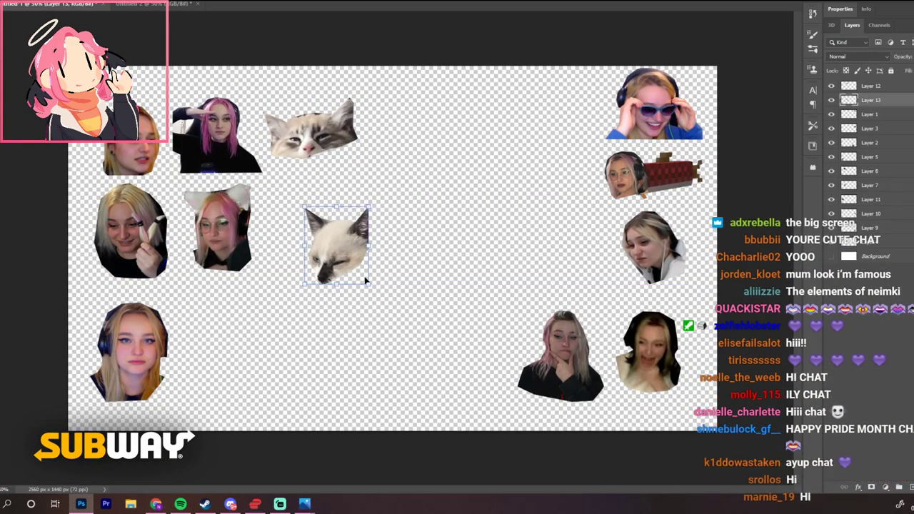
# Paste the pale cat face into the blank Untitled-2 document, hide the white background layer and enlarge the face slightly
pyautogui.click(145, 7)
pyautogui.hotkey('ctrl', 'v')
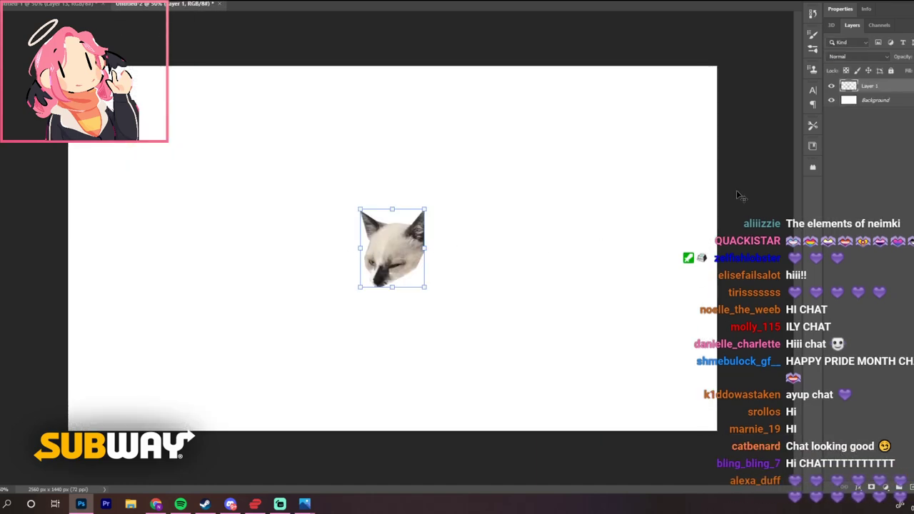
pyautogui.click(830, 100)
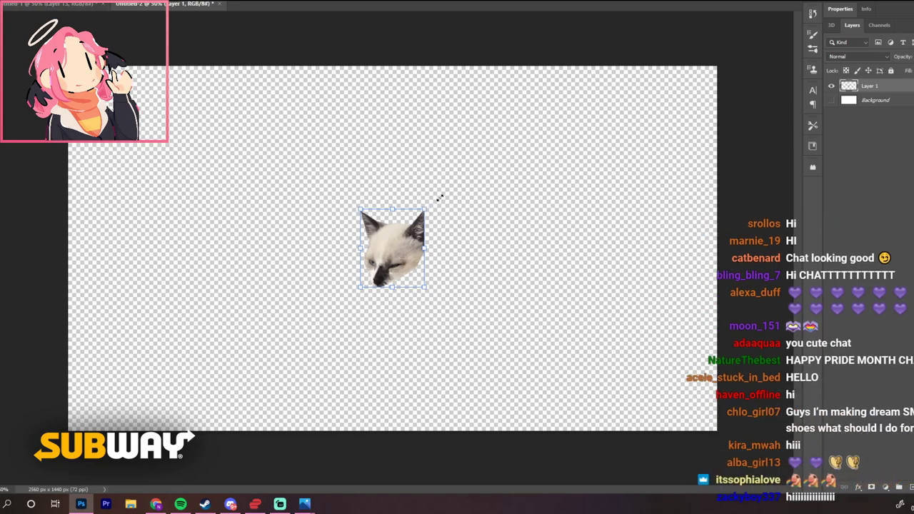
pyautogui.moveTo(440, 198); pyautogui.dragTo(445, 184)
# Export the pale cat face on its transparent background as a PNG file named 6
pyautogui.hotkey('alt', 'f')
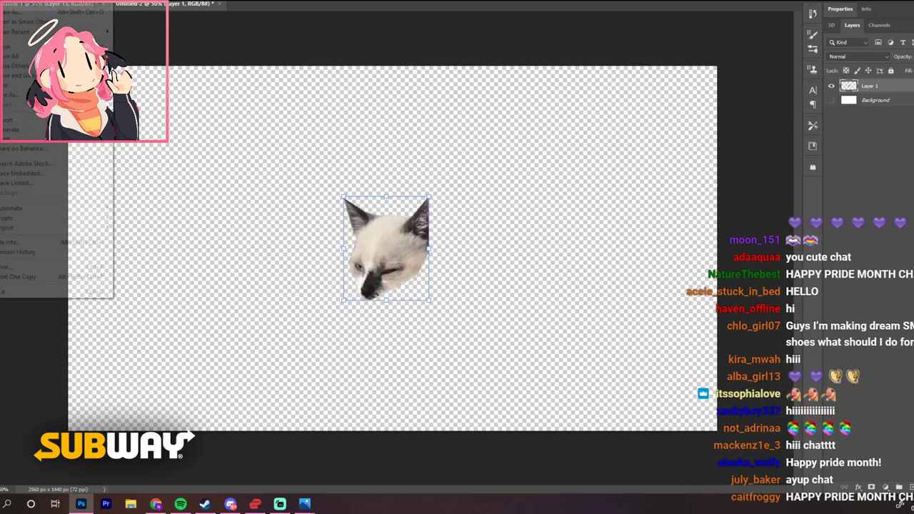
pyautogui.click(150, 127)
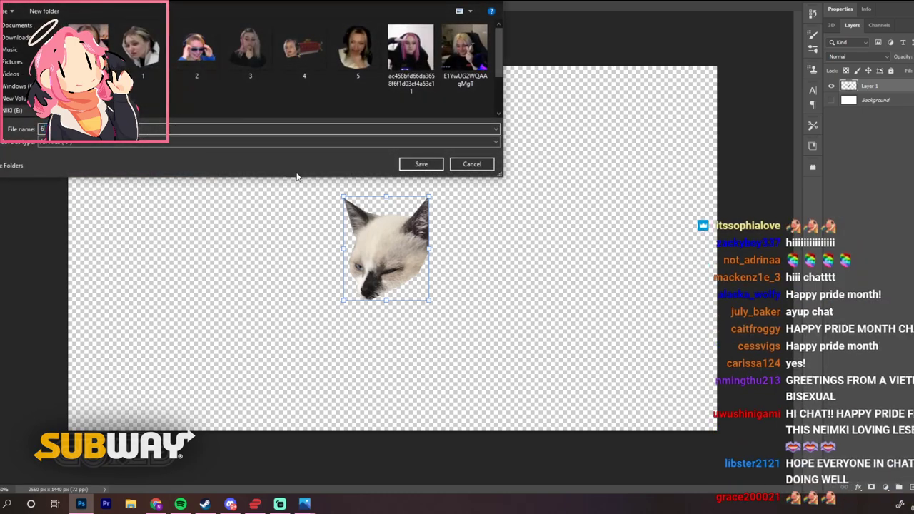
pyautogui.press('Return')
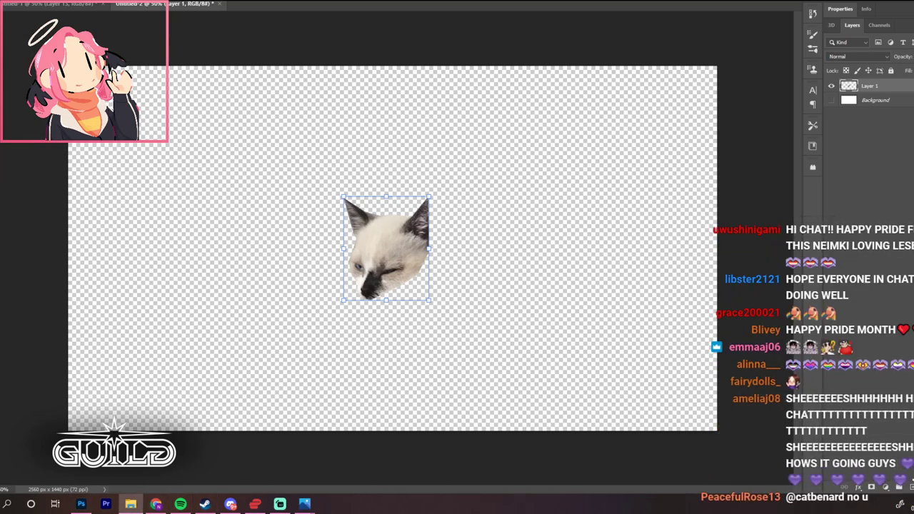
# Crop 6.png in Photos to a square closely around the cat face, save it and close the viewer
pyautogui.click(304, 504)
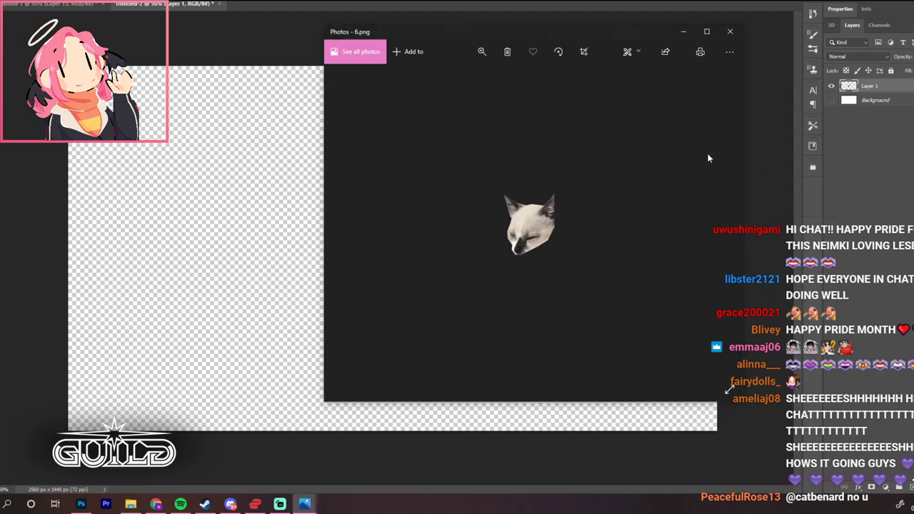
pyautogui.click(630, 52)
pyautogui.click(607, 80)
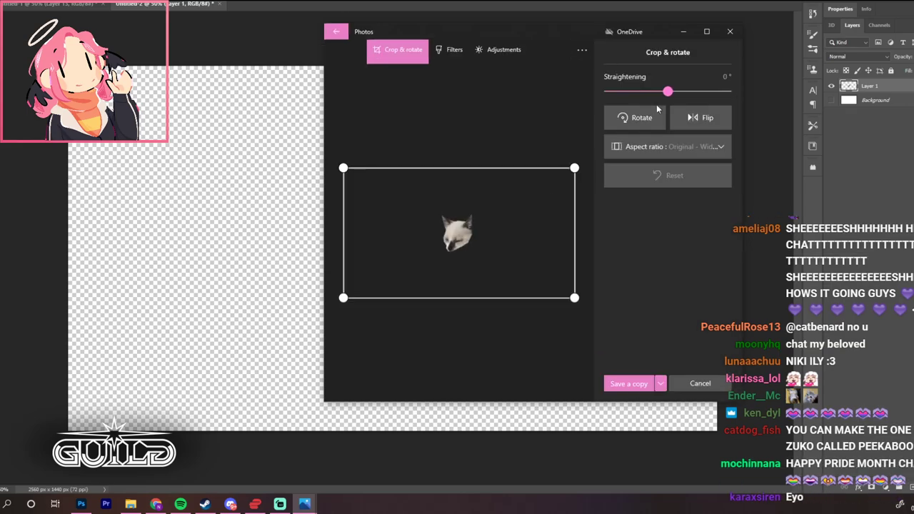
pyautogui.click(671, 146)
pyautogui.moveTo(524, 160); pyautogui.dragTo(483, 190)
pyautogui.moveTo(344, 347); pyautogui.dragTo(440, 286)
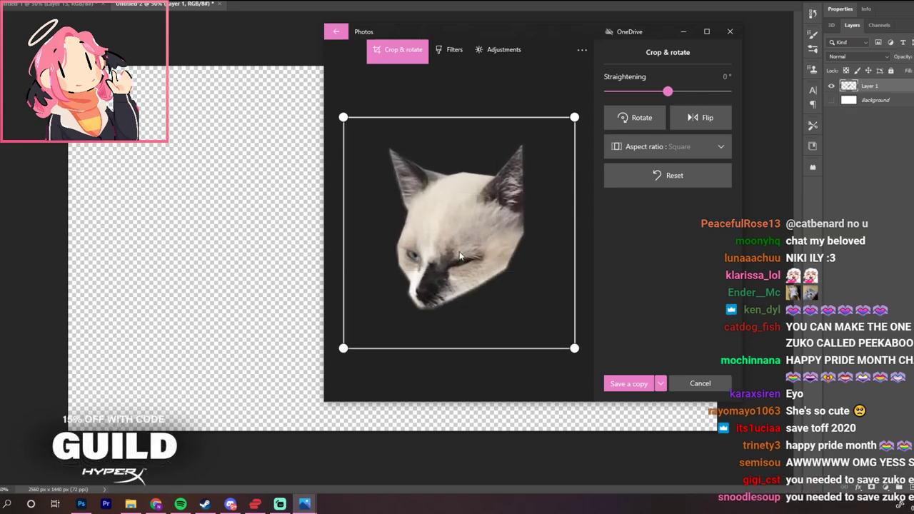
pyautogui.moveTo(345, 349); pyautogui.dragTo(357, 341)
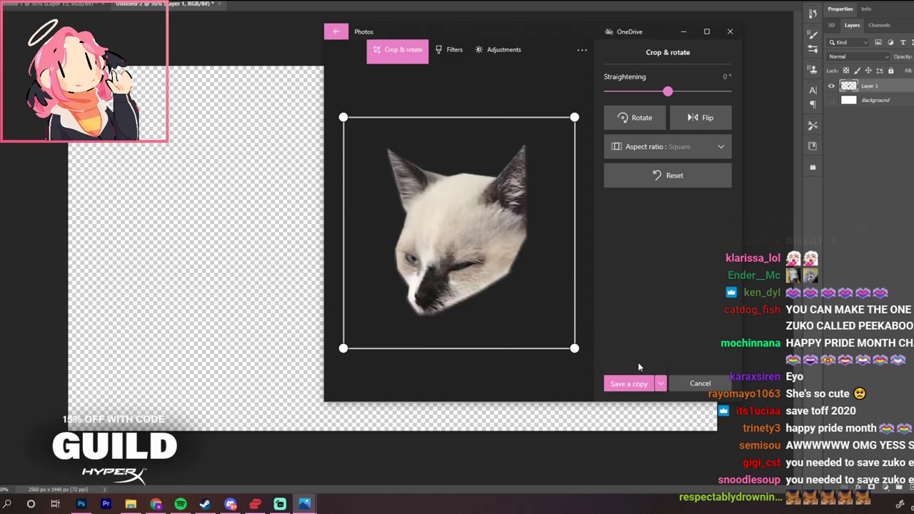
pyautogui.click(628, 383)
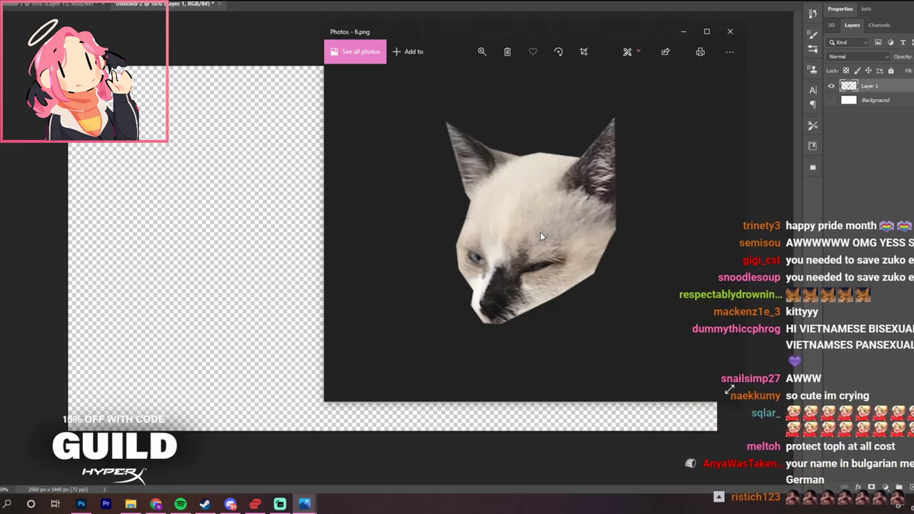
pyautogui.click(730, 32)
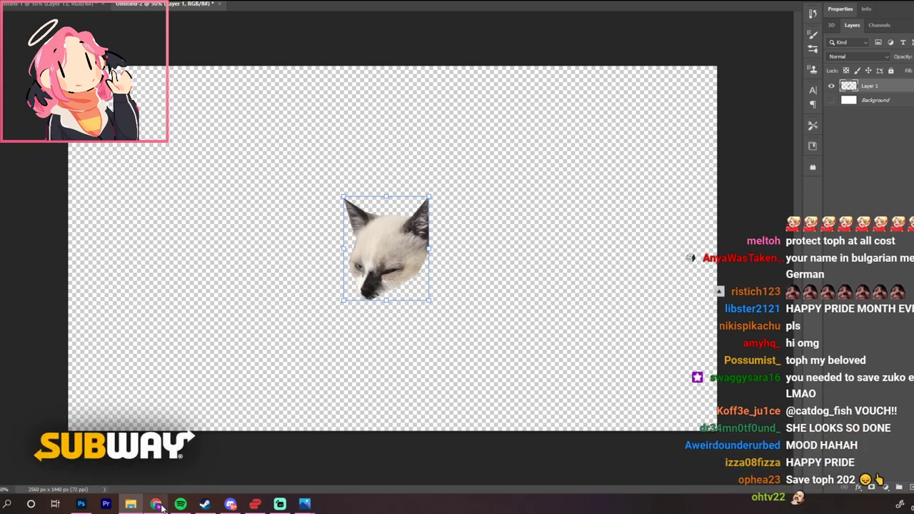
# Switch to Twitch's Loyalty Badges page and check the image requirements for the Base badge
pyautogui.hotkey('alt', 'Tab')
pyautogui.click(288, 239)
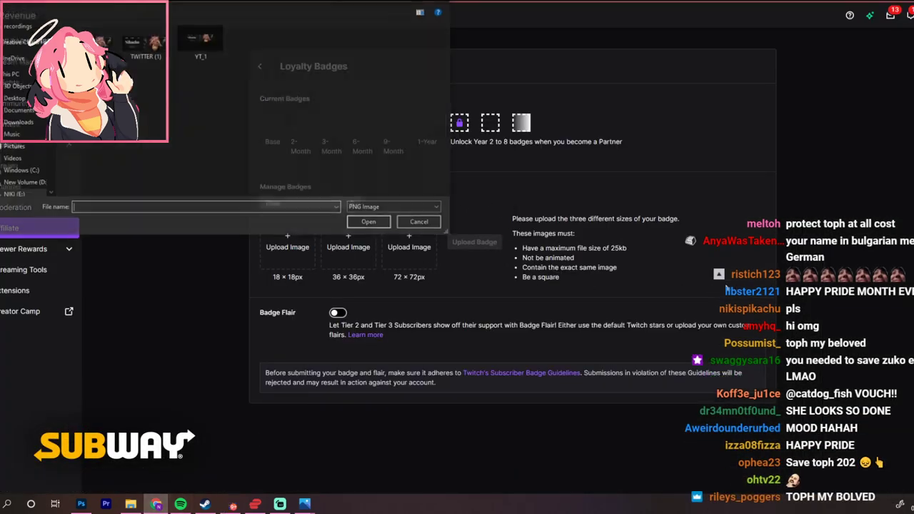
pyautogui.press('Escape')
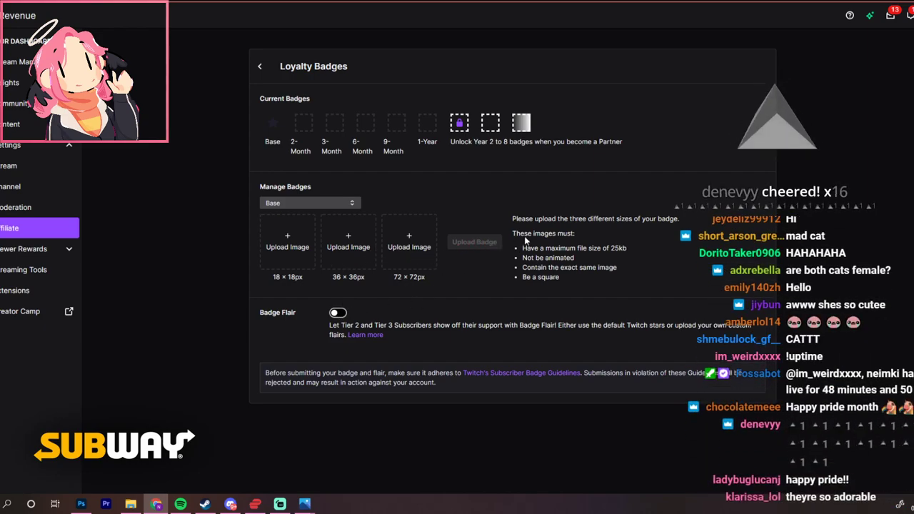
# Try to narrow the canvas of 6.png to 526 × 560 px in Paint, and discard the change
pyautogui.hotkey('alt', 'Tab')
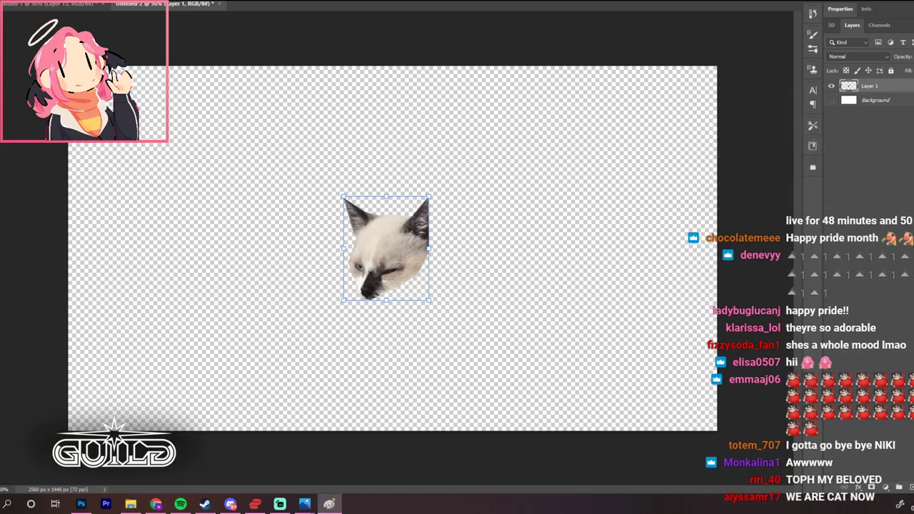
pyautogui.moveTo(584, 124); pyautogui.dragTo(486, 36)
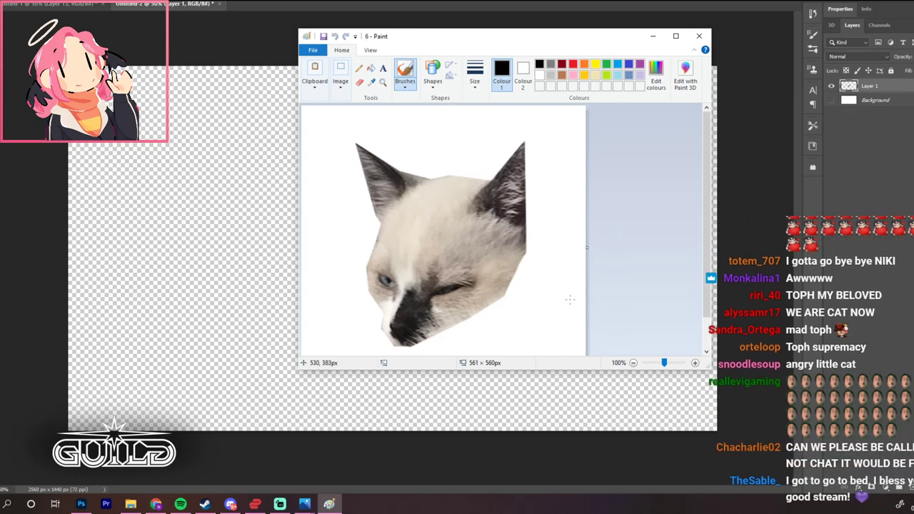
pyautogui.moveTo(571, 247)
pyautogui.mouseDown()
pyautogui.moveTo(555, 245)
pyautogui.moveTo(570, 247)
pyautogui.mouseUp()
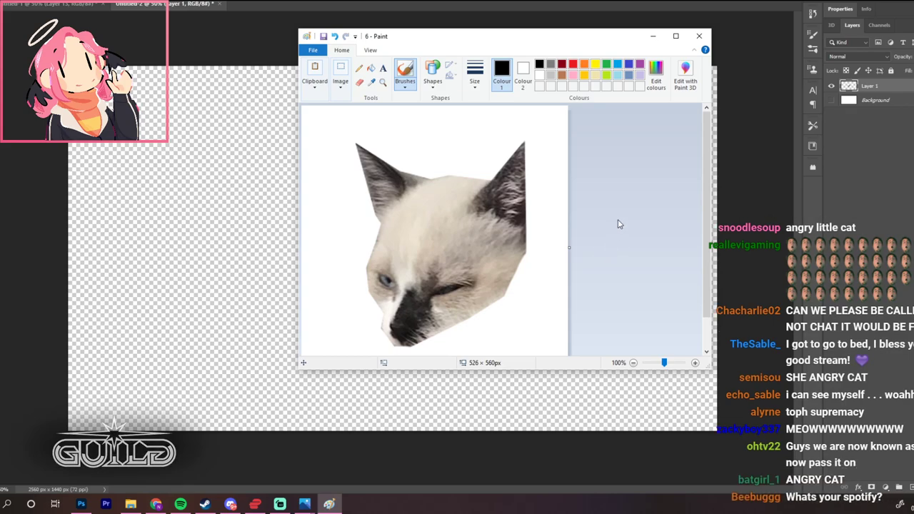
pyautogui.click(699, 35)
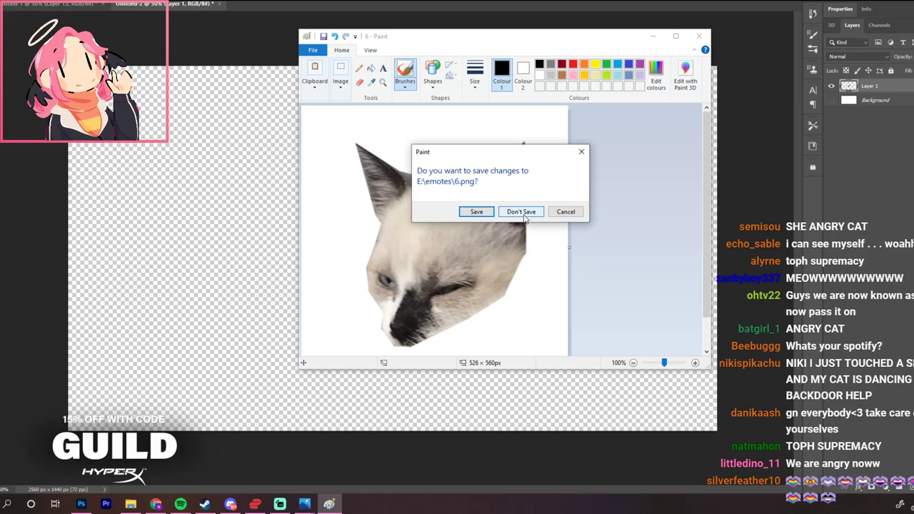
pyautogui.click(525, 217)
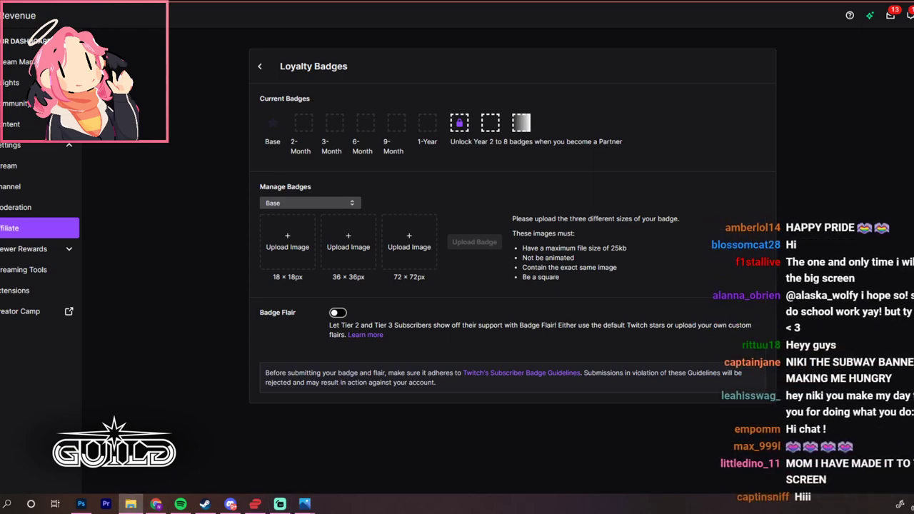
# Upload the pale cat face at 18 × 18, 36 × 36 and 72 × 72 px as the Base loyalty badge and save it
pyautogui.click(334, 236)
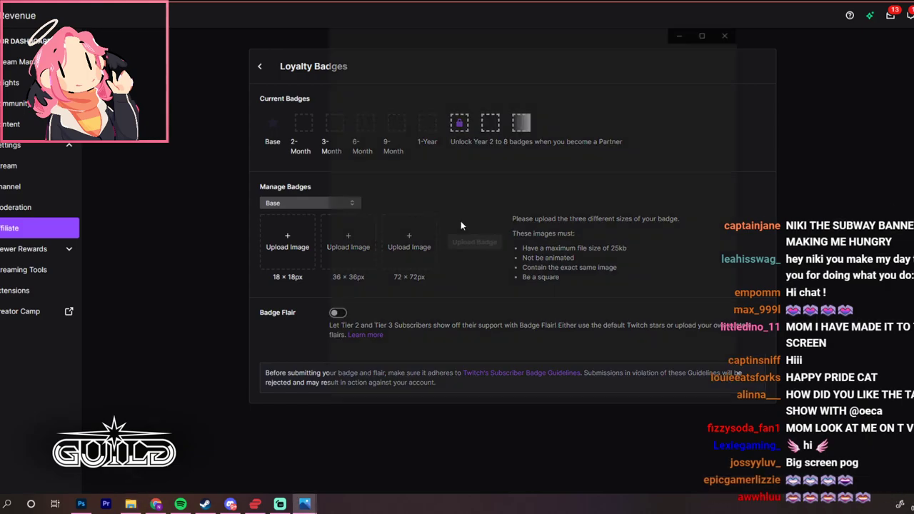
pyautogui.click(737, 31)
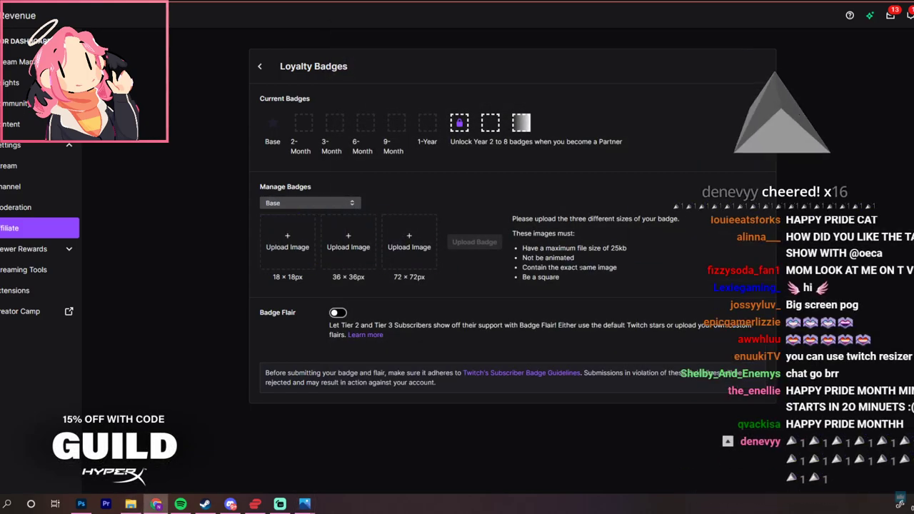
pyautogui.click(271, 245)
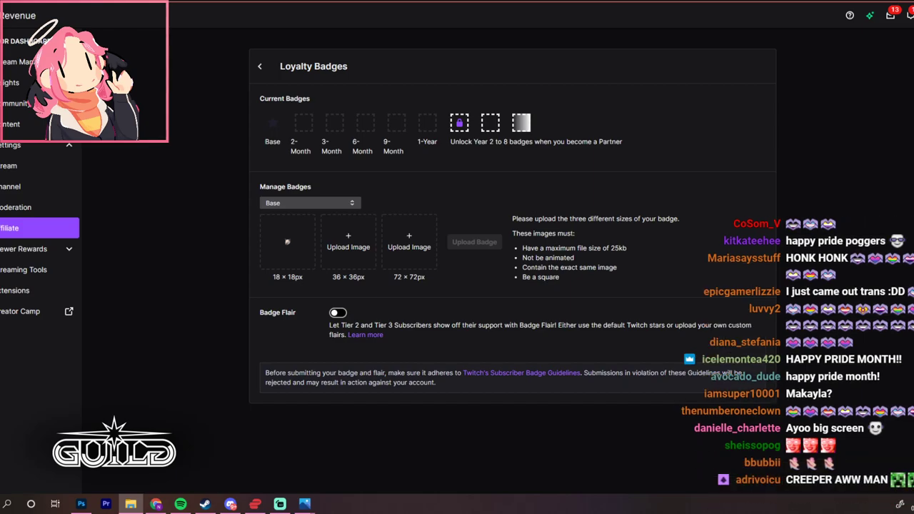
pyautogui.moveTo(400, 229); pyautogui.dragTo(383, 250)
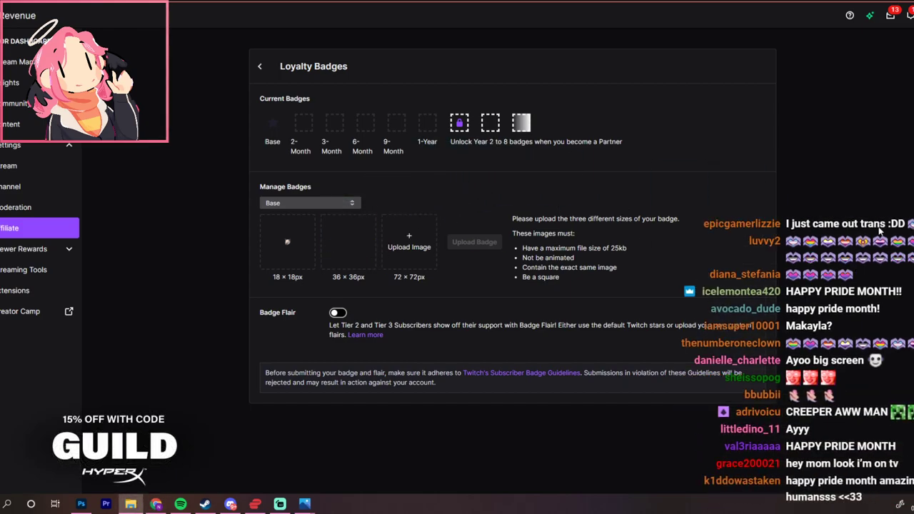
pyautogui.moveTo(879, 230); pyautogui.dragTo(407, 240)
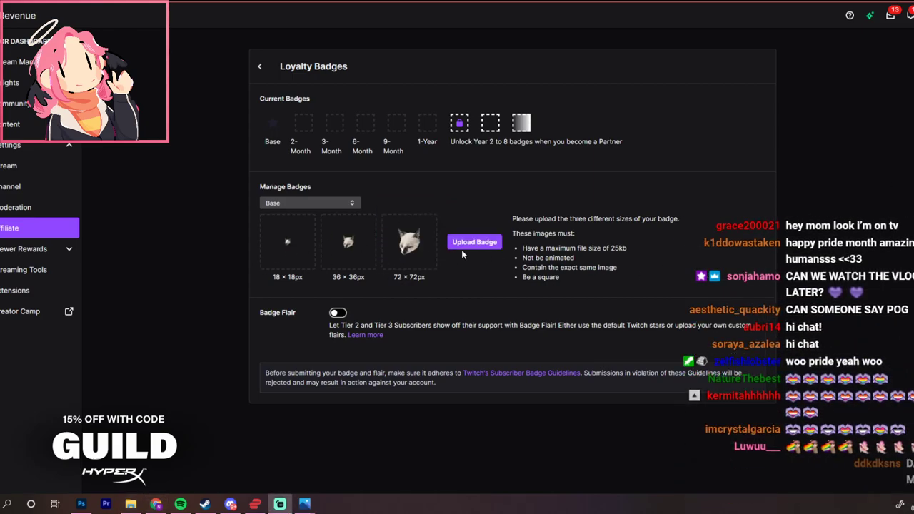
pyautogui.click(489, 244)
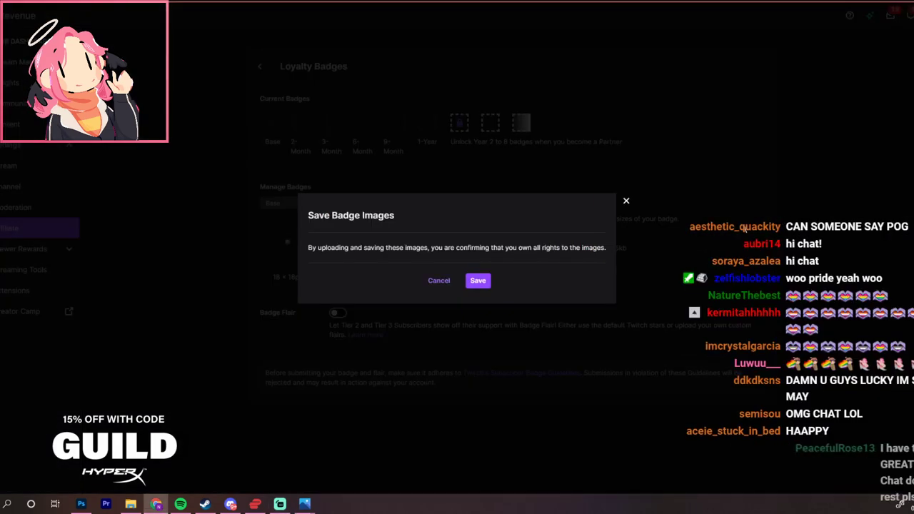
pyautogui.click(477, 280)
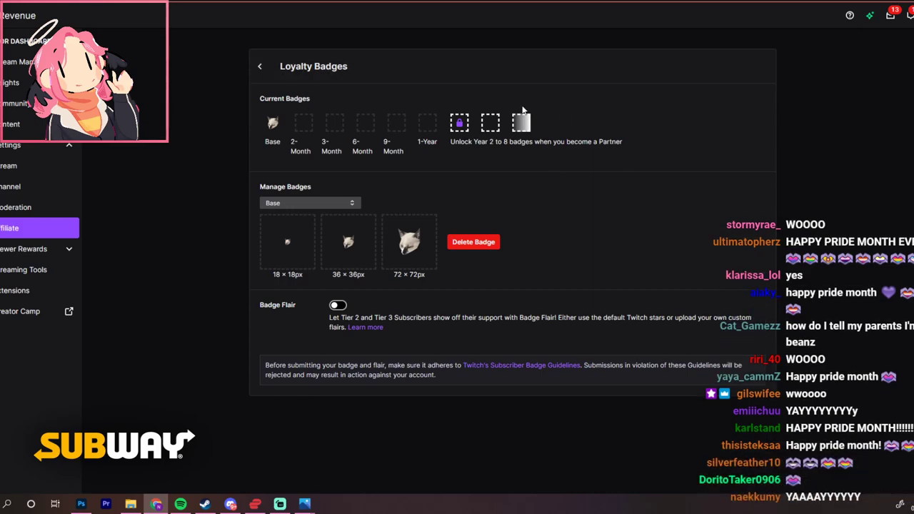
# Switch back to Photoshop and undo the pasted cat face and hidden background in Untitled-2
pyautogui.click(80, 504)
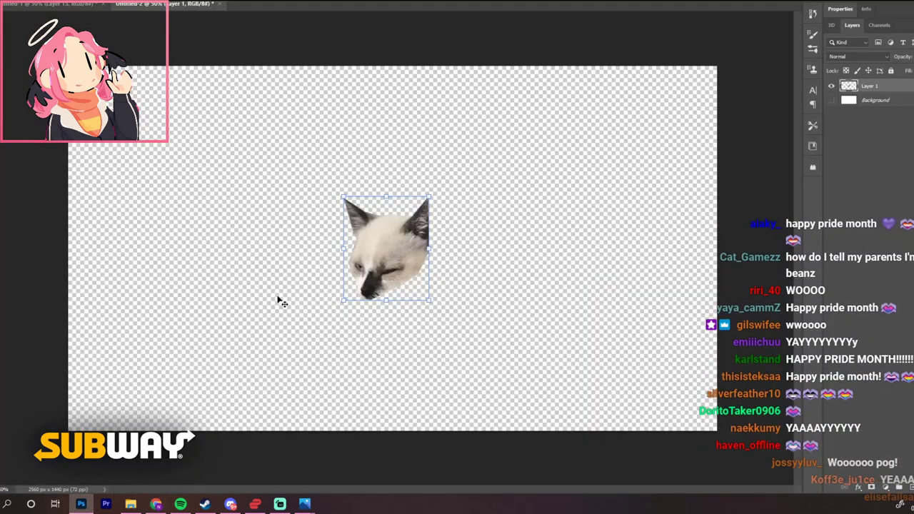
pyautogui.hotkey('ctrl', 'z')
pyautogui.hotkey('ctrl', 'z')
pyautogui.hotkey('ctrl', 'z')
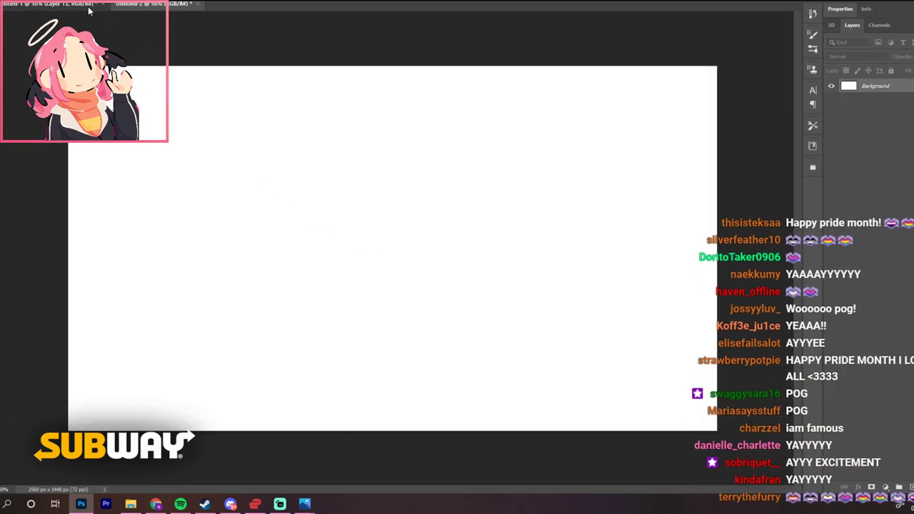
# On the emote sheet, move the pale cat face up beside the cat-ears cutout and shift the striped cat face slightly right
pyautogui.click(89, 10)
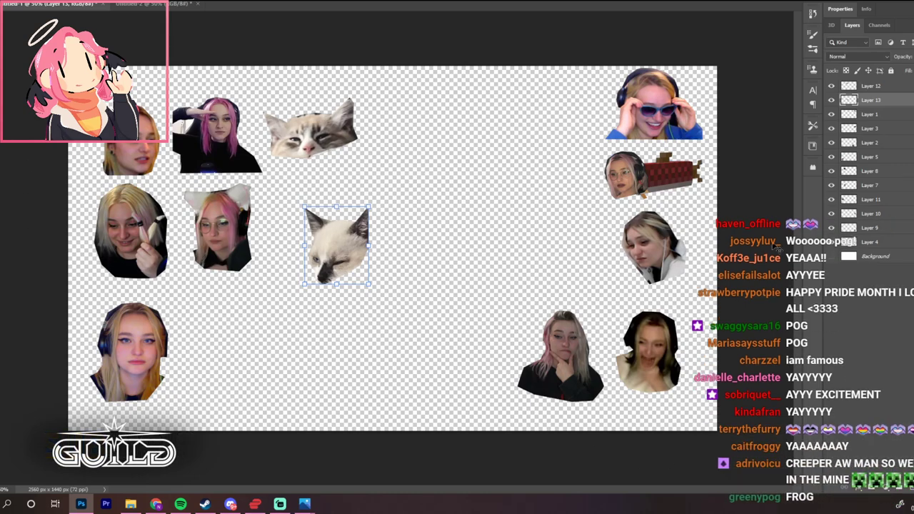
pyautogui.moveTo(343, 253); pyautogui.dragTo(321, 220)
pyautogui.click(347, 146)
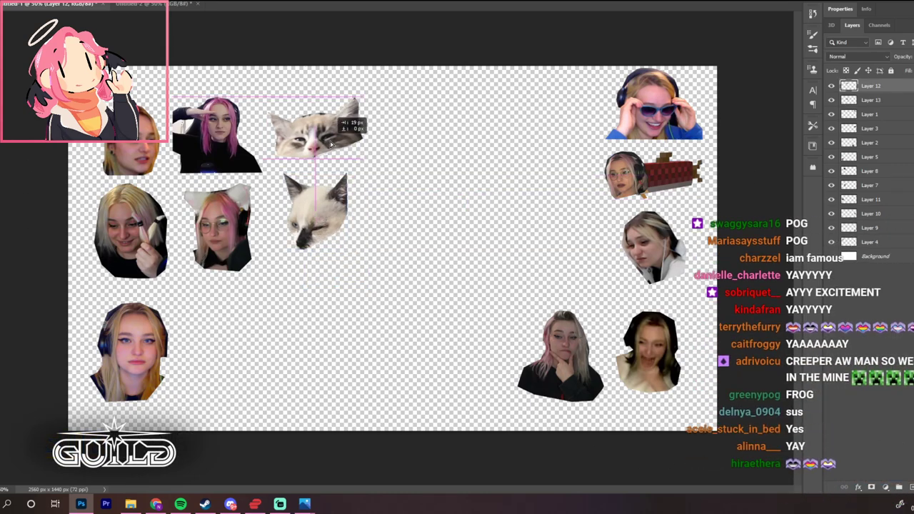
pyautogui.moveTo(346, 146); pyautogui.dragTo(360, 147)
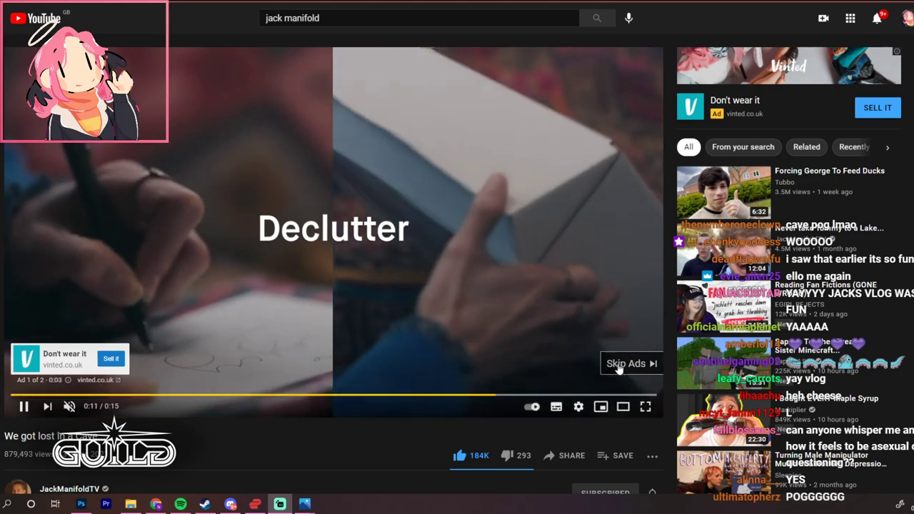
# Switch to the JackManifoldTV cave video on YouTube, skip the ad and rewind the paused video to 0:00
pyautogui.click(620, 364)
pyautogui.click(346, 355)
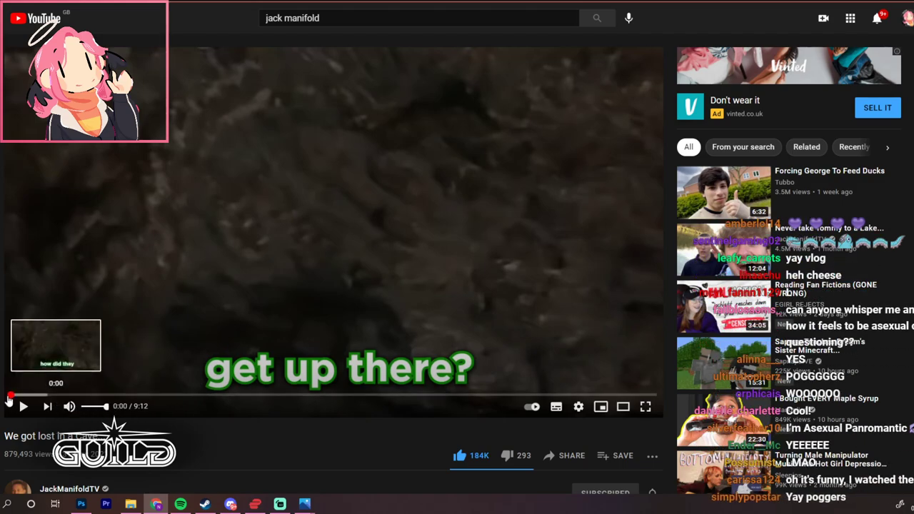
pyautogui.click(8, 396)
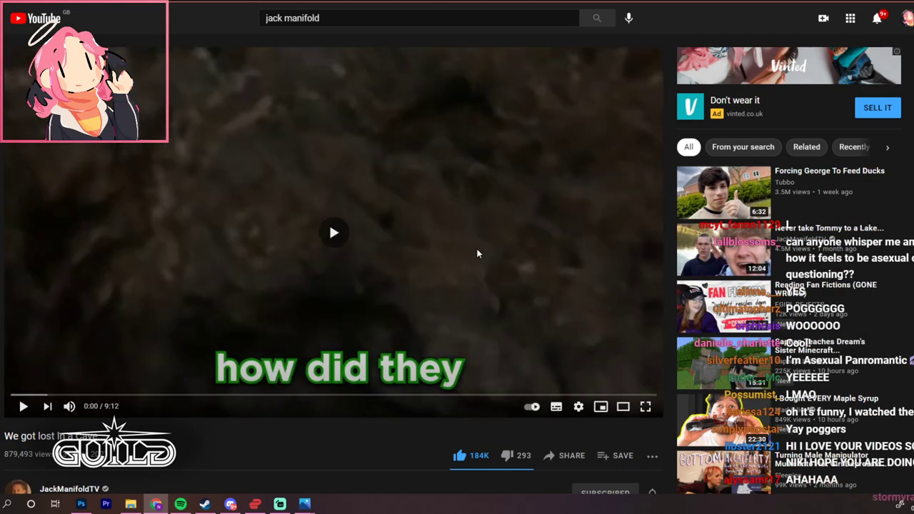
# Play the cave video in full screen and lower its volume slightly
pyautogui.press('f')
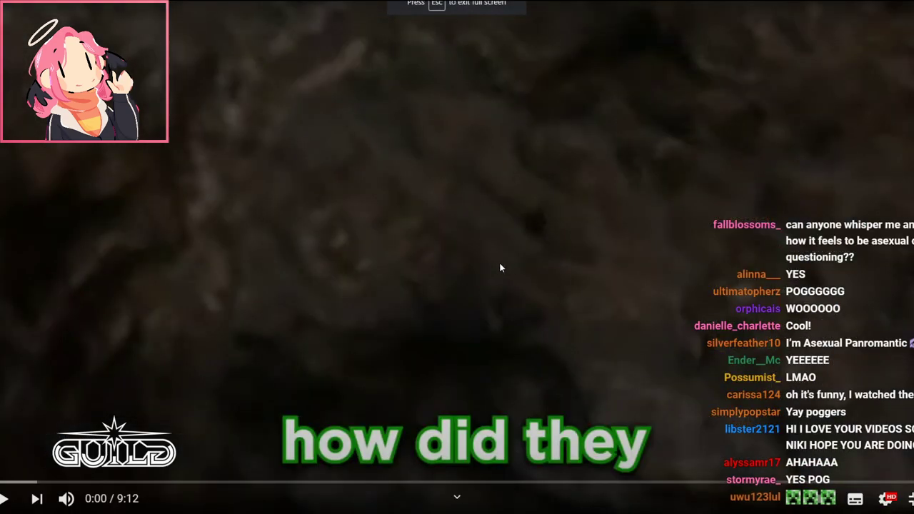
pyautogui.click(499, 262)
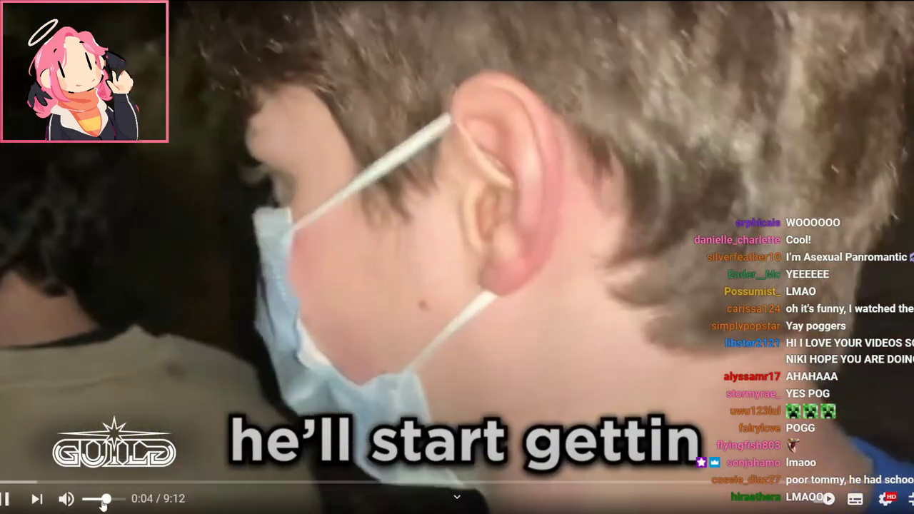
pyautogui.click(101, 499)
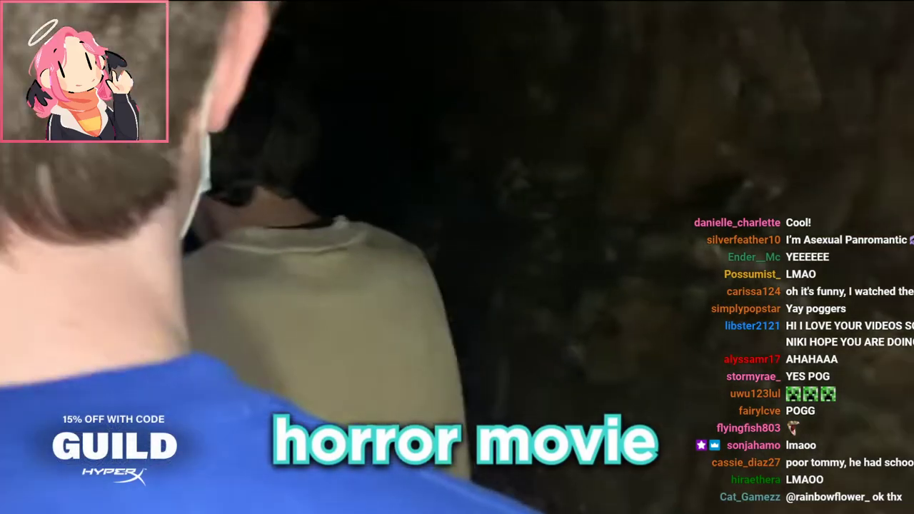